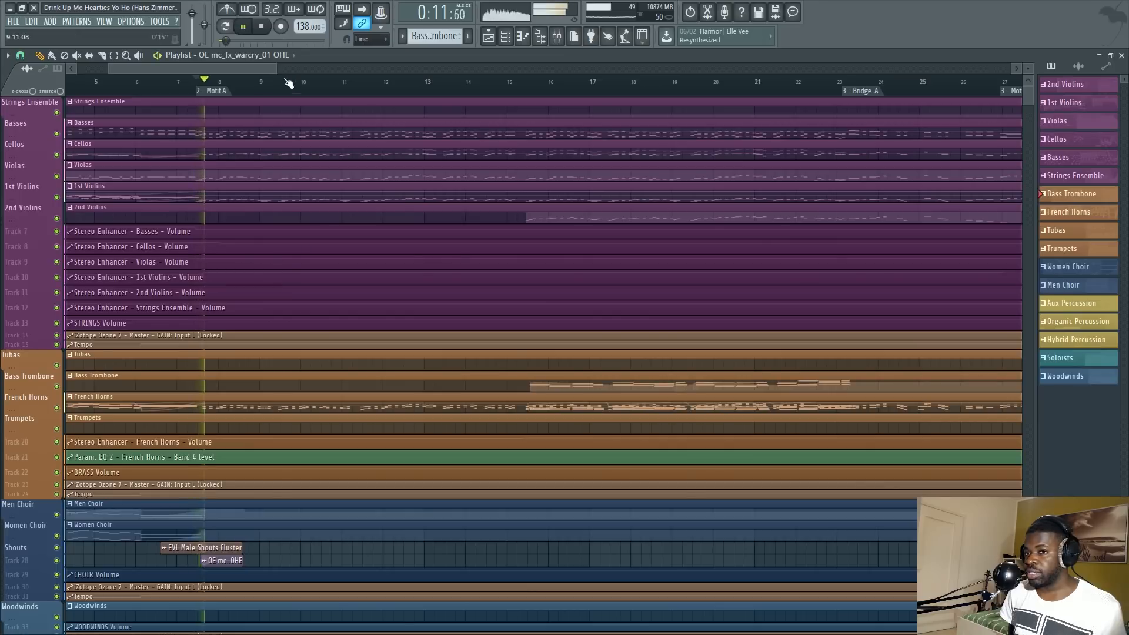
# Stop playback and examine the whole playlist arrangement, from Intro to Outro and from the strings down to the percussion tracks.
pyautogui.moveTo(245, 71); pyautogui.dragTo(257, 69)
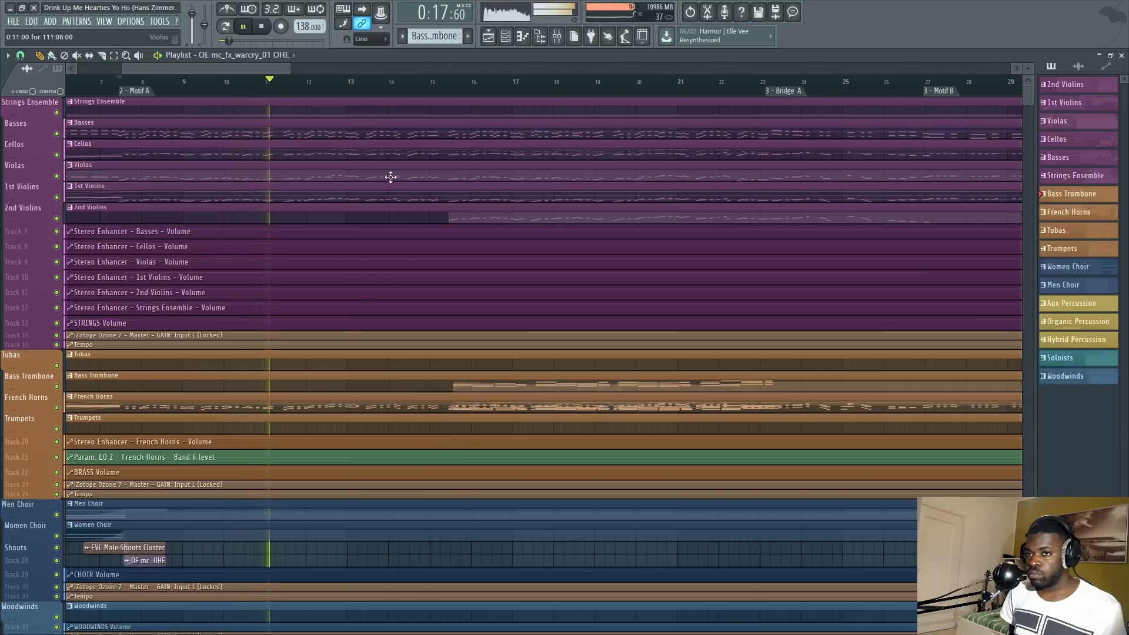
pyautogui.press('space')
pyautogui.moveTo(1028, 69); pyautogui.dragTo(994, 69)
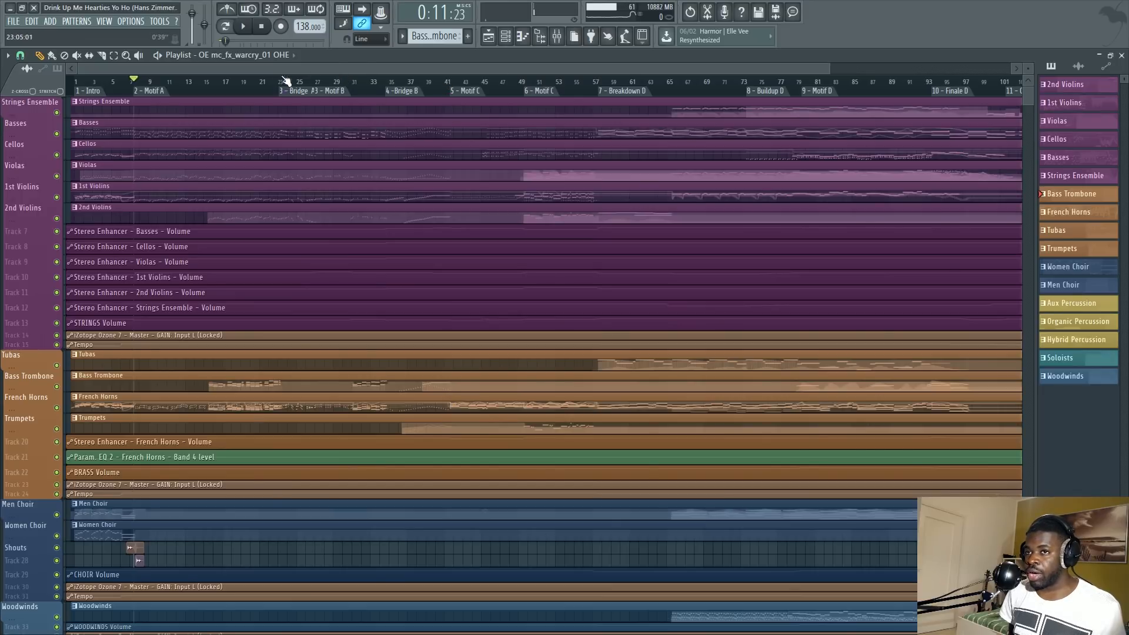
pyautogui.scroll(3, 180, 72)
pyautogui.moveTo(180, 71); pyautogui.dragTo(97, 74)
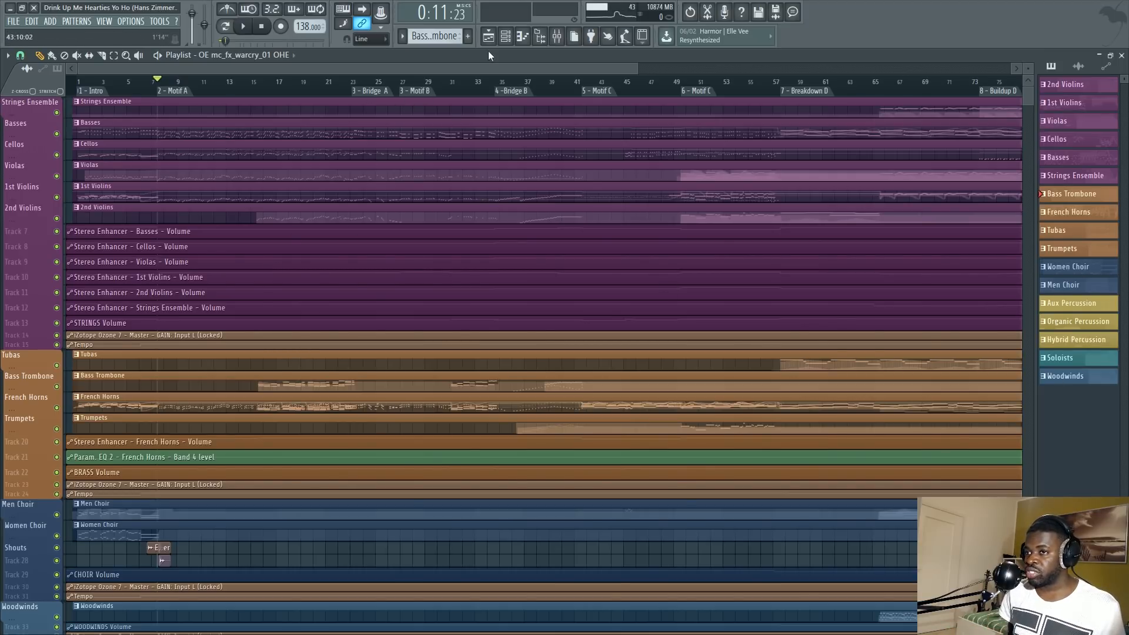
pyautogui.scroll(-3, 488, 68)
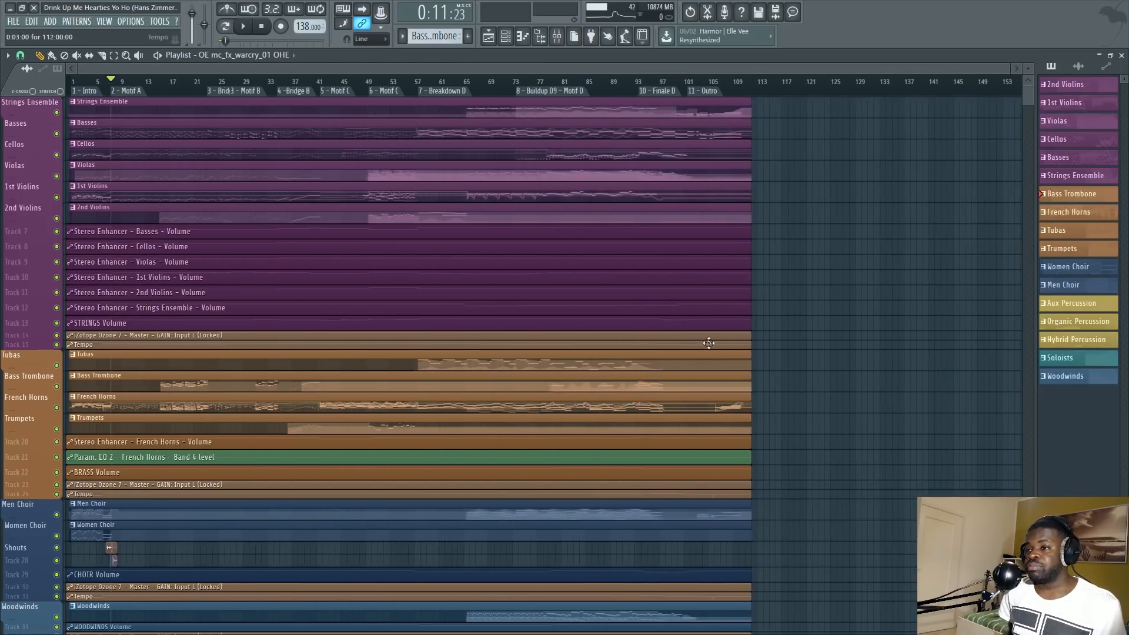
pyautogui.keyDown('ctrl'); pyautogui.rightClick(826, 308); pyautogui.keyUp('ctrl')
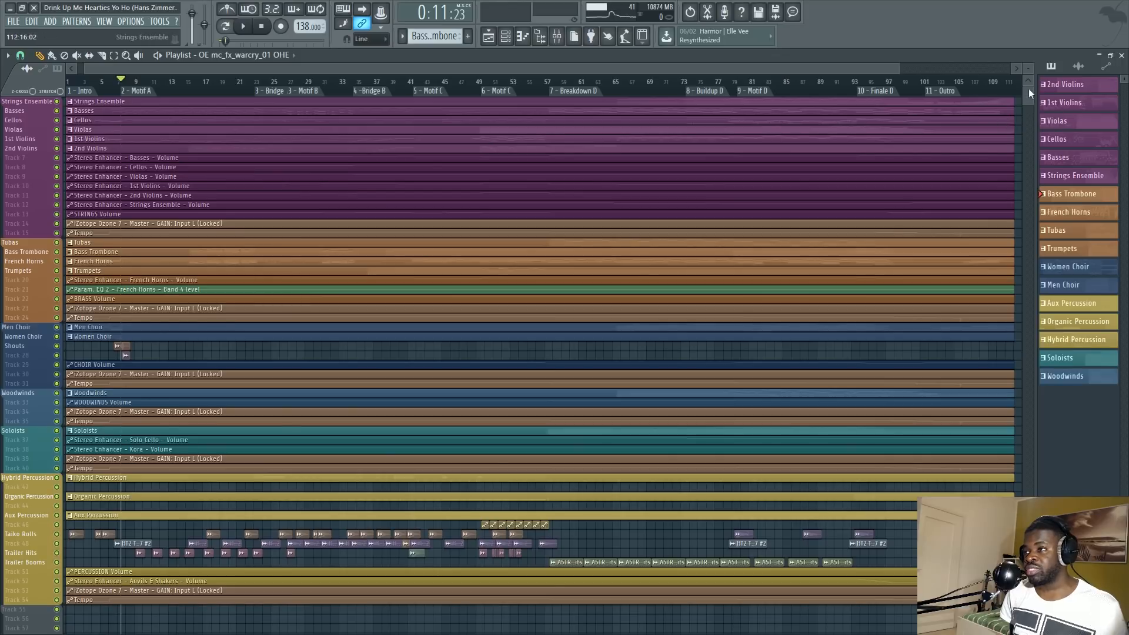
pyautogui.scroll(5, 1029, 88)
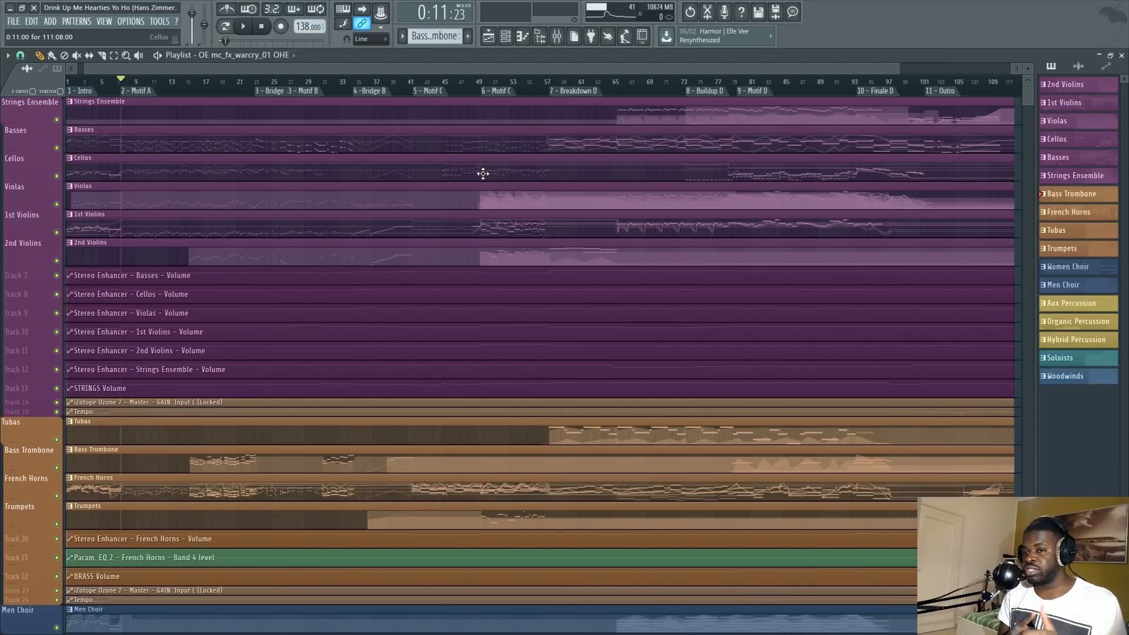
# Examine the mixer's track groups and faders alongside the song's marked sections in the playlist.
pyautogui.press('F9')
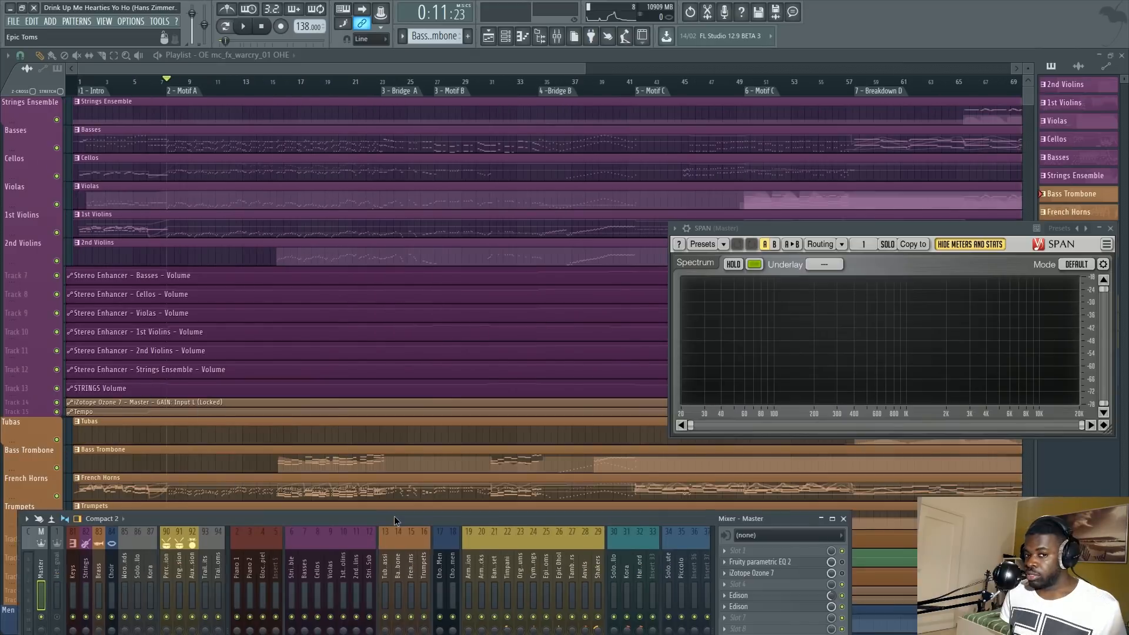
pyautogui.moveTo(394, 517); pyautogui.dragTo(387, 387)
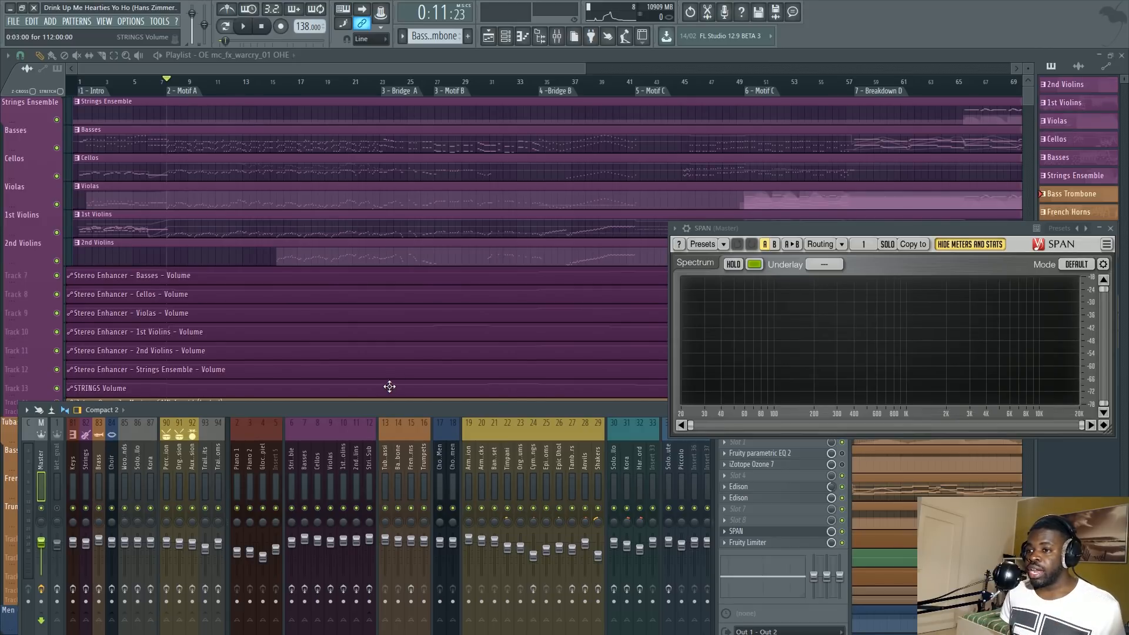
pyautogui.moveTo(494, 410); pyautogui.dragTo(499, 579)
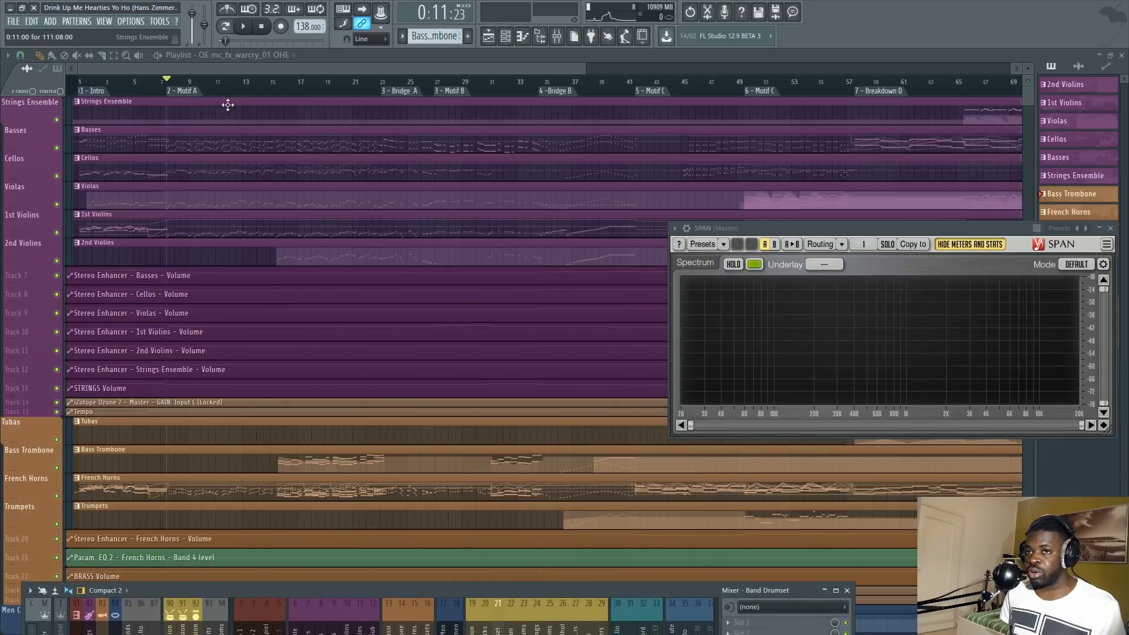
pyautogui.scroll(-4, 239, 85)
pyautogui.hscroll(3, 267, 81)
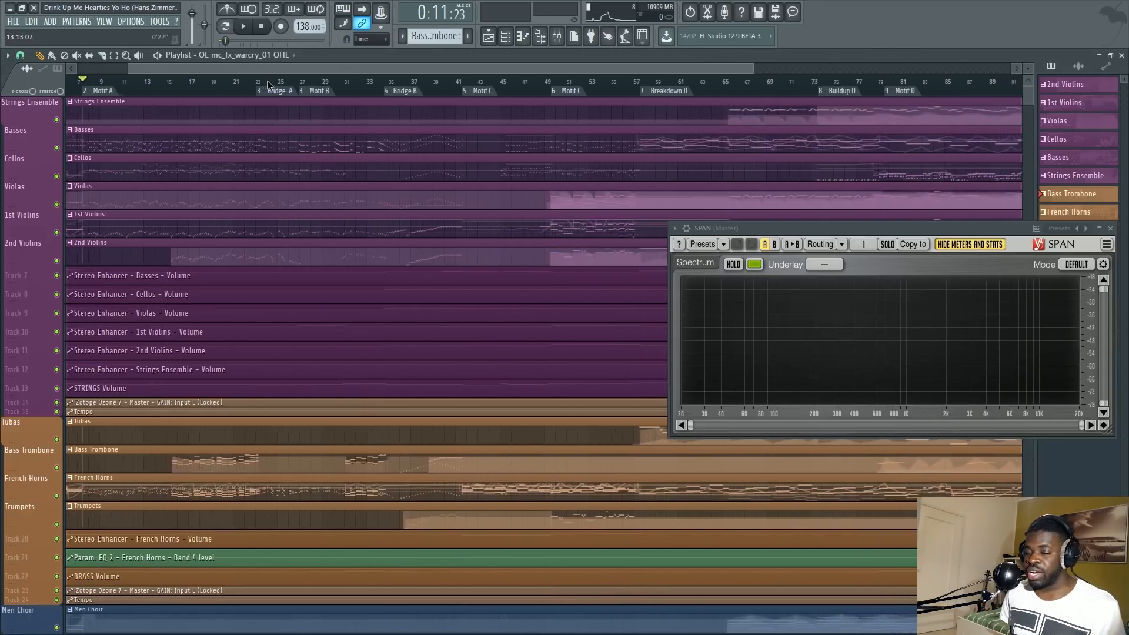
pyautogui.scroll(-5, 267, 82)
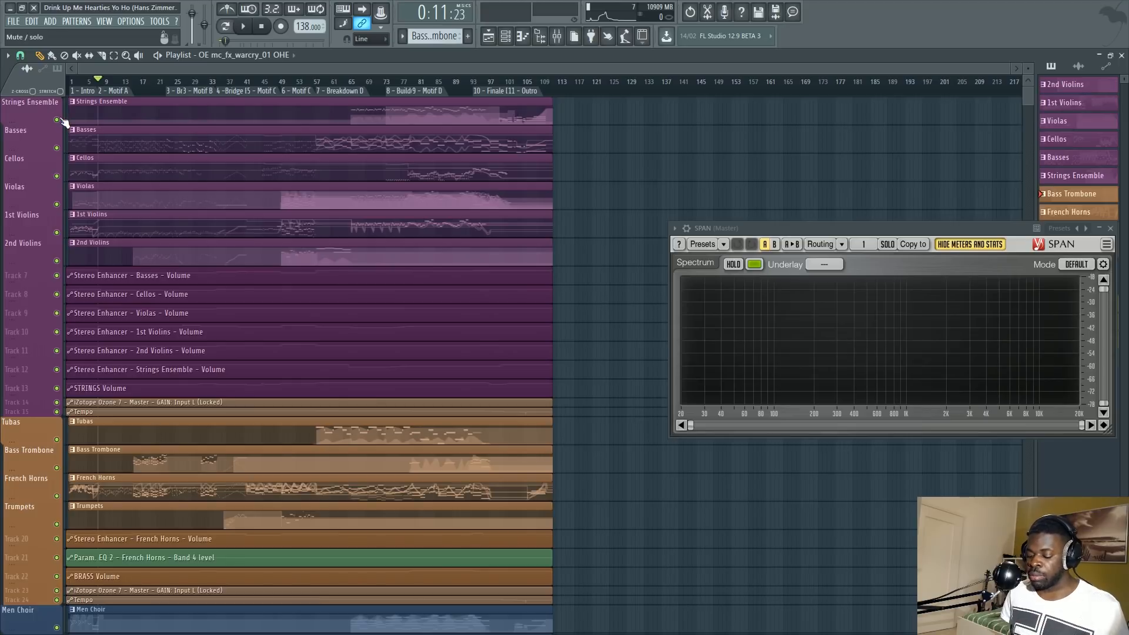
pyautogui.scroll(5, 144, 86)
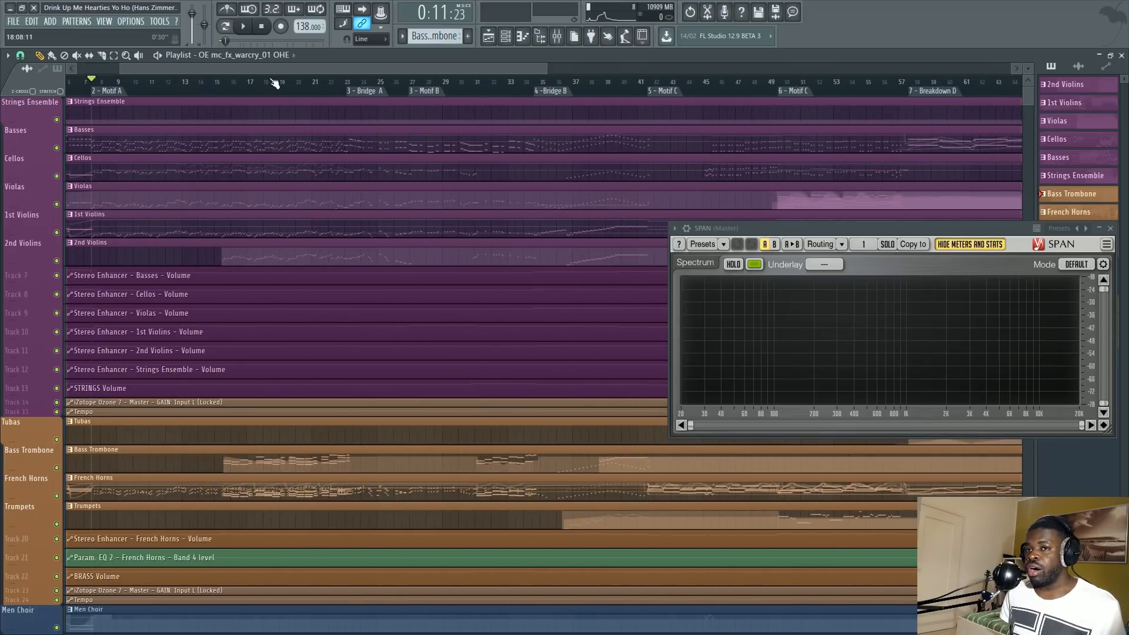
pyautogui.scroll(-3, 272, 83)
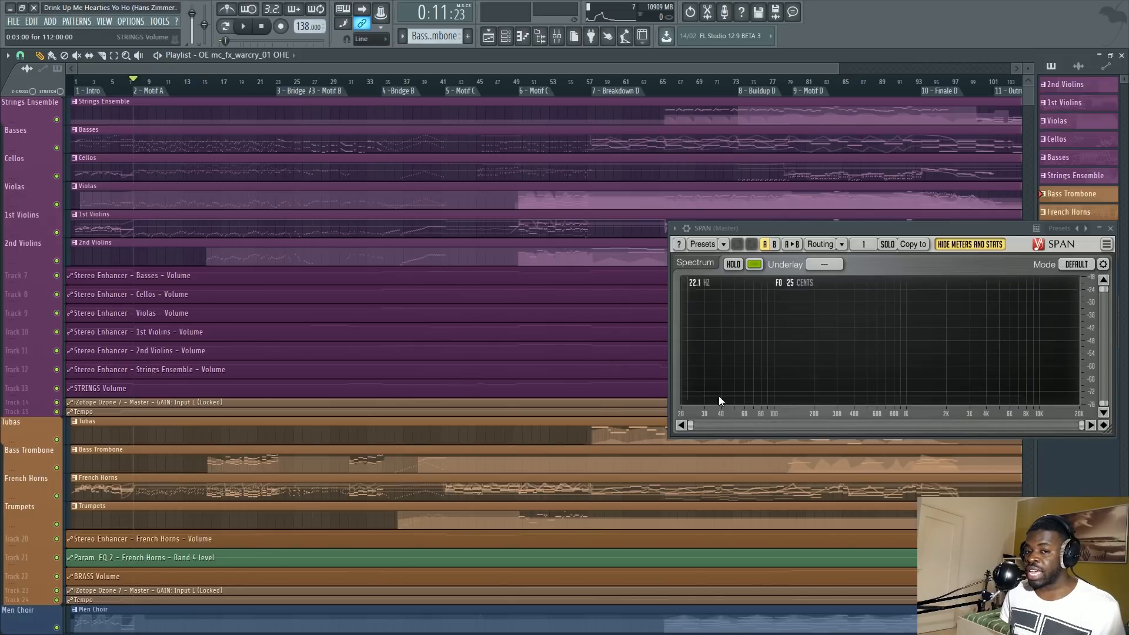
pyautogui.press('F9')
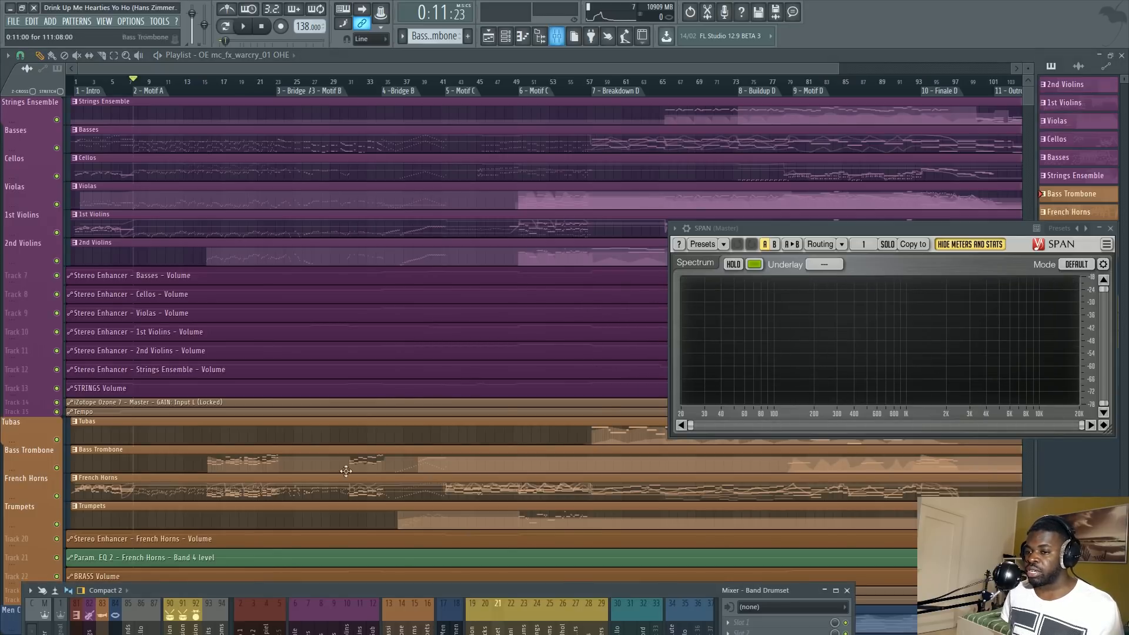
pyautogui.moveTo(273, 587); pyautogui.dragTo(266, 370)
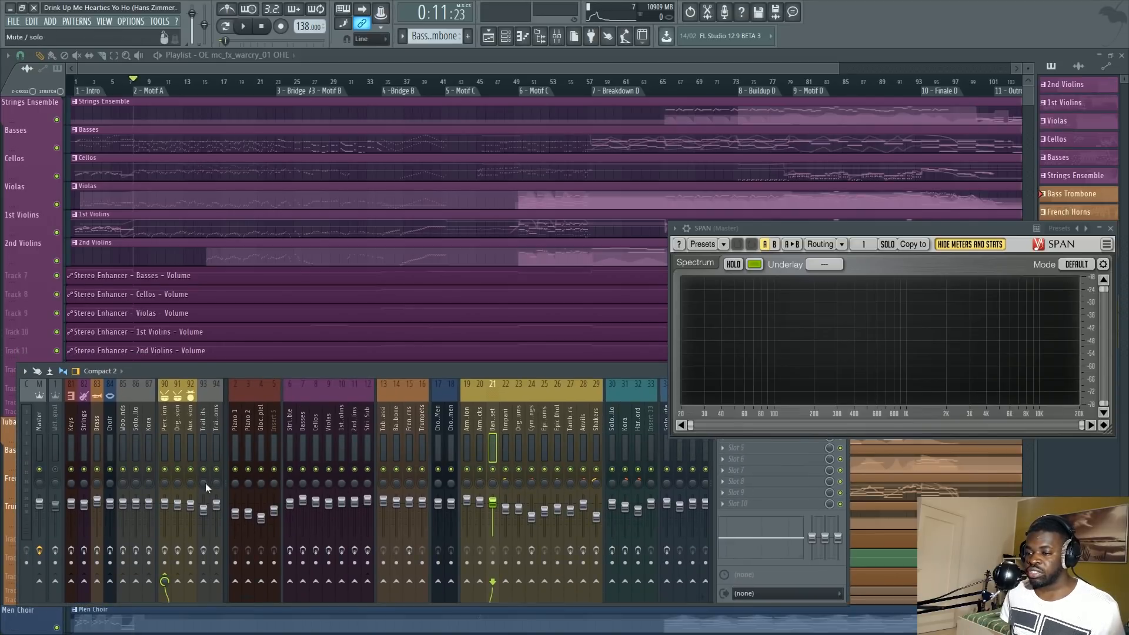
pyautogui.press('F9')
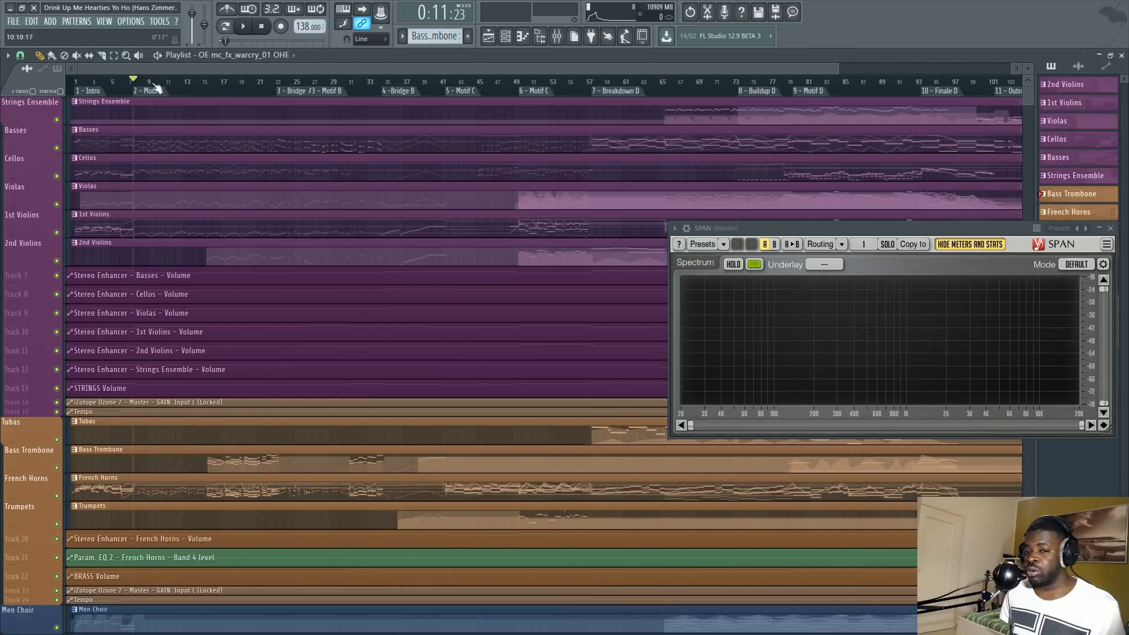
# Audition the song from Motif A, skipping ahead to bar 37 and then bar 53, and stop playback.
pyautogui.press('space')
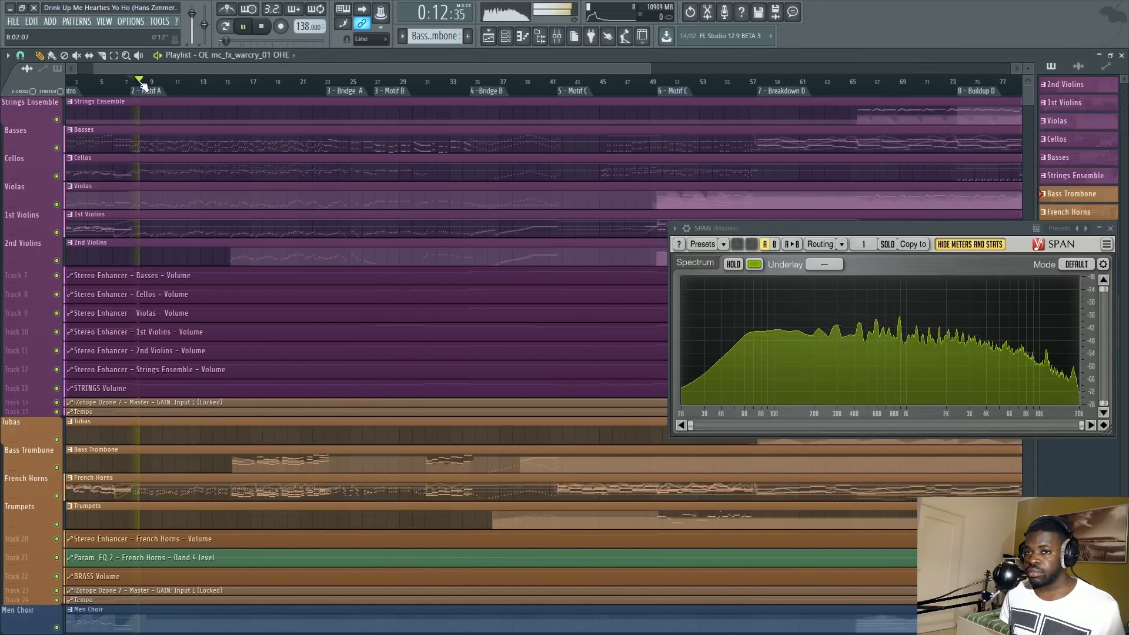
pyautogui.scroll(2, 171, 70)
pyautogui.moveTo(210, 73); pyautogui.dragTo(282, 88)
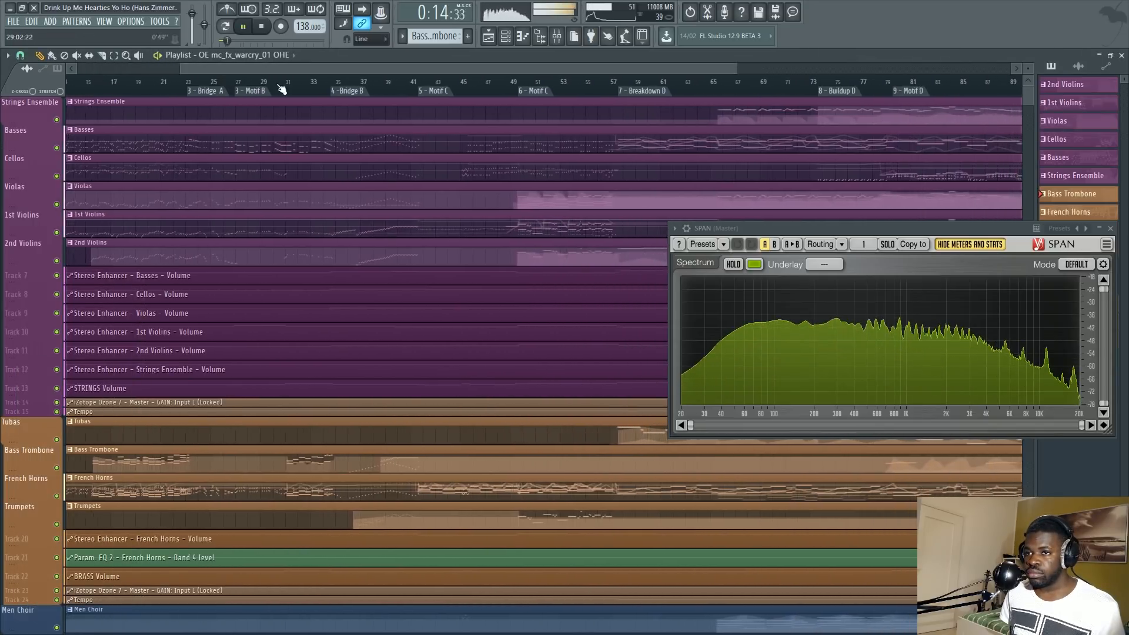
pyautogui.click(355, 88)
pyautogui.scroll(2, 412, 76)
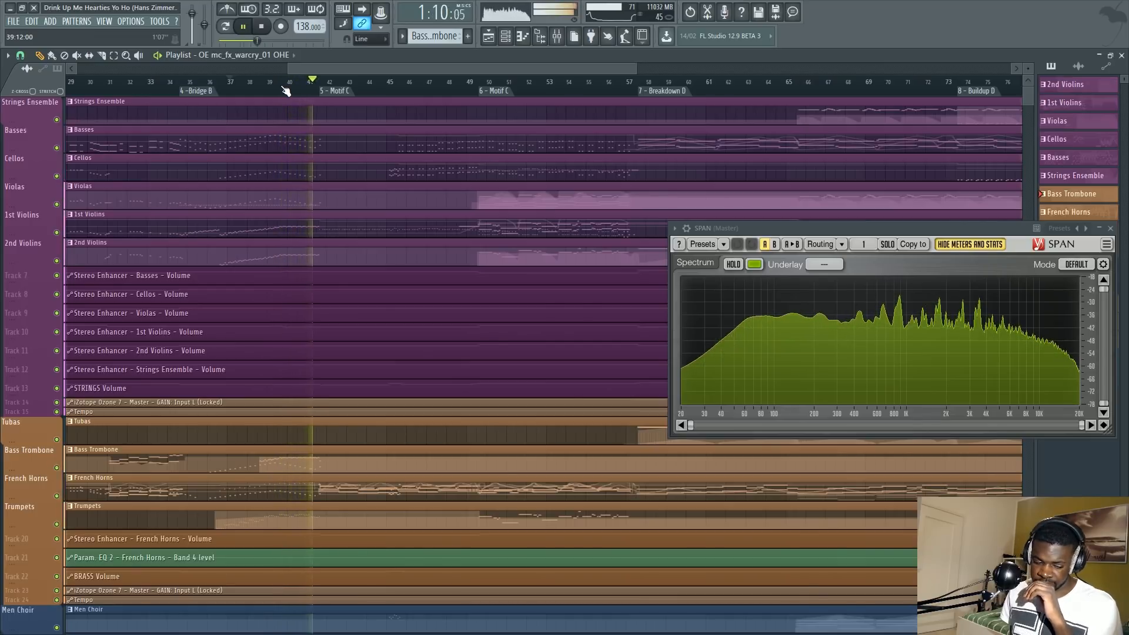
pyautogui.click(556, 82)
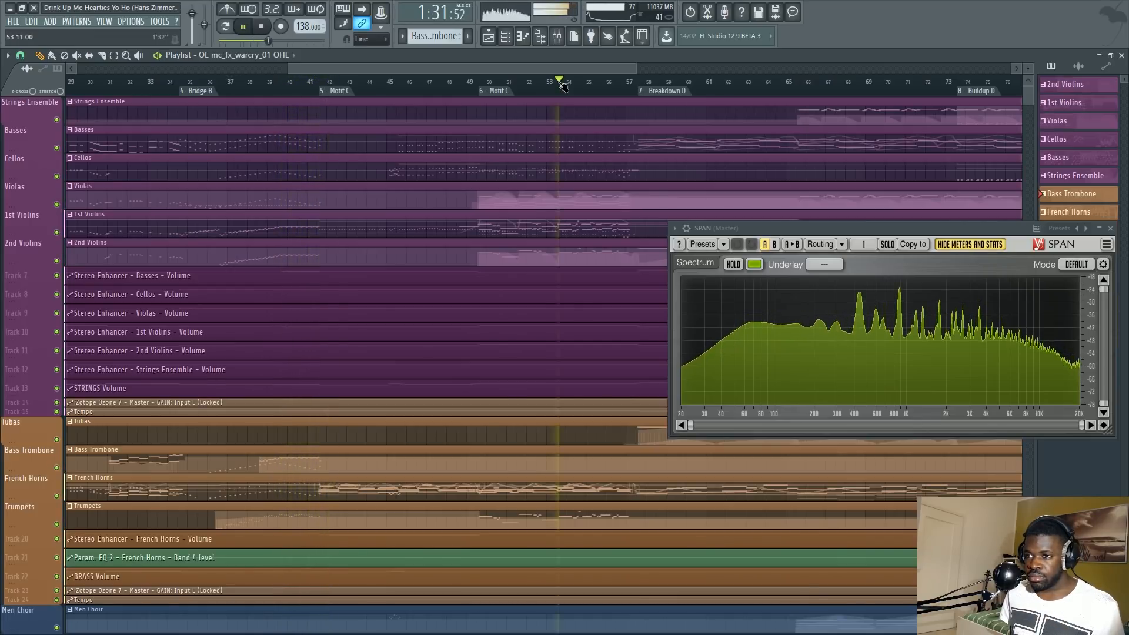
pyautogui.hscroll(-5, 631, 84)
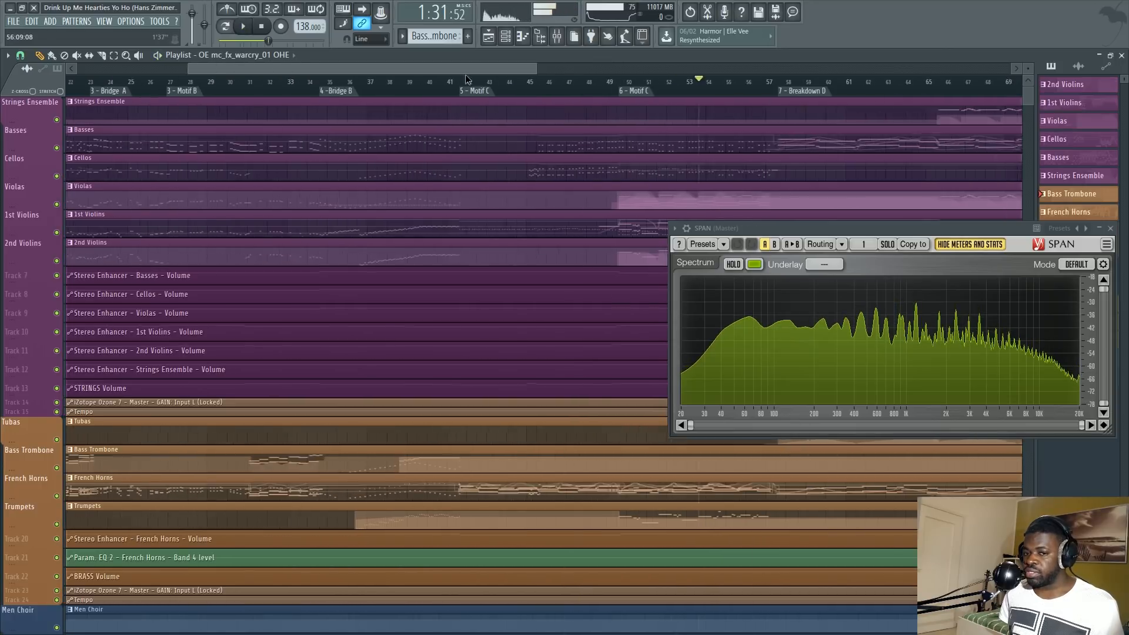
pyautogui.press('space')
# Return the playhead to the start of Motif A and look over the instrument channels in the mixer.
pyautogui.scroll(-3, 168, 83)
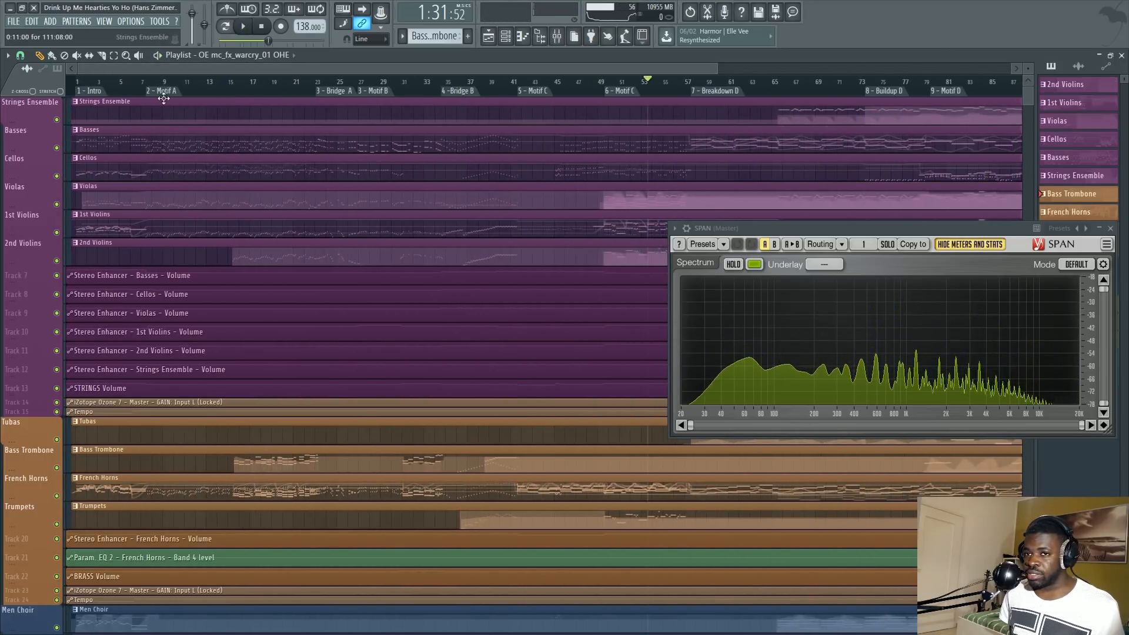
pyautogui.click(146, 83)
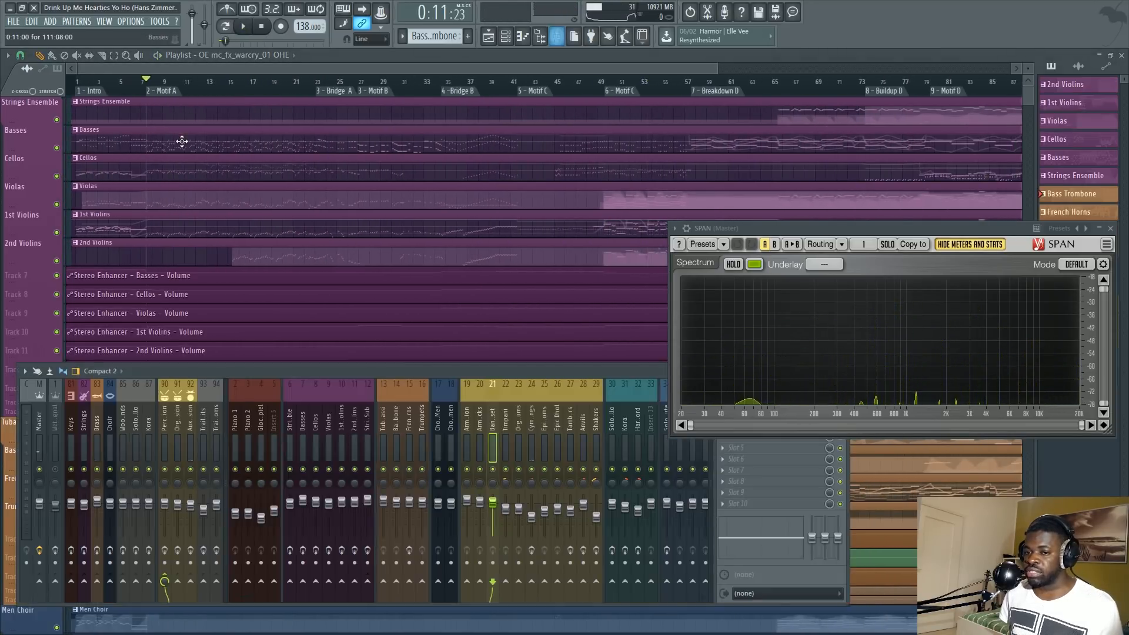
pyautogui.press('F9')
pyautogui.press('F9')
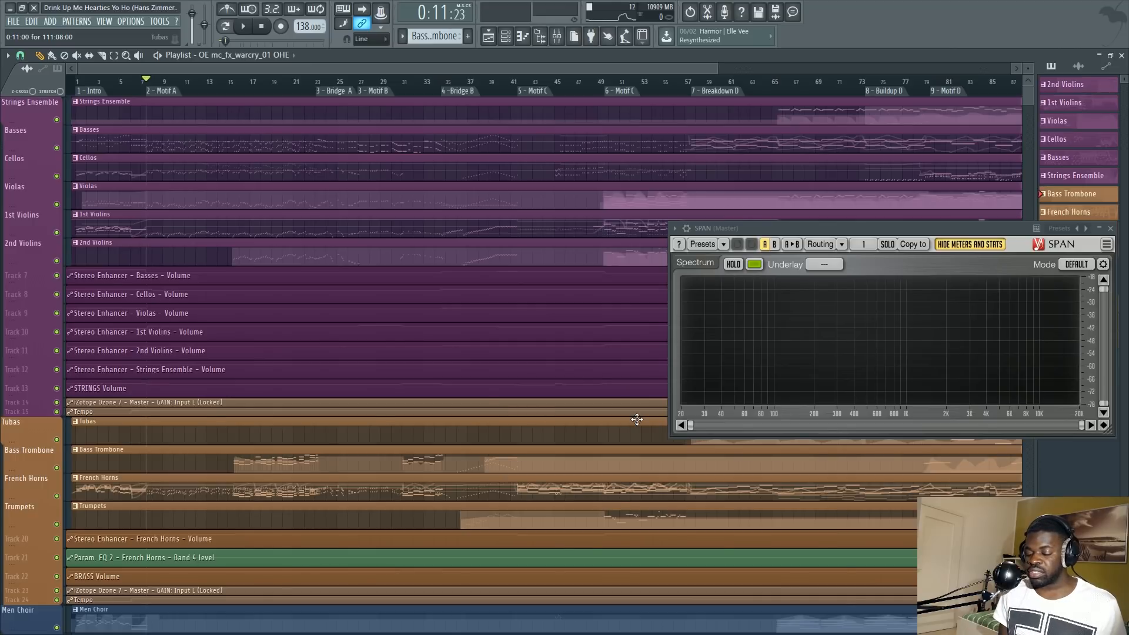
pyautogui.press('F9')
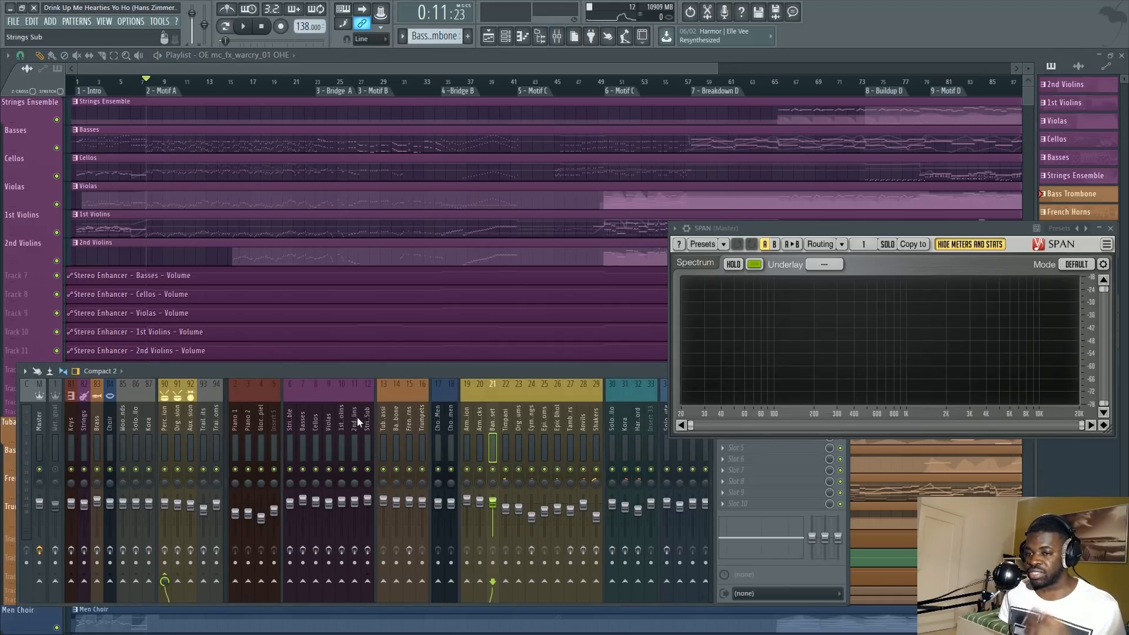
pyautogui.moveTo(295, 377); pyautogui.dragTo(323, 450)
pyautogui.press('F9')
# Select all clips on the tracks from Aux Percussion through Trailer Hits and mute them.
pyautogui.scroll(-12, 235, 317)
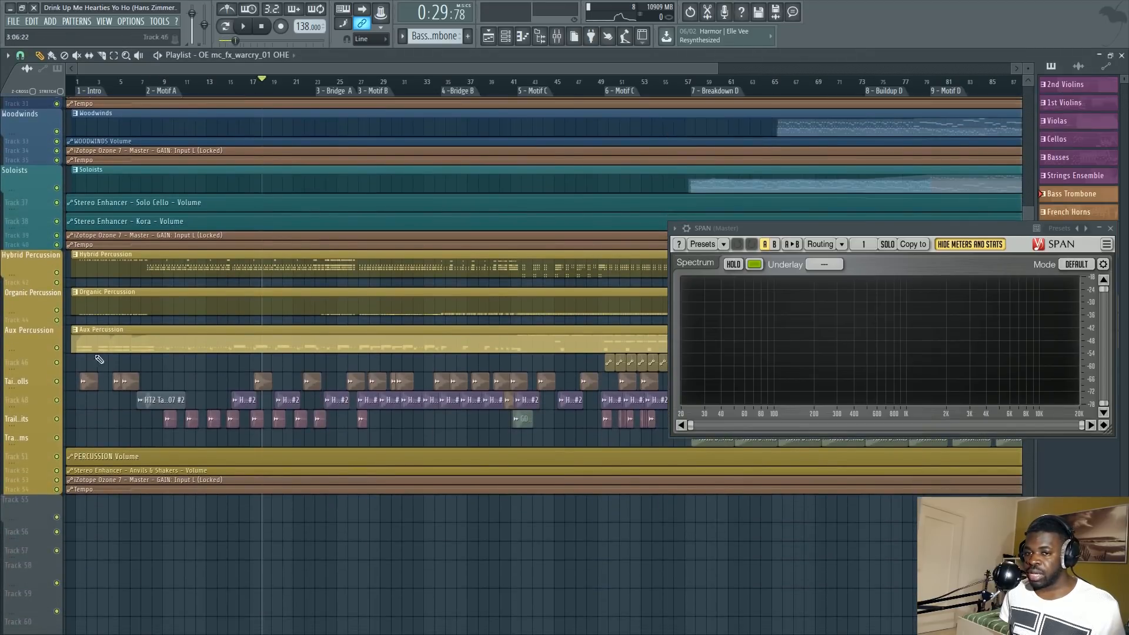
pyautogui.click(22, 334)
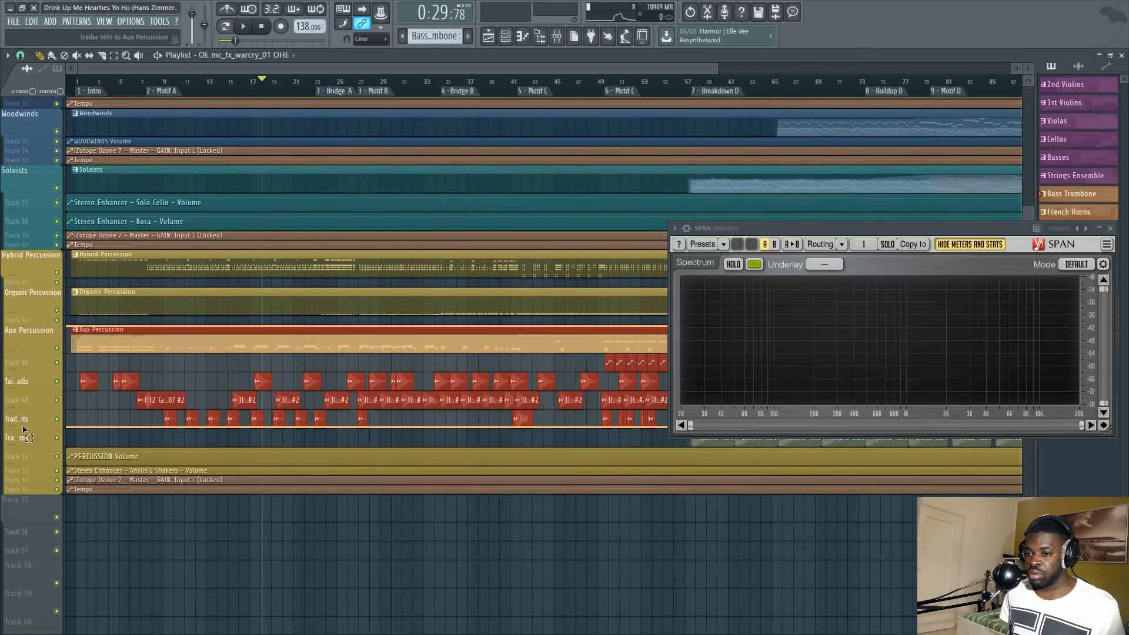
pyautogui.hotkey('ctrl', 'g')
pyautogui.scroll(3, 270, 69)
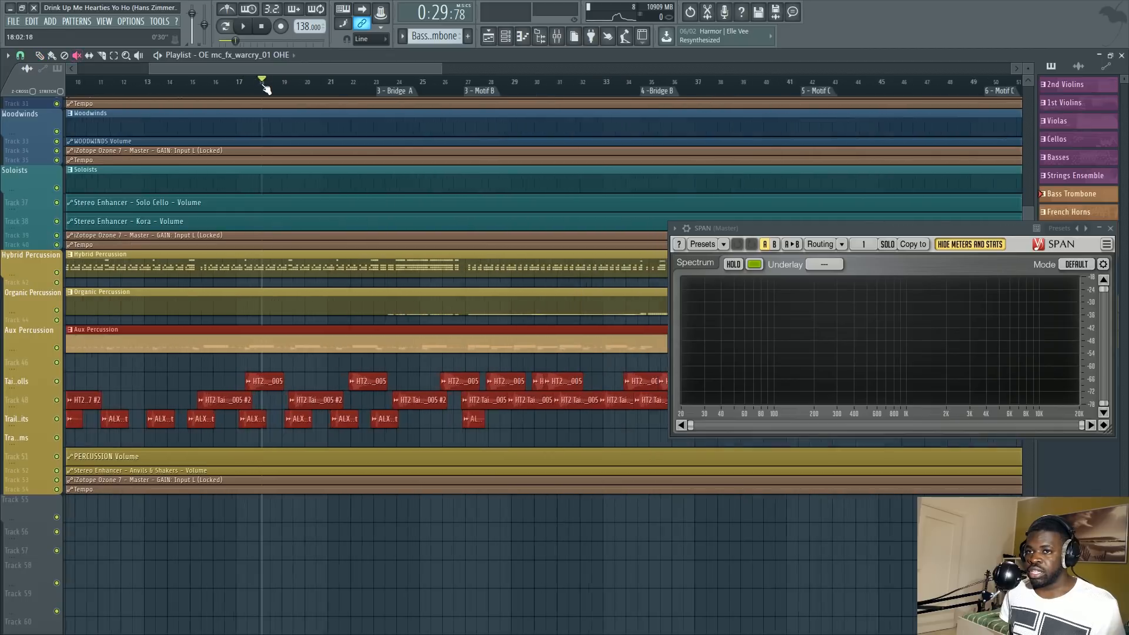
pyautogui.moveTo(272, 69); pyautogui.dragTo(237, 73)
# Audition Motif A from its start with the auxiliary percussion muted, stop, and place the playhead near bar 9.
pyautogui.click(156, 85)
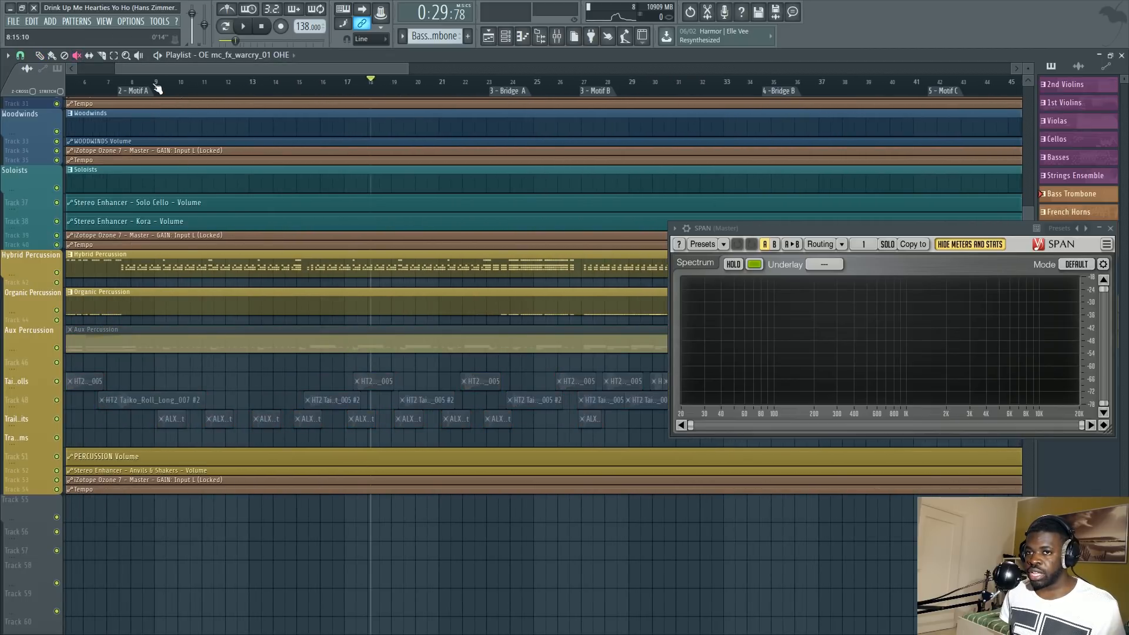
pyautogui.click(147, 94)
pyautogui.press('space')
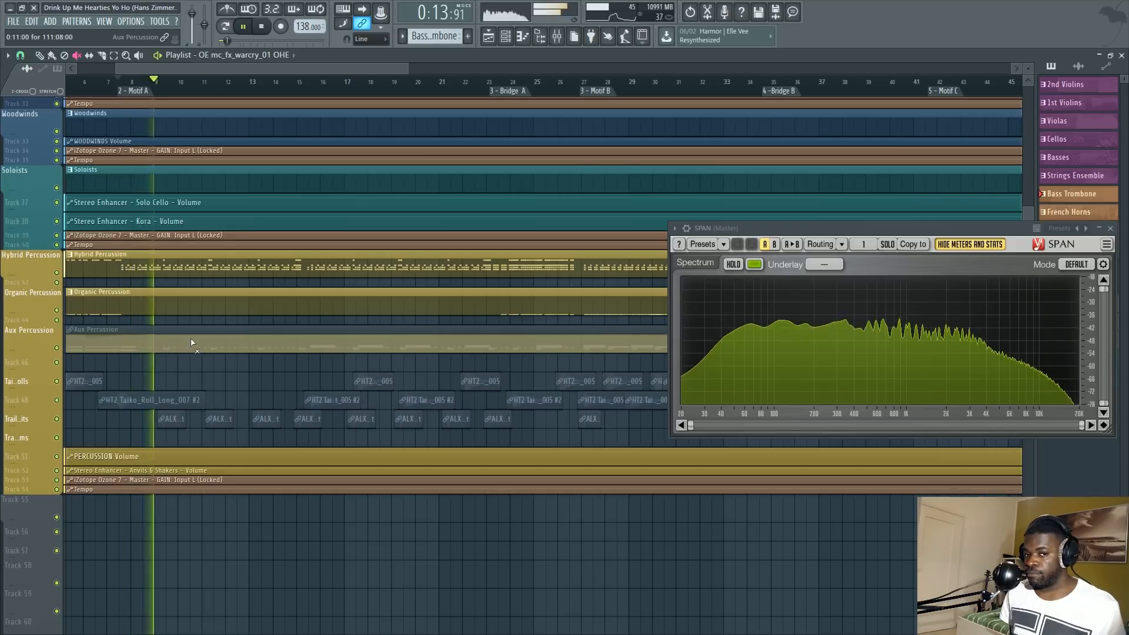
pyautogui.press('space')
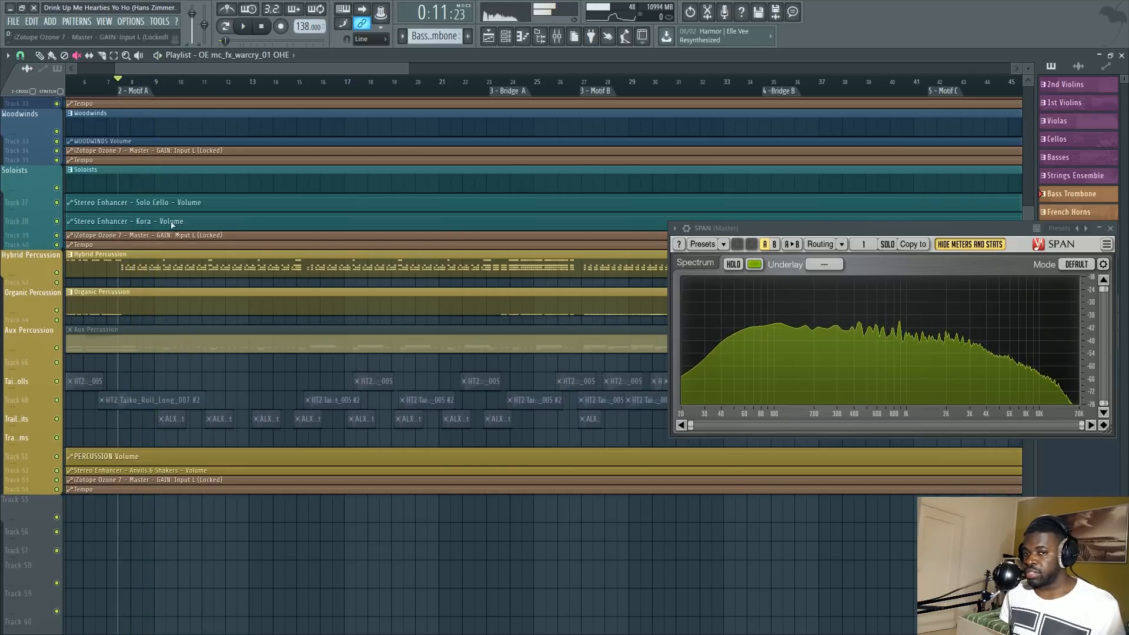
pyautogui.click(171, 83)
pyautogui.scroll(-2, 171, 82)
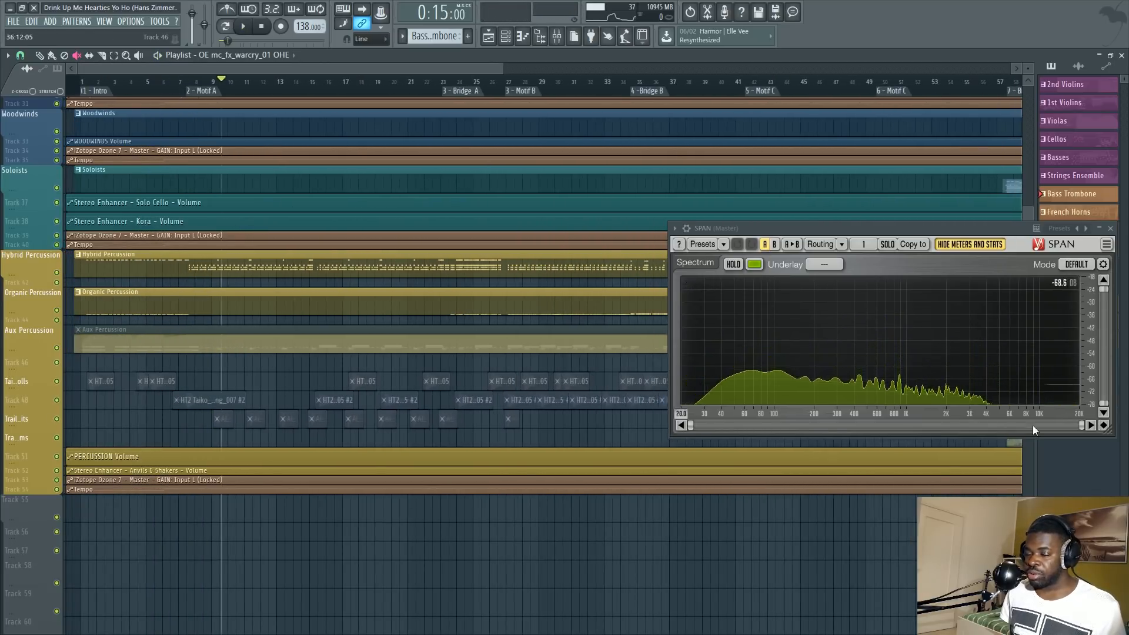
# Unmute the Aux Percussion through Trailer Hits clips and look over the mixer's track groups.
pyautogui.click(313, 350)
pyautogui.press('F9')
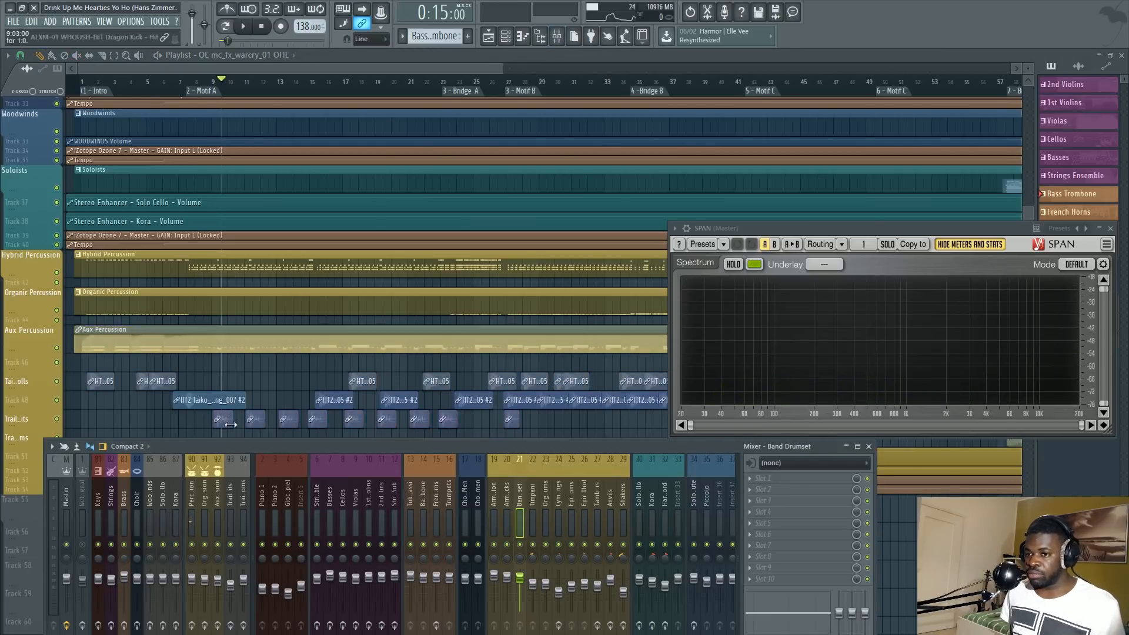
pyautogui.moveTo(386, 456); pyautogui.dragTo(380, 404)
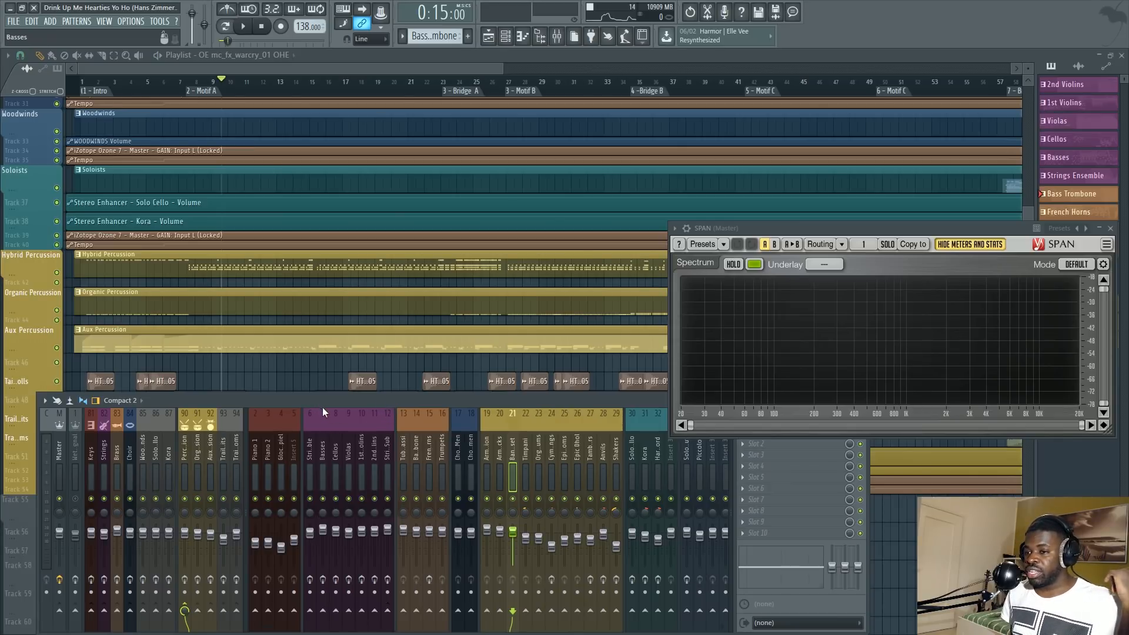
pyautogui.press('F9')
pyautogui.scroll(-1, 240, 375)
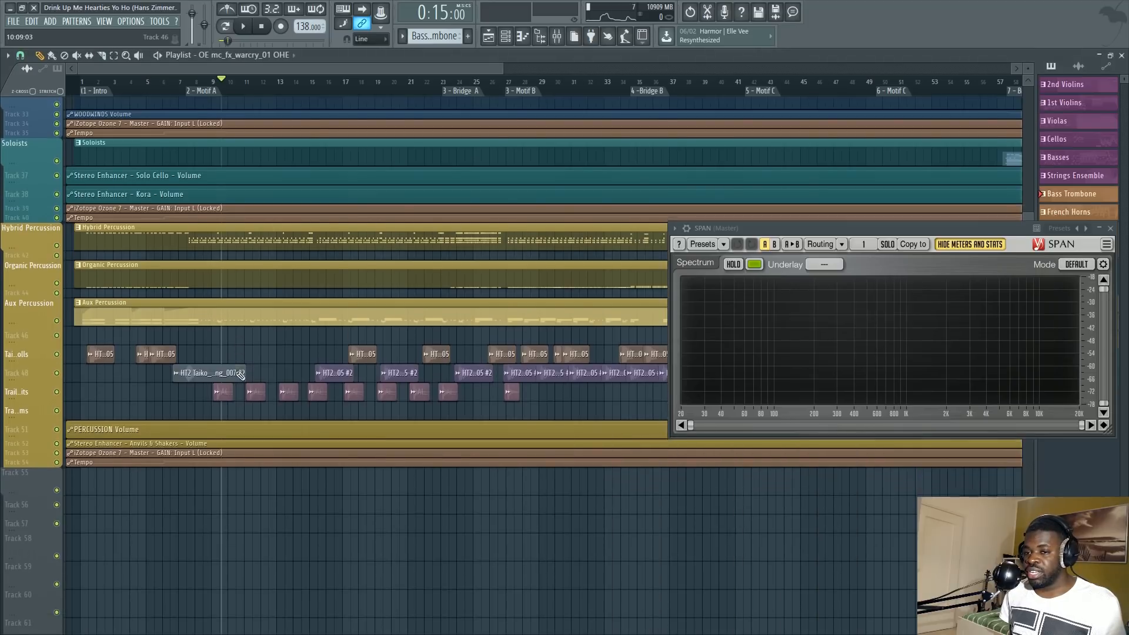
# Mute the Aux Percussion through Trailer Hits clips and leave the playhead at bar 12 in Motif A.
pyautogui.press('t')
pyautogui.click(244, 317)
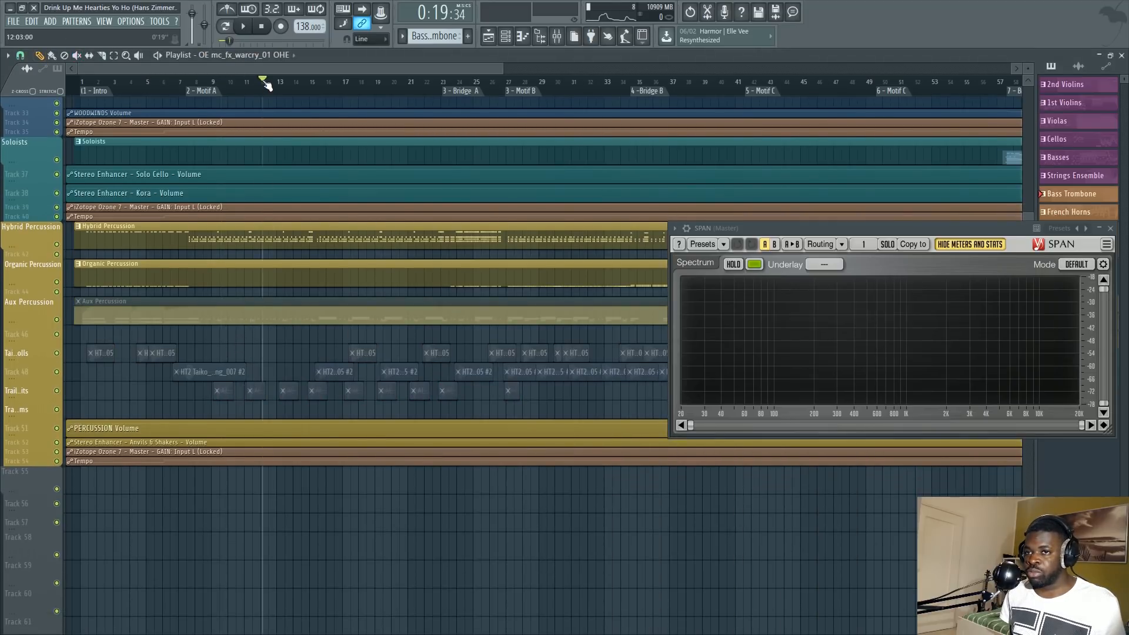
pyautogui.scroll(2, 266, 86)
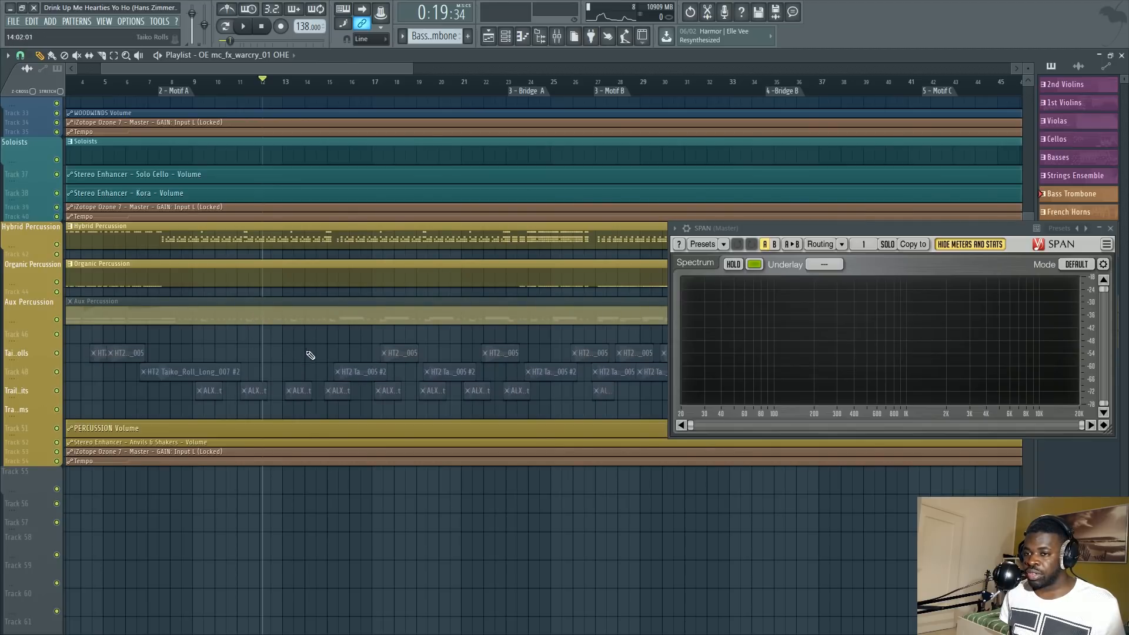
pyautogui.scroll(4, 334, 237)
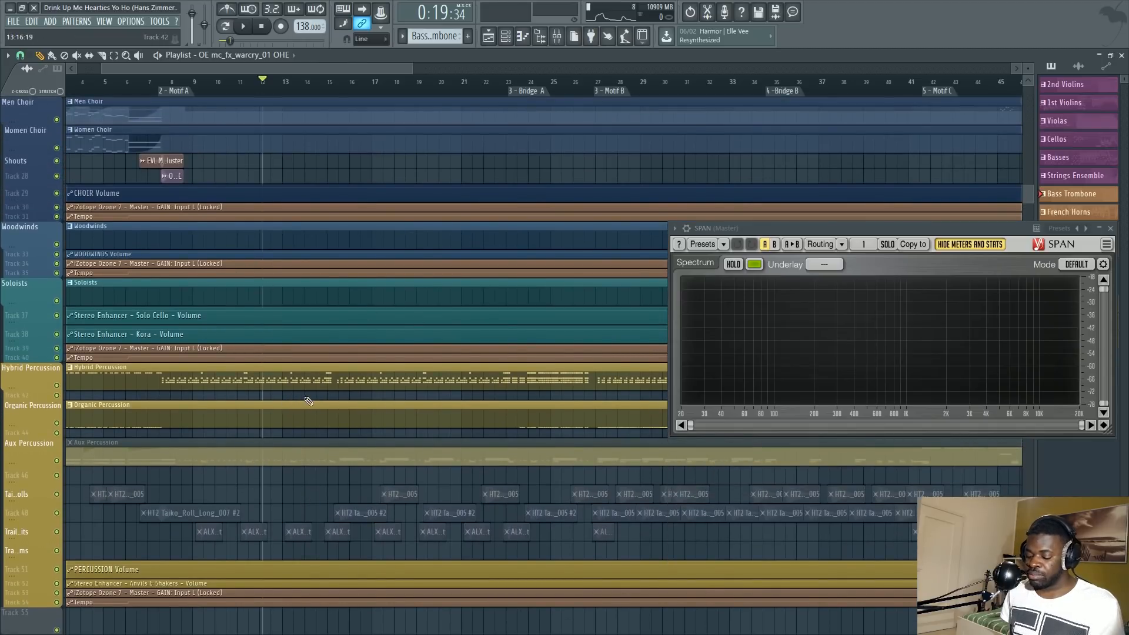
# Bring up the mixer below the arrangement and open the Percussion bus's Fruity parametric EQ 2.
pyautogui.press('F9')
pyautogui.moveTo(186, 407); pyautogui.dragTo(170, 282)
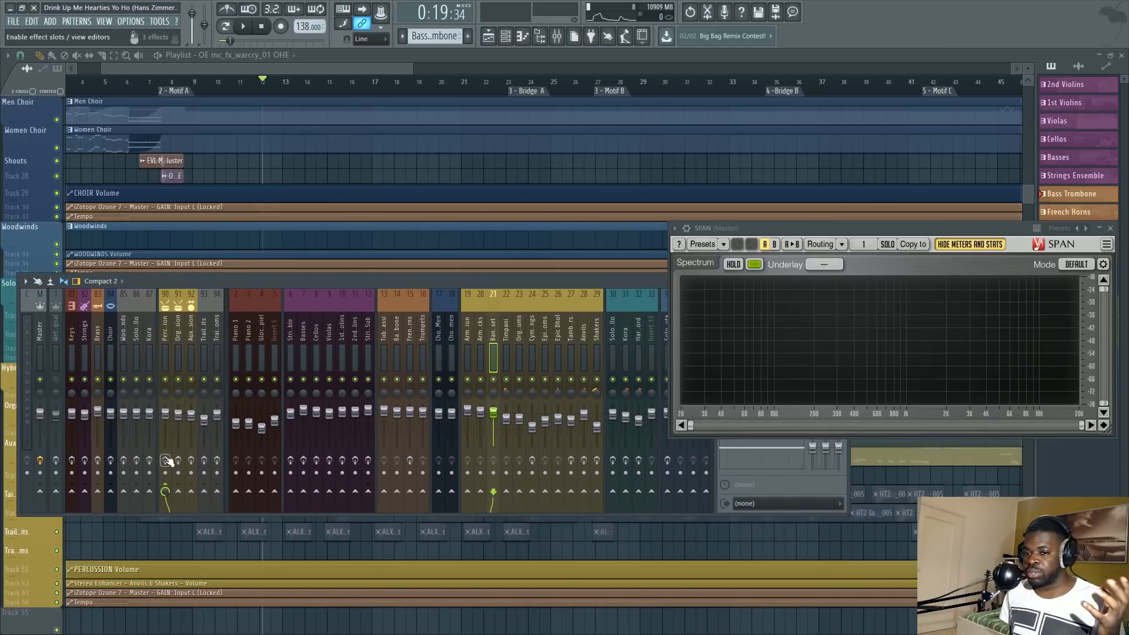
pyautogui.moveTo(263, 281); pyautogui.dragTo(225, 450)
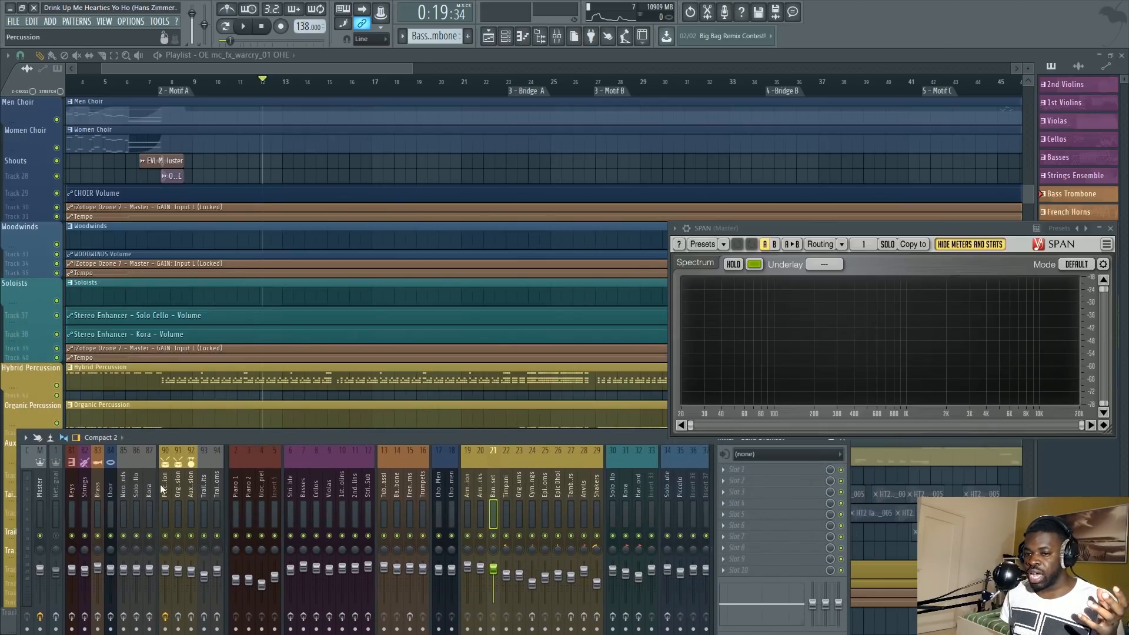
pyautogui.click(163, 488)
pyautogui.click(737, 470)
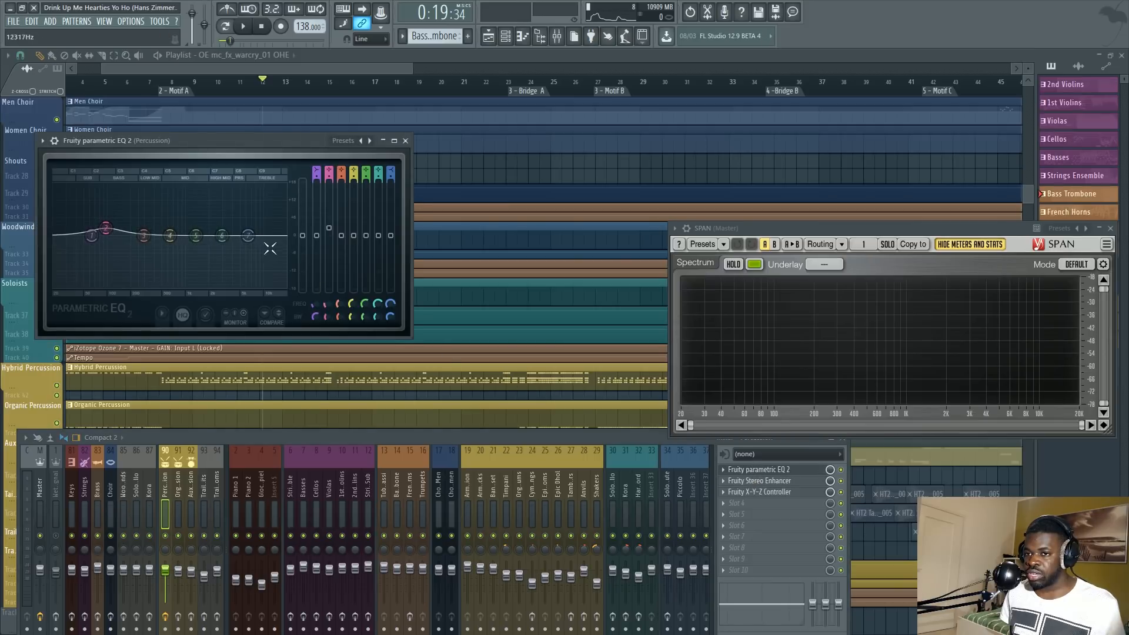
# Boost the Percussion EQ's band 7 high shelf, audition it from bar 12, stop, and reposition the EQ window.
pyautogui.moveTo(248, 235); pyautogui.dragTo(237, 212)
pyautogui.press('space')
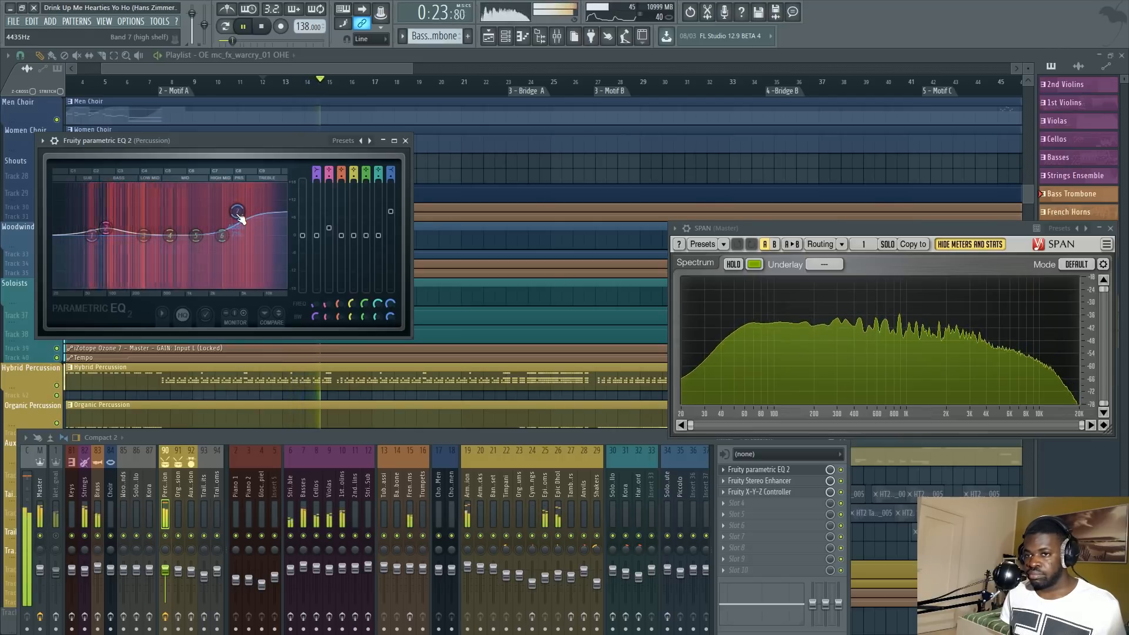
pyautogui.press('space')
pyautogui.moveTo(234, 146); pyautogui.dragTo(480, 151)
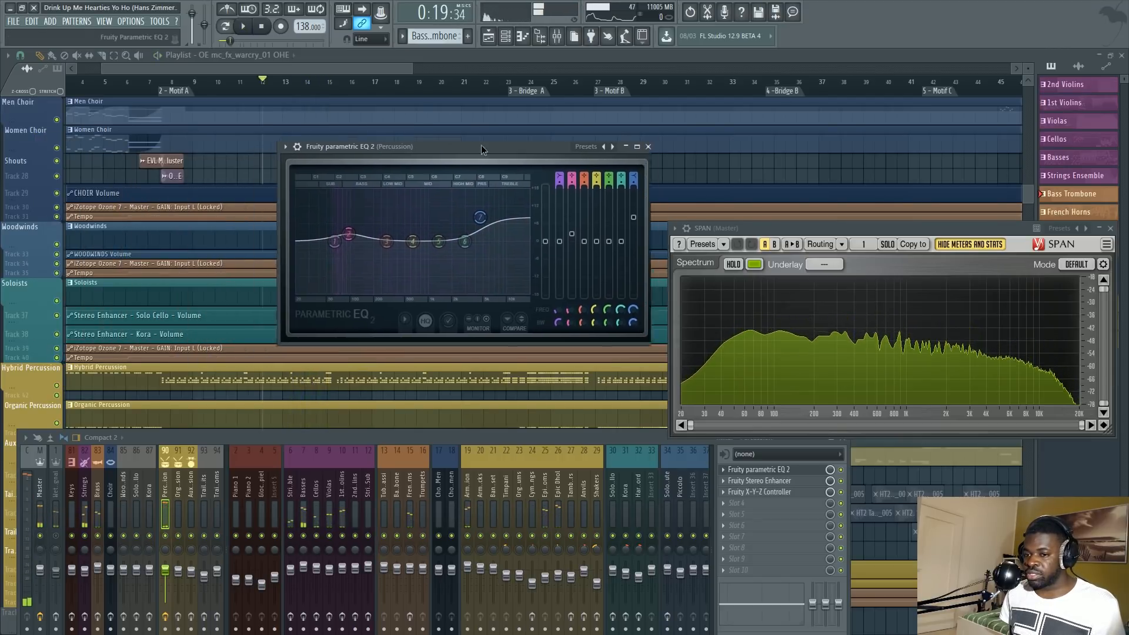
# Boost the Percussion EQ's band 7 to about 9.6 dB near 3788 Hz, reset it to 0 dB, and close the EQ.
pyautogui.moveTo(247, 443); pyautogui.dragTo(267, 358)
pyautogui.moveTo(482, 216)
pyautogui.mouseDown()
pyautogui.moveTo(468, 227)
pyautogui.moveTo(471, 210)
pyautogui.moveTo(478, 270)
pyautogui.moveTo(474, 207)
pyautogui.moveTo(463, 210)
pyautogui.mouseUp()
pyautogui.rightClick(468, 215)
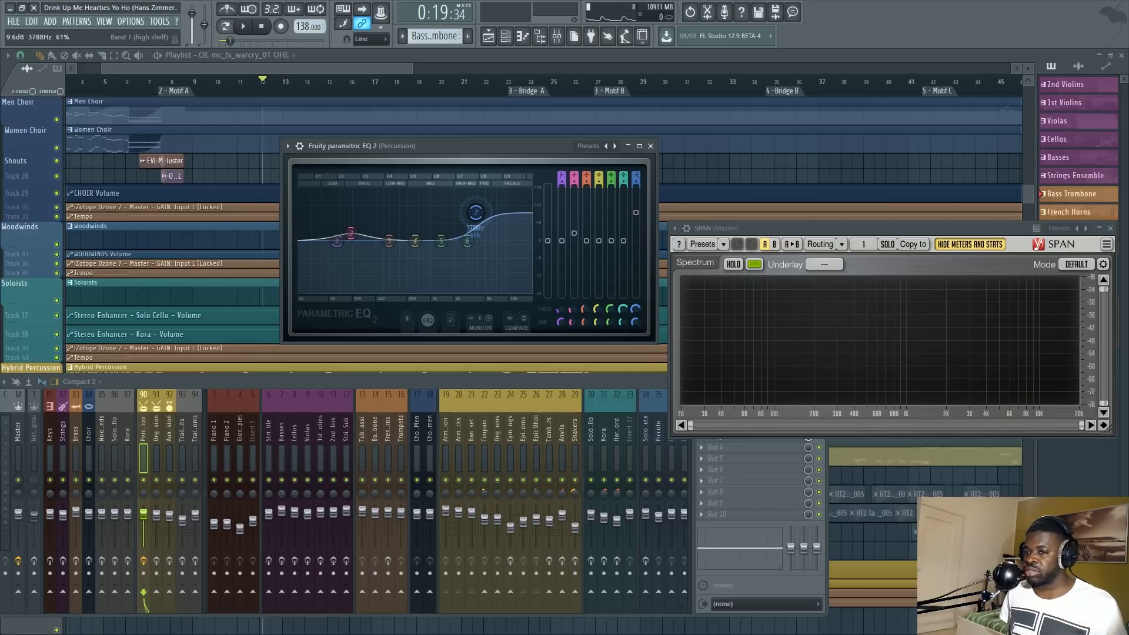
pyautogui.rightClick(476, 213)
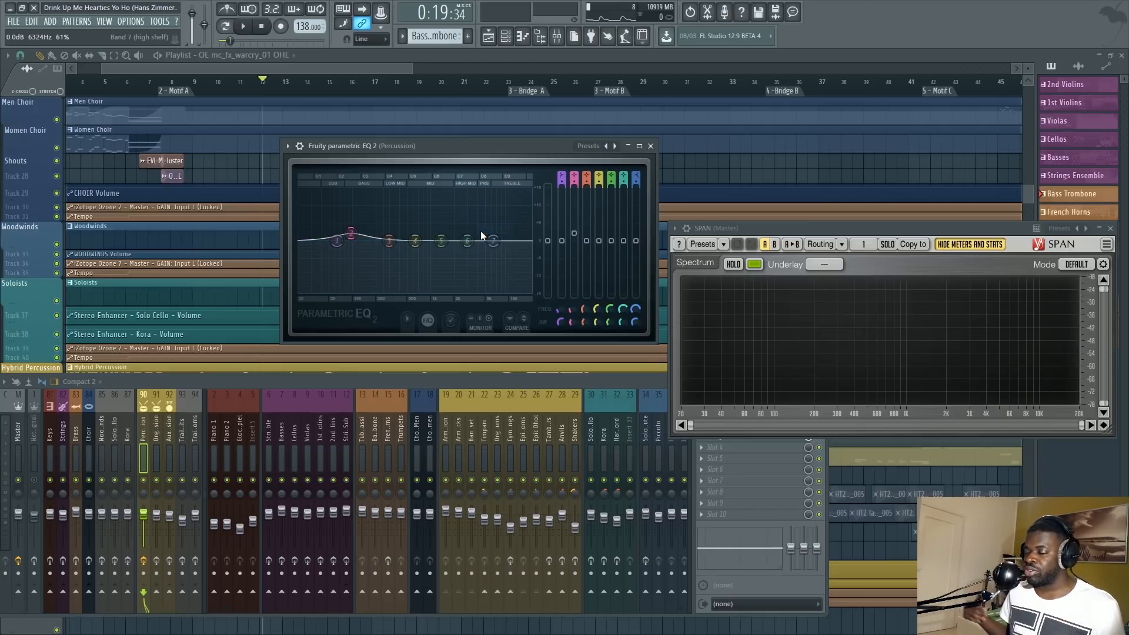
pyautogui.moveTo(486, 237)
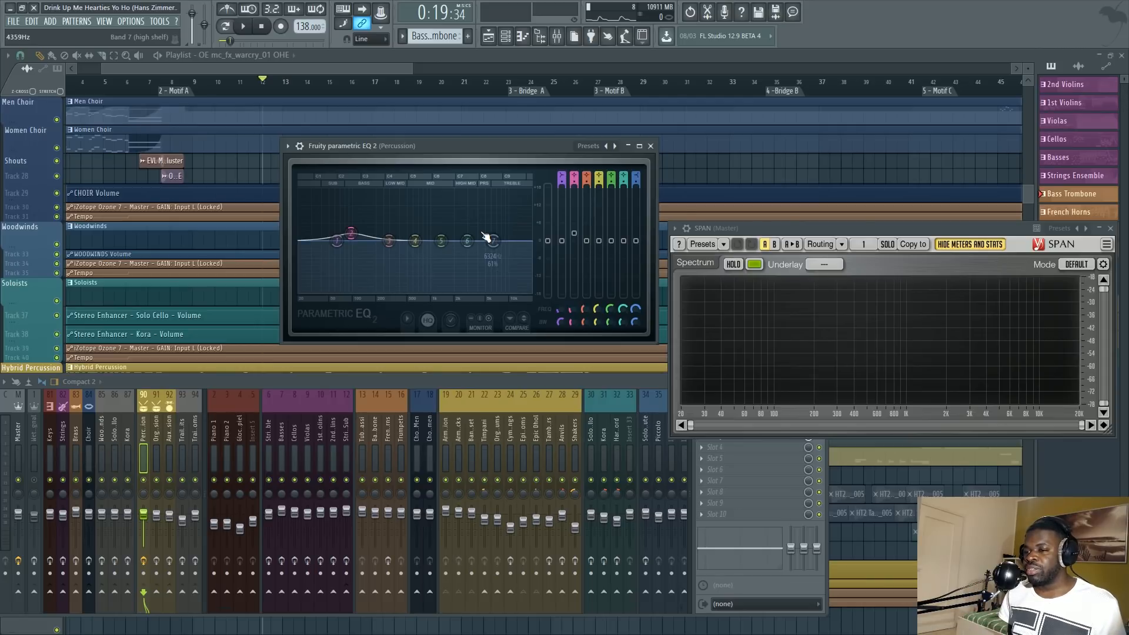
pyautogui.click(650, 146)
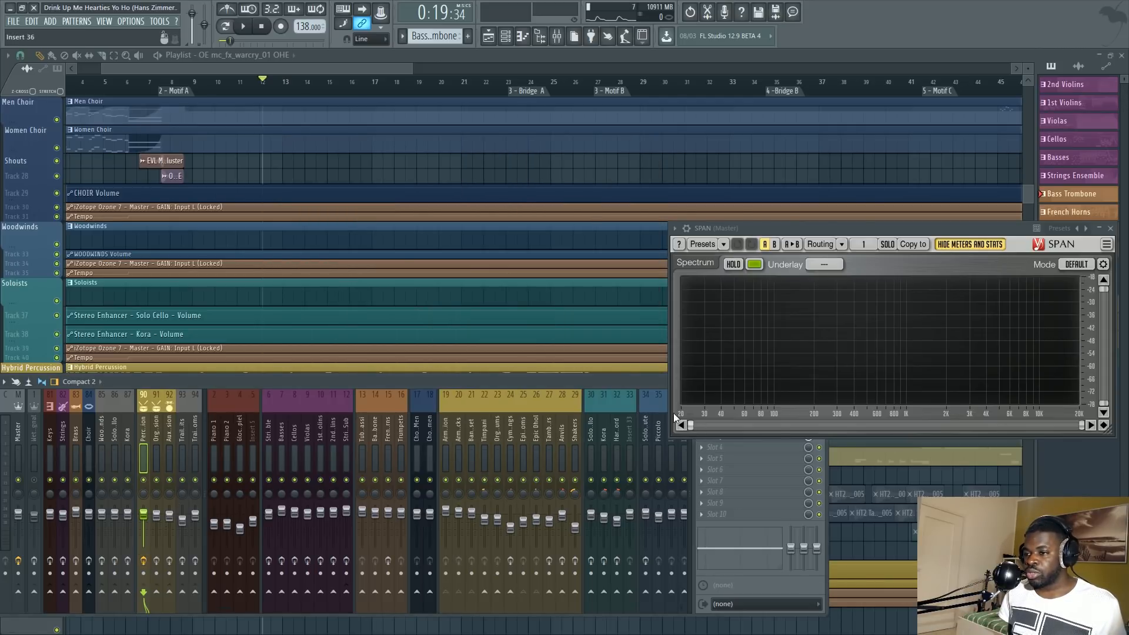
# Reposition the mixer and narrow its window so that it sits clear of the spectrum analyzer.
pyautogui.moveTo(577, 375); pyautogui.dragTo(567, 362)
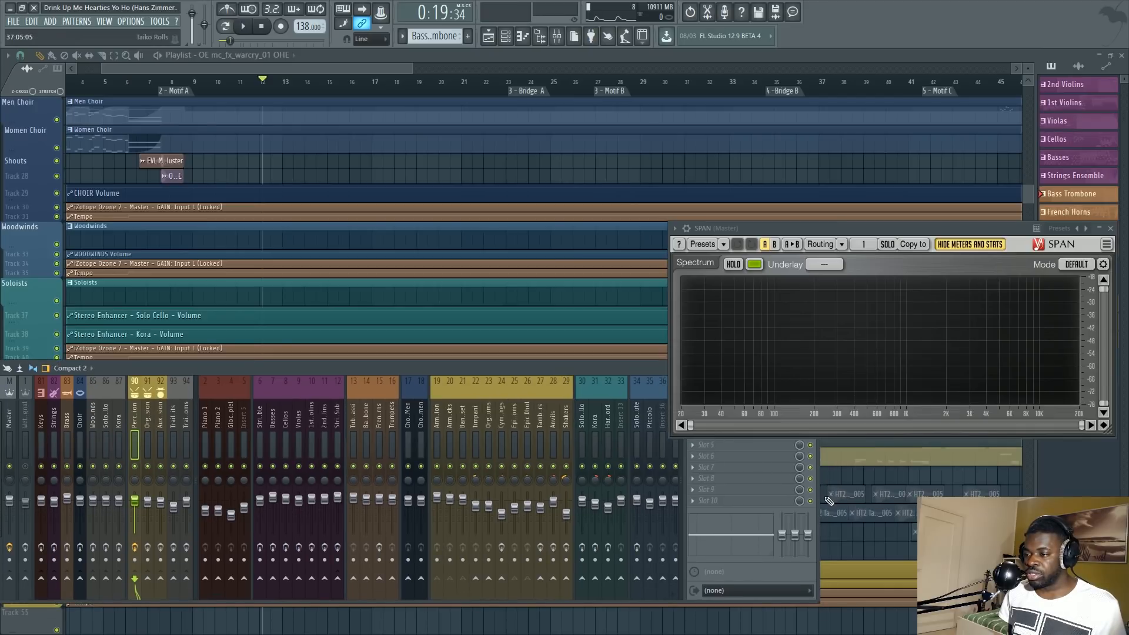
pyautogui.moveTo(819, 493); pyautogui.dragTo(638, 516)
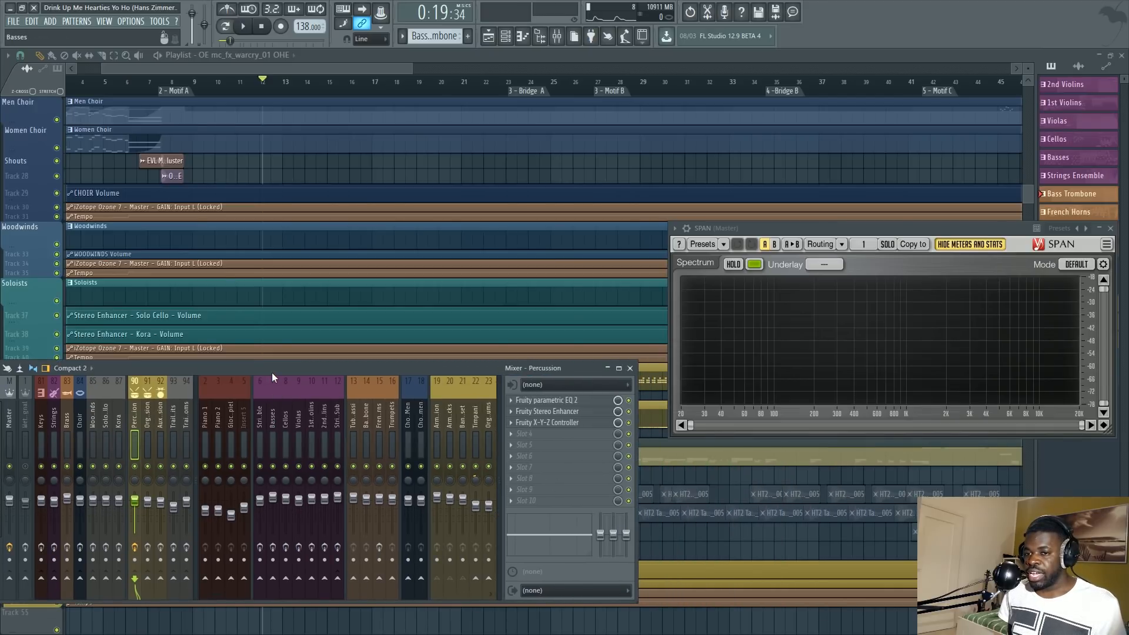
pyautogui.moveTo(272, 375); pyautogui.dragTo(308, 380)
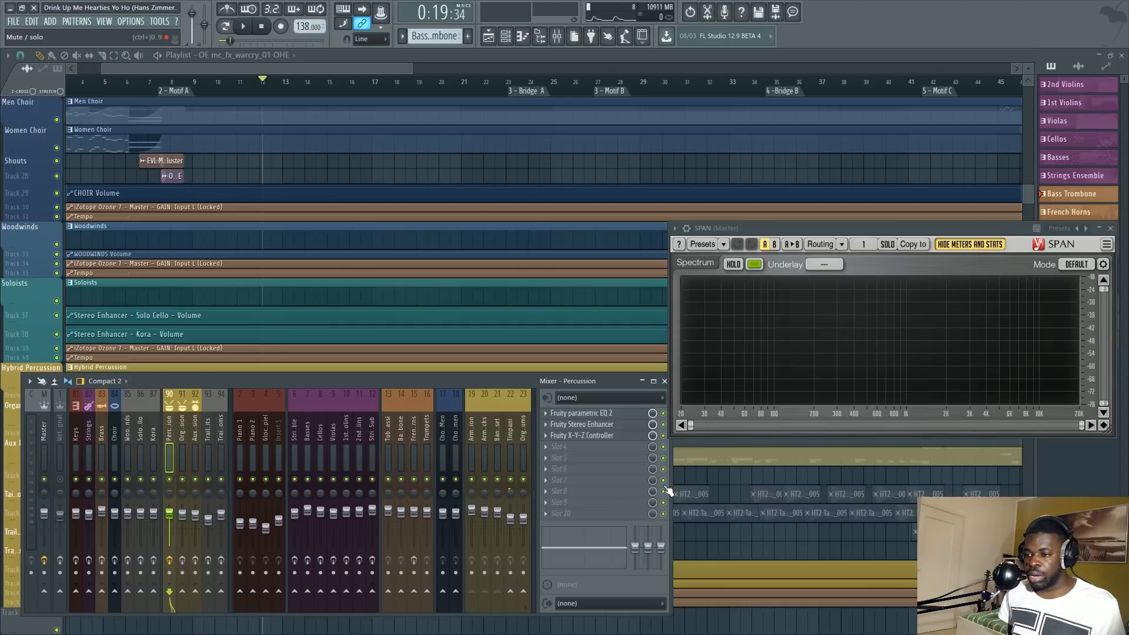
pyautogui.moveTo(671, 480); pyautogui.dragTo(646, 480)
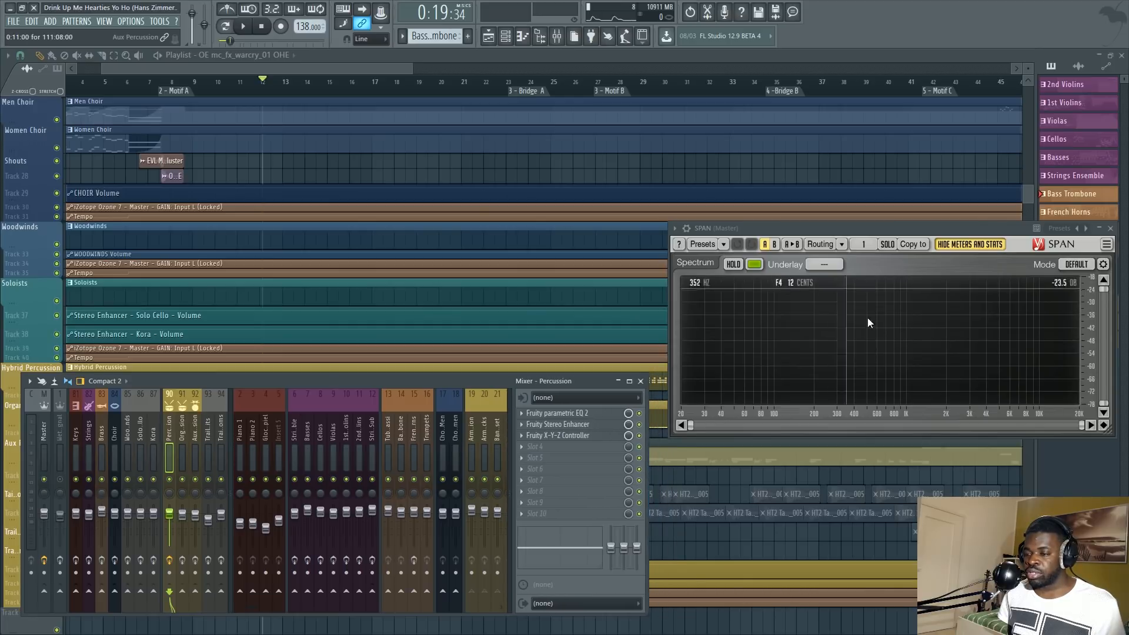
# Reopen the Percussion bus EQ, try a band 7 boost, reset the band, and close the EQ.
pyautogui.click(598, 414)
pyautogui.moveTo(477, 240); pyautogui.dragTo(483, 221)
pyautogui.rightClick(482, 220)
pyautogui.click(501, 235)
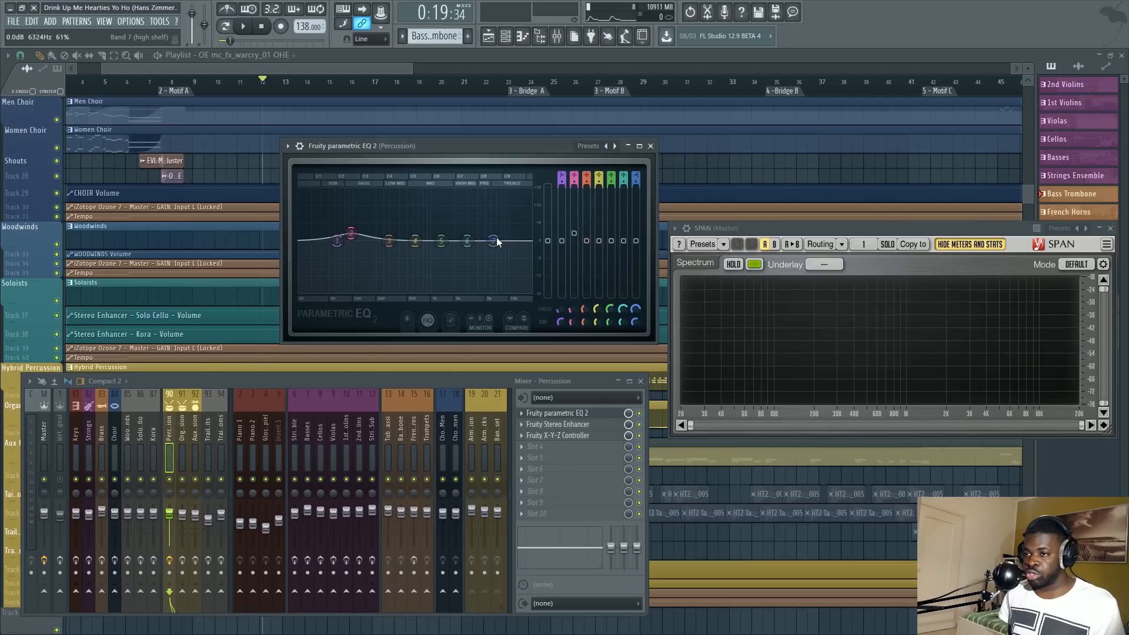
pyautogui.click(650, 147)
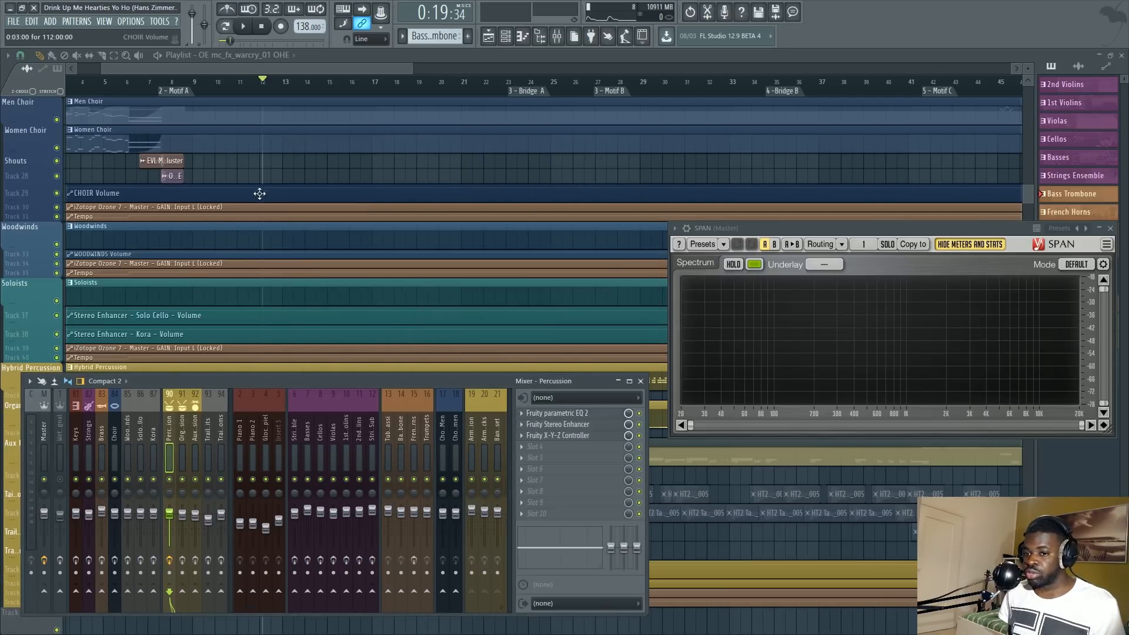
# Hide the mixer and unmute the Aux Percussion through Trailer Hits clips.
pyautogui.press('F9')
pyautogui.scroll(-4, 291, 187)
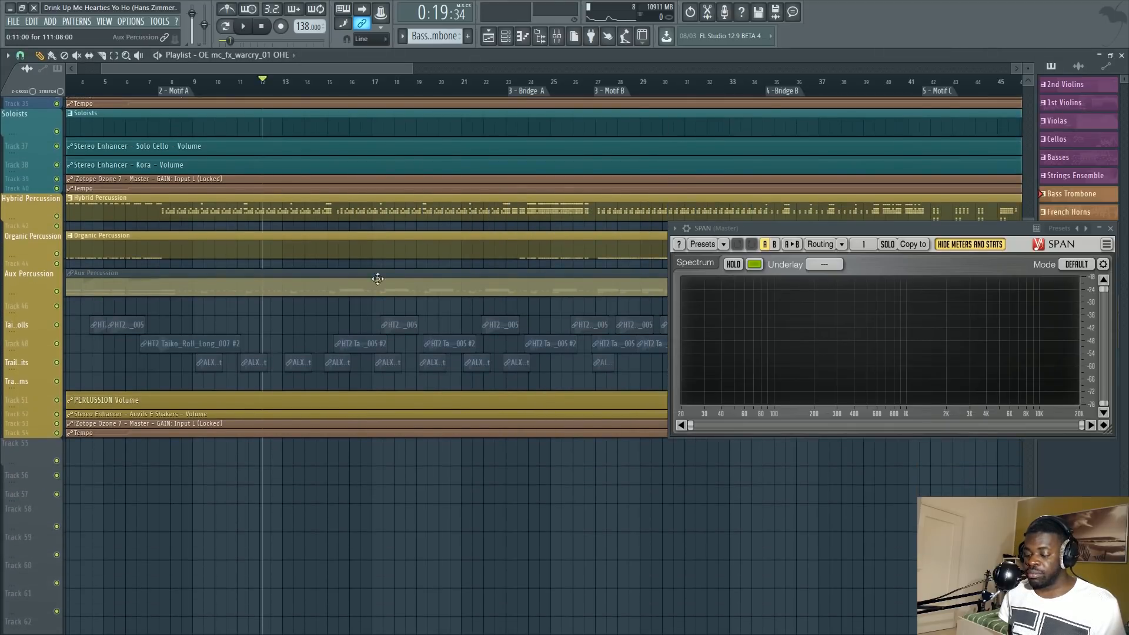
pyautogui.press('F9')
pyautogui.press('F9')
pyautogui.press('t')
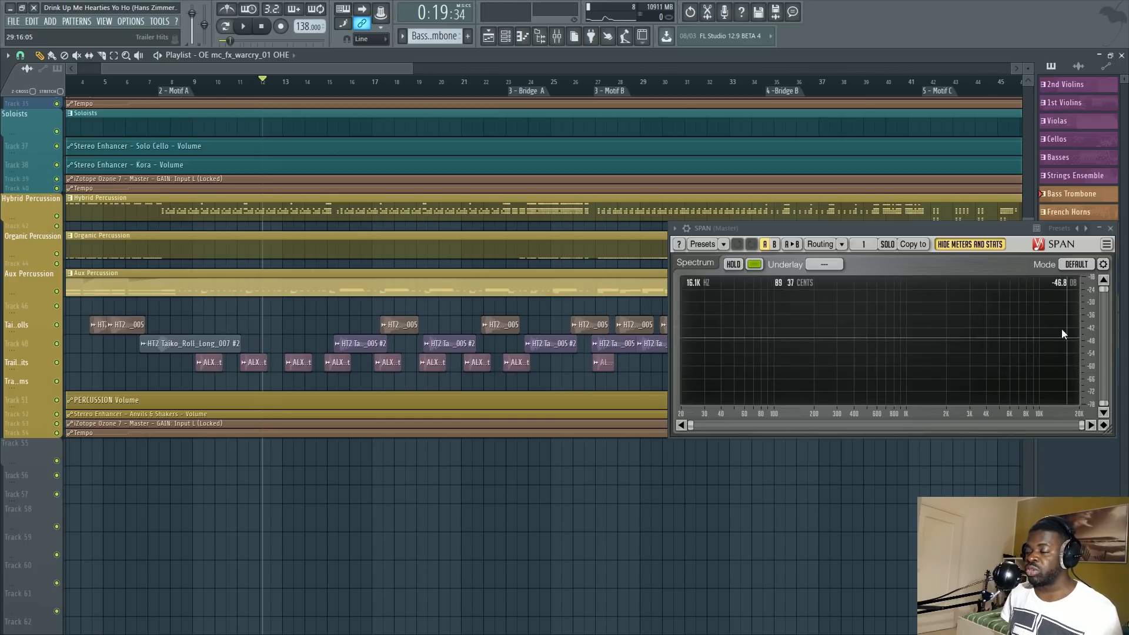
pyautogui.scroll(-2, 253, 232)
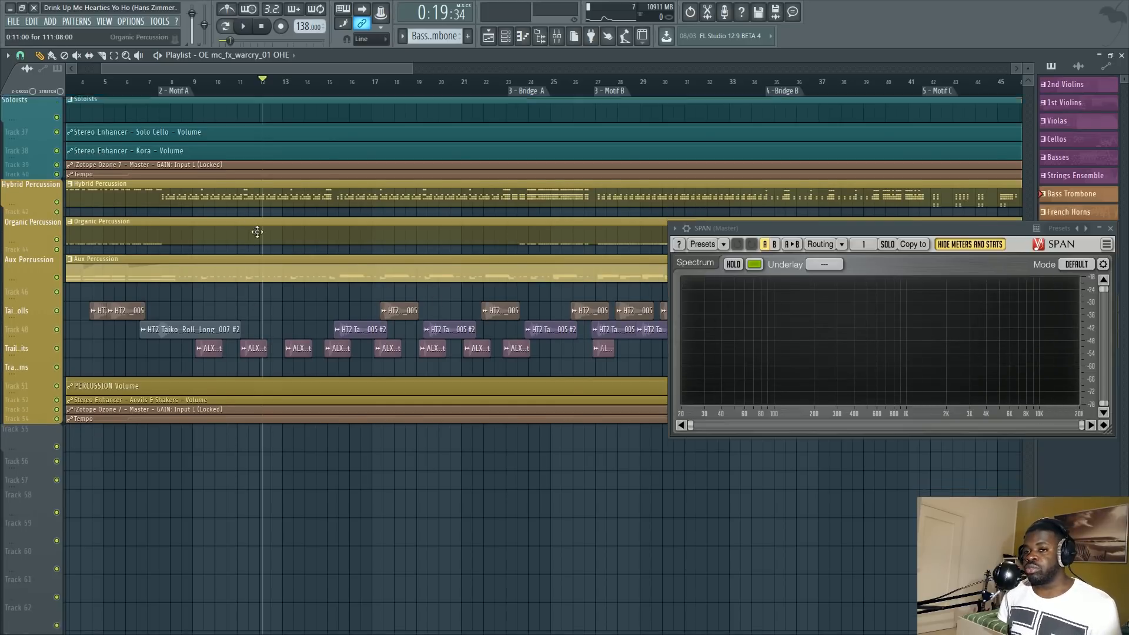
# Return the playhead to the start of Motif A and look over the string, brass, choir and percussion tracks.
pyautogui.click(183, 92)
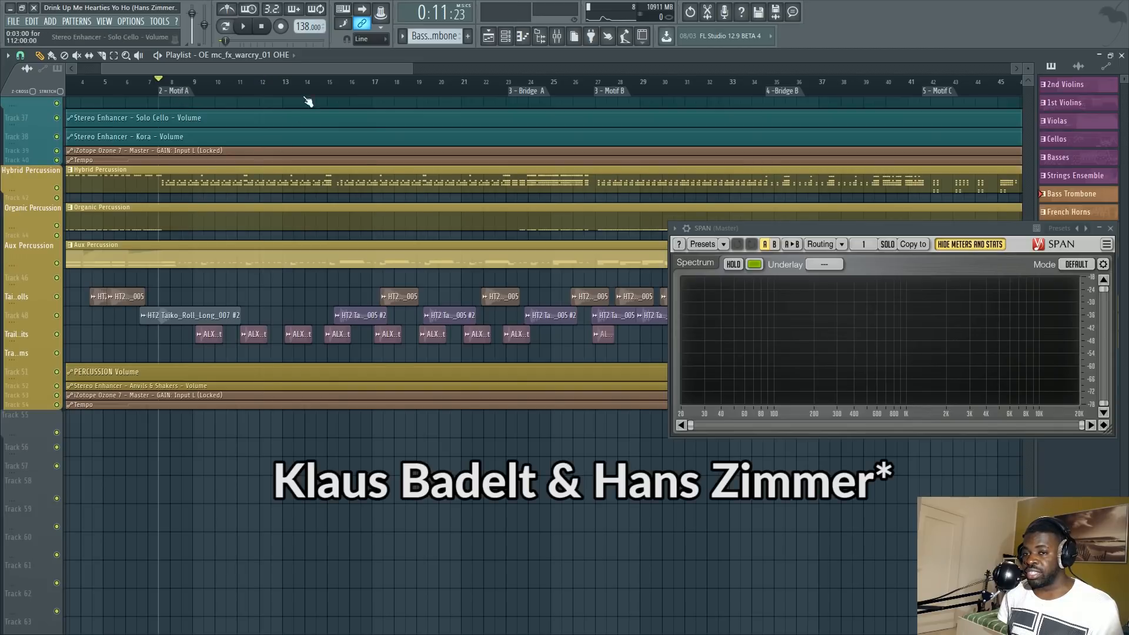
pyautogui.scroll(20, 371, 332)
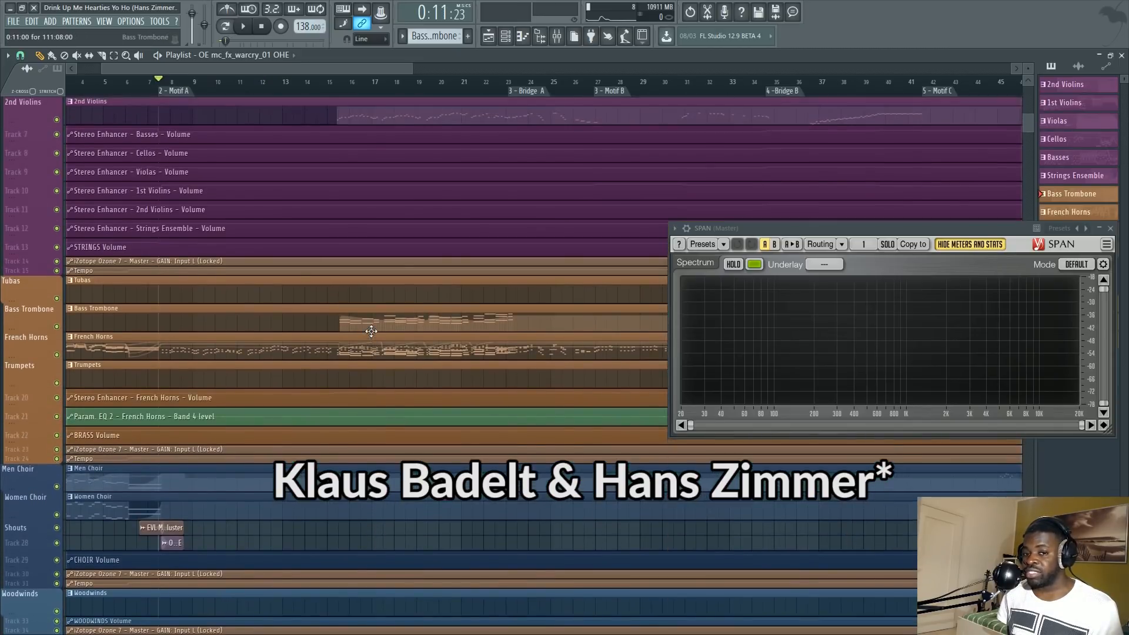
pyautogui.scroll(5, 371, 331)
pyautogui.scroll(-20, 354, 329)
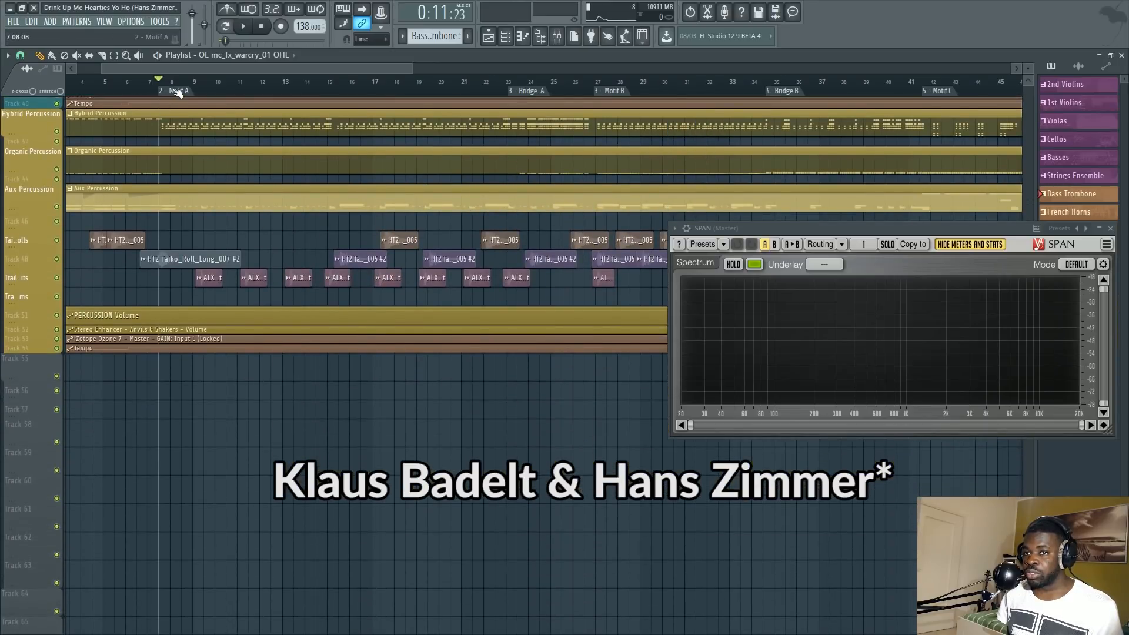
pyautogui.moveTo(177, 93); pyautogui.dragTo(217, 91)
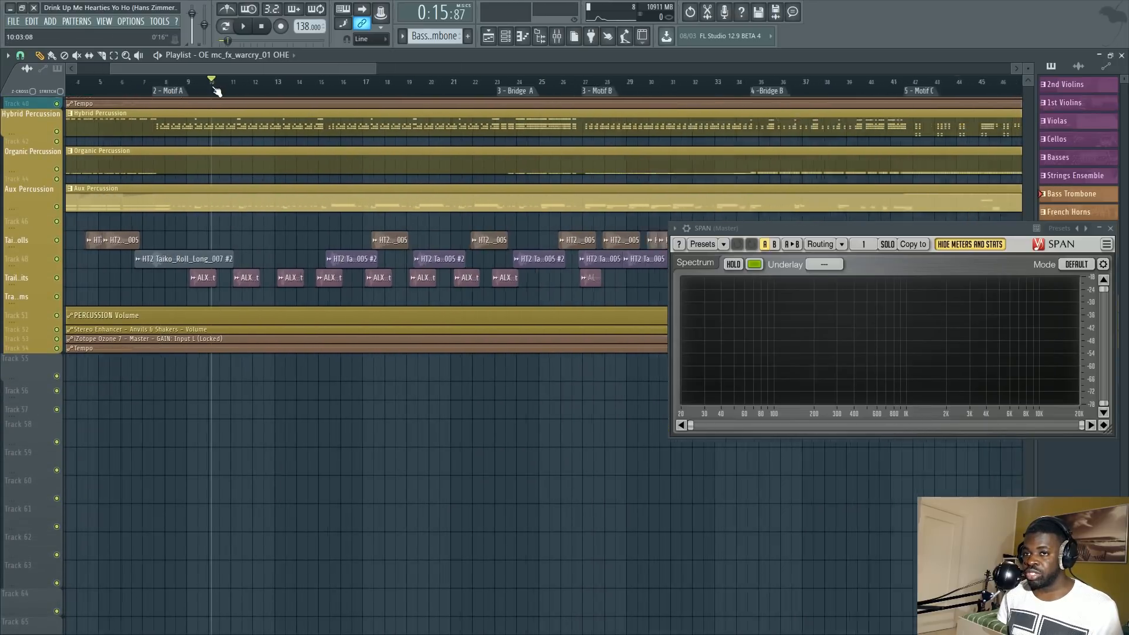
pyautogui.scroll(2, 217, 91)
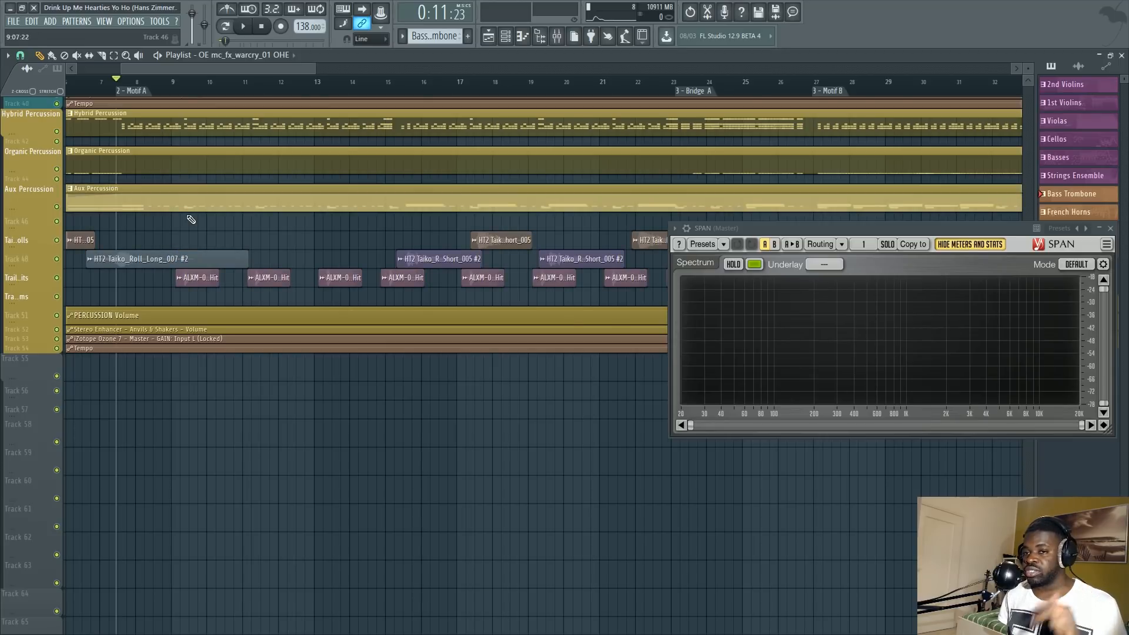
# Isolate the Aux Percussion, taiko roll and trailer hit tracks, silencing Hybrid and Organic Percussion, and audition them from Motif A.
pyautogui.click(57, 169)
pyautogui.click(57, 131)
pyautogui.press('space')
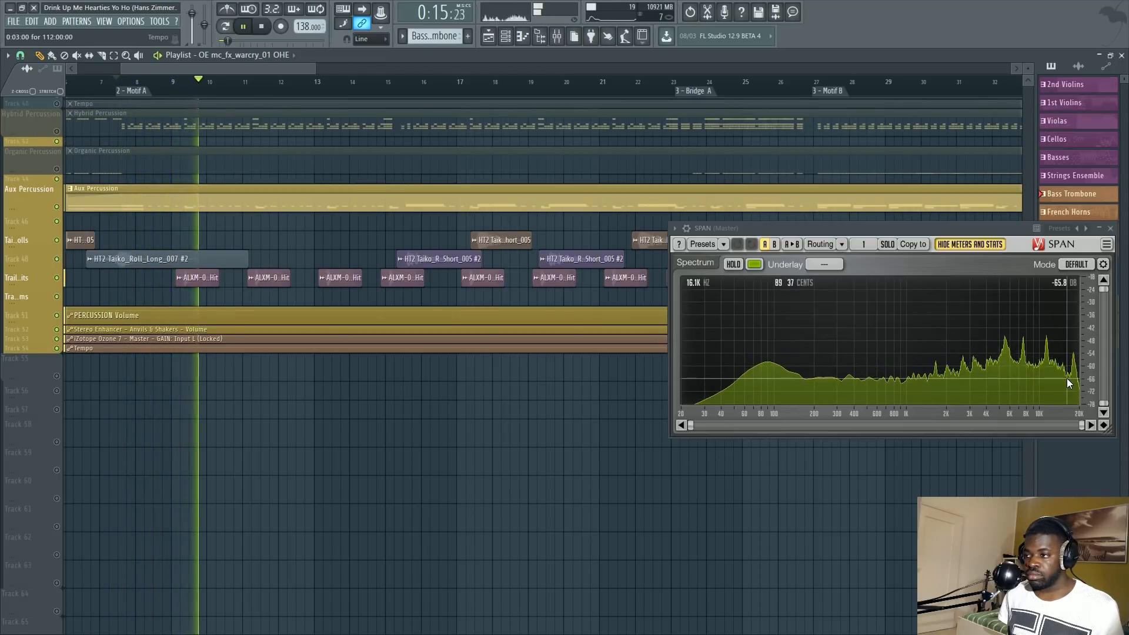
pyautogui.press('space')
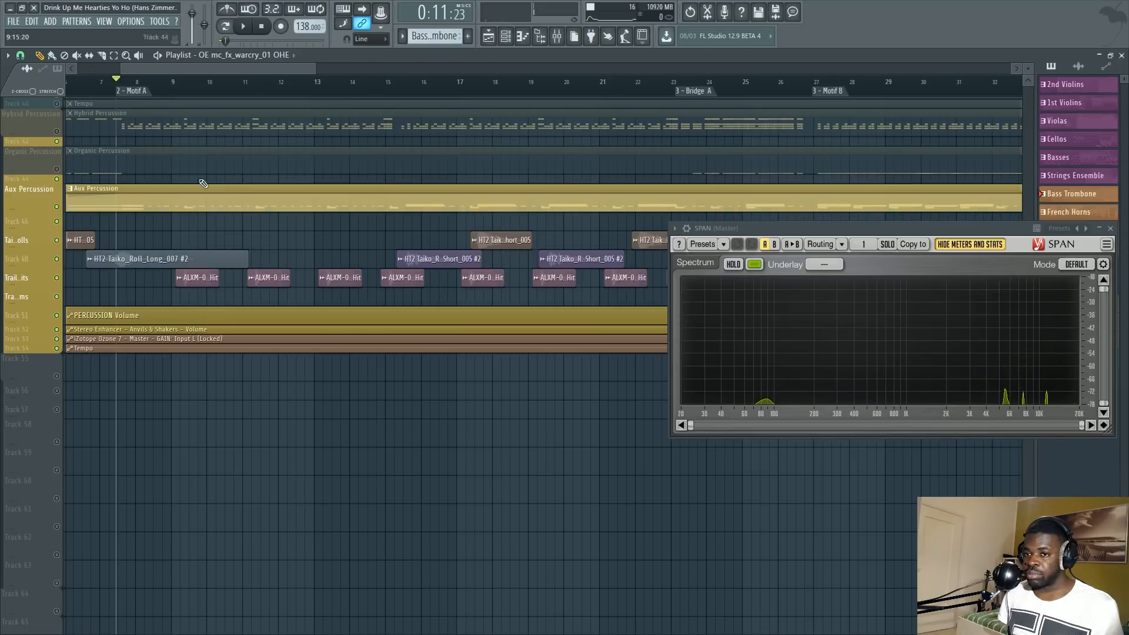
# Audition the isolated auxiliary percussion briefly from bar 9 while watching the spectrum analyzer.
pyautogui.click(185, 88)
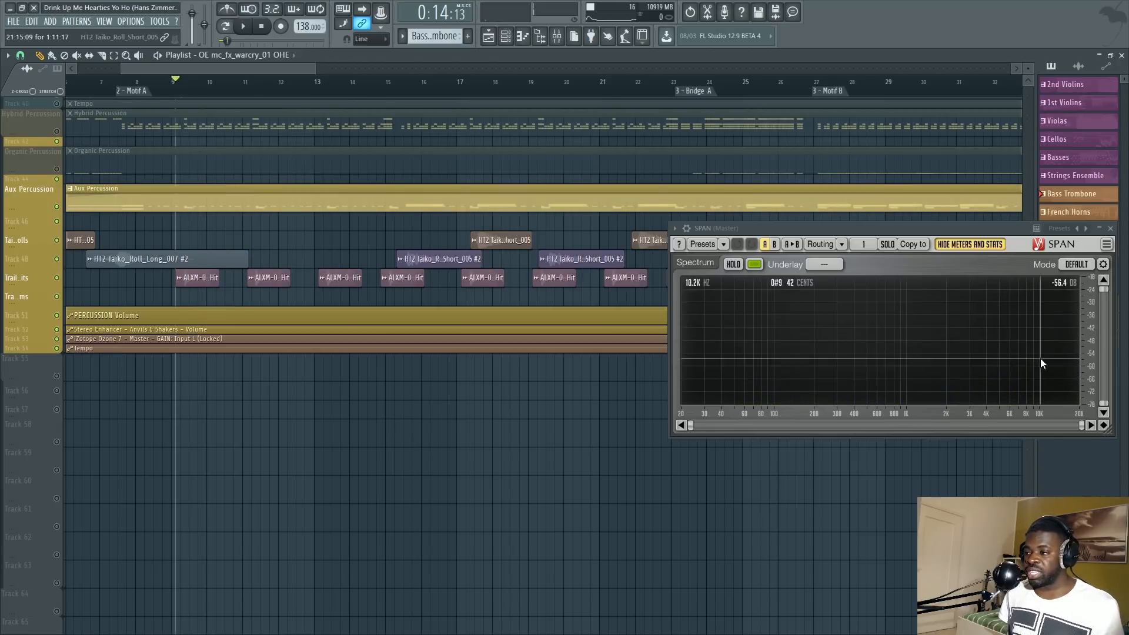
pyautogui.press('space')
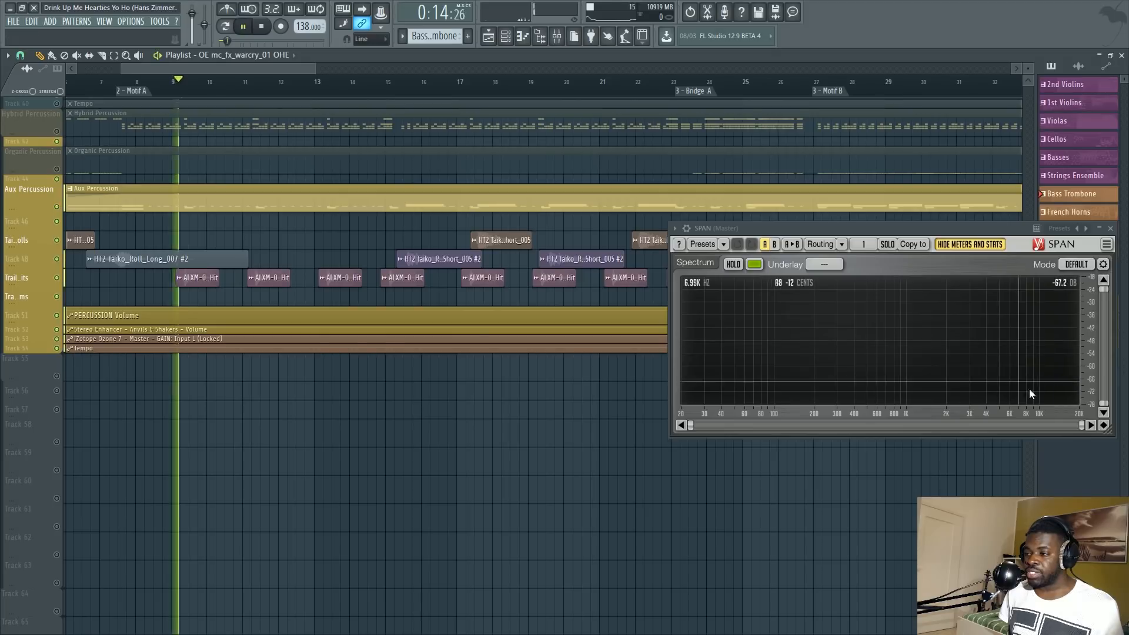
pyautogui.press('space')
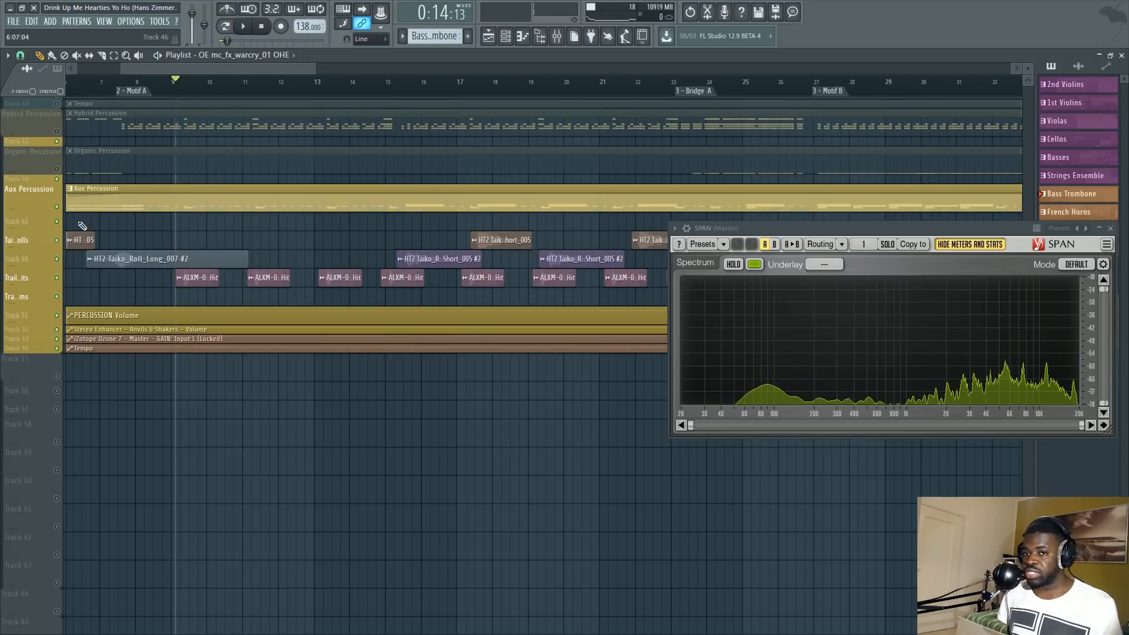
# Re-enable all playlist tracks, including Hybrid Percussion and Organic Percussion.
pyautogui.keyDown('ctrl'); pyautogui.click(56, 207); pyautogui.keyUp('ctrl')
pyautogui.keyDown('ctrl'); pyautogui.click(56, 207); pyautogui.keyUp('ctrl')
pyautogui.scroll(5, 177, 247)
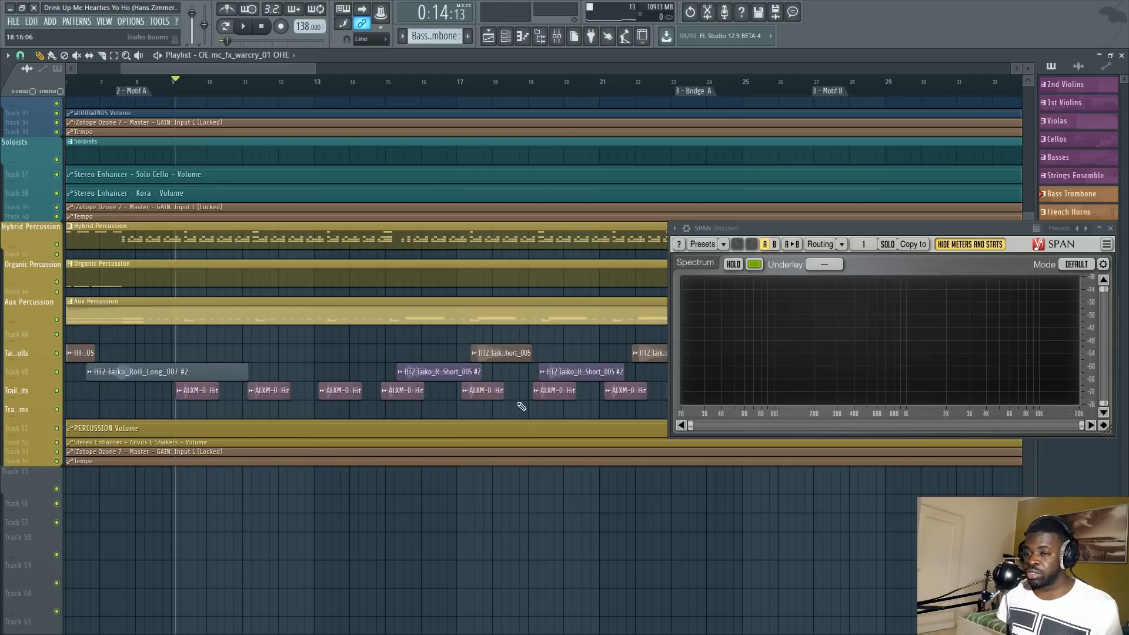
# Play the full arrangement from bar 9, muting and unmuting the Aux Percussion through Trailer Hits clips to compare the spectrum.
pyautogui.press('space')
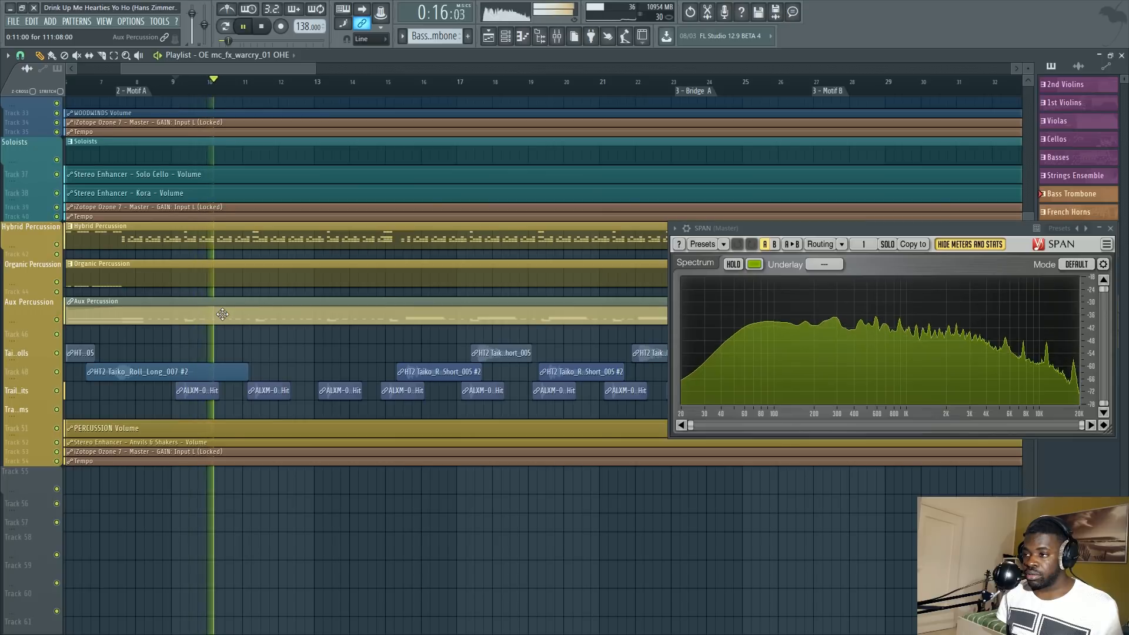
pyautogui.press('t')
pyautogui.click(274, 322)
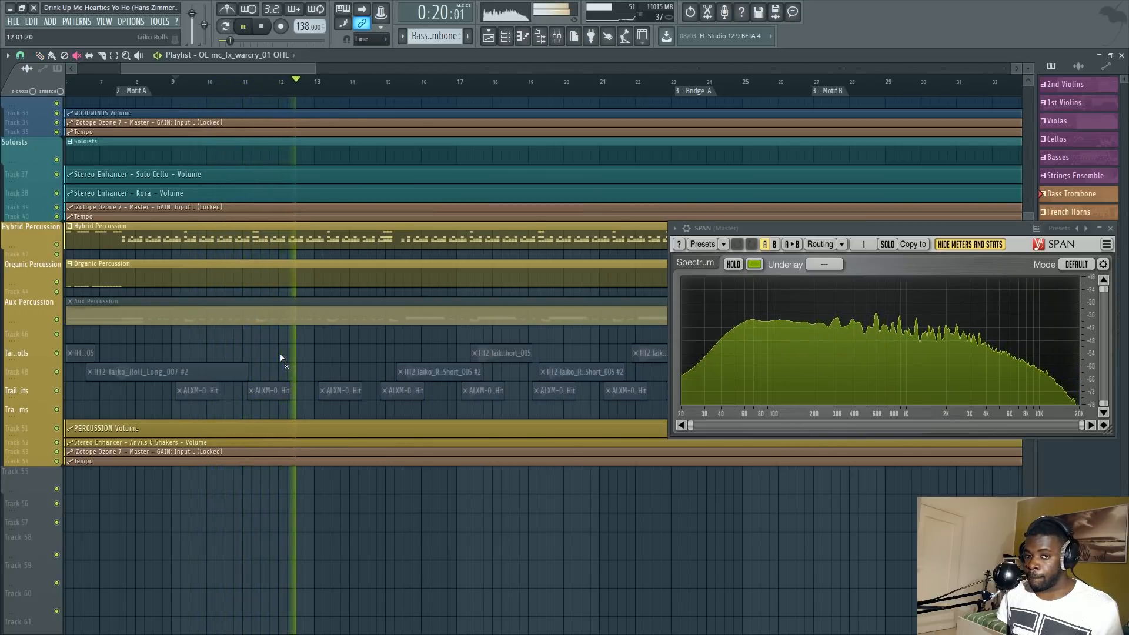
pyautogui.click(296, 318)
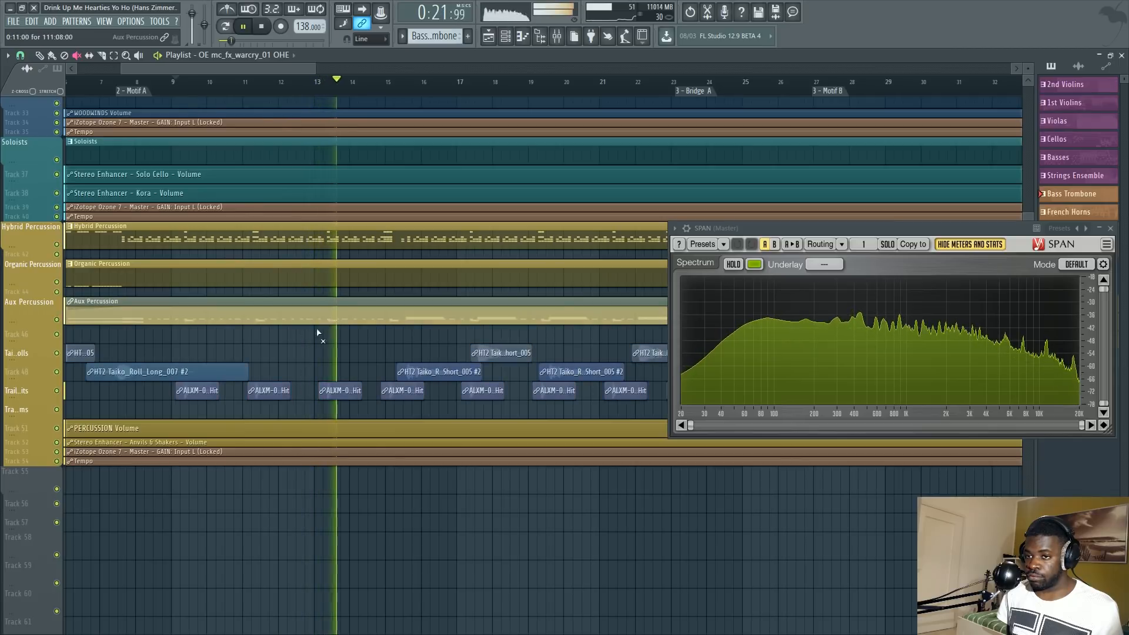
# Mute the grouped auxiliary percussion clips once more during playback to compare the spectrum, then stop and unmute them.
pyautogui.click(365, 313)
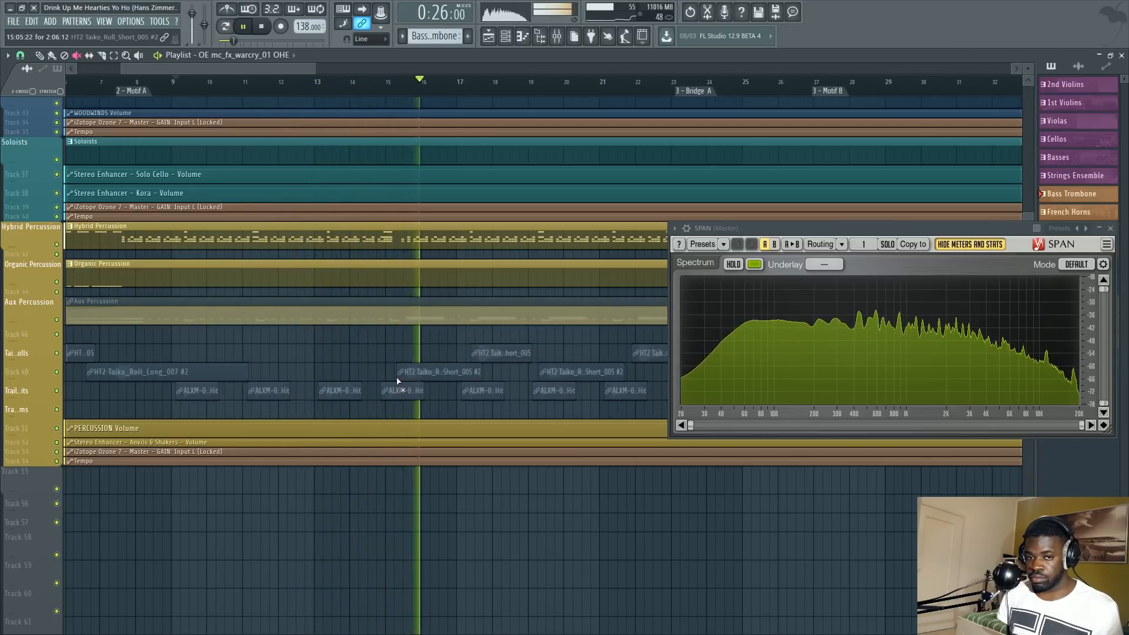
pyautogui.press('space')
pyautogui.click(378, 322)
pyautogui.press('p')
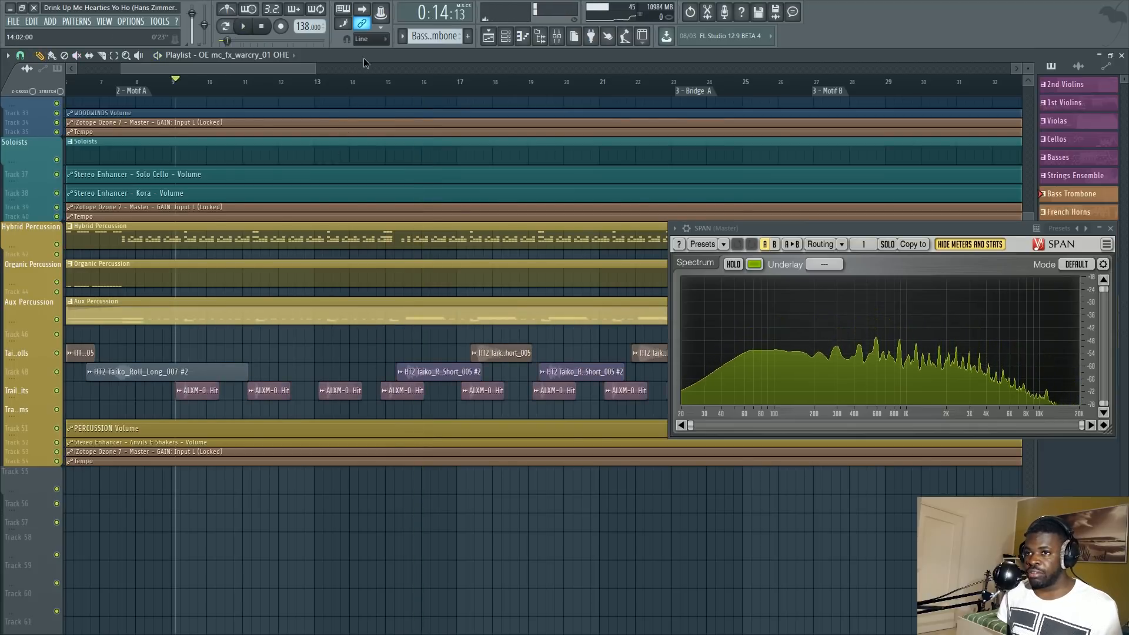
# Group the Basses, Cellos and Bass Trombone playlist clips.
pyautogui.scroll(-5, 363, 76)
pyautogui.scroll(10, 297, 100)
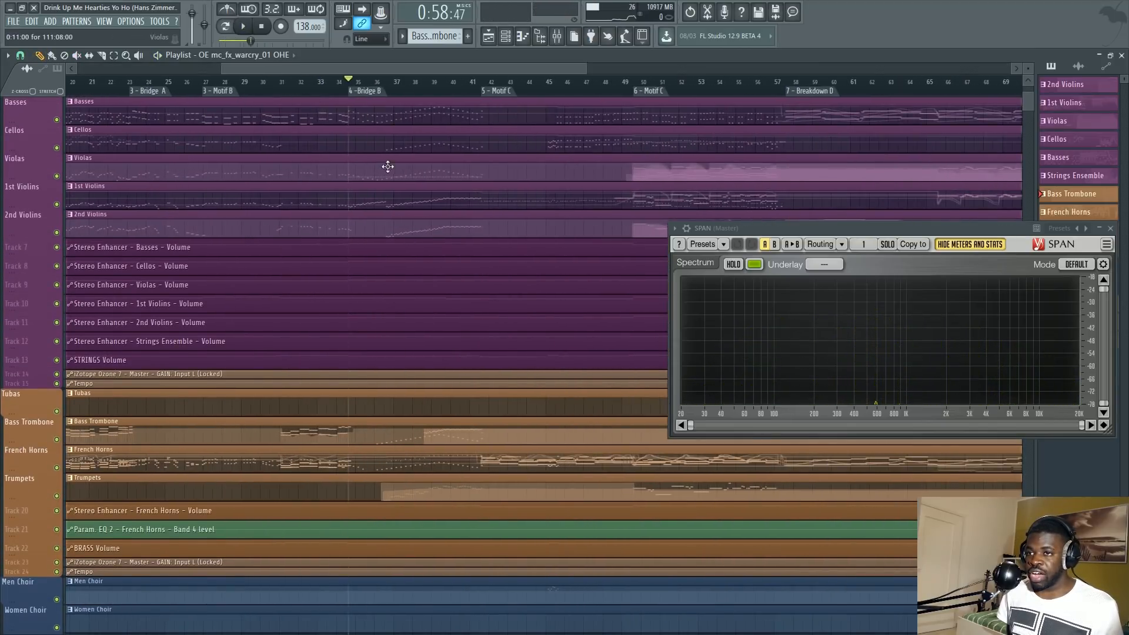
pyautogui.scroll(1, 383, 151)
pyautogui.moveTo(391, 141); pyautogui.dragTo(396, 164)
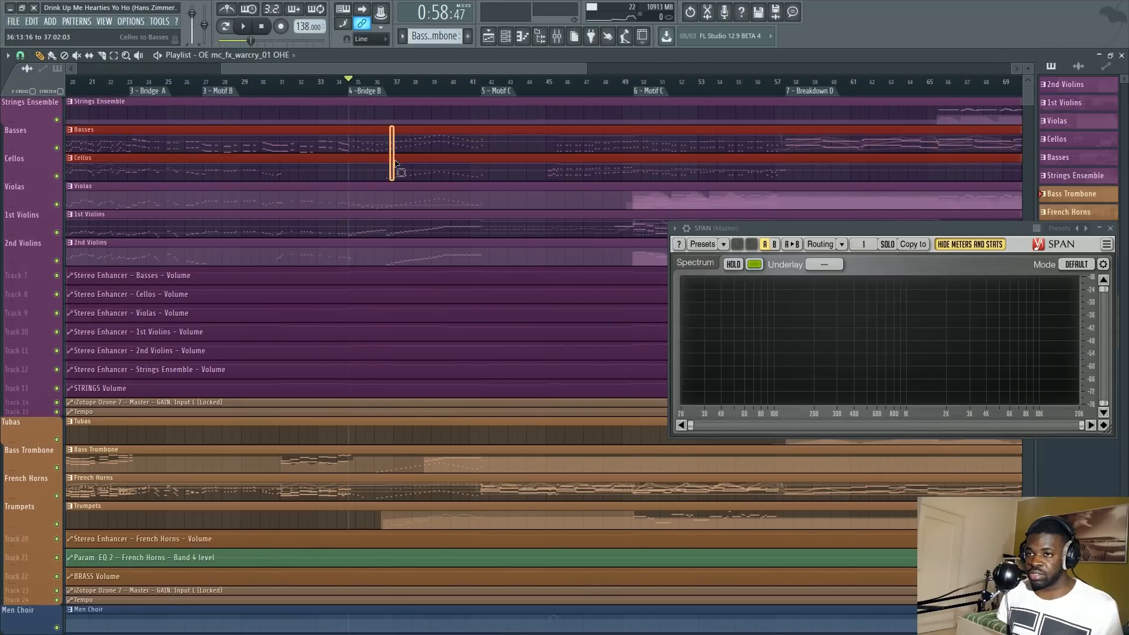
pyautogui.hotkey('ctrl', 'alt', 'm')
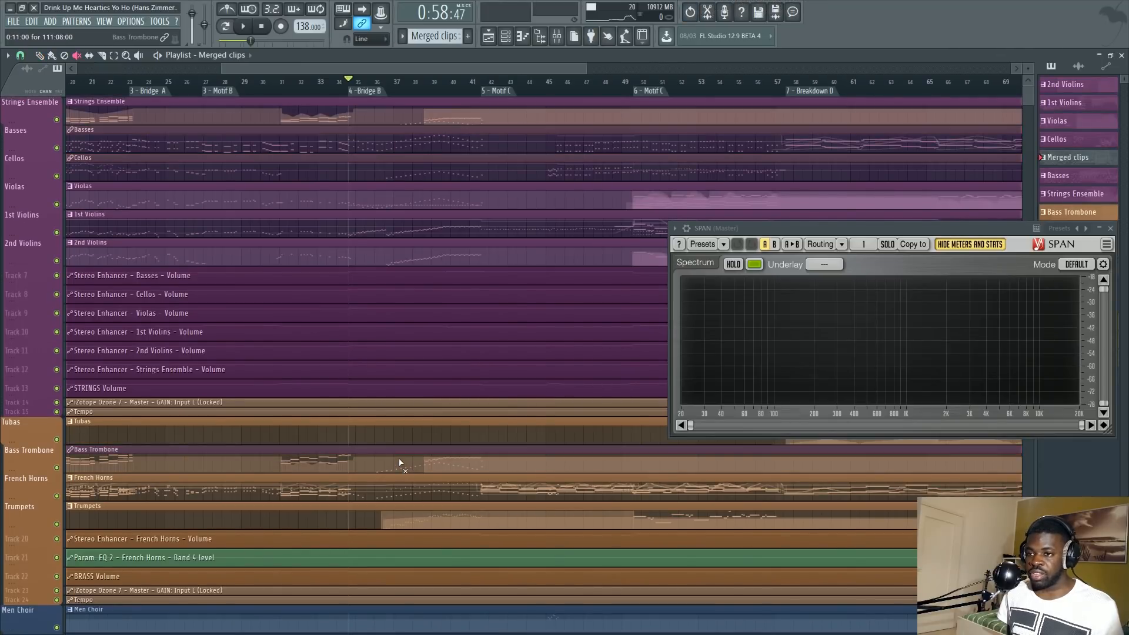
# Audition Bridge B and on from bar 37 with the Basses, Cellos and Bass Trombone clips muted, then stop and unmute them.
pyautogui.press('t')
pyautogui.press('space')
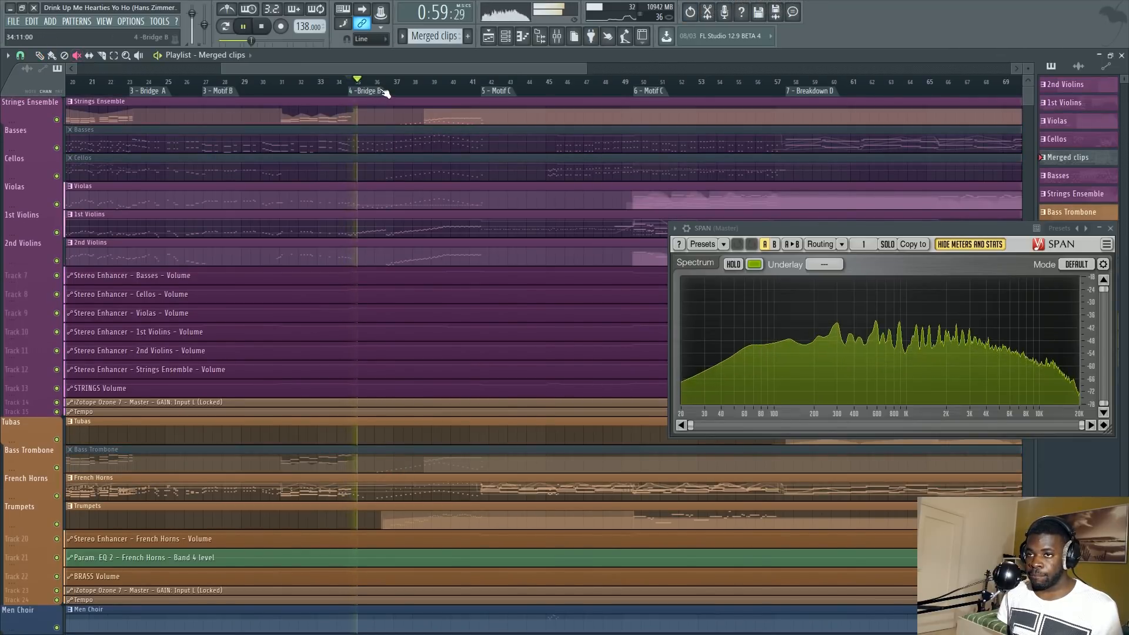
pyautogui.click(382, 92)
pyautogui.press('p')
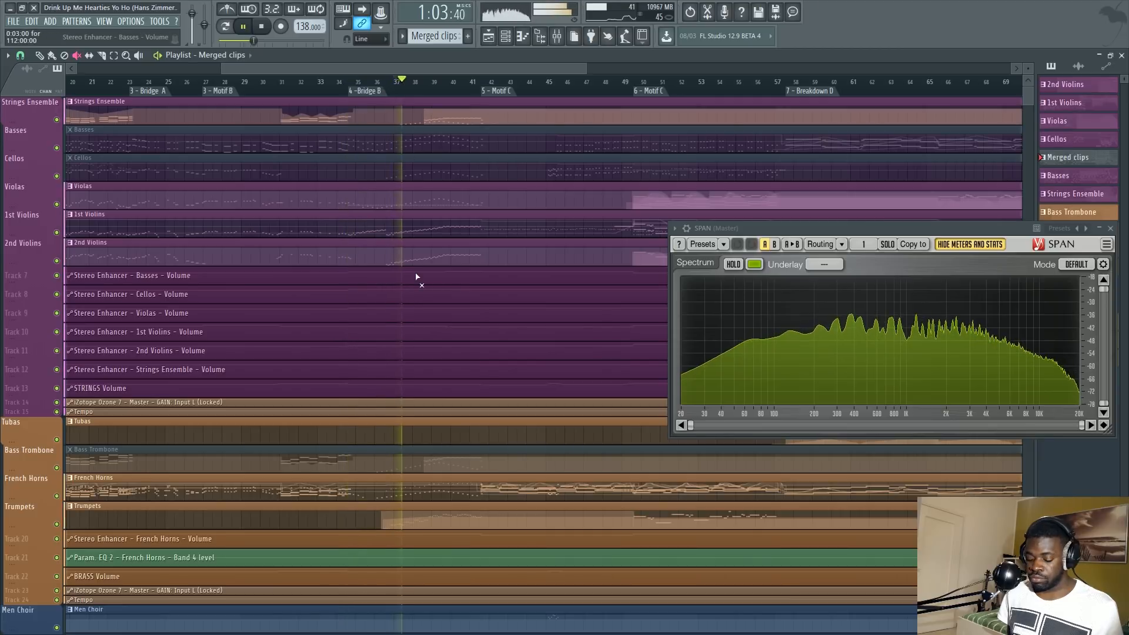
pyautogui.press('t')
pyautogui.press('space')
pyautogui.click(432, 466)
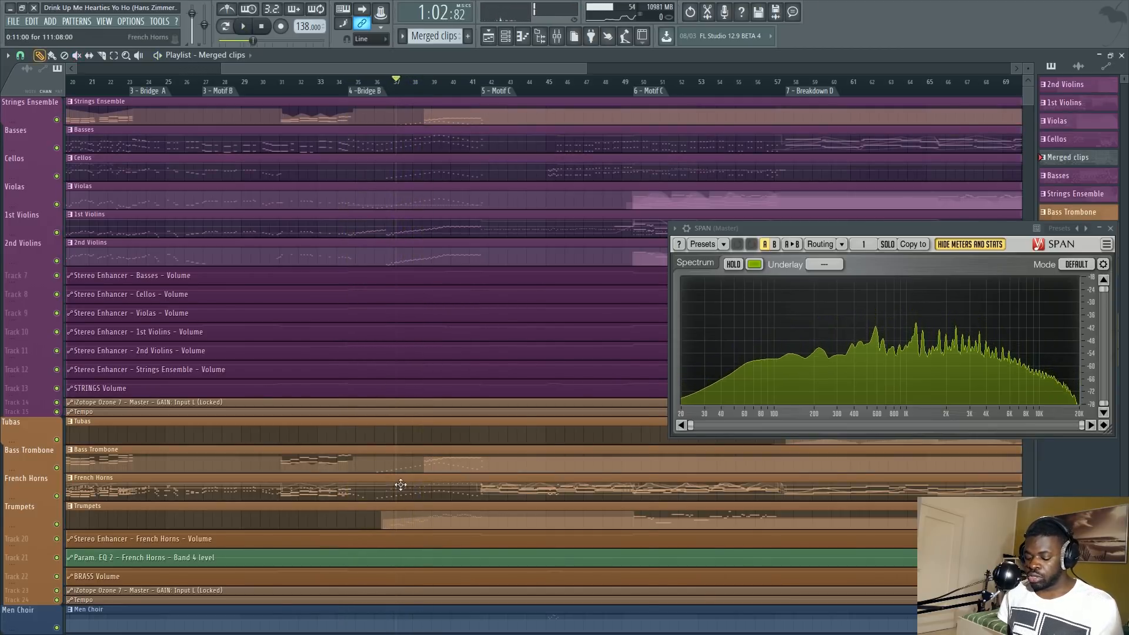
# Inspect the Fruity parametric EQ 2 on the French Horns mixer track, then close it and select the Brass bus.
pyautogui.press('F9')
pyautogui.click(417, 435)
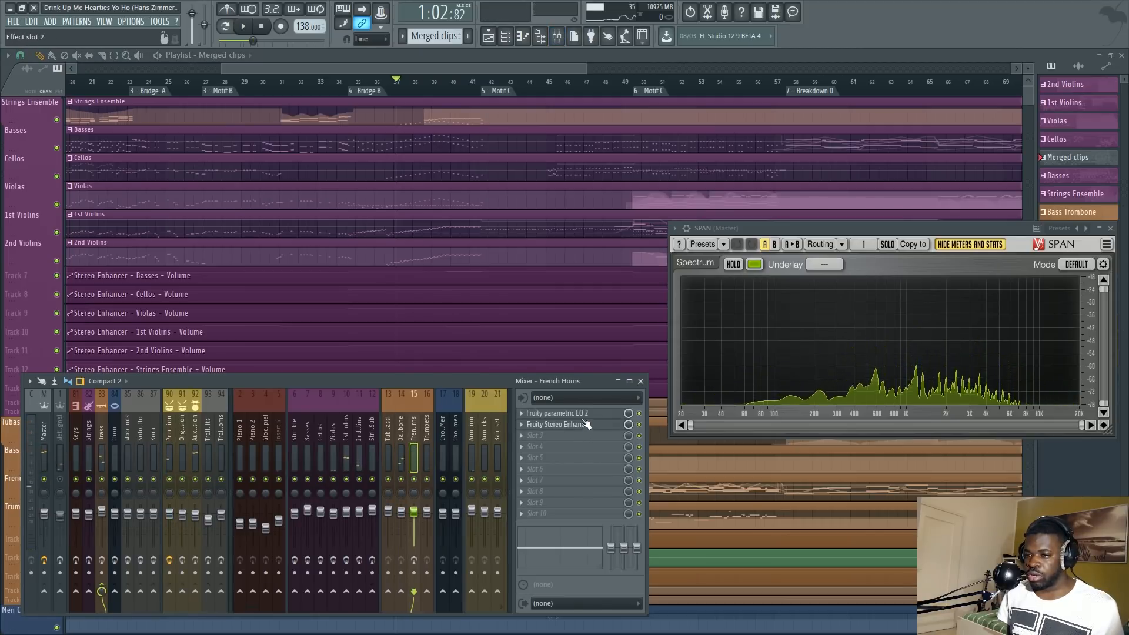
pyautogui.click(562, 413)
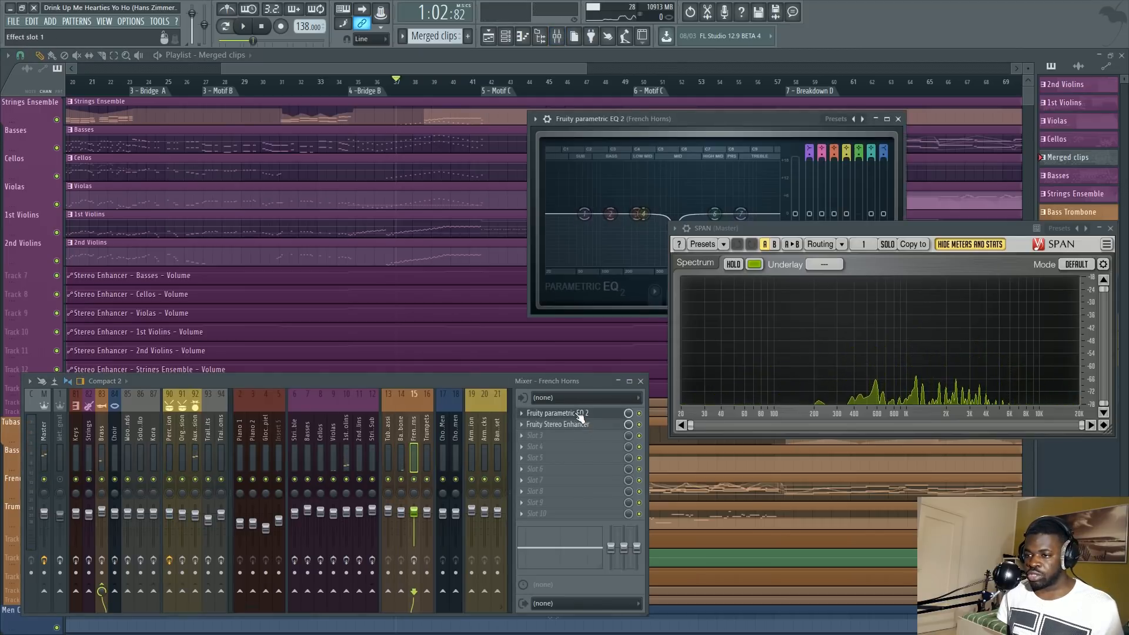
pyautogui.click(898, 119)
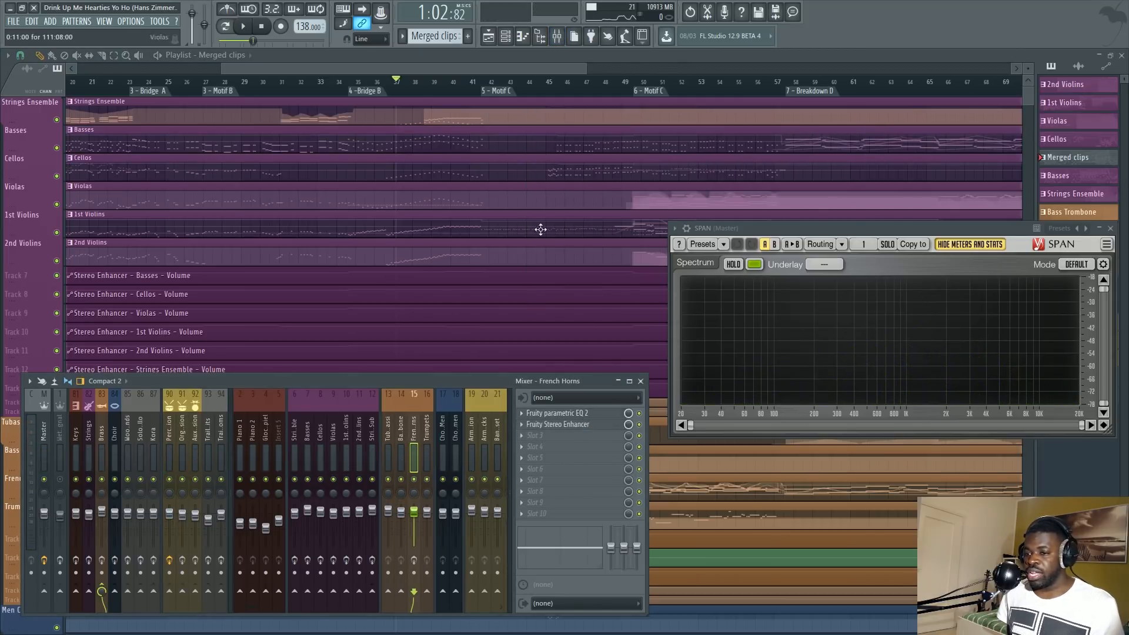
pyautogui.click(104, 436)
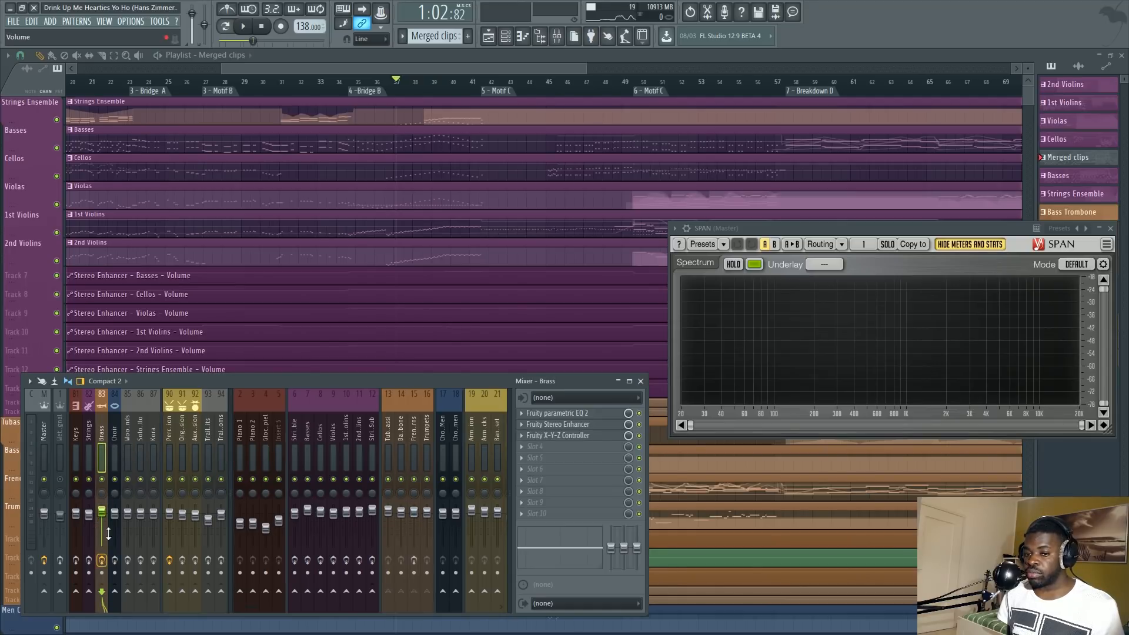
# Play the full arrangement briefly from bar 37 with the low strings and Bass Trombone active, watching the spectrum analyzer.
pyautogui.scroll(-6, 439, 257)
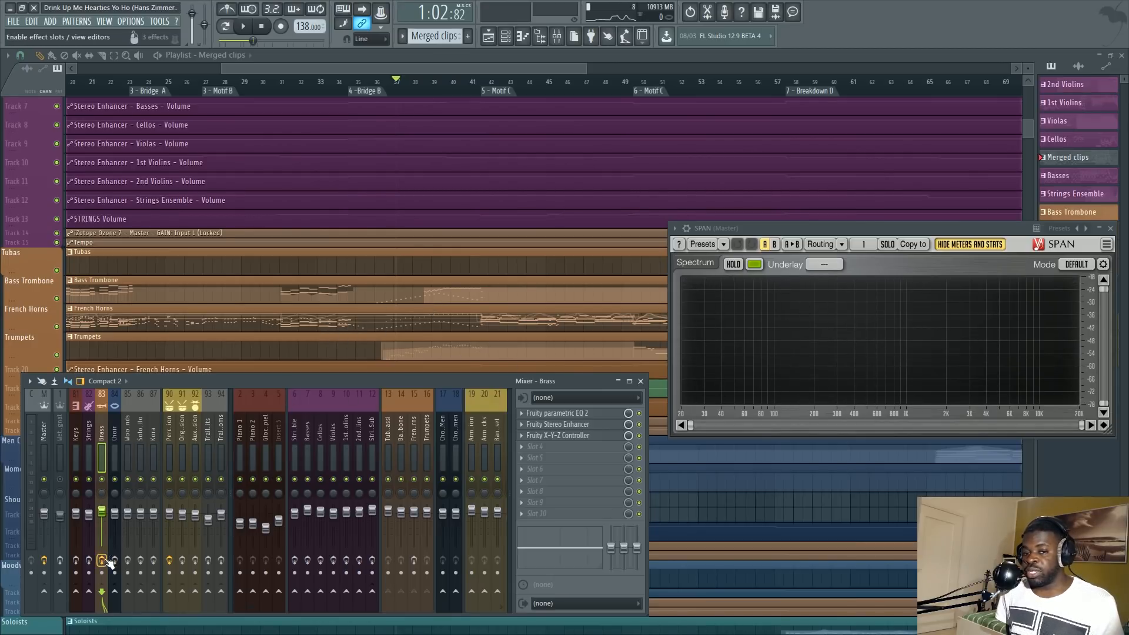
pyautogui.scroll(-2, 409, 322)
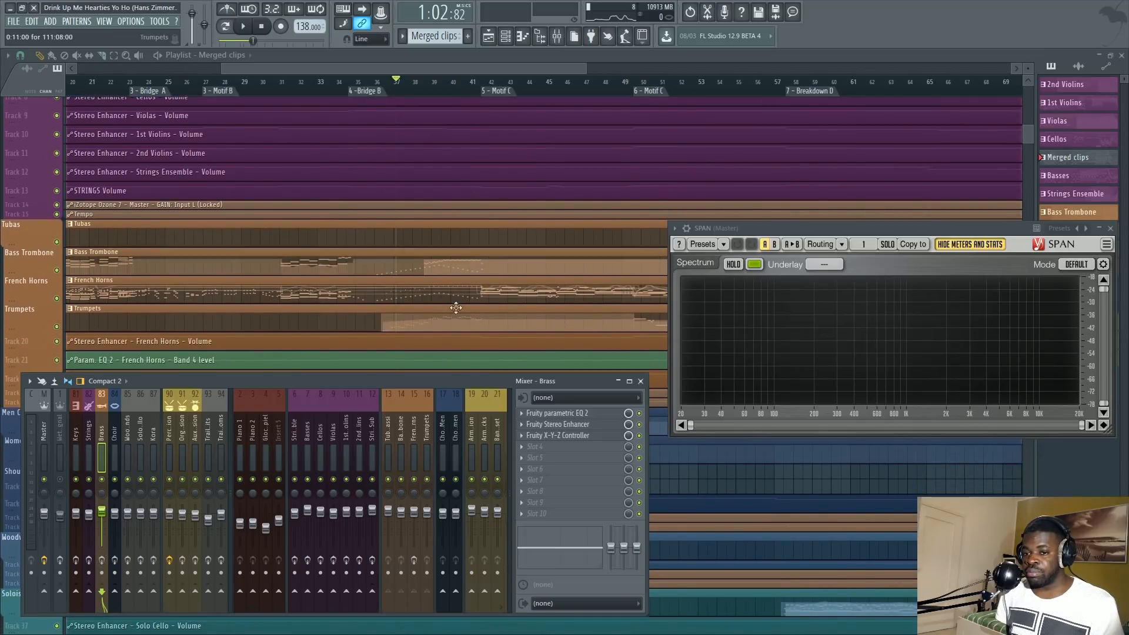
pyautogui.scroll(7, 395, 284)
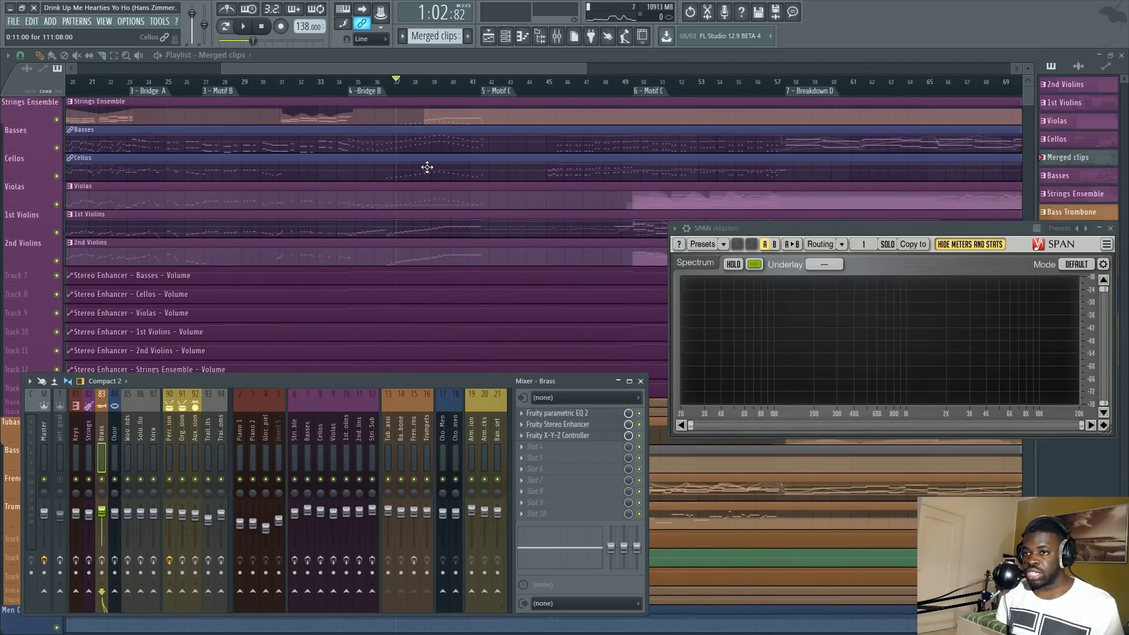
pyautogui.press('space')
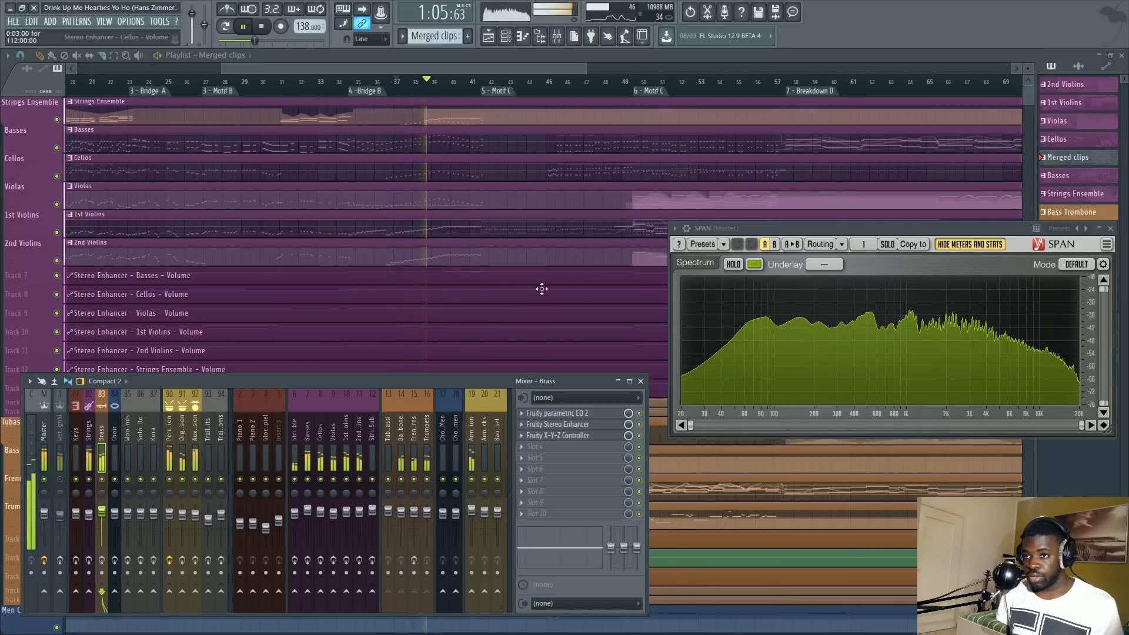
pyautogui.press('space')
# Hide the mixer and move the playback position to the start of Motif C at bar 41.
pyautogui.scroll(-4, 488, 294)
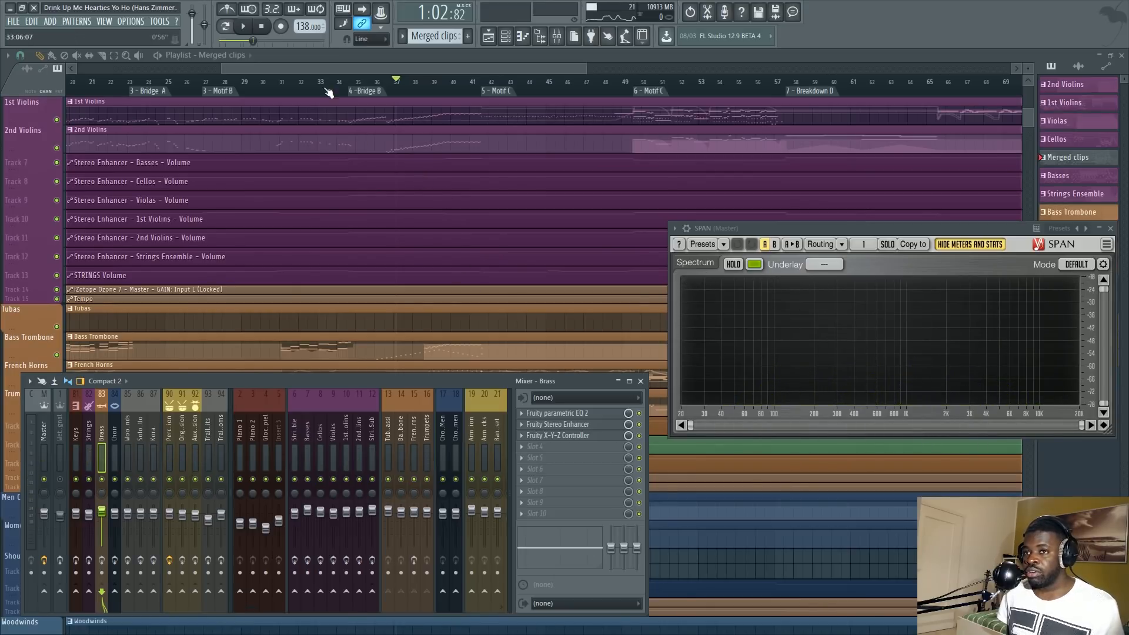
pyautogui.press('F9')
pyautogui.scroll(-3, 329, 92)
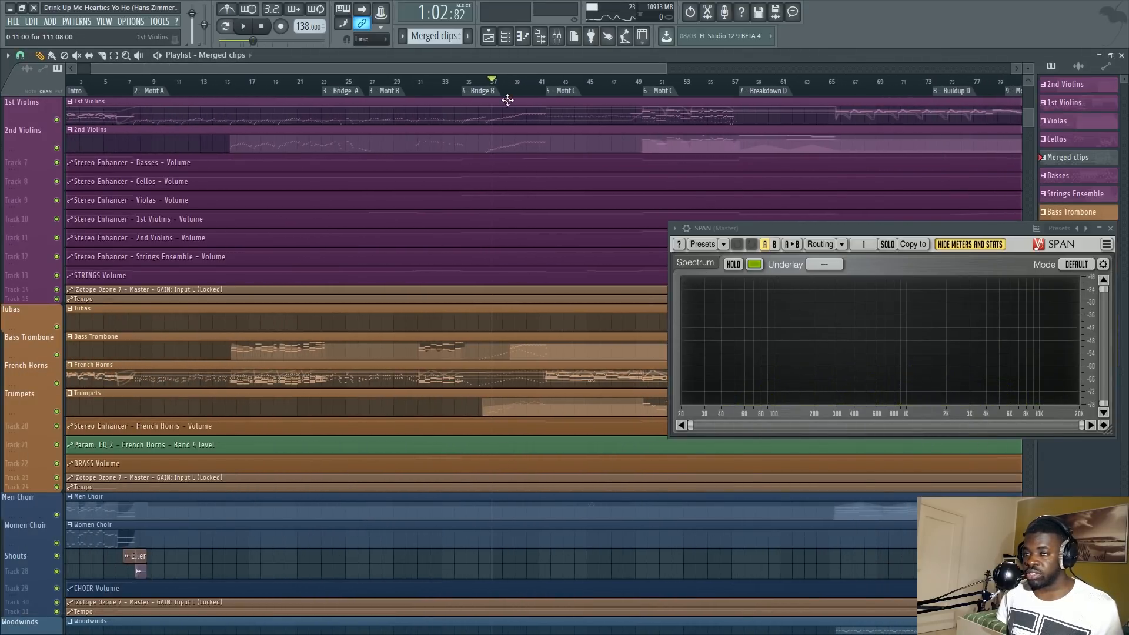
pyautogui.scroll(-3, 411, 94)
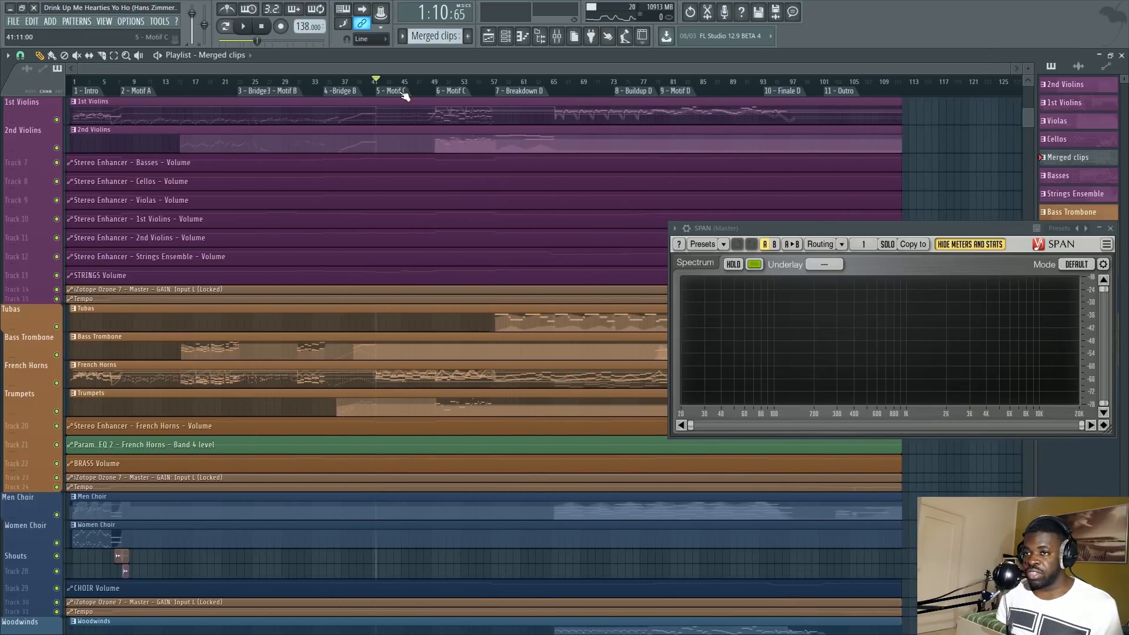
pyautogui.scroll(2, 405, 95)
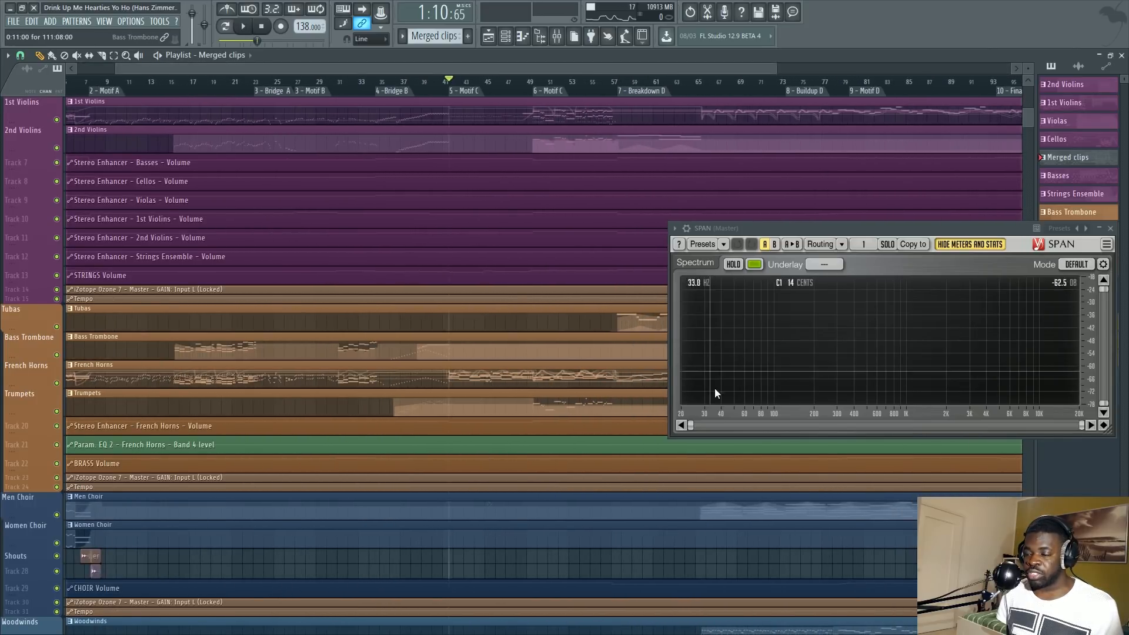
pyautogui.moveTo(371, 69); pyautogui.dragTo(272, 70)
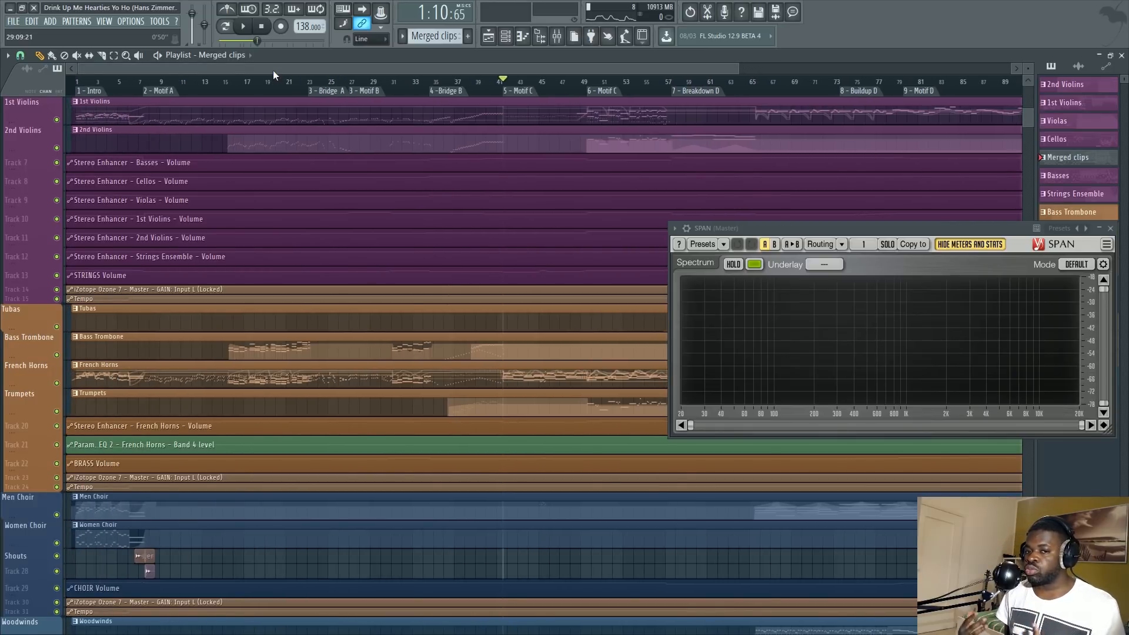
pyautogui.press('F9')
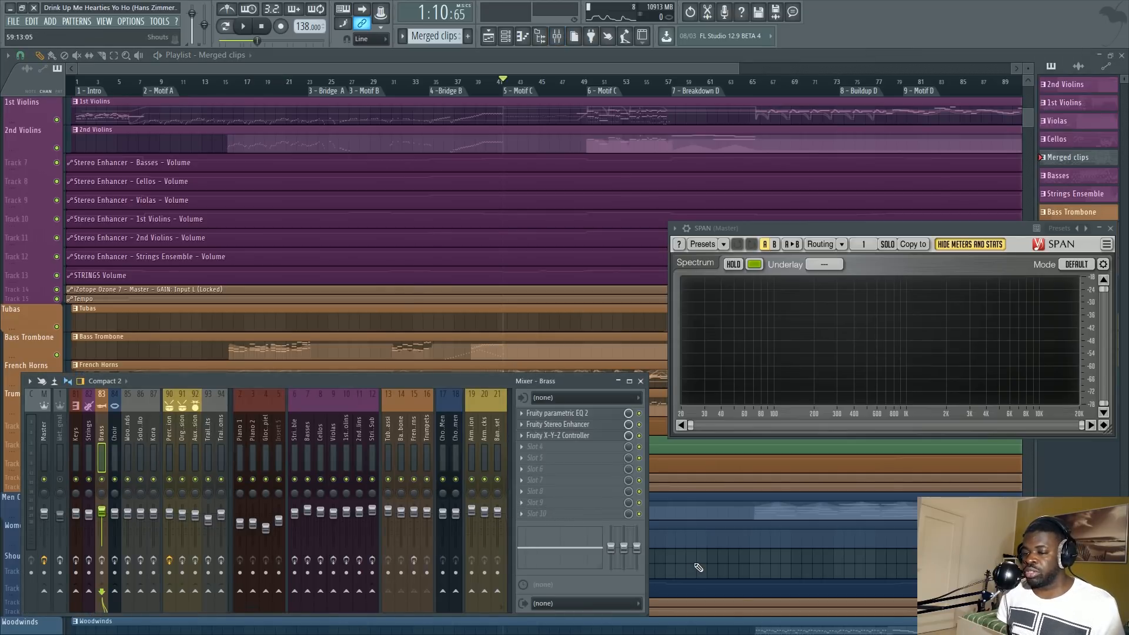
pyautogui.press('F9')
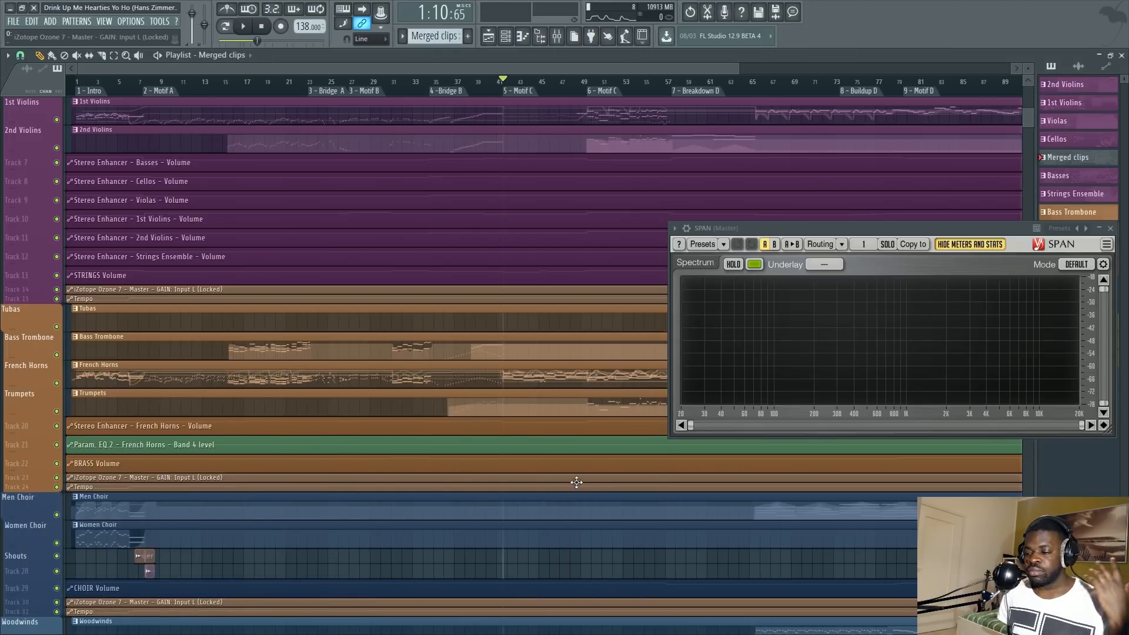
# Move the playback position to bar 45 within Motif C, where the Cellos come in.
pyautogui.scroll(4, 499, 262)
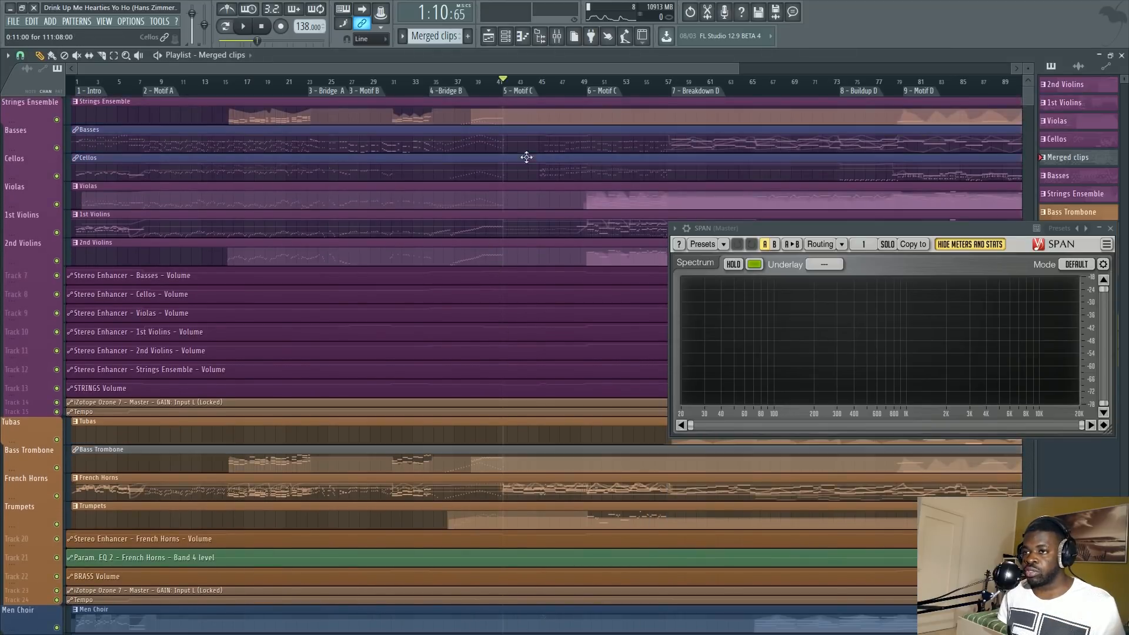
pyautogui.scroll(3, 530, 95)
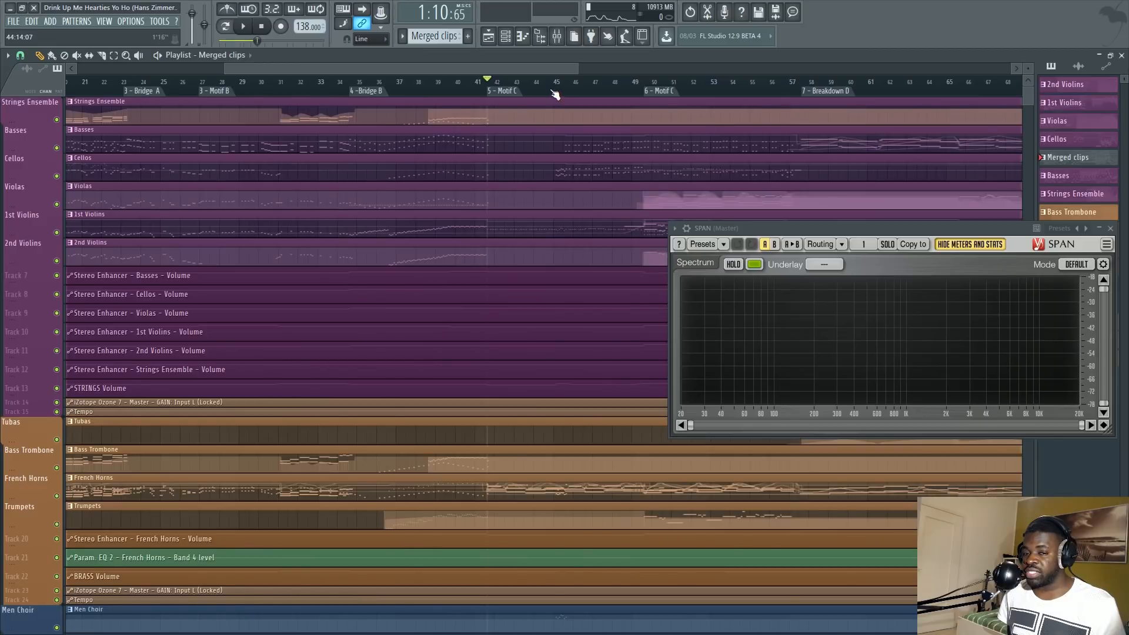
pyautogui.scroll(-3, 559, 93)
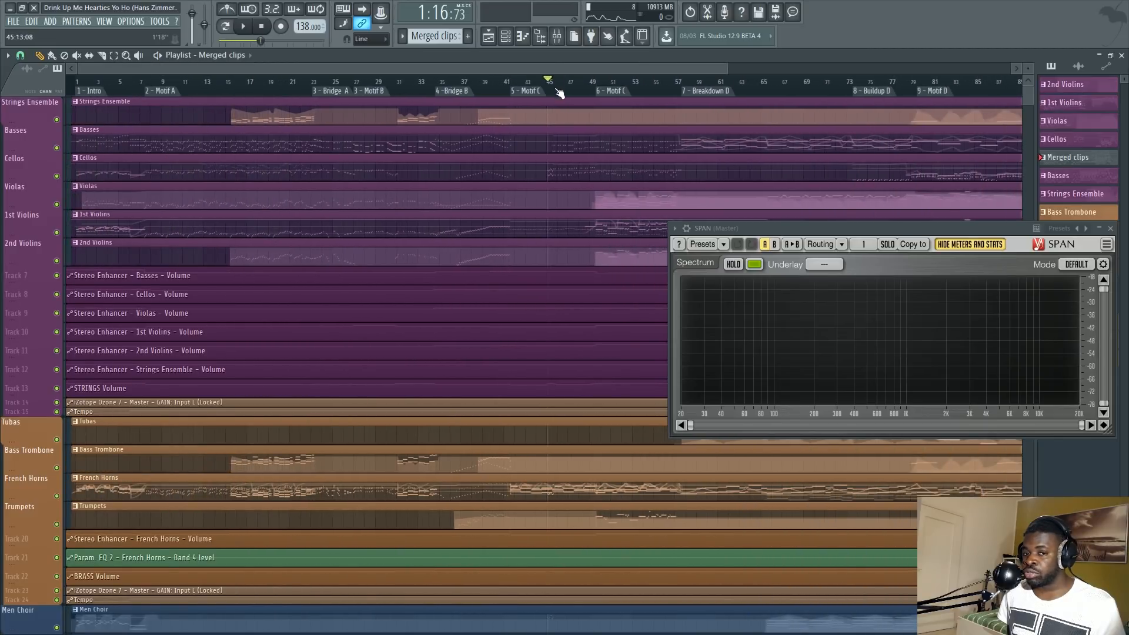
# Return the playback position to the start of Motif A.
pyautogui.scroll(-2, 559, 92)
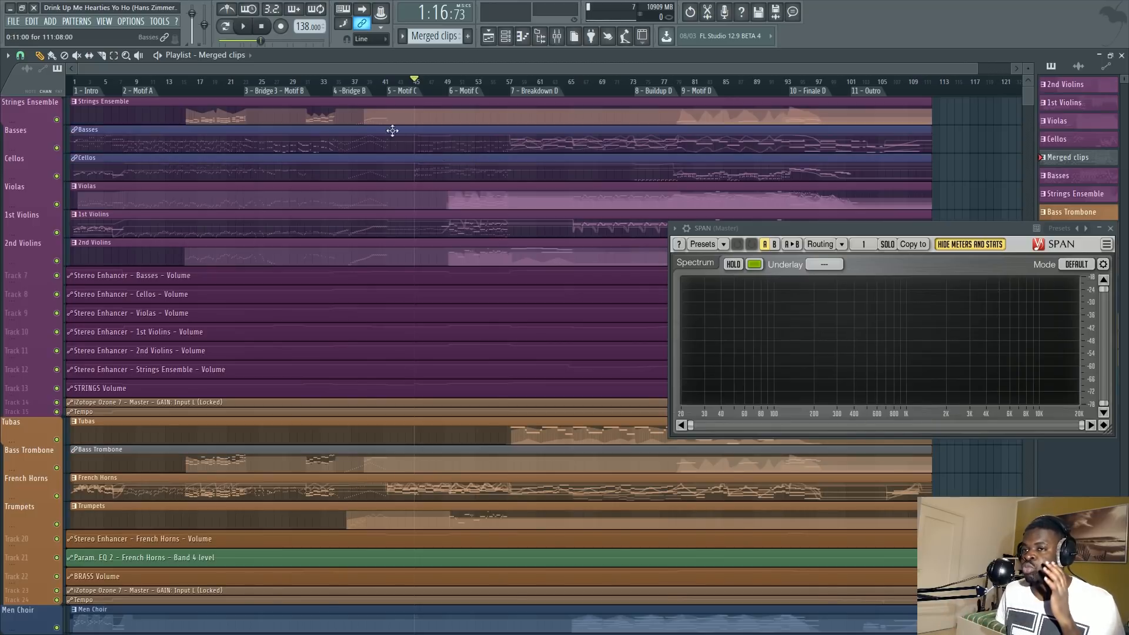
pyautogui.scroll(2, 336, 73)
pyautogui.moveTo(379, 65); pyautogui.dragTo(246, 72)
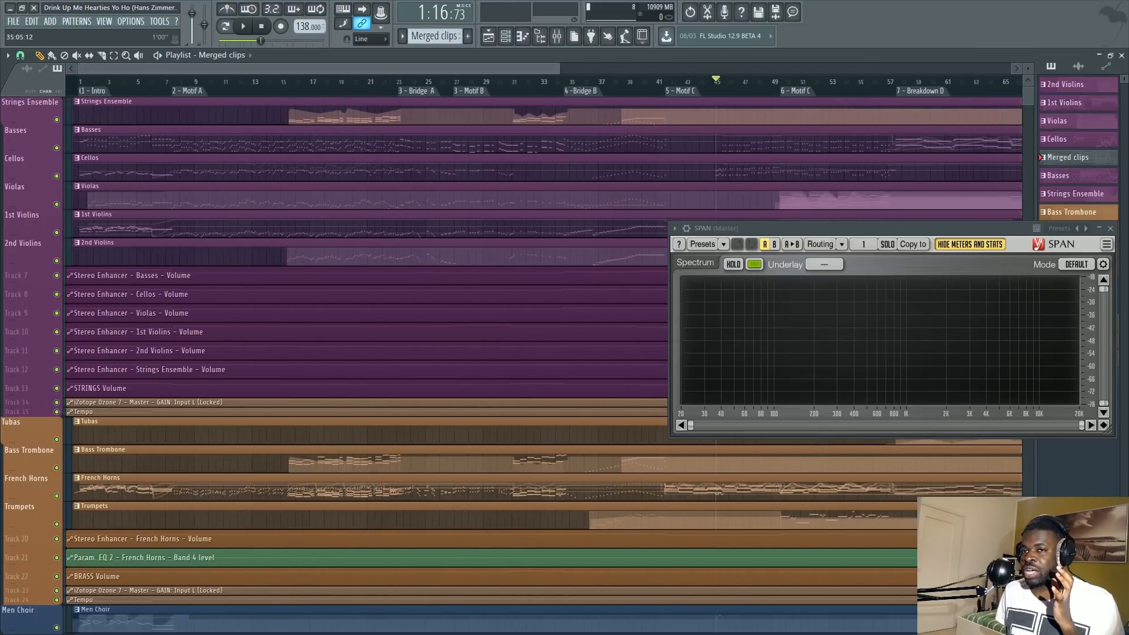
pyautogui.scroll(-1, 244, 73)
pyautogui.click(183, 93)
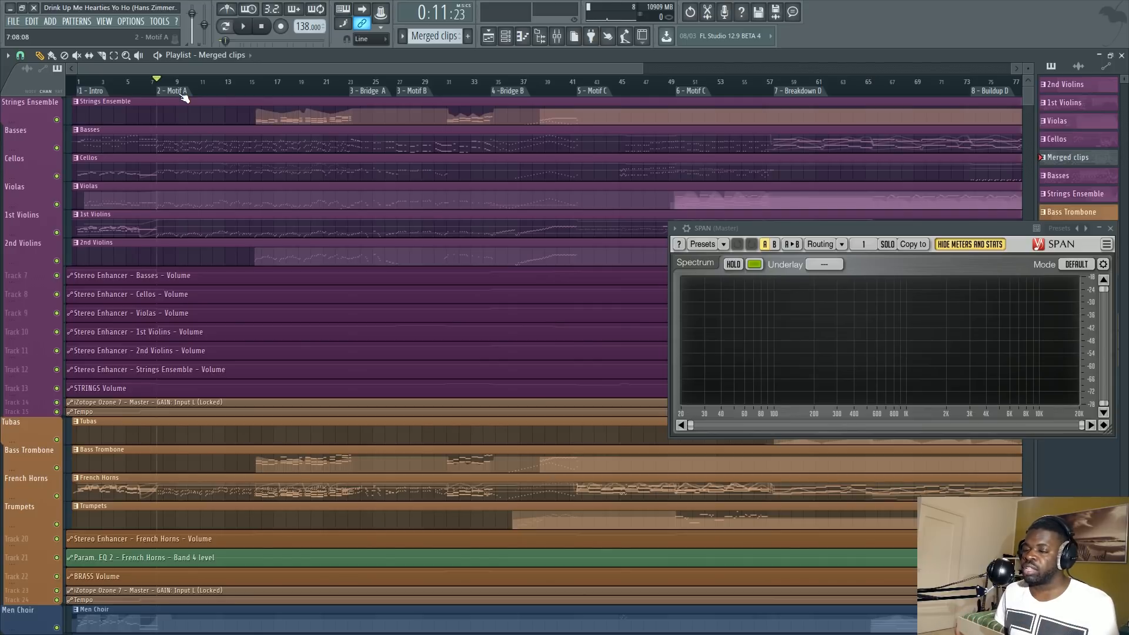
pyautogui.click(240, 136)
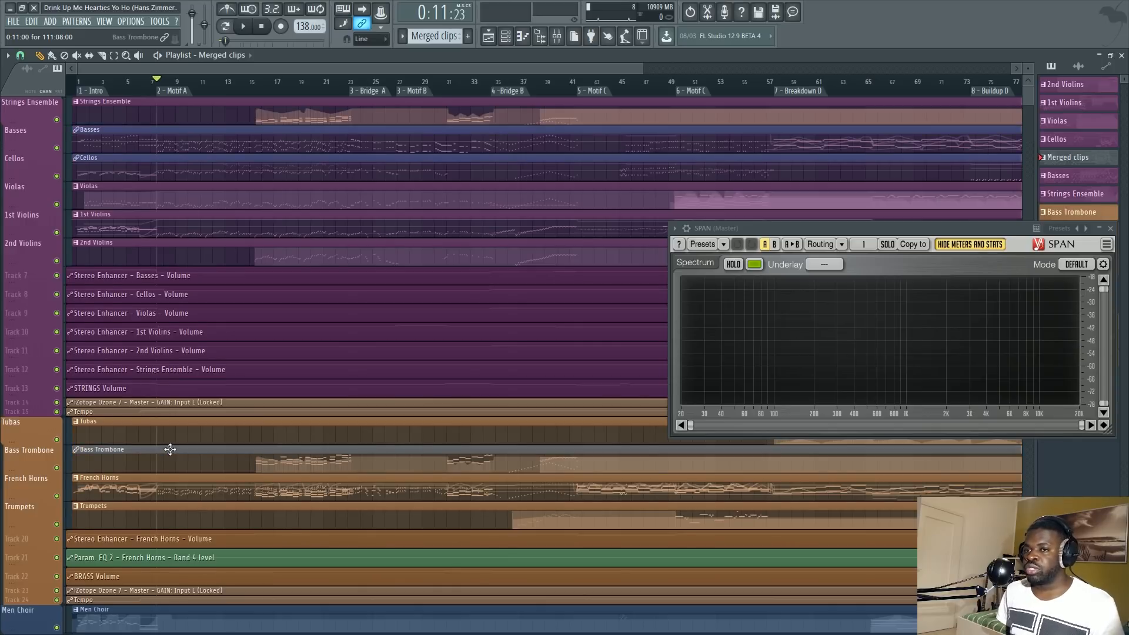
# Move the playback position to about bar 16 and open the mixer on the Wet Signal track.
pyautogui.scroll(-6, 155, 412)
pyautogui.scroll(1, 156, 407)
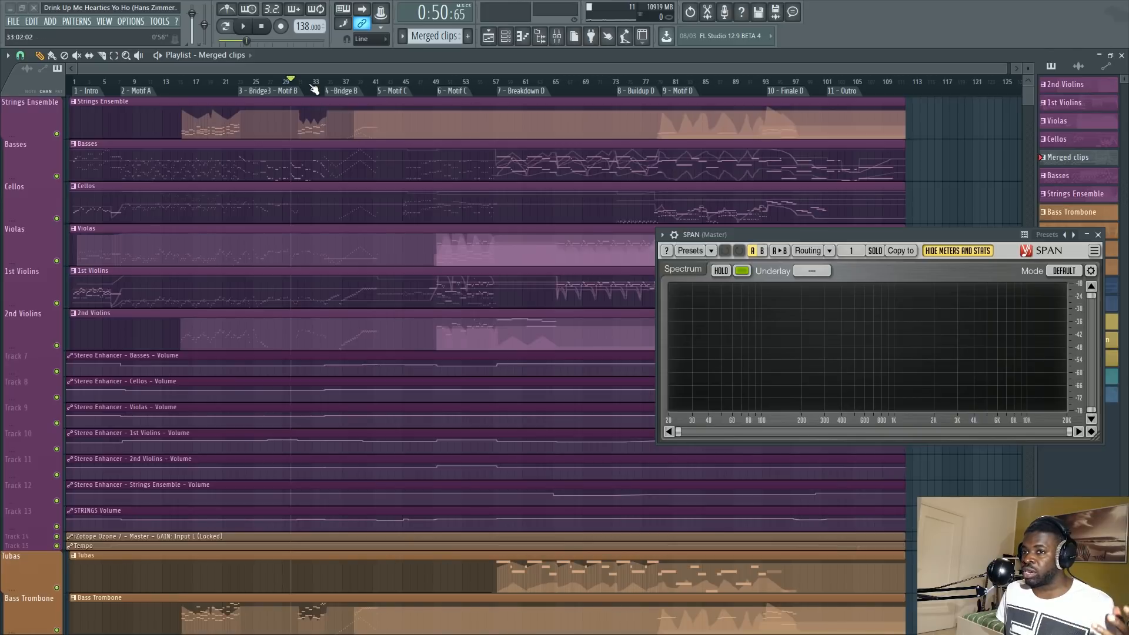
pyautogui.scroll(2, 304, 89)
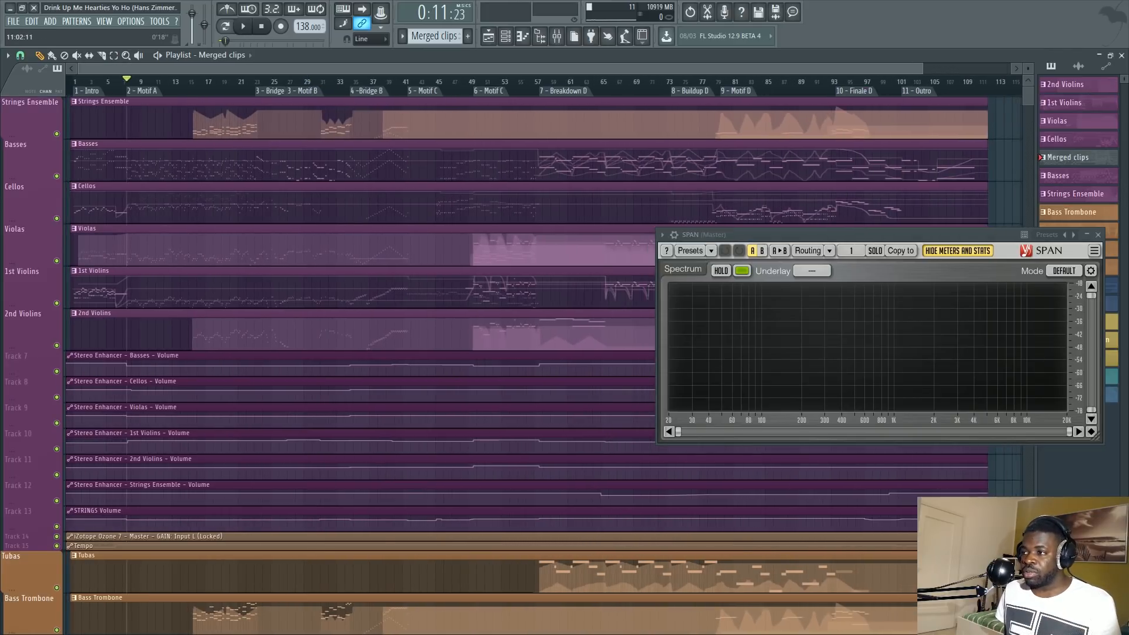
pyautogui.scroll(1, 184, 101)
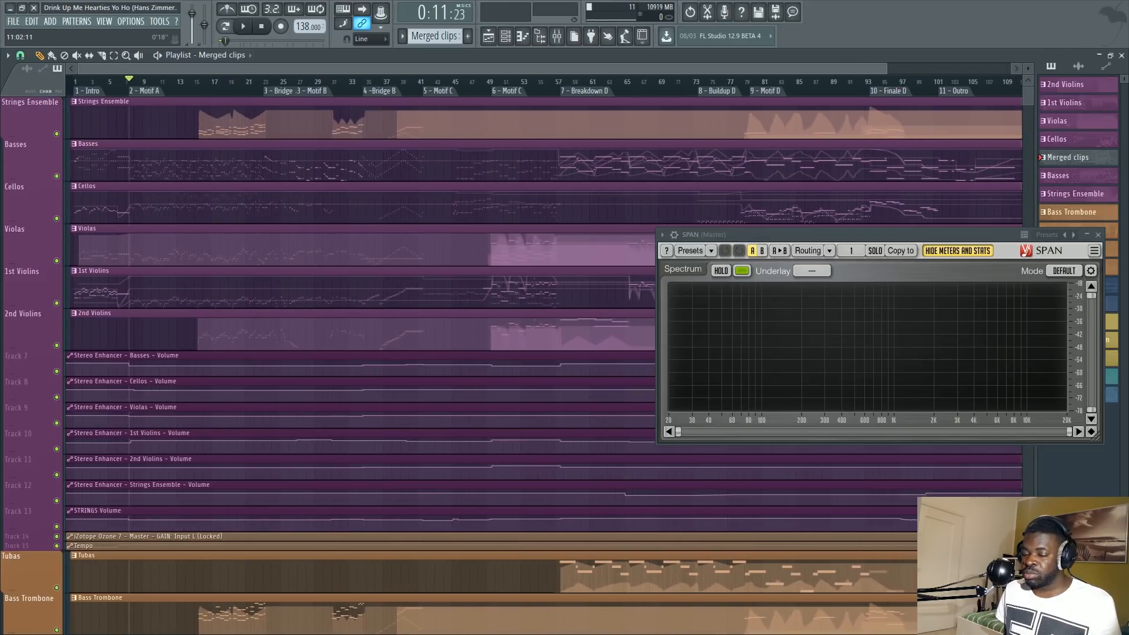
pyautogui.press('F9')
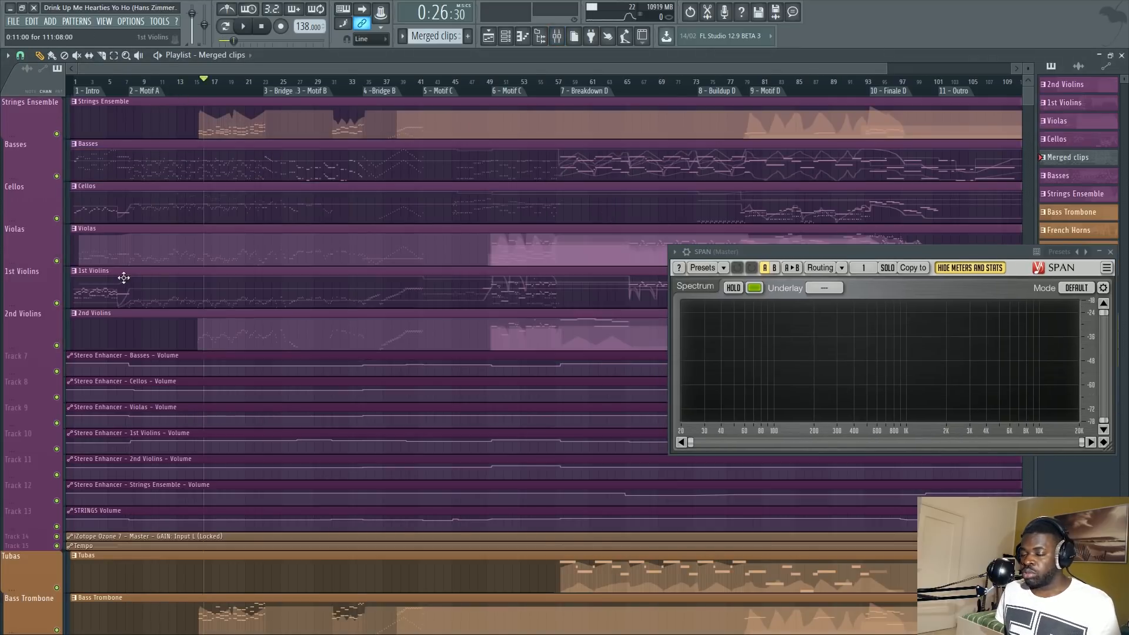
pyautogui.press('F9')
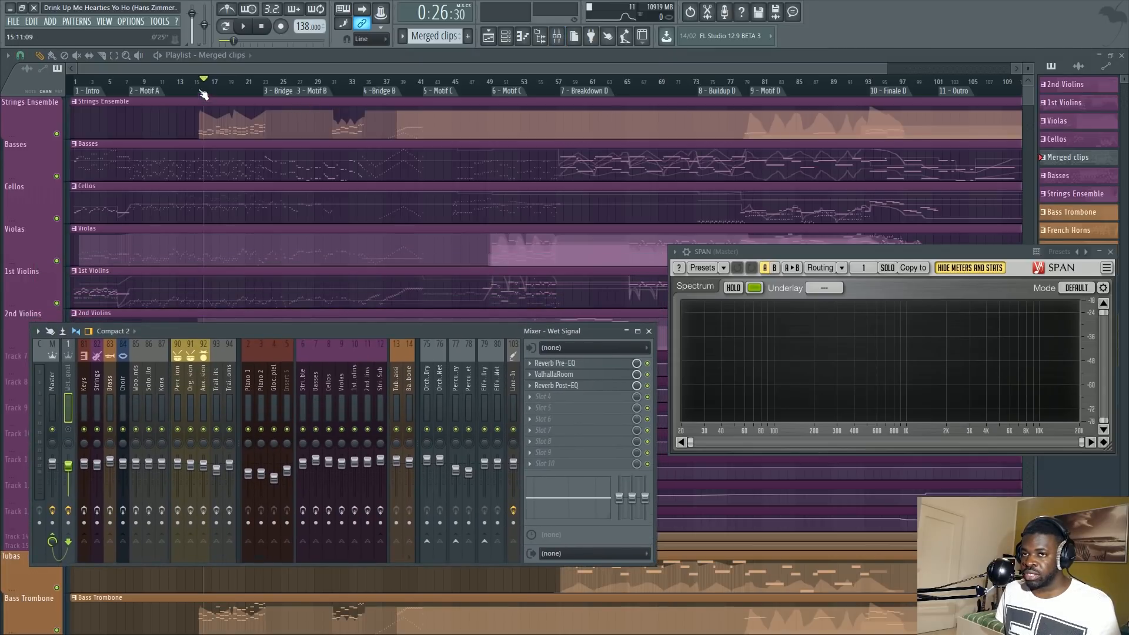
# Move the playback position back to the start of Motif A and reposition the mixer over the playlist.
pyautogui.click(167, 92)
pyautogui.press('F9')
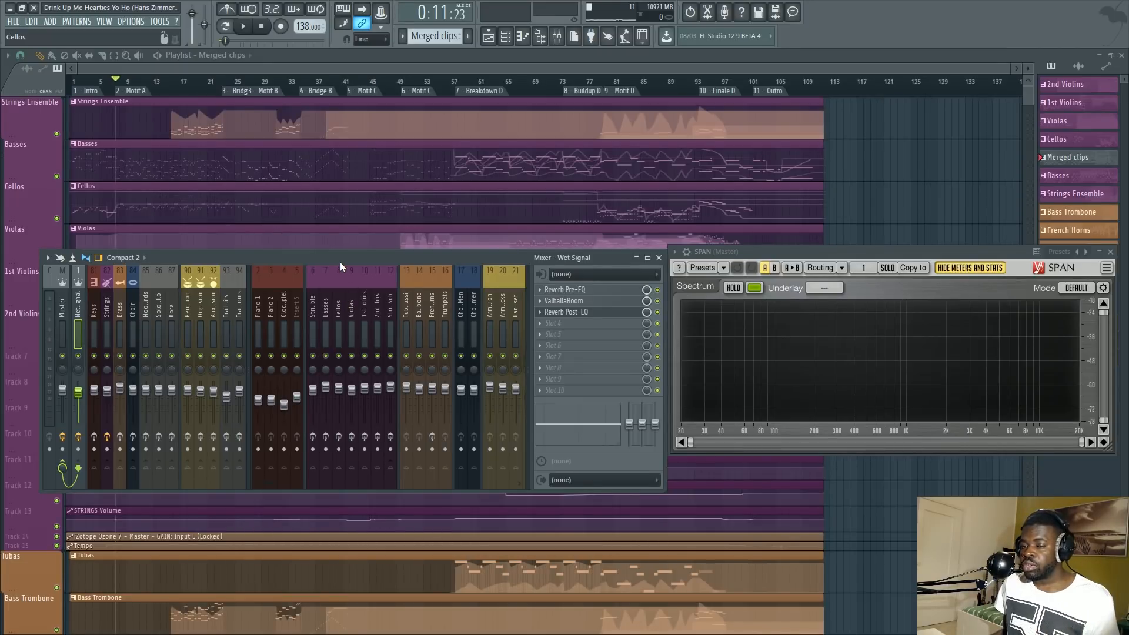
pyautogui.moveTo(342, 259); pyautogui.dragTo(343, 264)
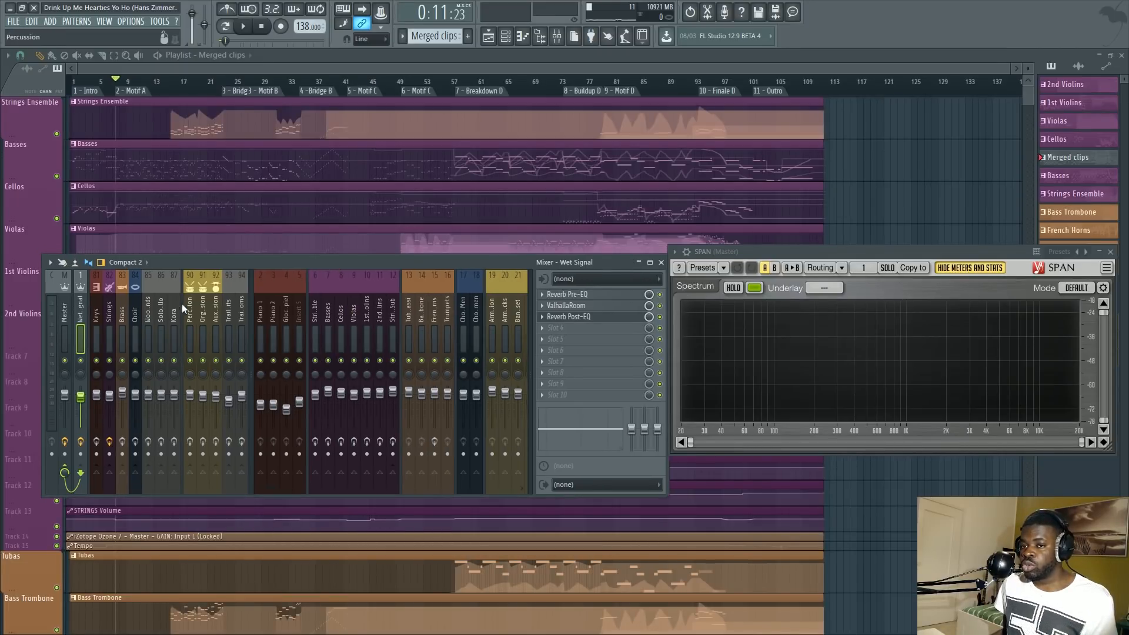
# Inspect the Keys, Strings and Woodwinds bus tracks in the mixer and the Strings Low layer in the channel rack.
pyautogui.click(96, 319)
pyautogui.click(109, 321)
pyautogui.click(149, 301)
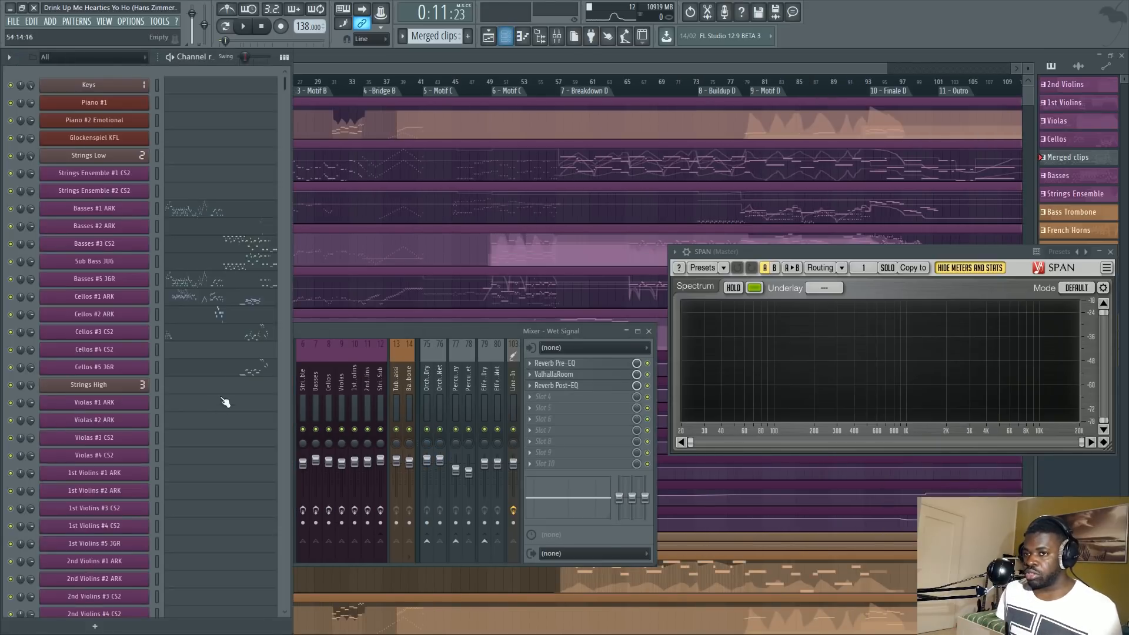
pyautogui.click(113, 151)
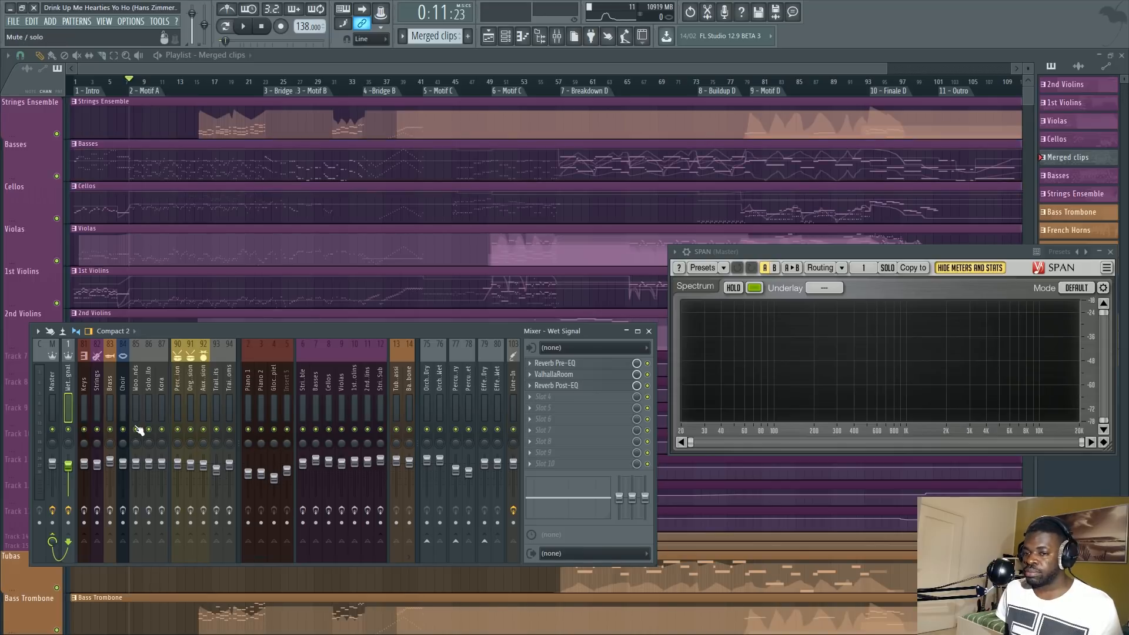
# Open ValhallaRoom on the Wet Signal track, examine its LargeHall reverb settings beside the mixer, and close the plugin.
pyautogui.click(570, 375)
pyautogui.moveTo(574, 248); pyautogui.dragTo(464, 237)
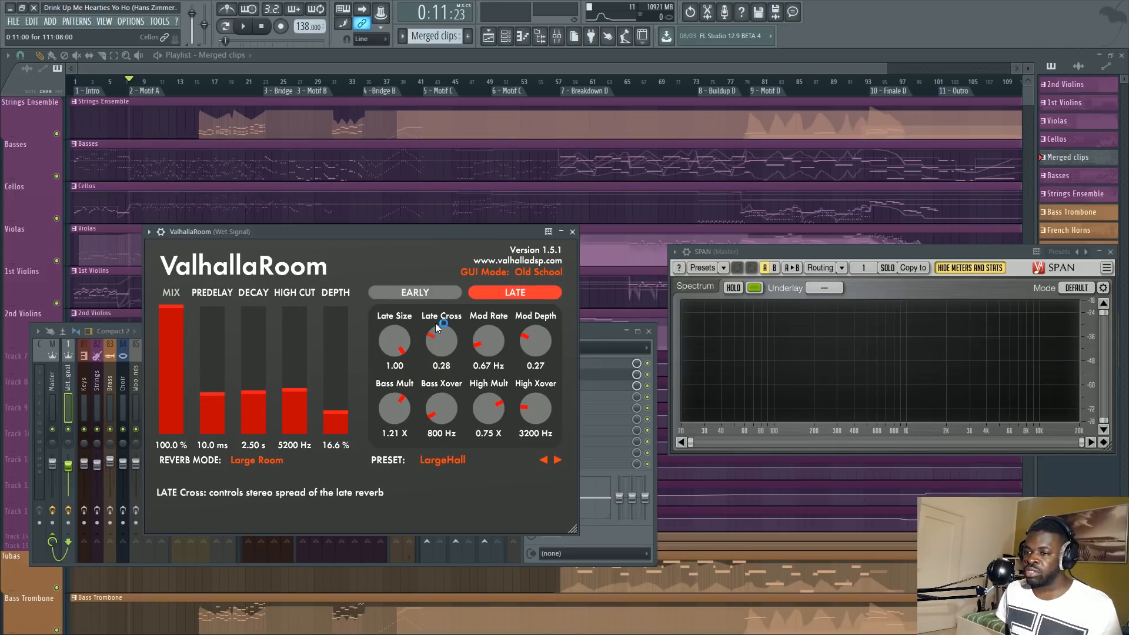
pyautogui.click(572, 232)
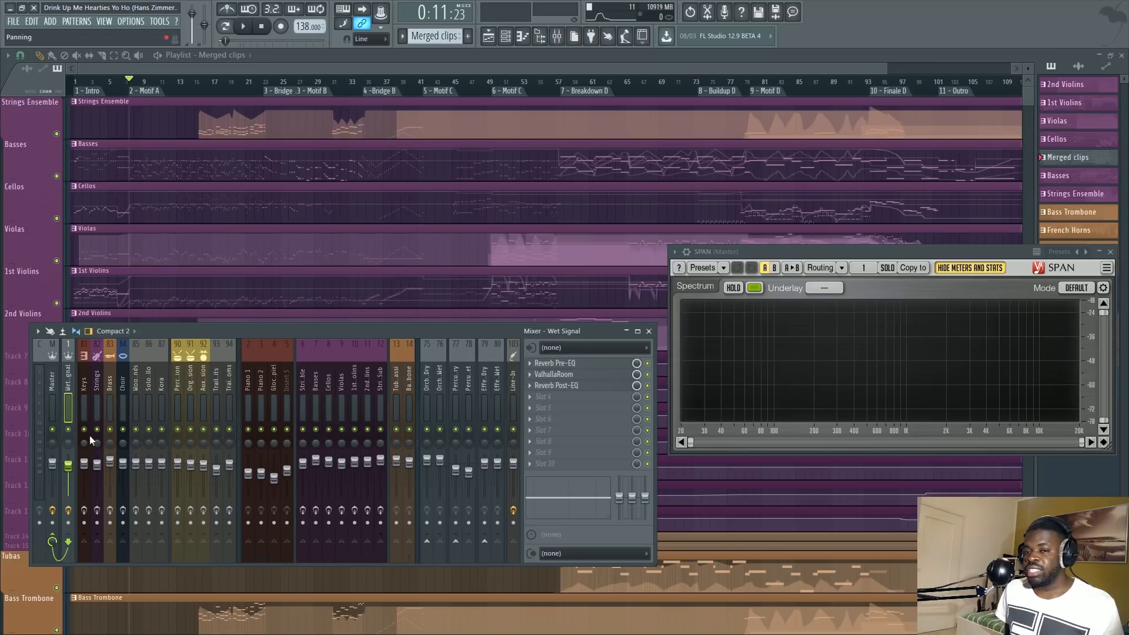
pyautogui.click(598, 376)
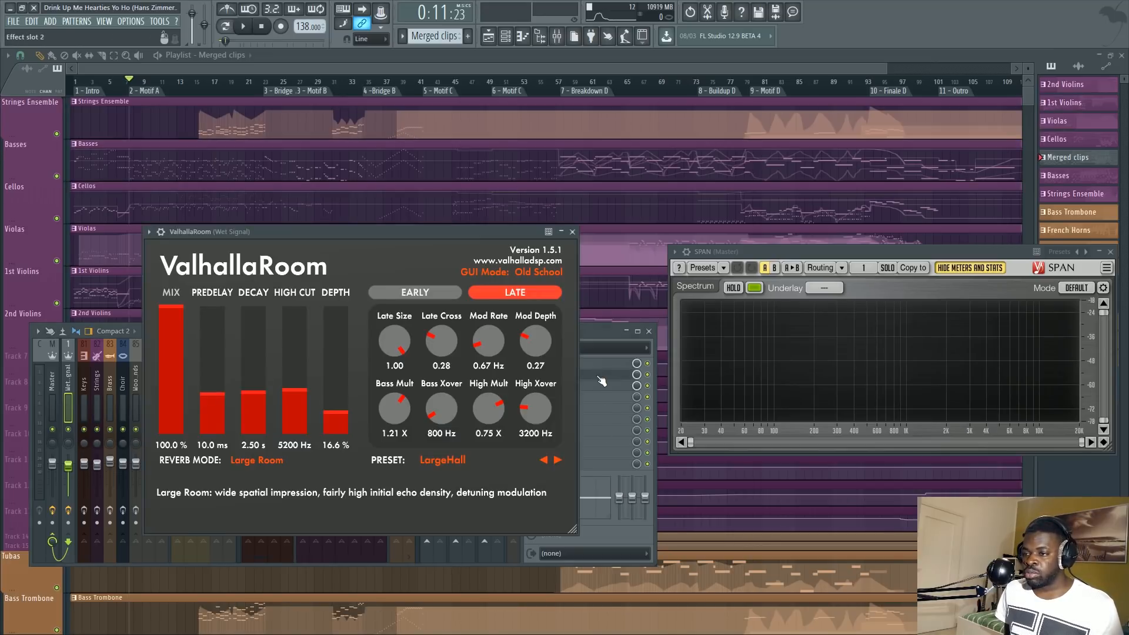
pyautogui.moveTo(383, 231); pyautogui.dragTo(418, 180)
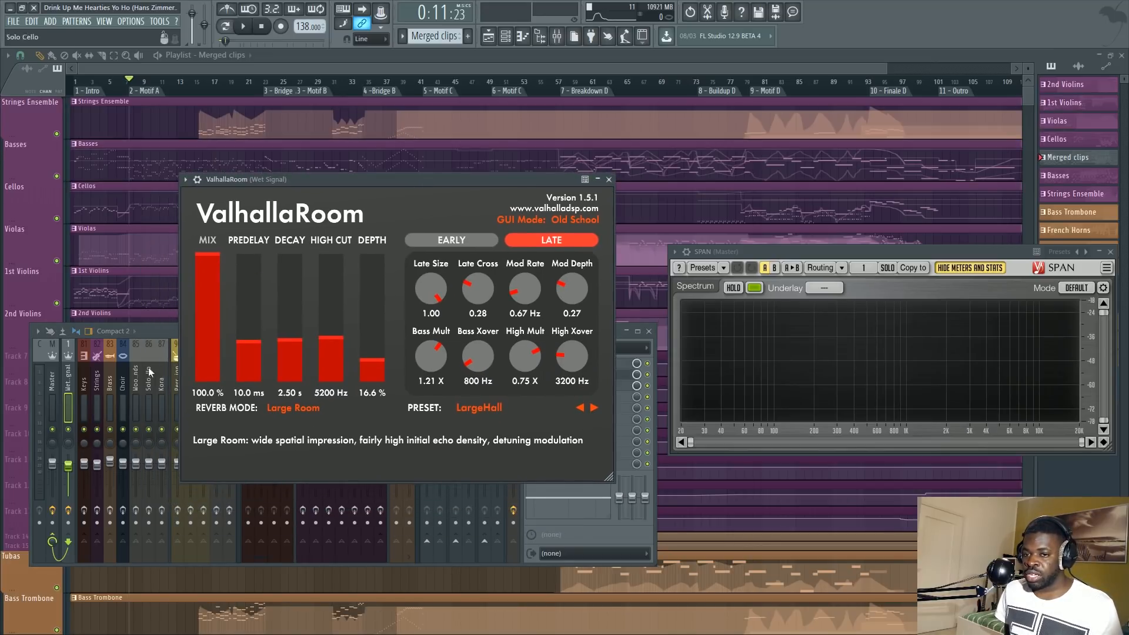
pyautogui.moveTo(160, 330); pyautogui.dragTo(170, 366)
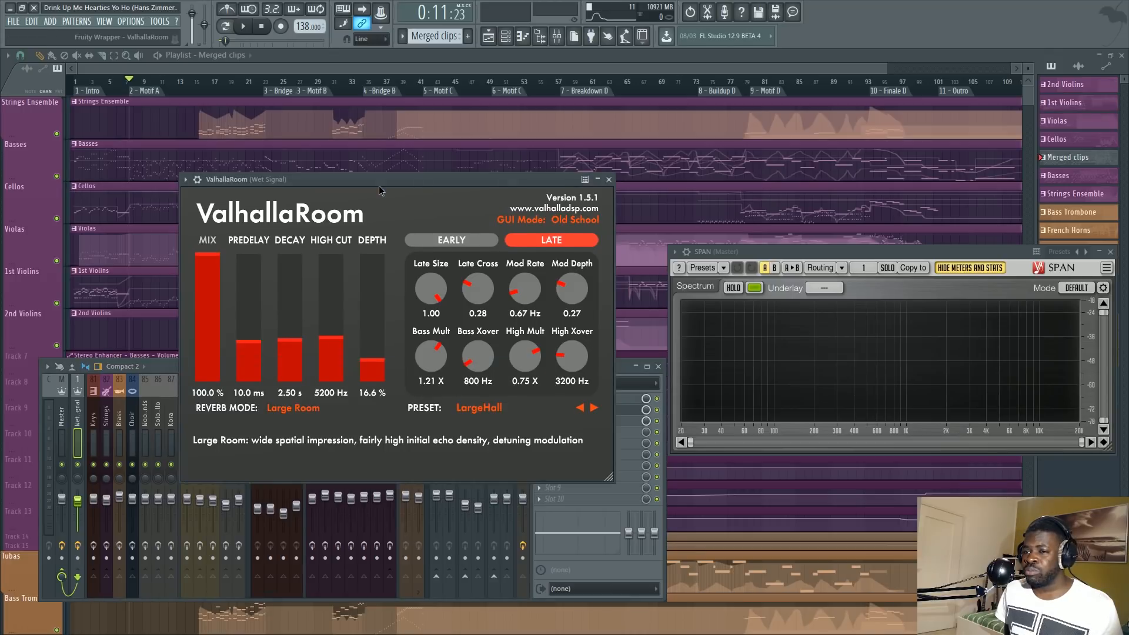
pyautogui.moveTo(379, 185); pyautogui.dragTo(393, 166)
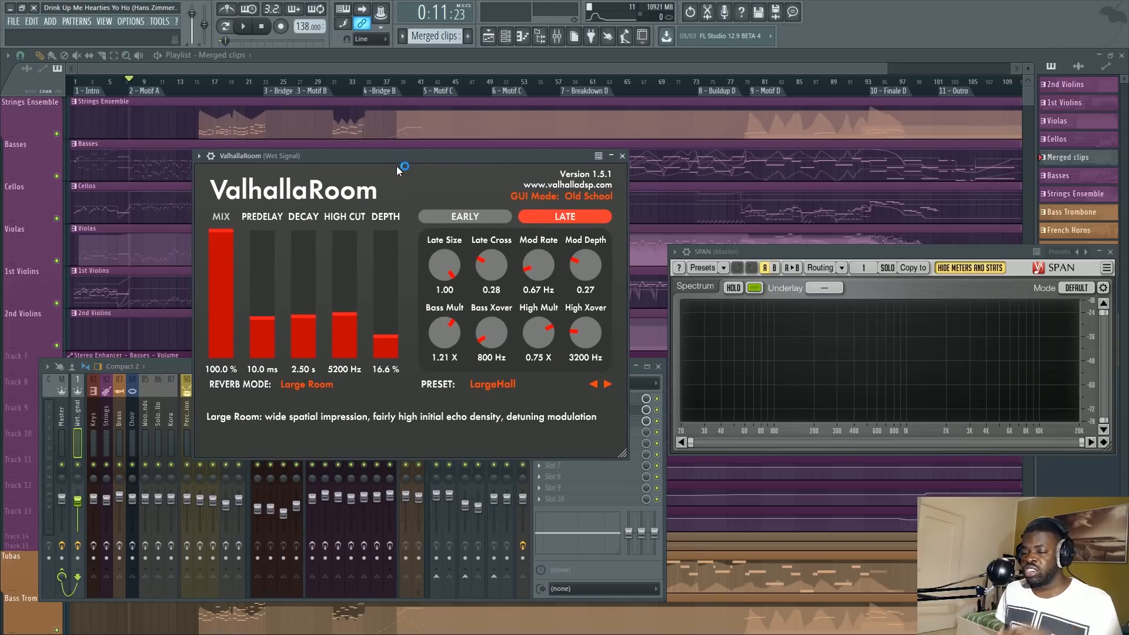
pyautogui.click(155, 372)
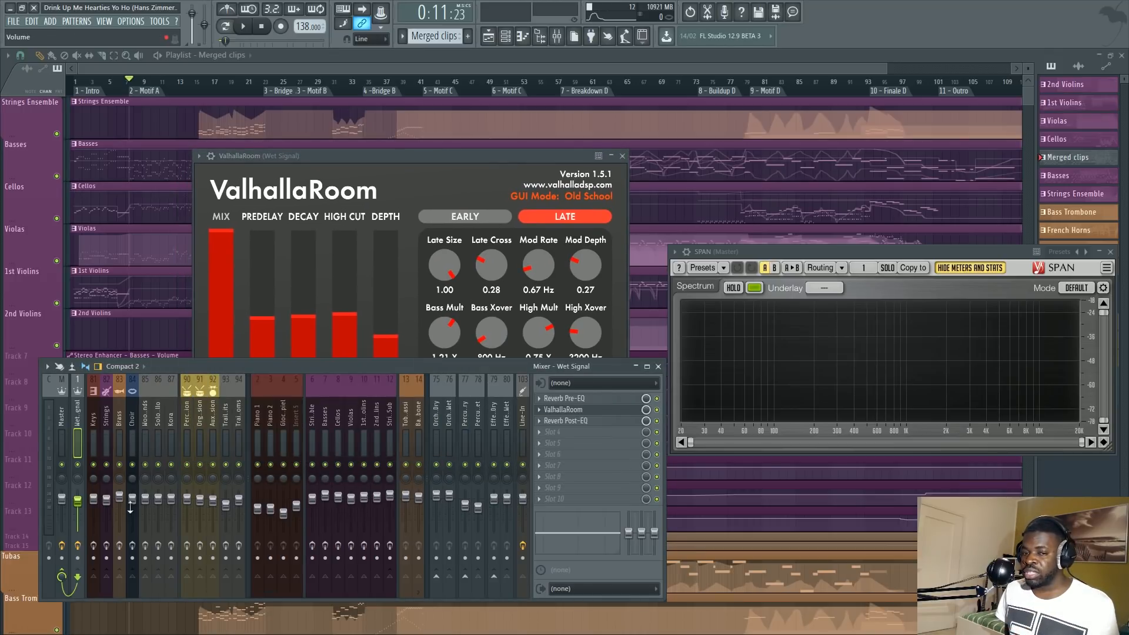
pyautogui.click(621, 157)
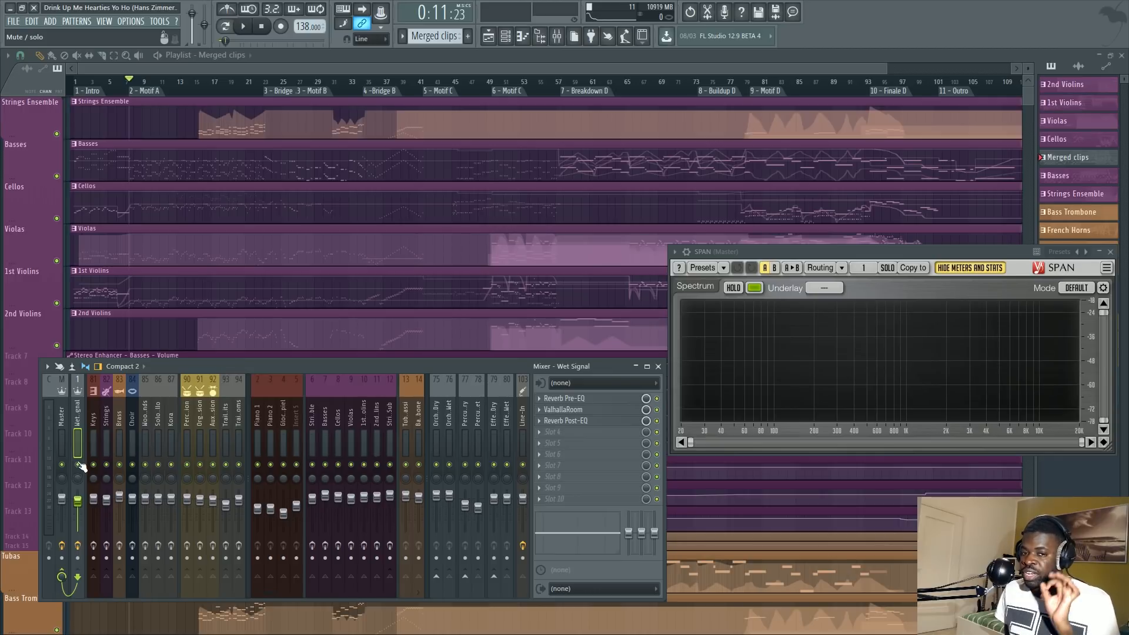
# Play from Motif A while repeatedly muting and unmuting the Wet Signal track to compare dry and reverberated sound, ending with it unmuted.
pyautogui.click(78, 464)
pyautogui.press('space')
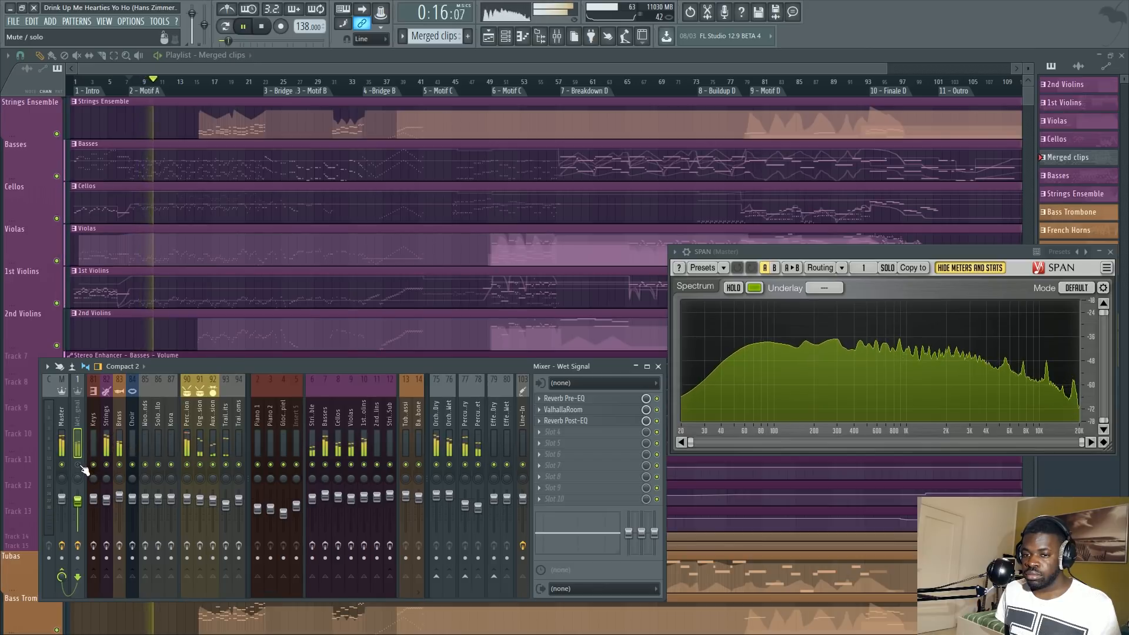
pyautogui.click(78, 465)
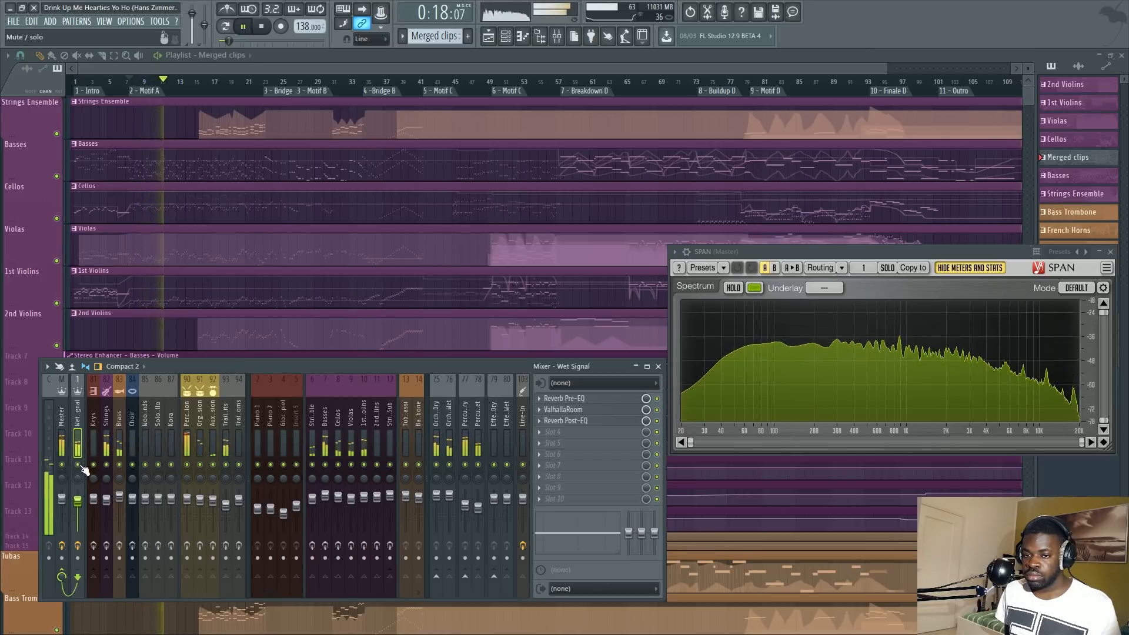
pyautogui.click(78, 465)
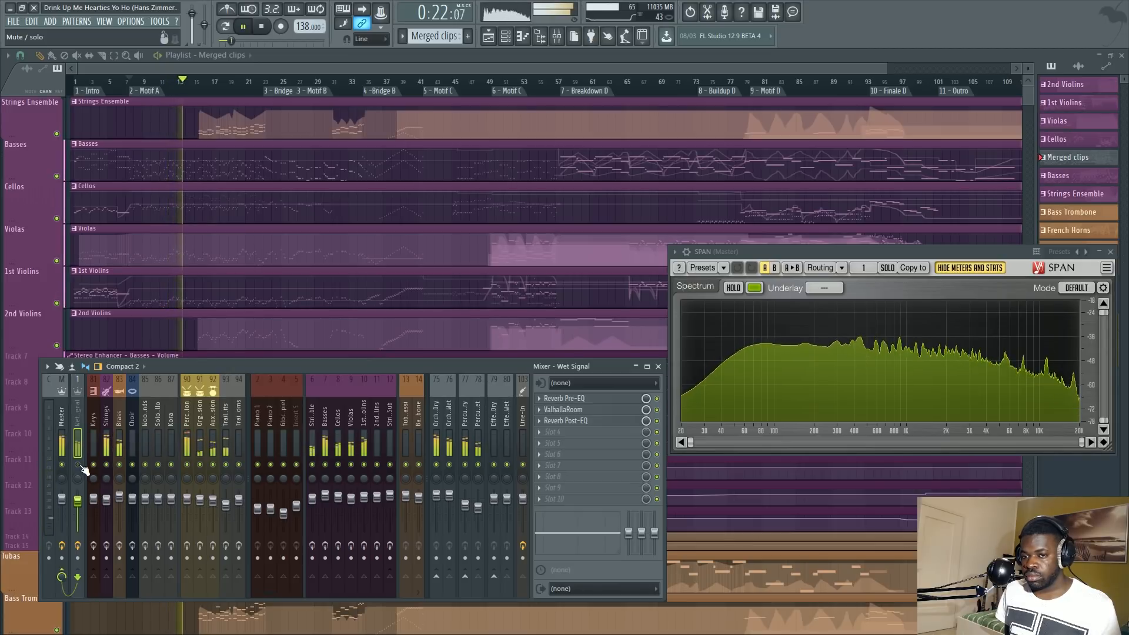
pyautogui.click(78, 465)
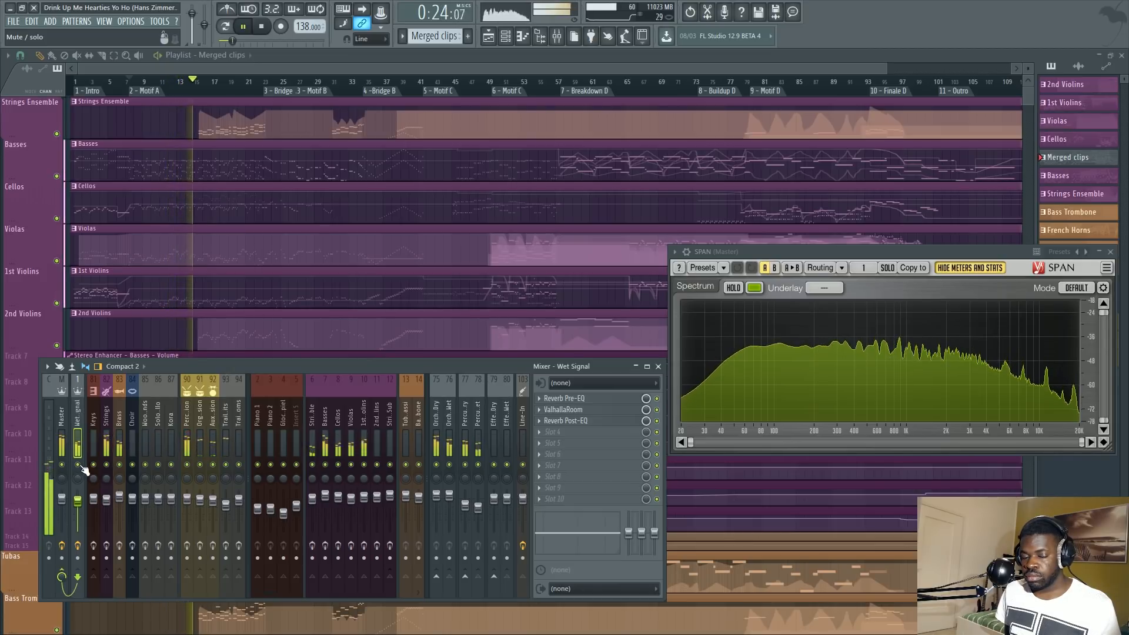
pyautogui.click(79, 464)
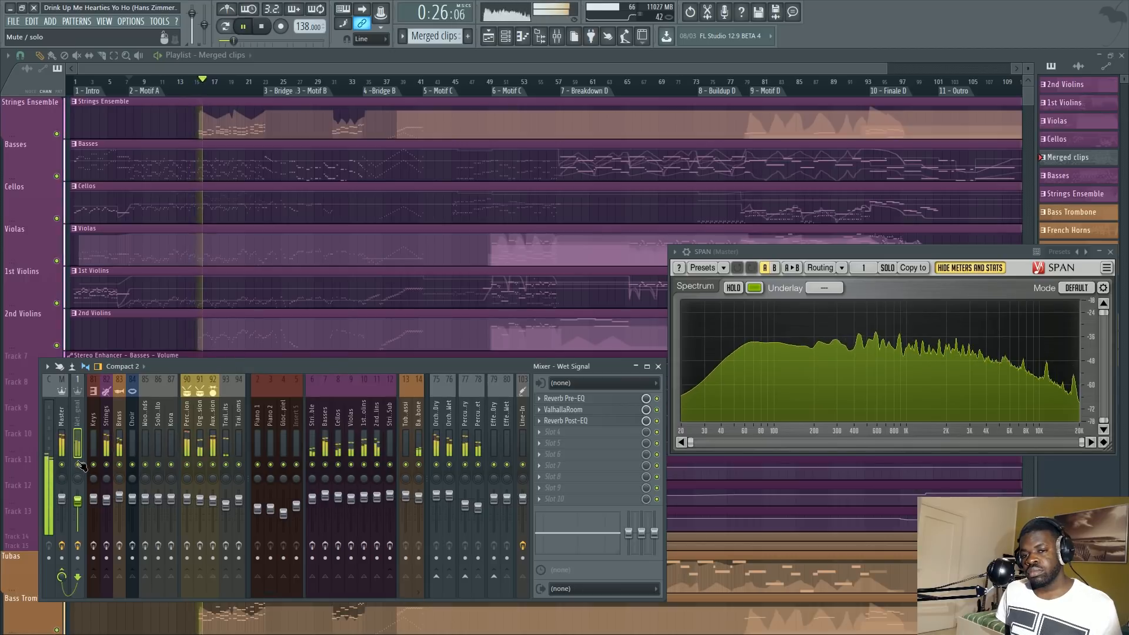
pyautogui.click(78, 464)
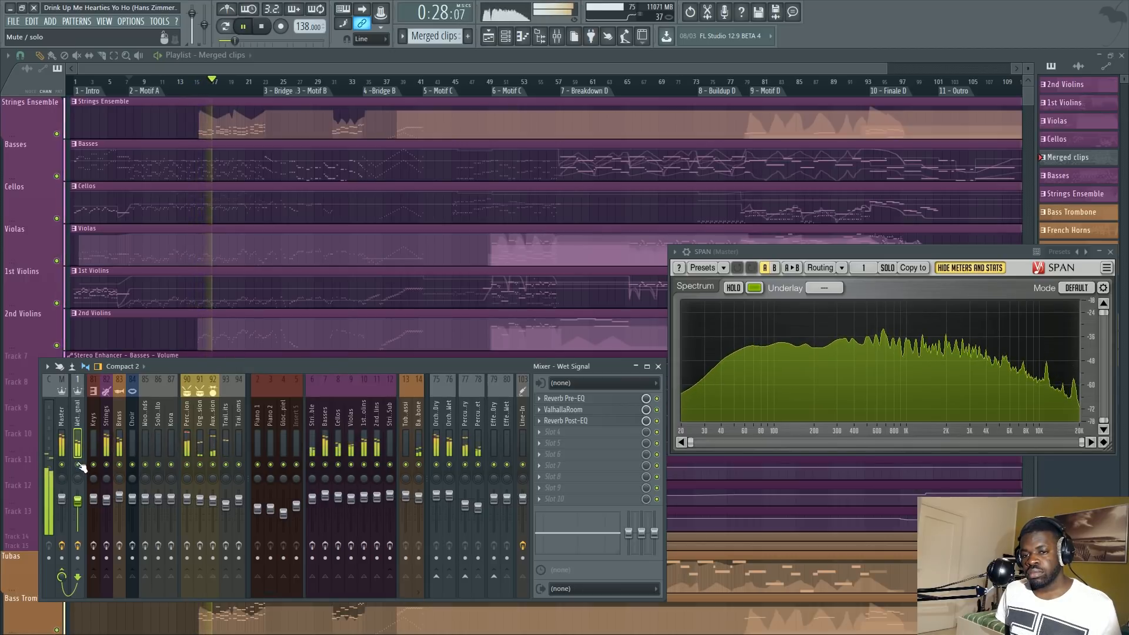
pyautogui.press('space')
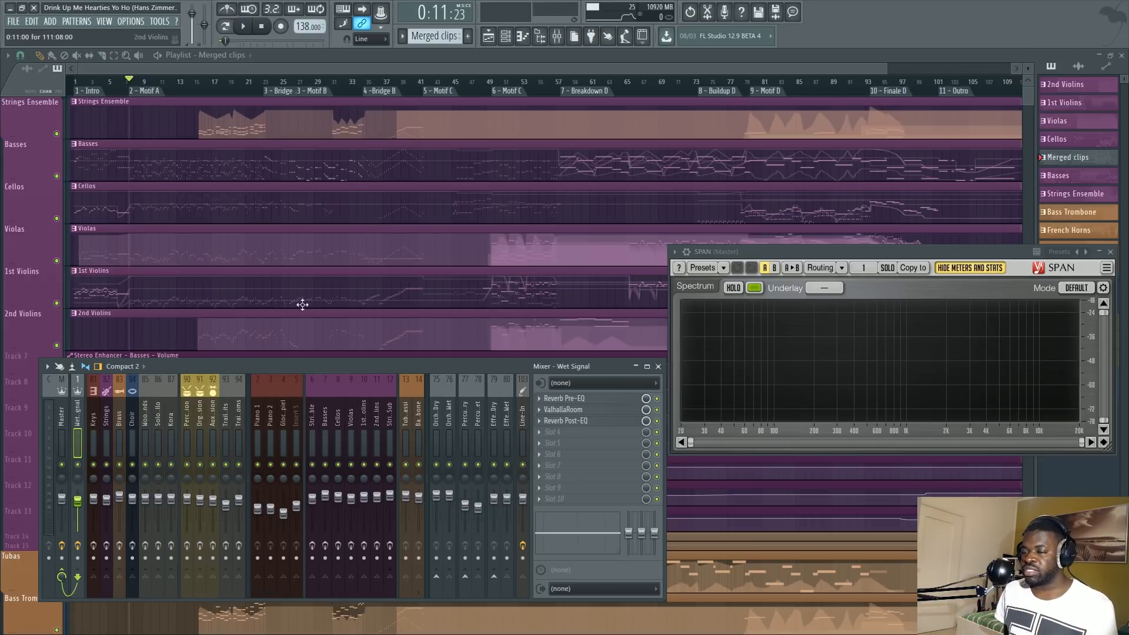
# Rearrange the mixer over the playlist and select the Strings bus to show which tracks are routed into it.
pyautogui.scroll(3, 470, 86)
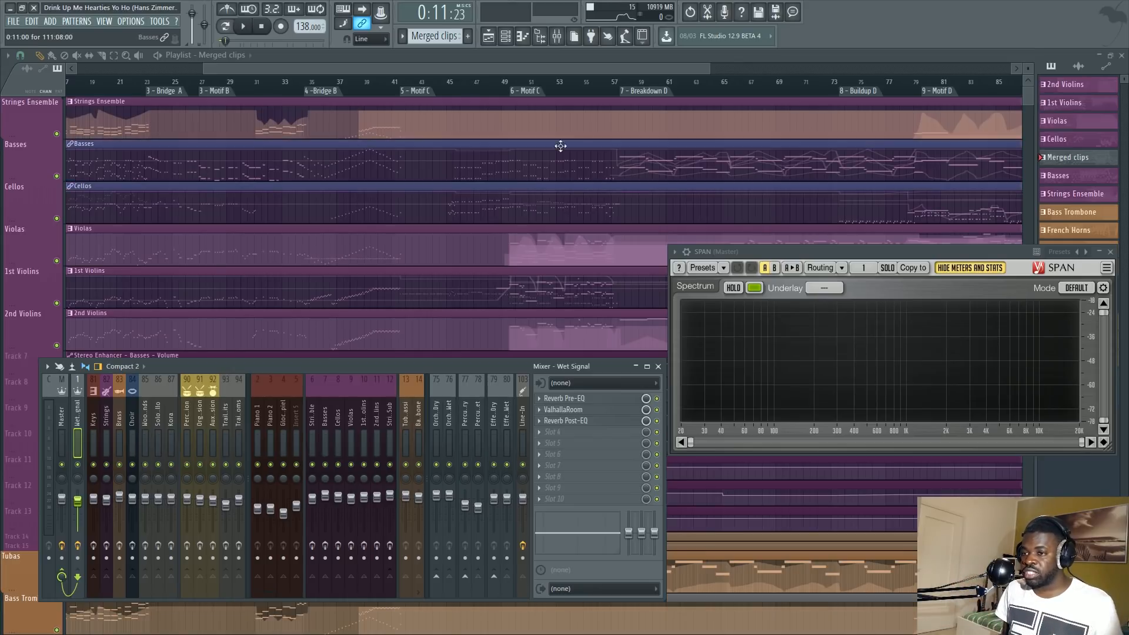
pyautogui.scroll(-3, 418, 106)
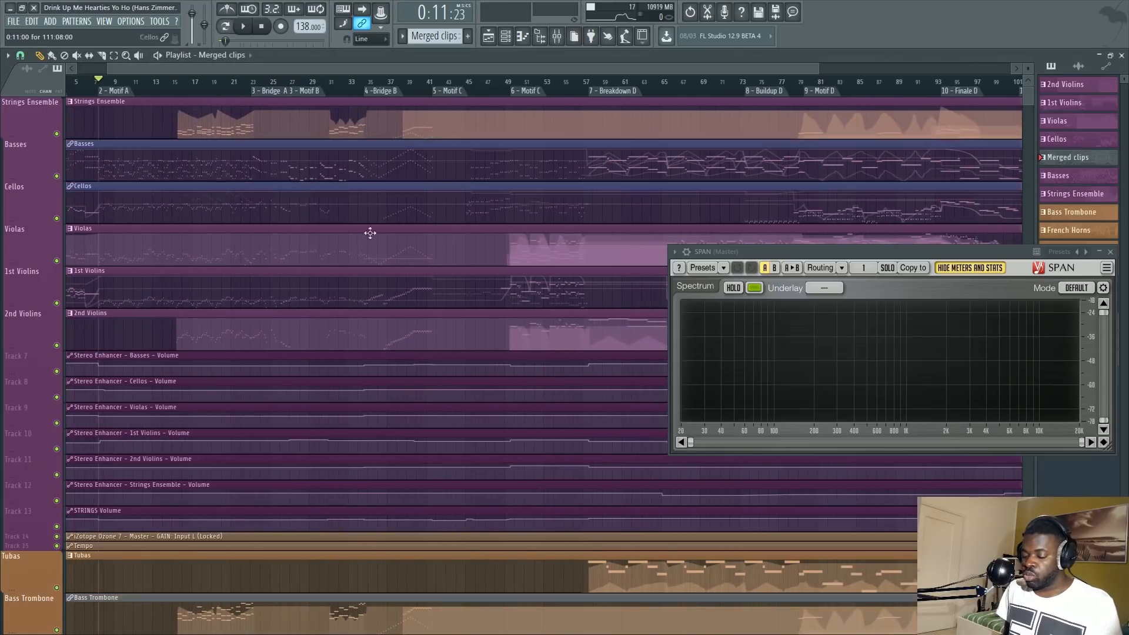
pyautogui.moveTo(284, 365); pyautogui.dragTo(302, 197)
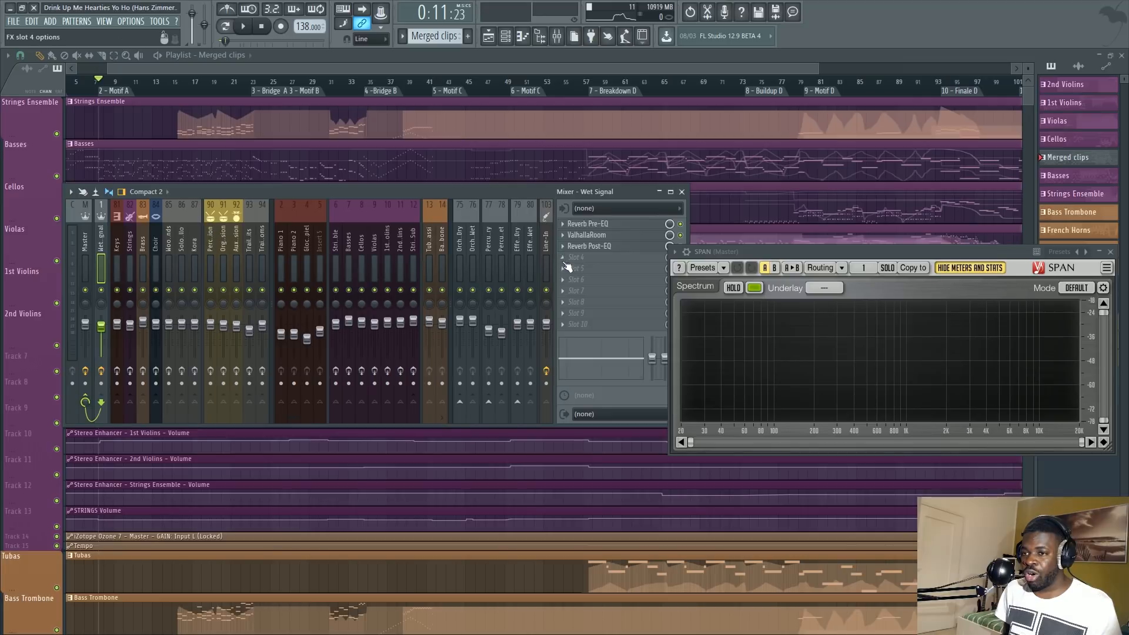
pyautogui.scroll(3, 445, 241)
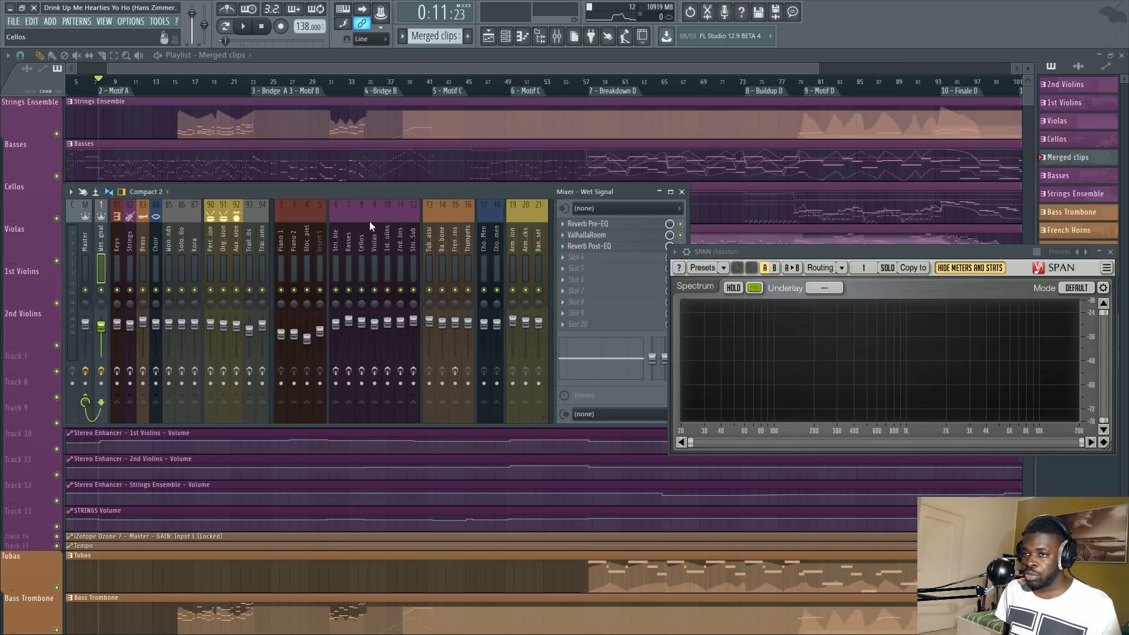
pyautogui.moveTo(387, 191); pyautogui.dragTo(398, 273)
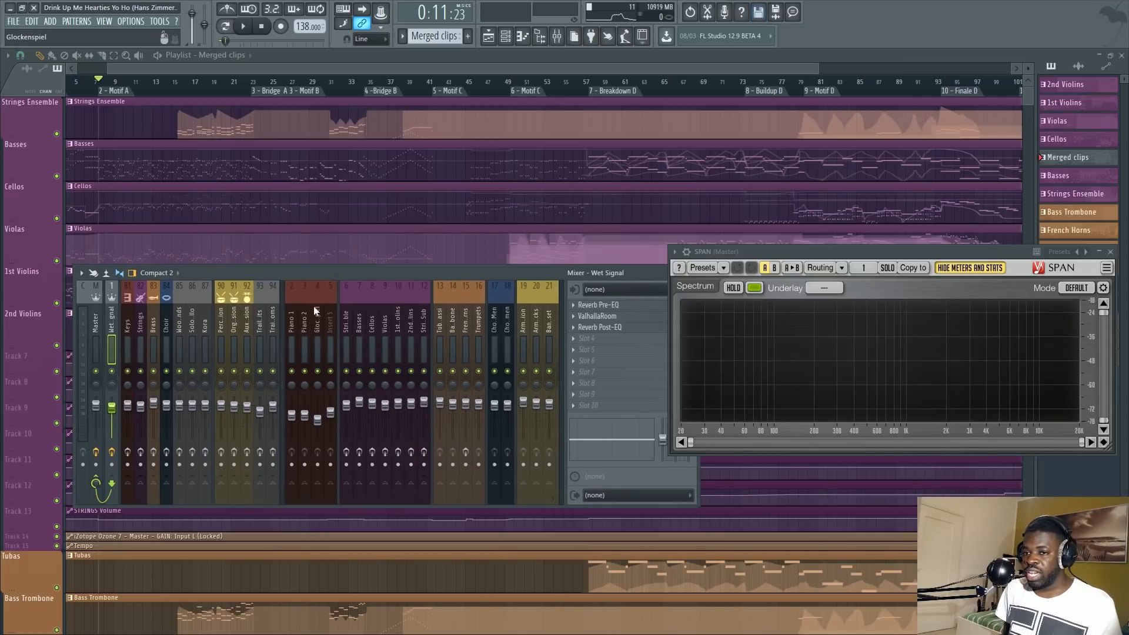
pyautogui.click(143, 317)
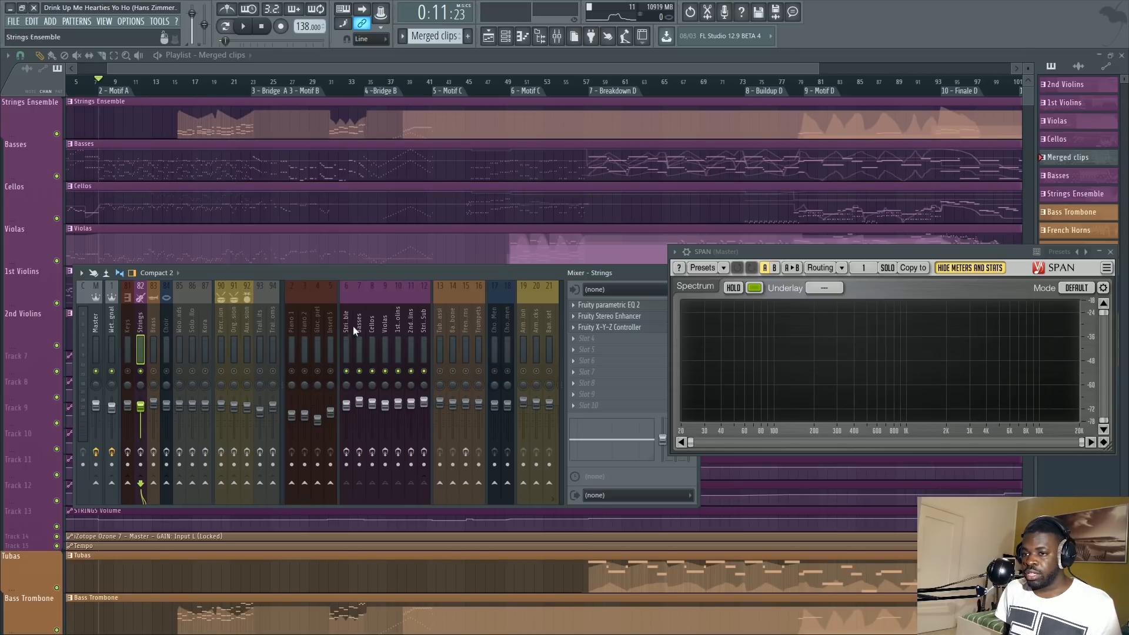
# Inspect the Basses, Violas and 1st Violins mixer tracks, and select the whole group from Strings Ensemble to Strings Sub.
pyautogui.scroll(-1, 388, 295)
pyautogui.scroll(1, 388, 294)
pyautogui.scroll(-3, 355, 320)
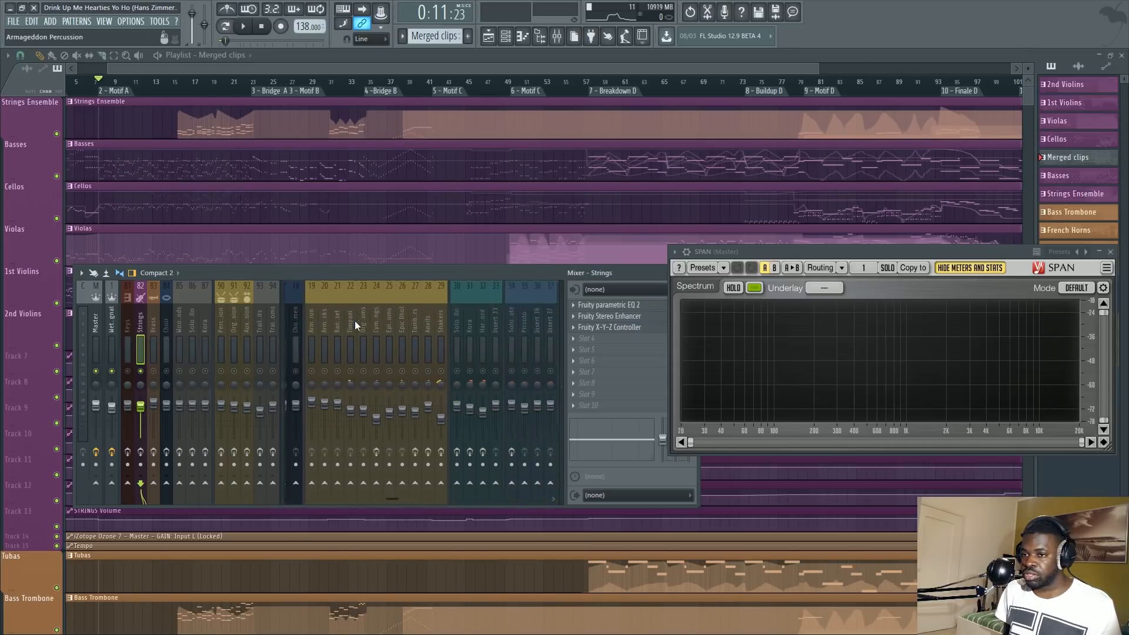
pyautogui.scroll(3, 419, 322)
pyautogui.click(368, 327)
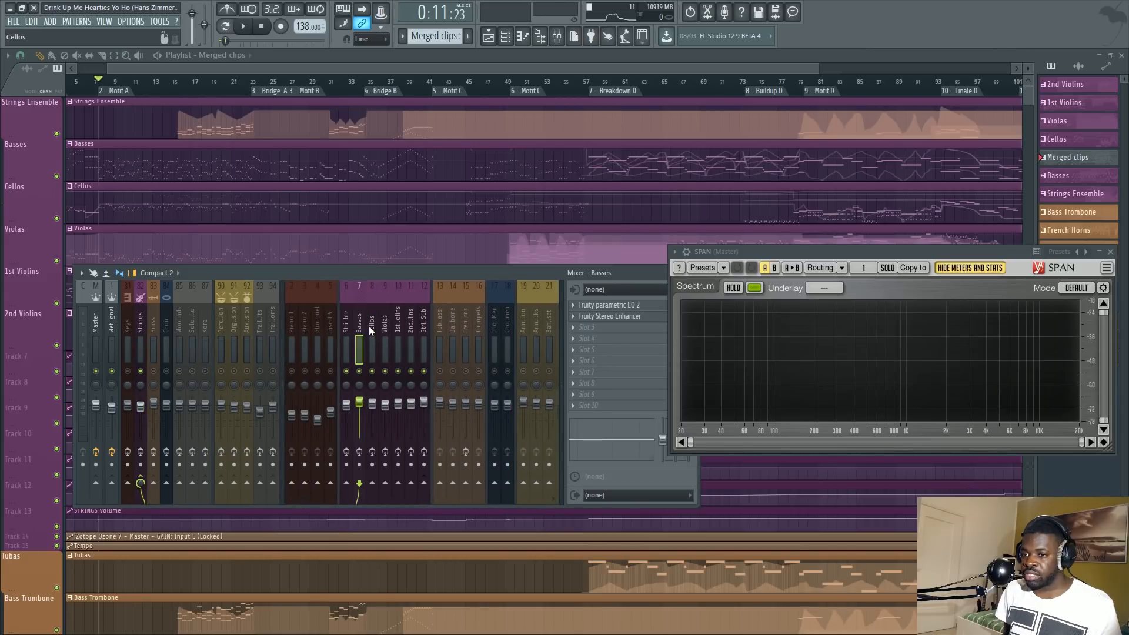
pyautogui.click(388, 323)
pyautogui.click(395, 326)
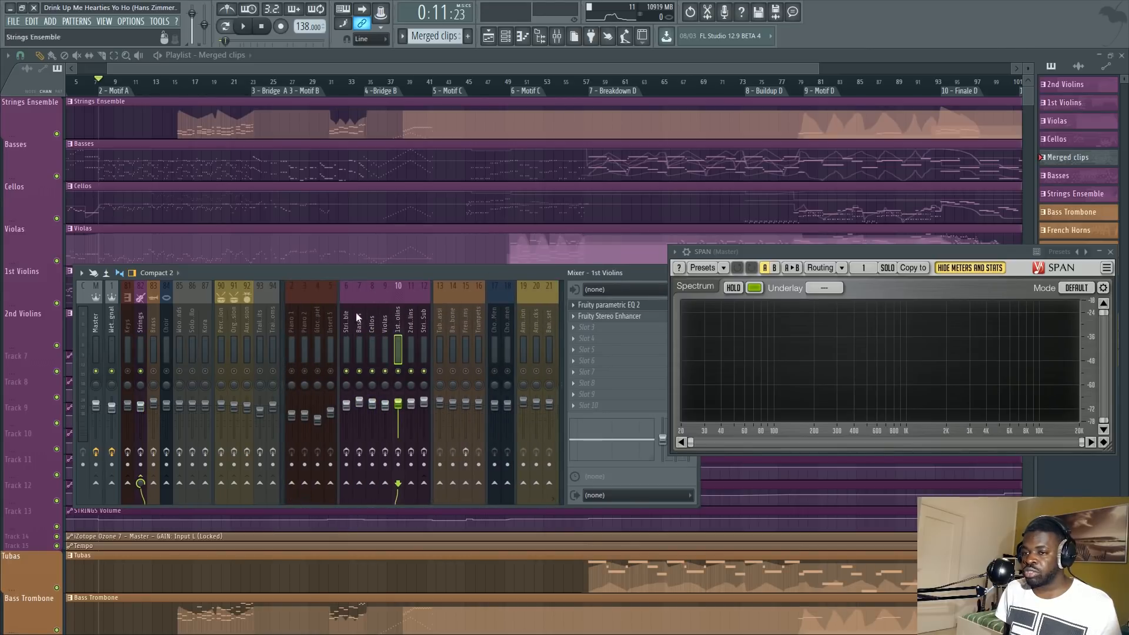
pyautogui.moveTo(352, 325); pyautogui.dragTo(402, 321)
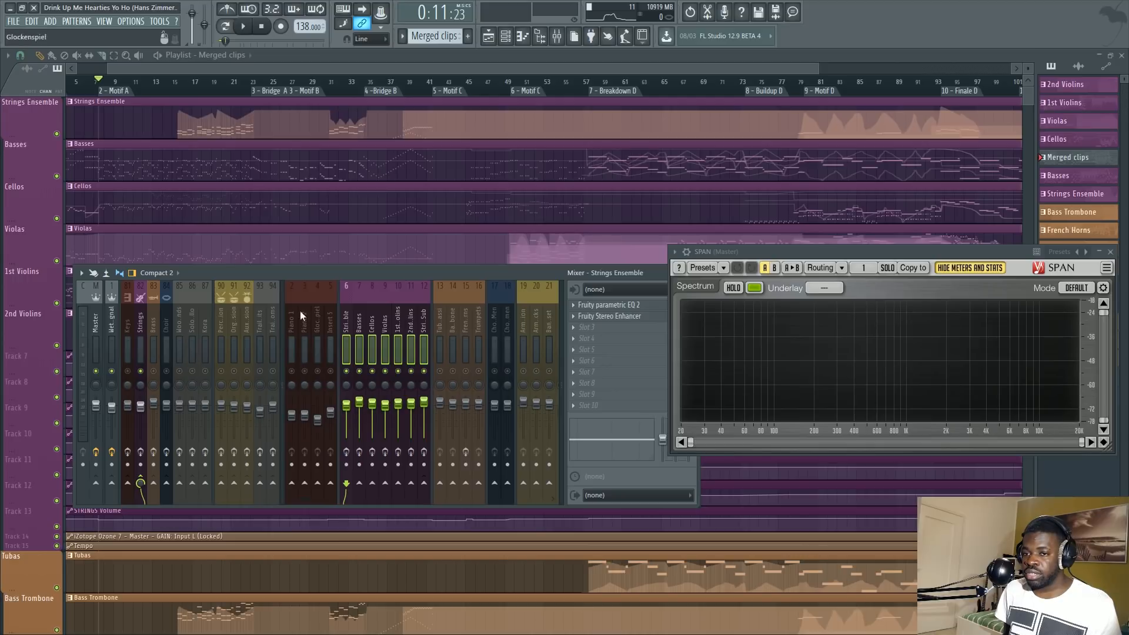
# Open the Fruity parametric EQ 2 on the Strings bus and examine its nearly flat curve over the mixer.
pyautogui.click(142, 323)
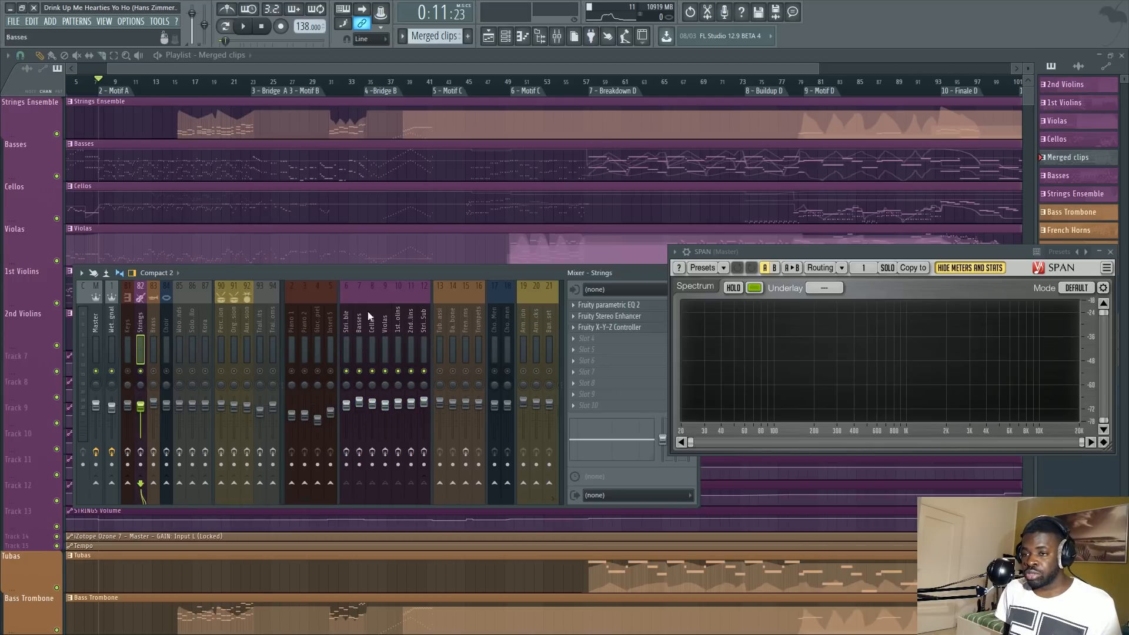
pyautogui.click(615, 312)
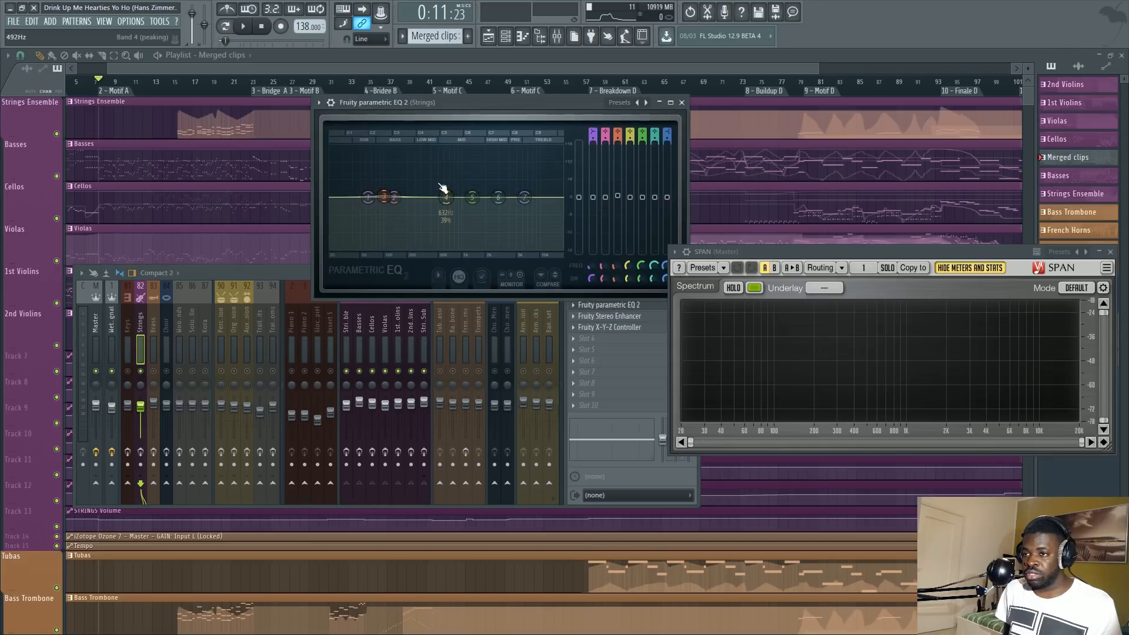
pyautogui.moveTo(443, 116); pyautogui.dragTo(436, 269)
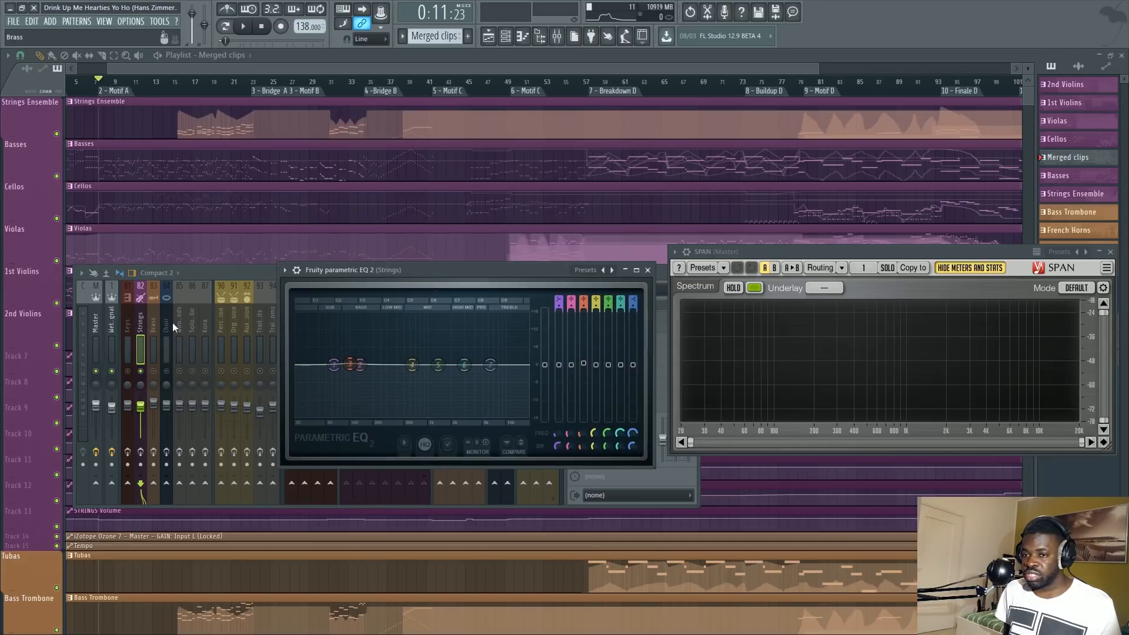
# Lower the mixer below the EQ window and check the Organic Percussion bus before reselecting the Strings bus.
pyautogui.moveTo(228, 278); pyautogui.dragTo(226, 427)
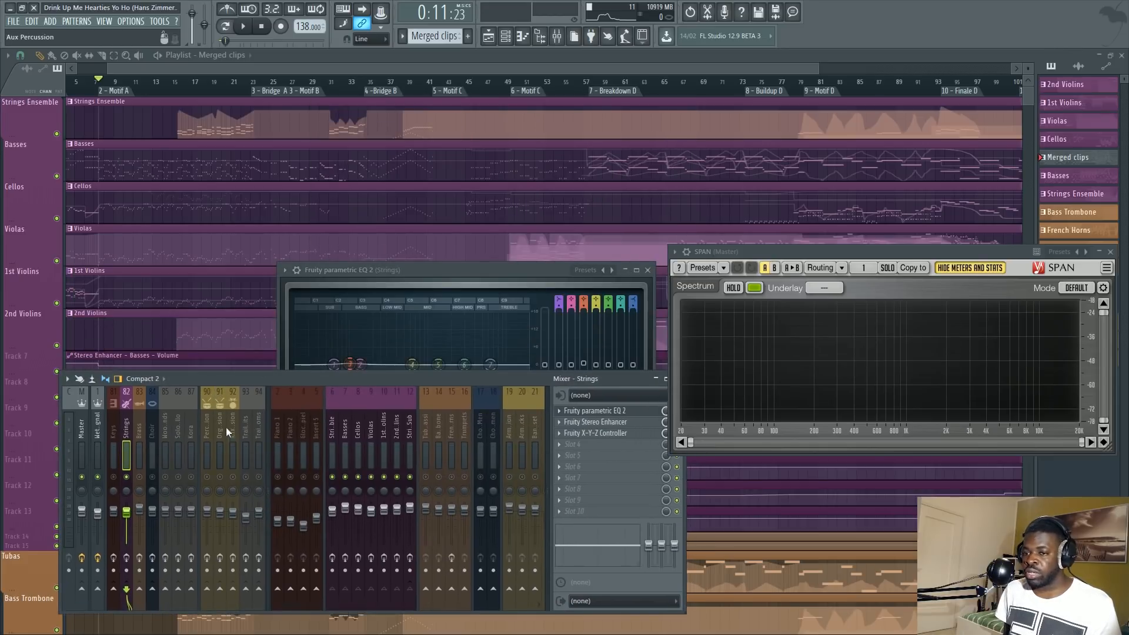
pyautogui.click(218, 426)
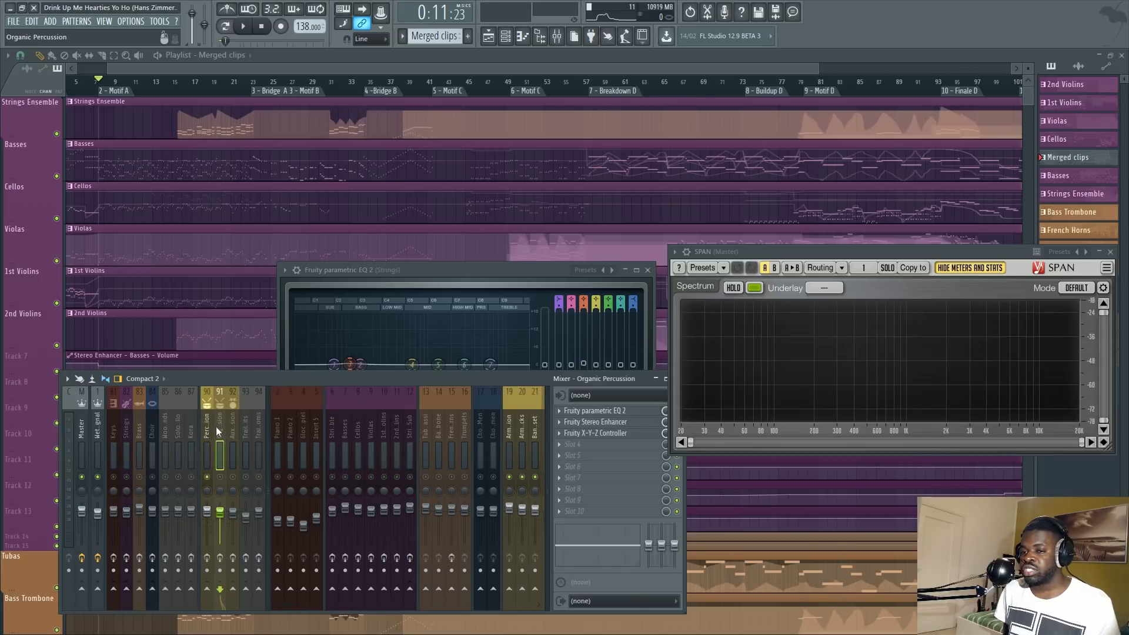
pyautogui.click(126, 427)
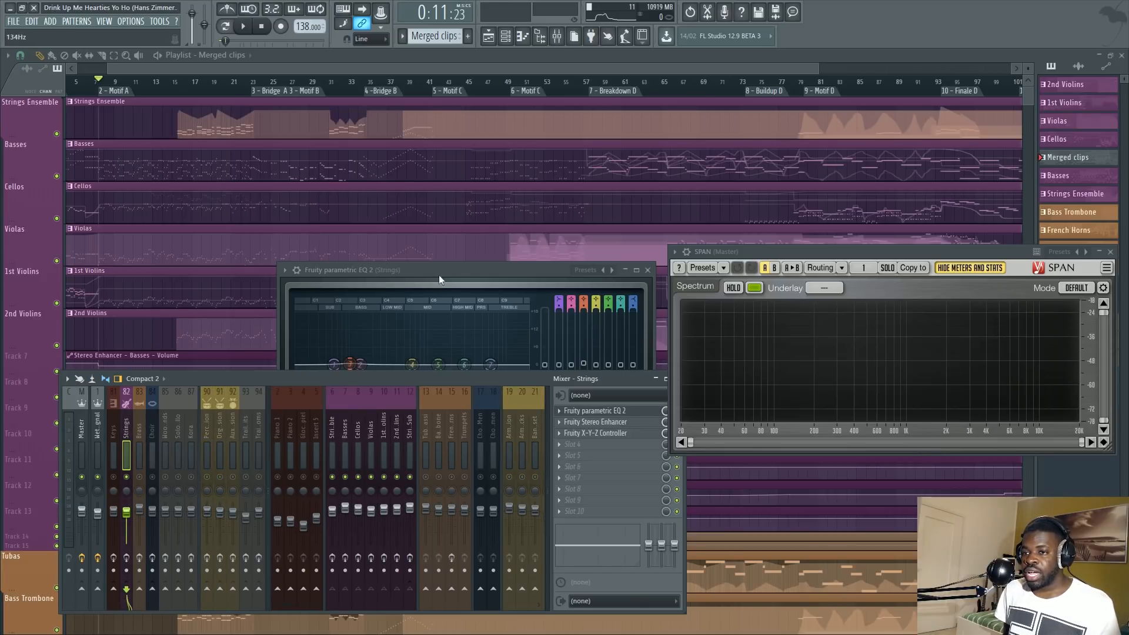
# Audition the strings while nudging the low peak and high band of the Strings bus EQ, reset the high band and close the EQ.
pyautogui.moveTo(439, 274); pyautogui.dragTo(421, 145)
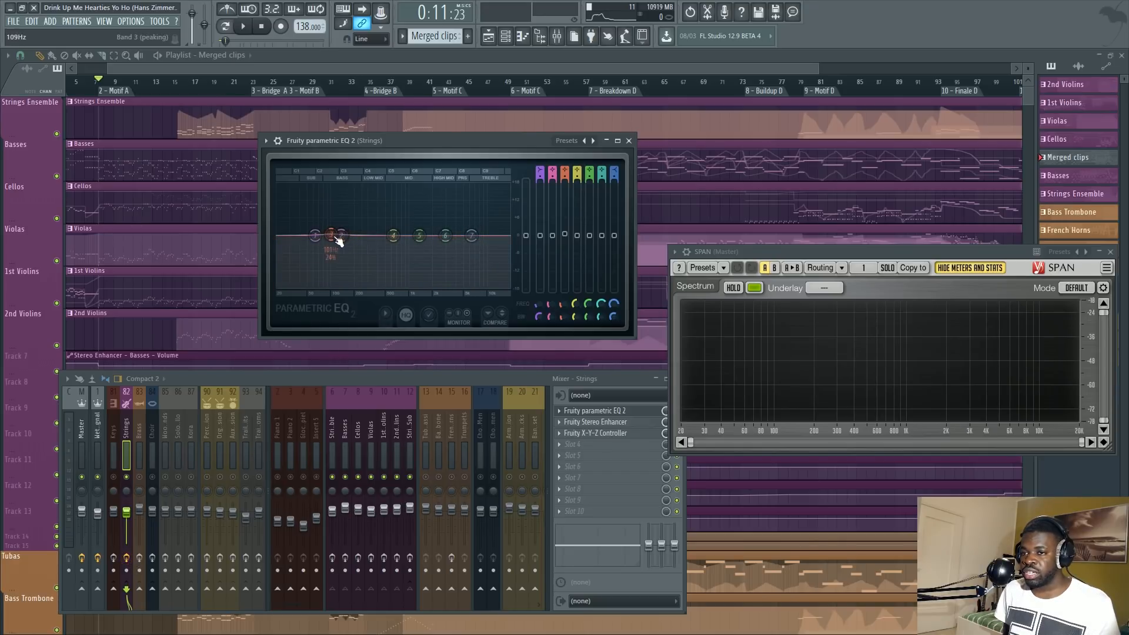
pyautogui.press('space')
pyautogui.moveTo(331, 235)
pyautogui.mouseDown()
pyautogui.moveTo(315, 201)
pyautogui.moveTo(324, 191)
pyautogui.moveTo(328, 231)
pyautogui.mouseUp()
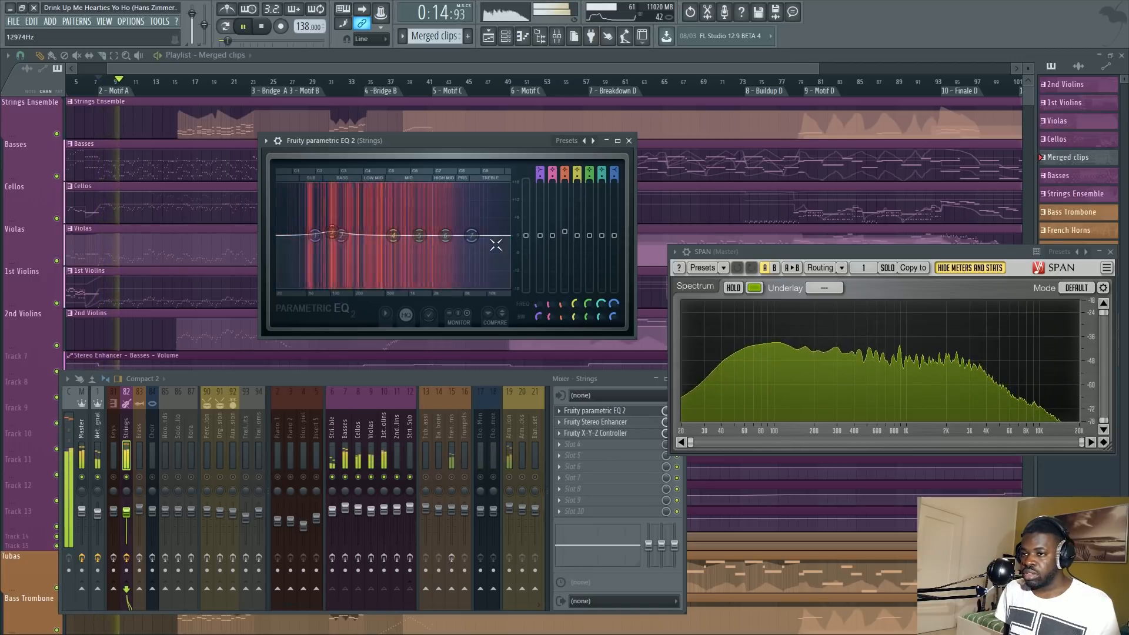
pyautogui.moveTo(471, 235)
pyautogui.mouseDown()
pyautogui.moveTo(462, 190)
pyautogui.moveTo(471, 251)
pyautogui.moveTo(467, 227)
pyautogui.mouseUp()
pyautogui.press('space')
pyautogui.rightClick(467, 227)
pyautogui.click(484, 243)
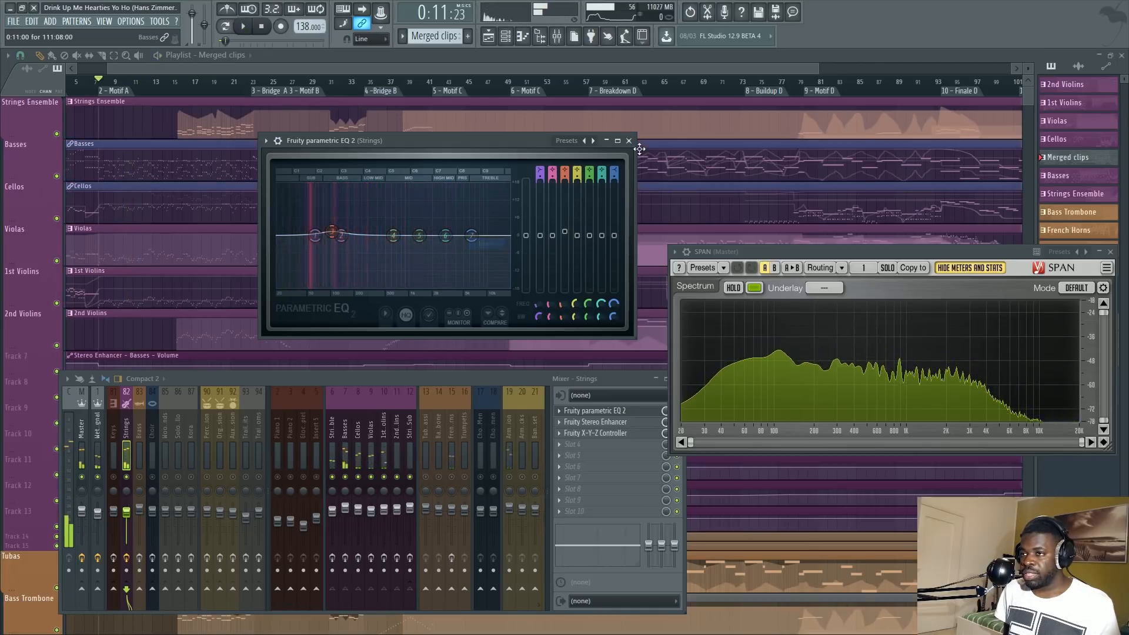
pyautogui.click(629, 141)
# Raise the mixer and reroute the Strings bus from the Orchestra Dry and Wet buses to Master and Wet Signal.
pyautogui.moveTo(277, 378); pyautogui.dragTo(267, 272)
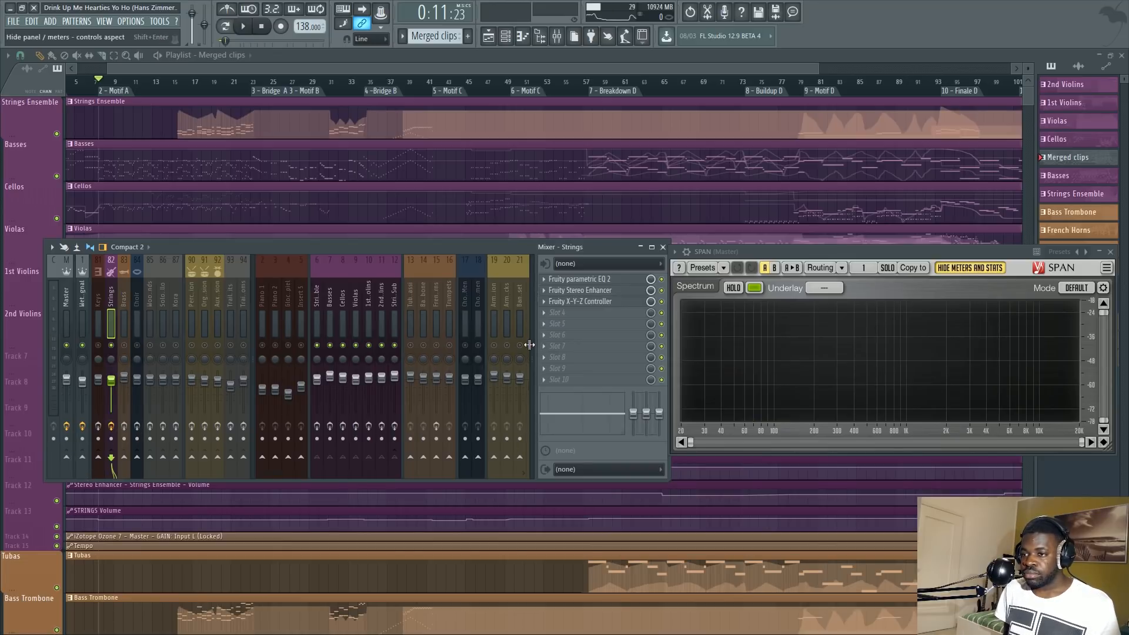
pyautogui.scroll(-5, 453, 470)
pyautogui.click(441, 456)
pyautogui.click(453, 456)
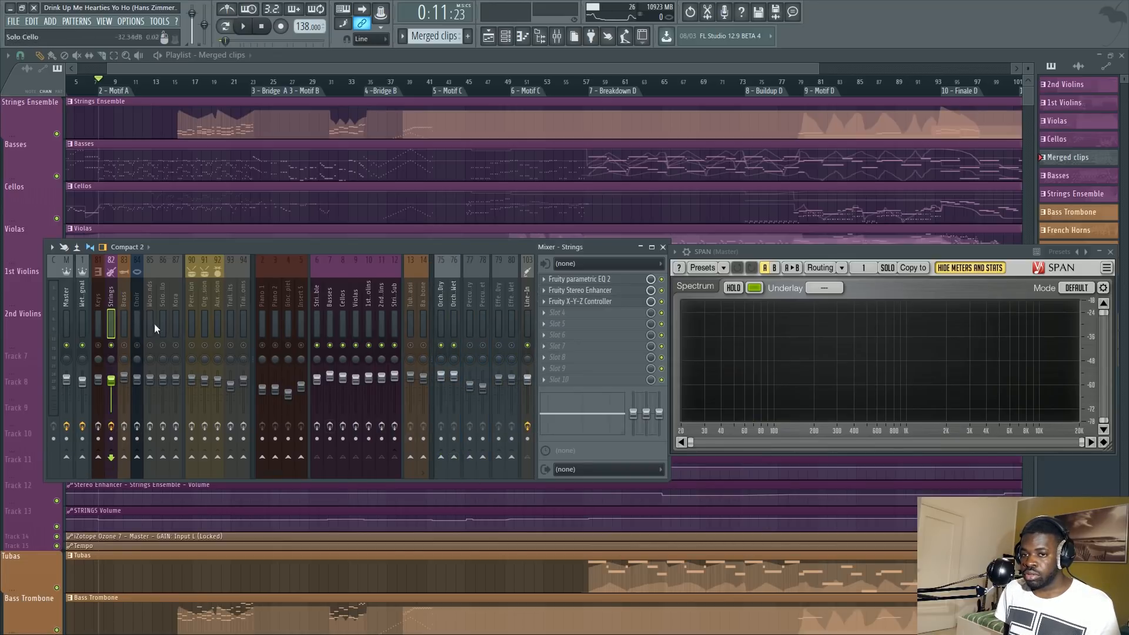
pyautogui.scroll(5, 247, 400)
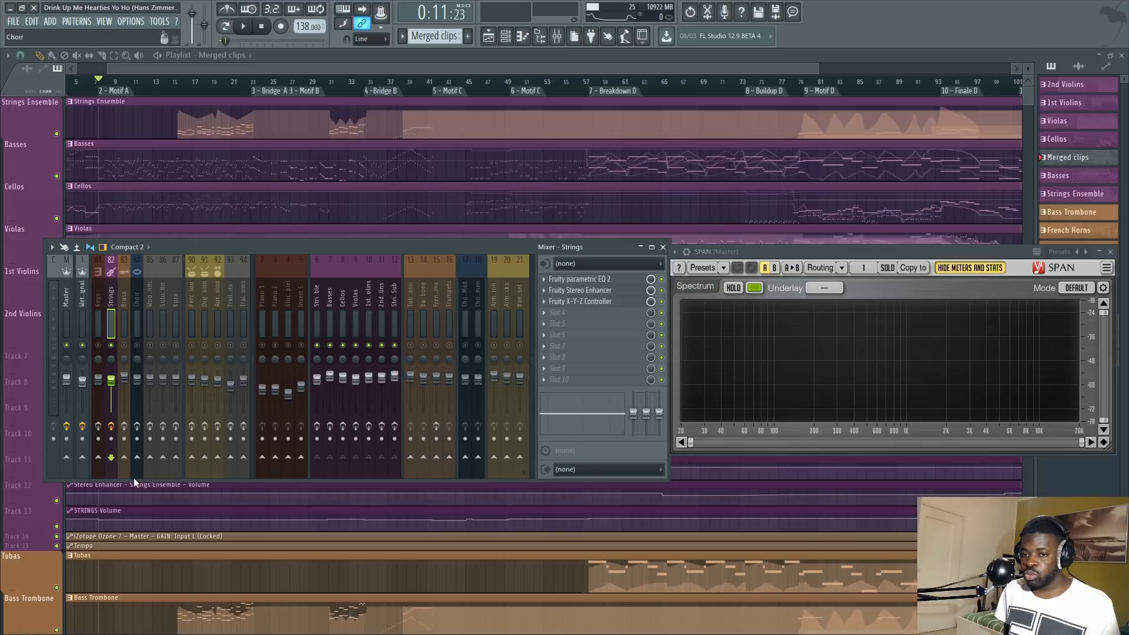
pyautogui.click(66, 457)
pyautogui.click(82, 458)
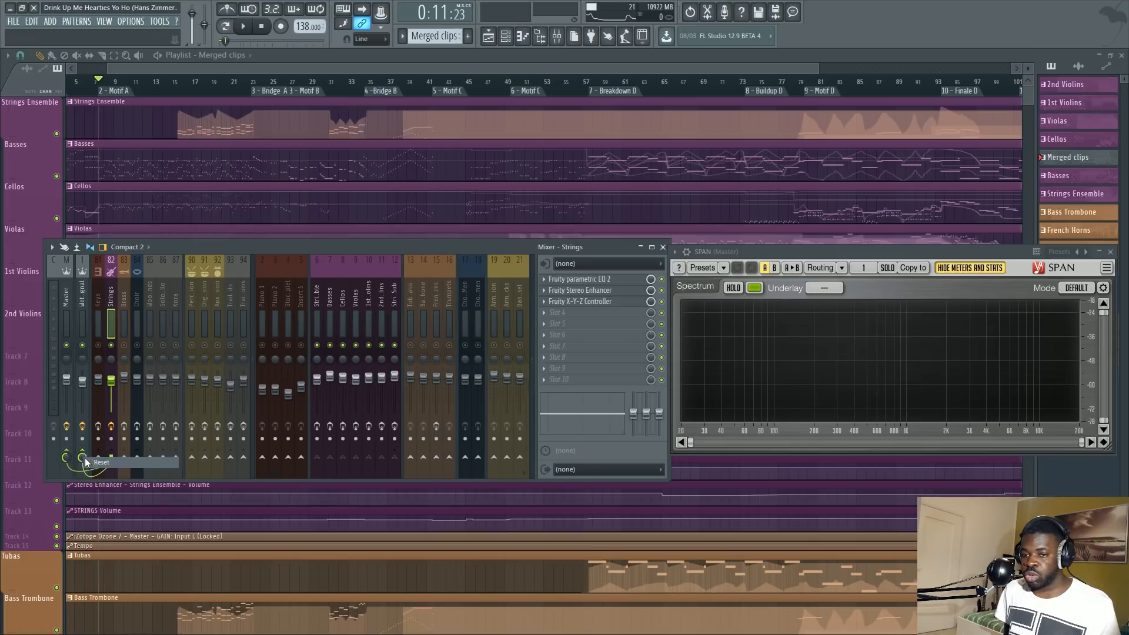
# Remove the Strings bus's send to Wet Signal and play the strings dry through Master.
pyautogui.rightClick(83, 458)
pyautogui.click(88, 559)
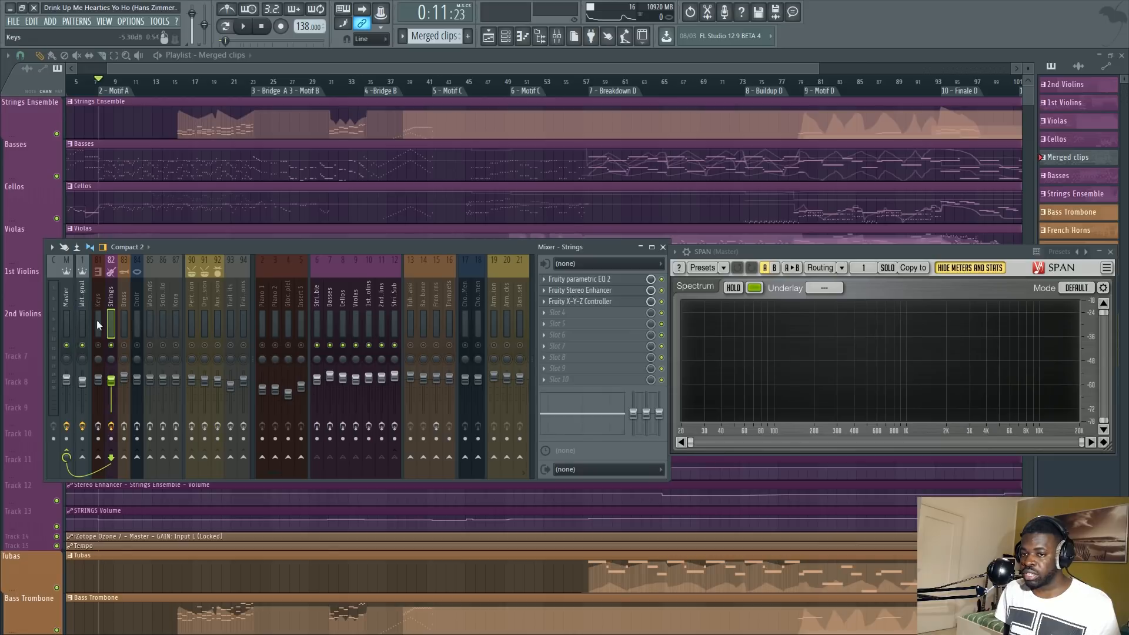
pyautogui.press('space')
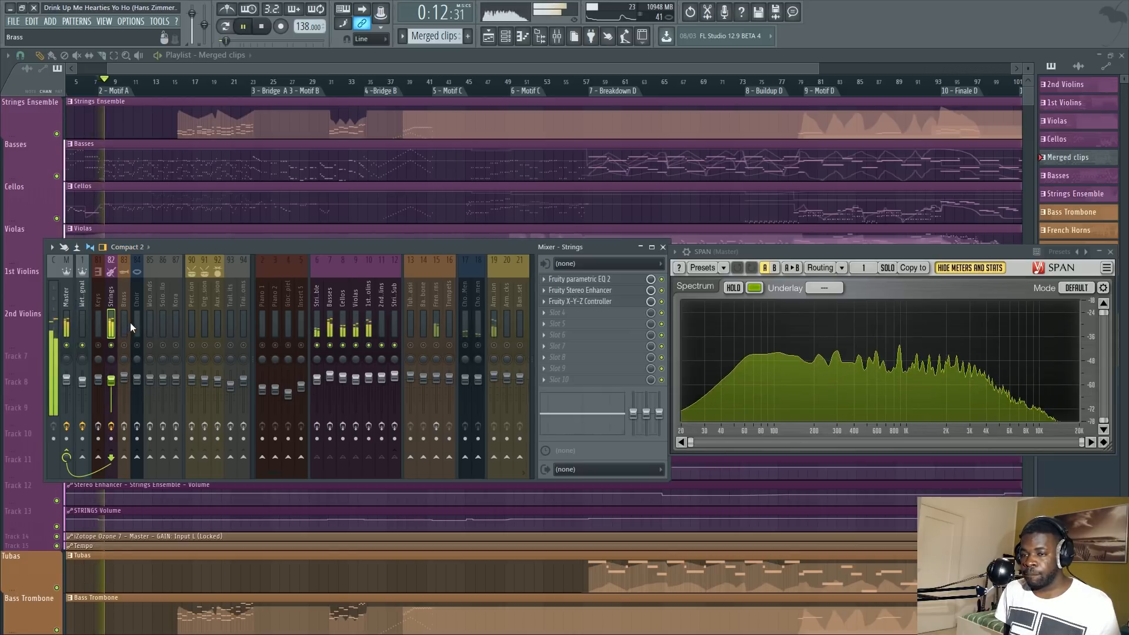
pyautogui.press('space')
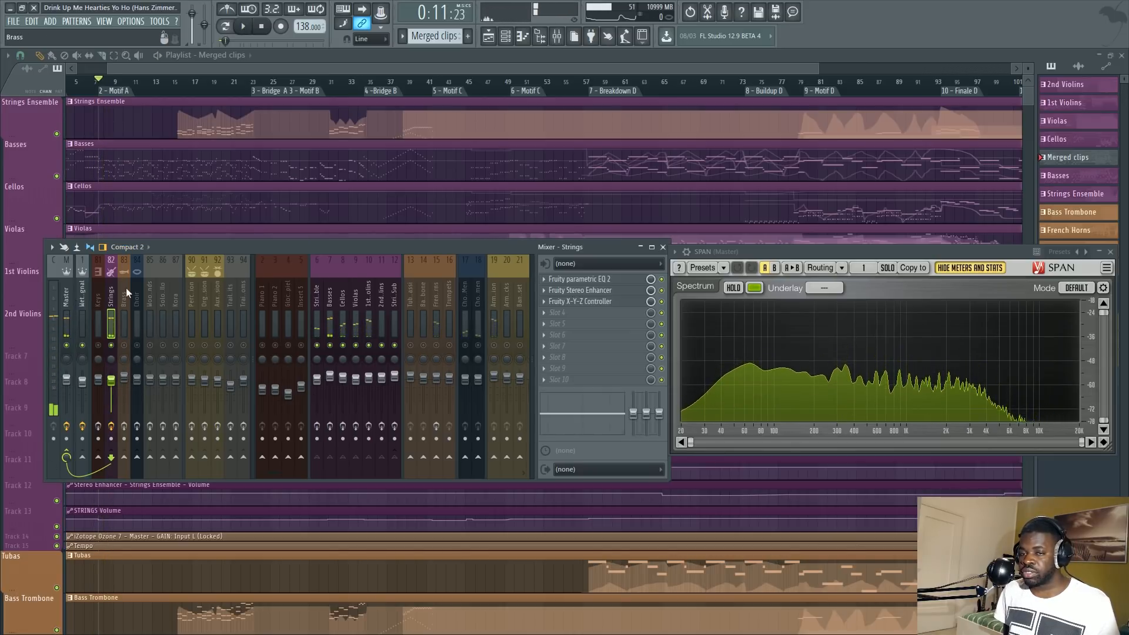
# Open ValhallaRoom on the Wet Signal track and restore the Strings bus's send to that track.
pyautogui.click(82, 306)
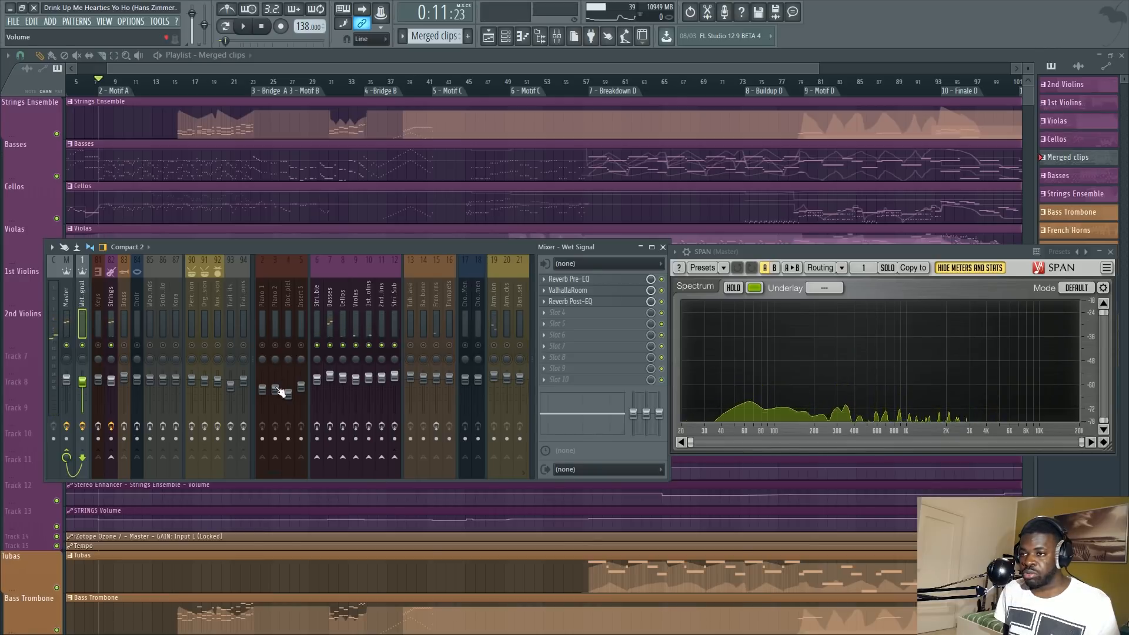
pyautogui.click(615, 291)
pyautogui.moveTo(375, 157); pyautogui.dragTo(325, 102)
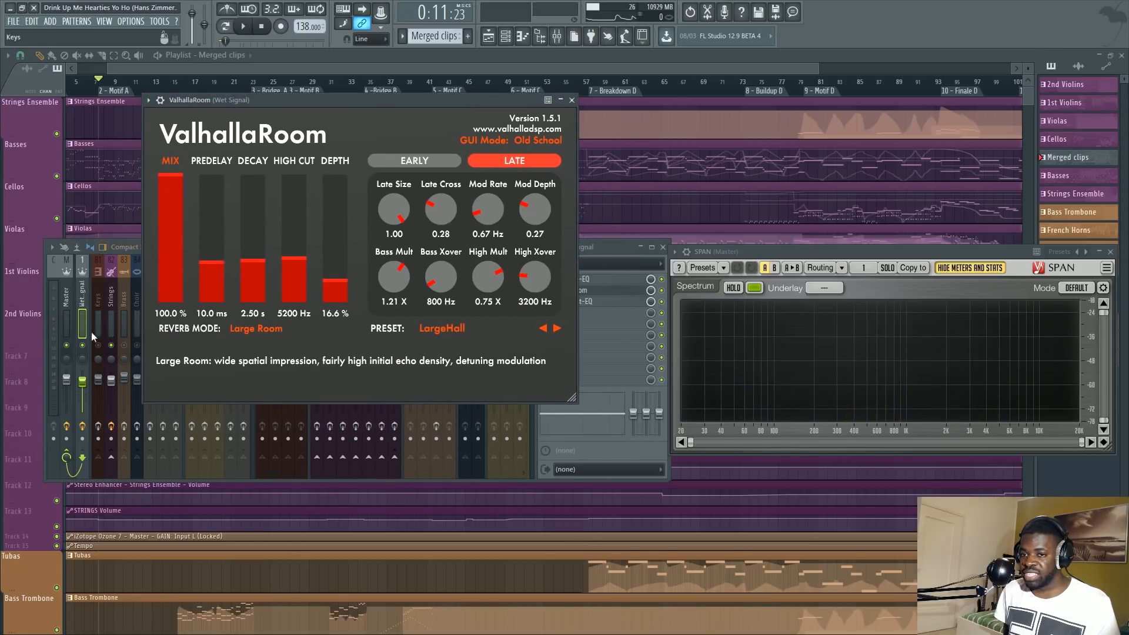
pyautogui.click(108, 302)
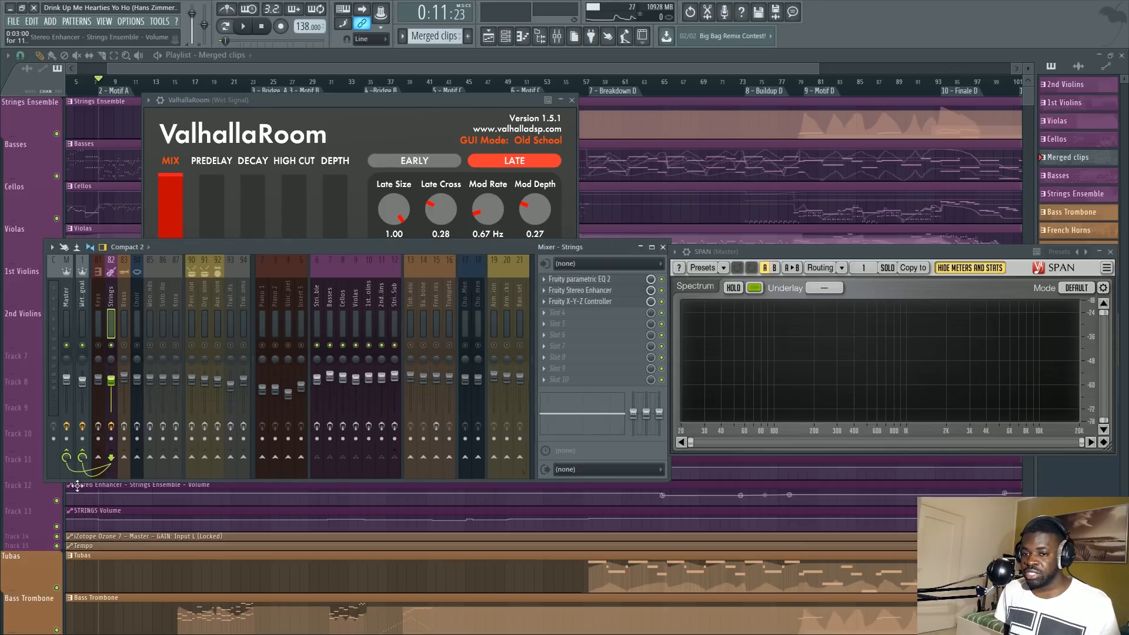
pyautogui.click(86, 300)
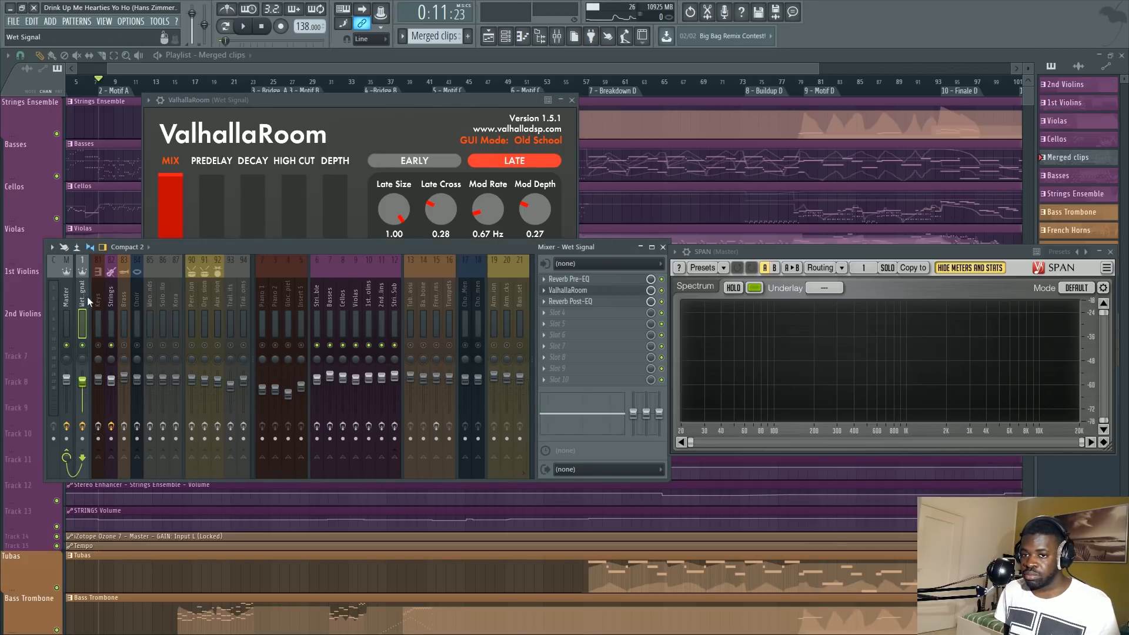
pyautogui.click(379, 107)
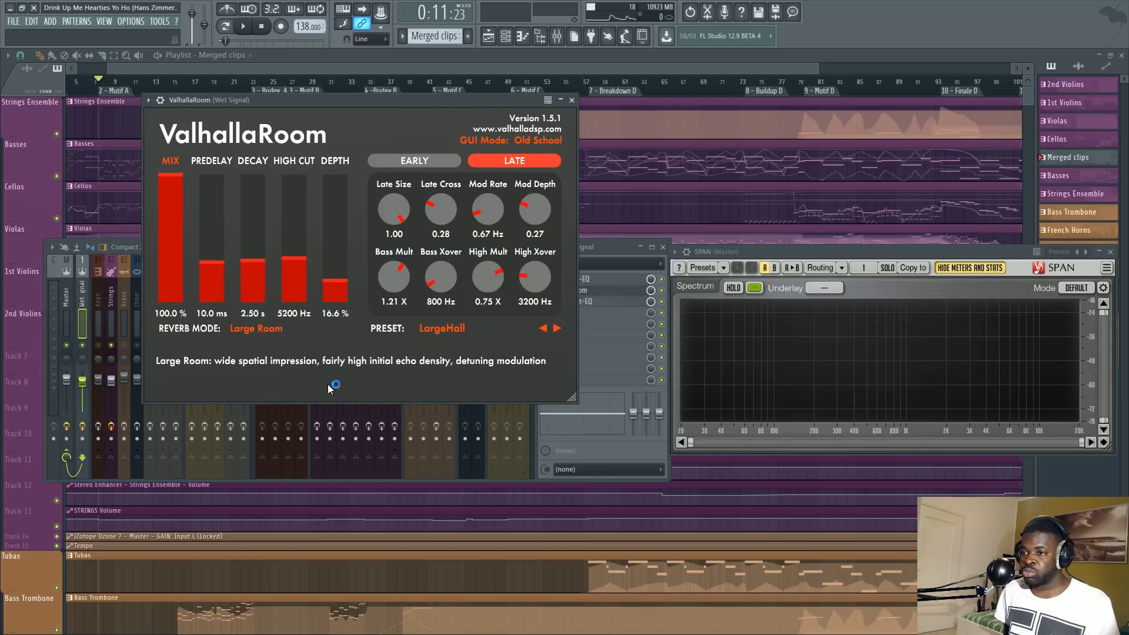
# Play the strings with the reverb send active and compare the routing of the Wet Signal and Strings tracks over the reverb window.
pyautogui.press('F9')
pyautogui.press('space')
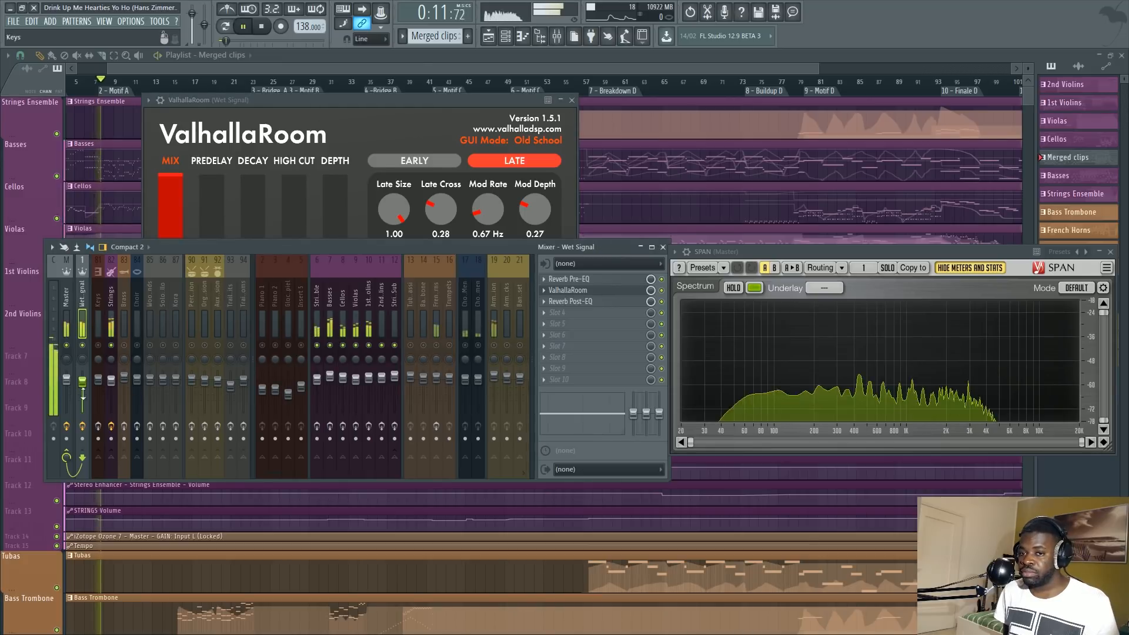
pyautogui.press('space')
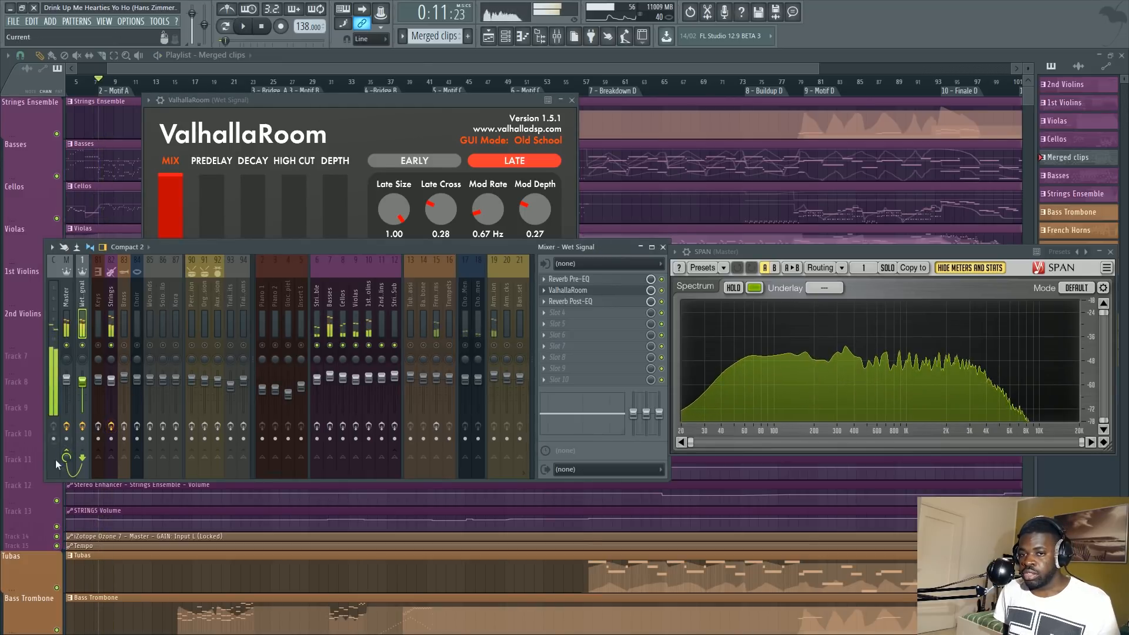
pyautogui.click(114, 298)
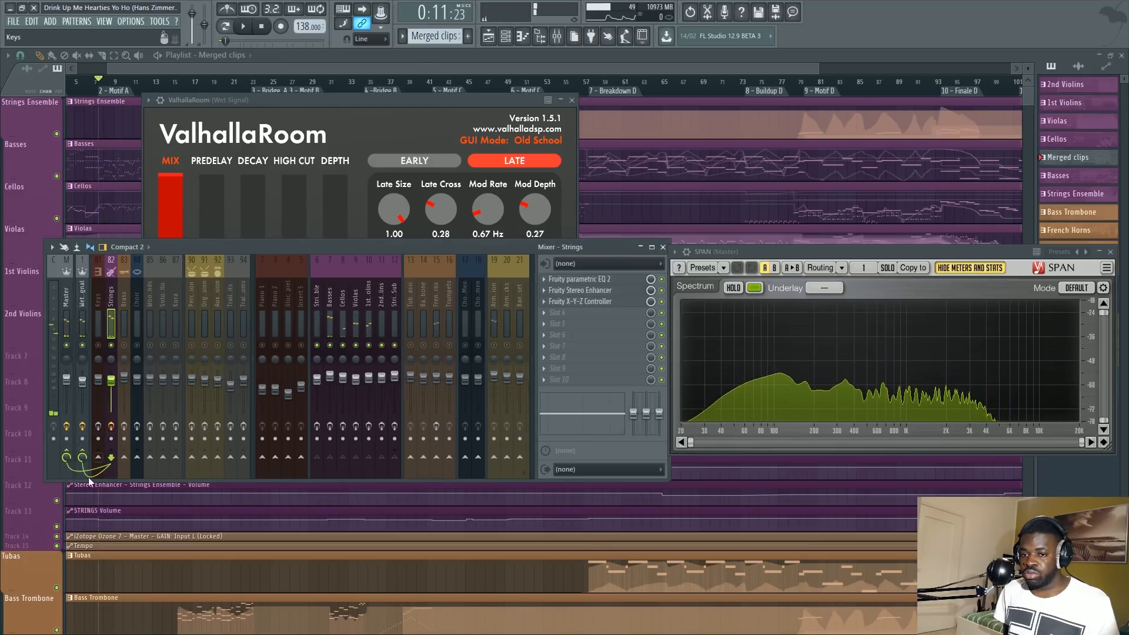
pyautogui.click(80, 298)
pyautogui.click(108, 296)
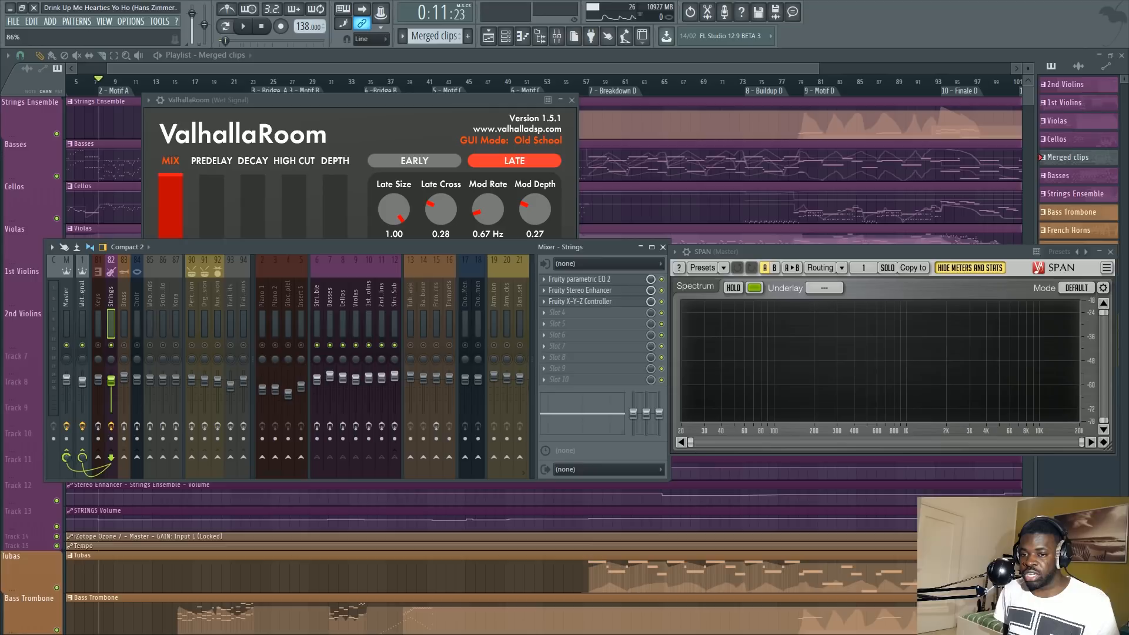
# Demonstrate varying the Strings bus's send level to Master, resetting it to its default.
pyautogui.rightClick(65, 458)
pyautogui.click(72, 464)
pyautogui.moveTo(66, 458); pyautogui.dragTo(66, 451)
pyautogui.rightClick(66, 458)
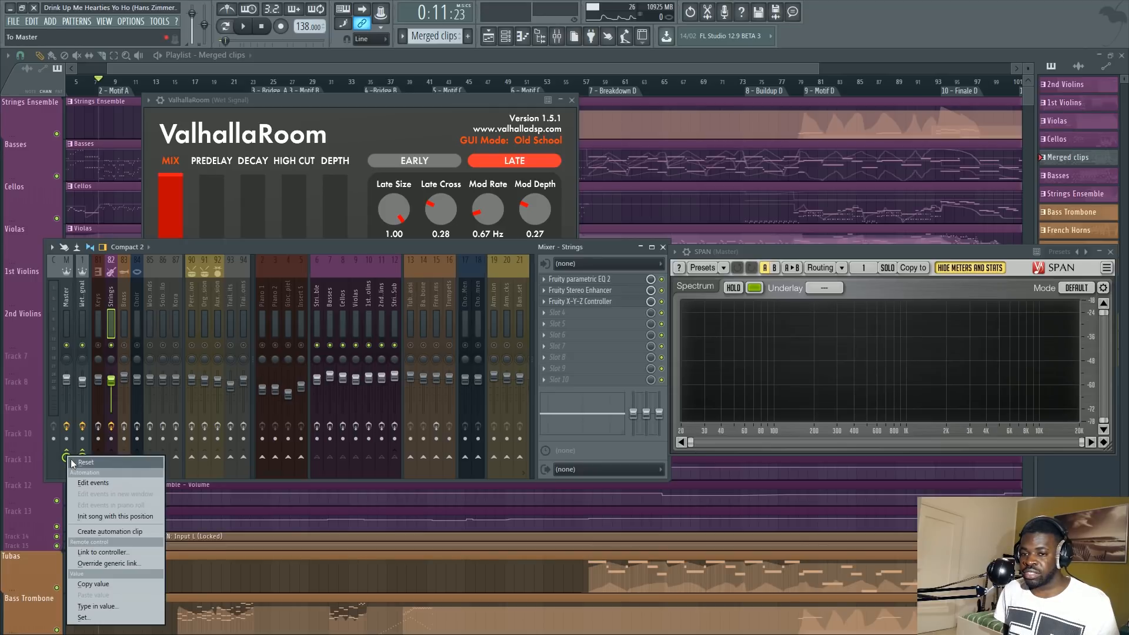
pyautogui.click(72, 464)
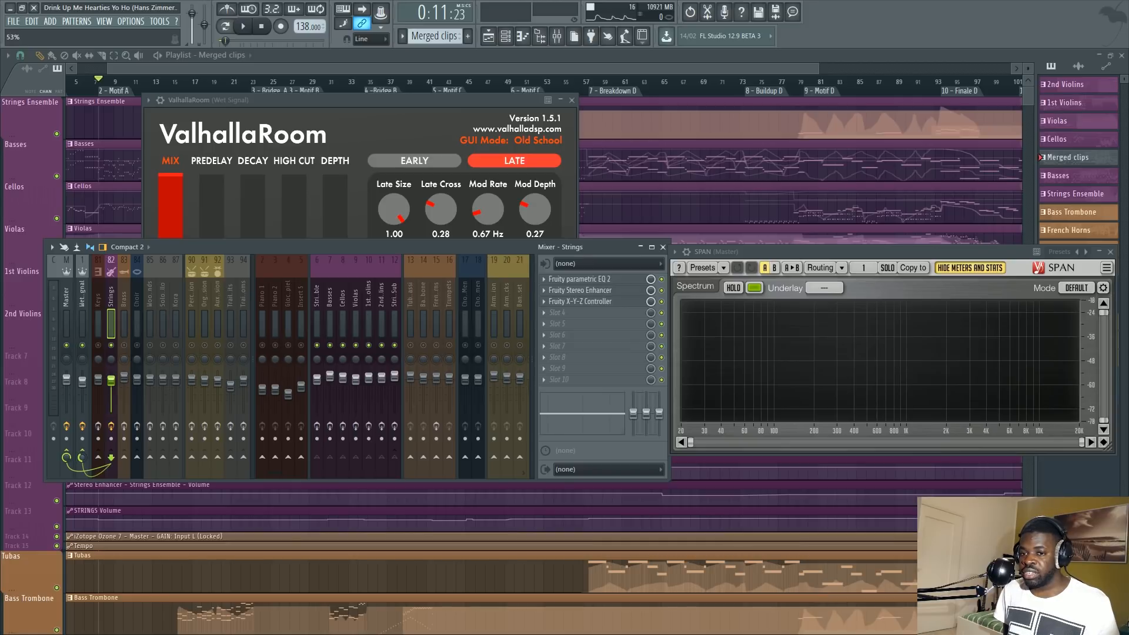
# Play the strings while adjusting the Strings bus's send level to Wet Signal, reset the level and drop the temporary Master and Wet Signal sends.
pyautogui.click(83, 456)
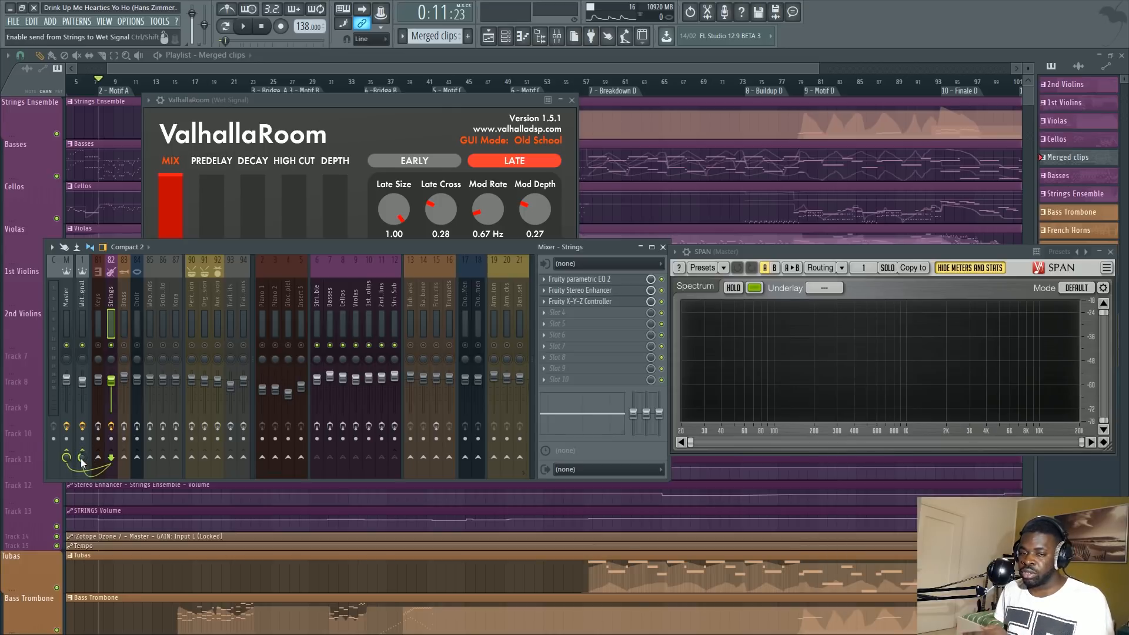
pyautogui.press('space')
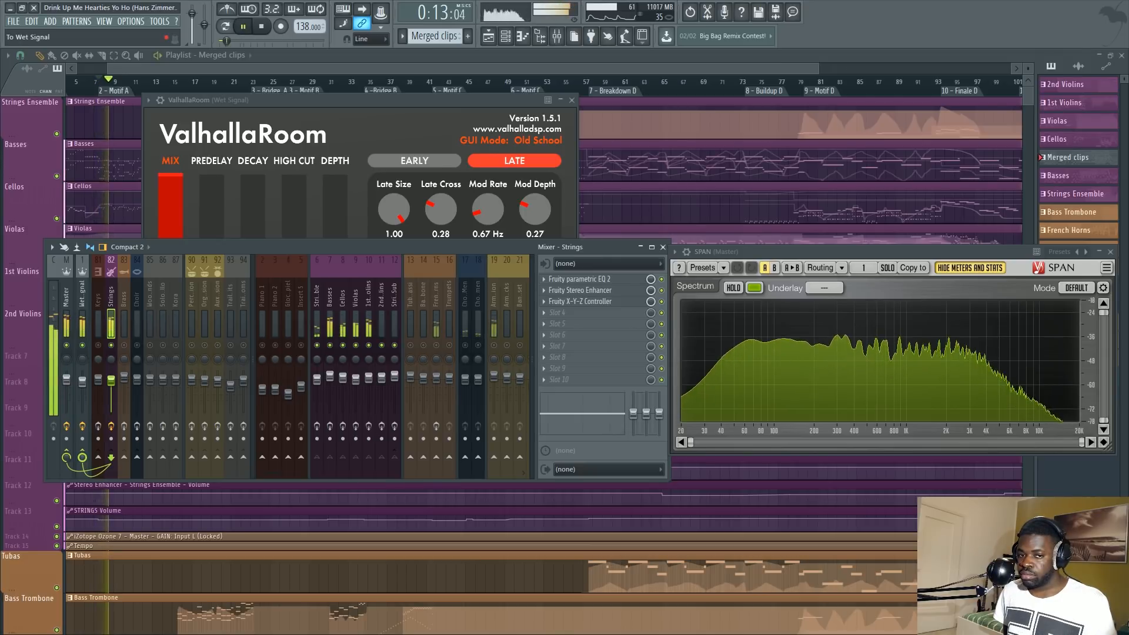
pyautogui.press('space')
pyautogui.rightClick(82, 460)
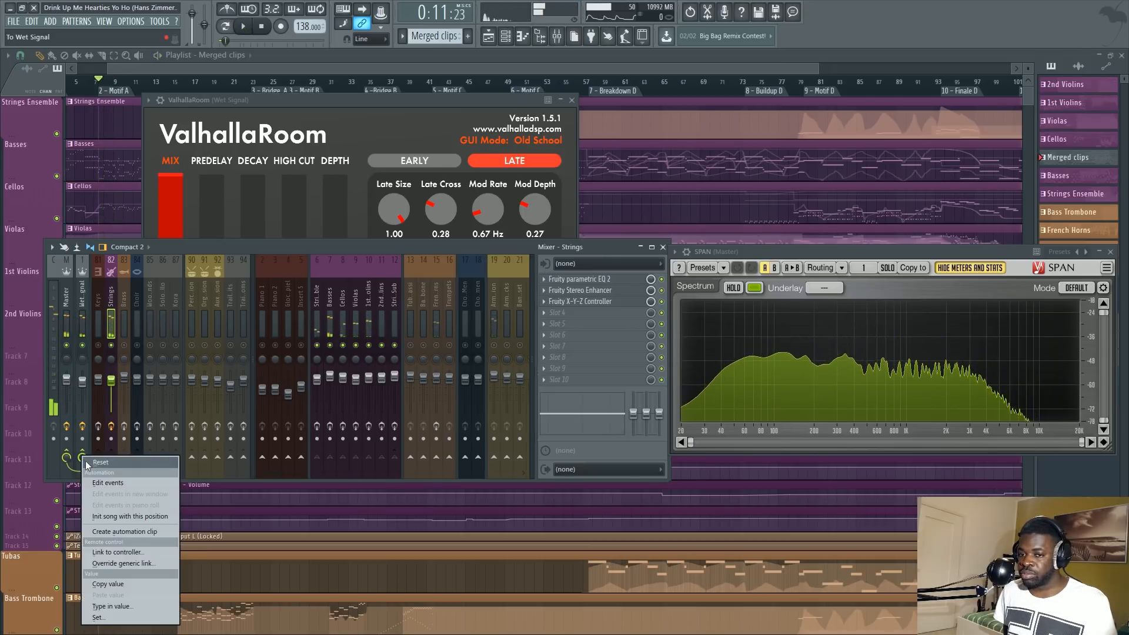
pyautogui.click(103, 466)
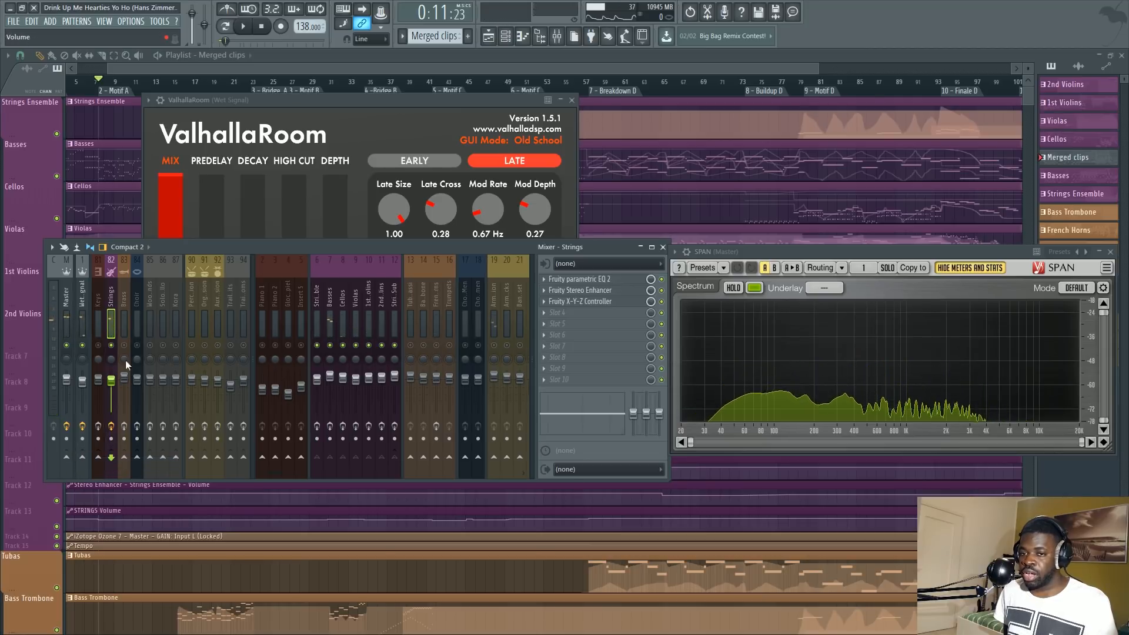
# Route the Strings bus back to the Orchestra Dry and Wet buses and open its Fruity X-Y-Z Controller over the mixer.
pyautogui.moveTo(529, 349); pyautogui.dragTo(429, 354)
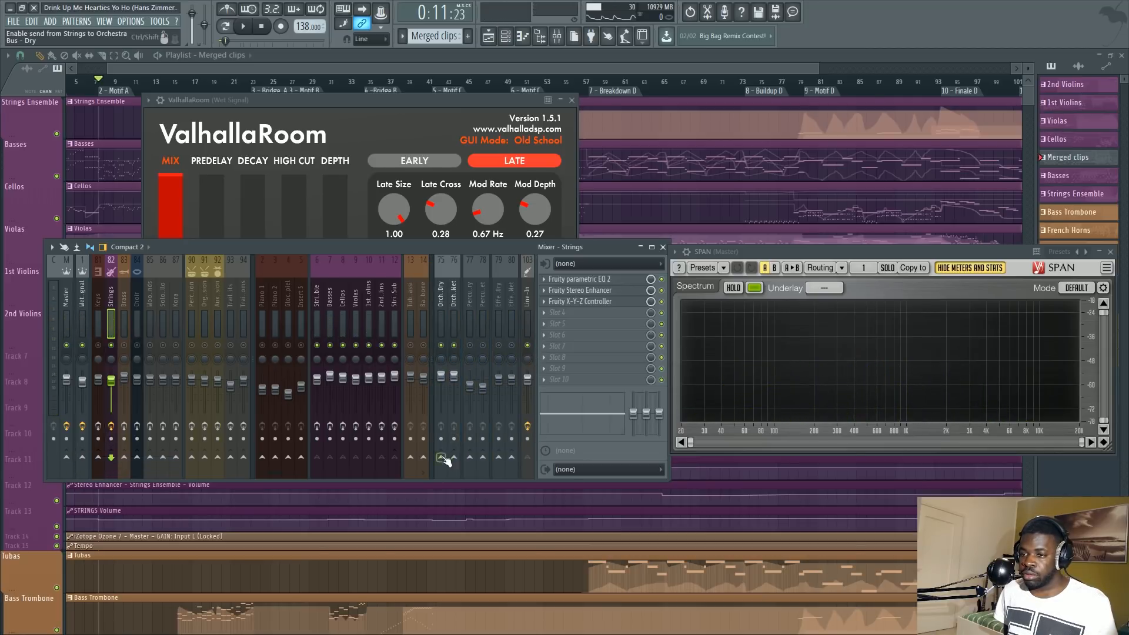
pyautogui.click(600, 301)
pyautogui.moveTo(238, 241); pyautogui.dragTo(403, 190)
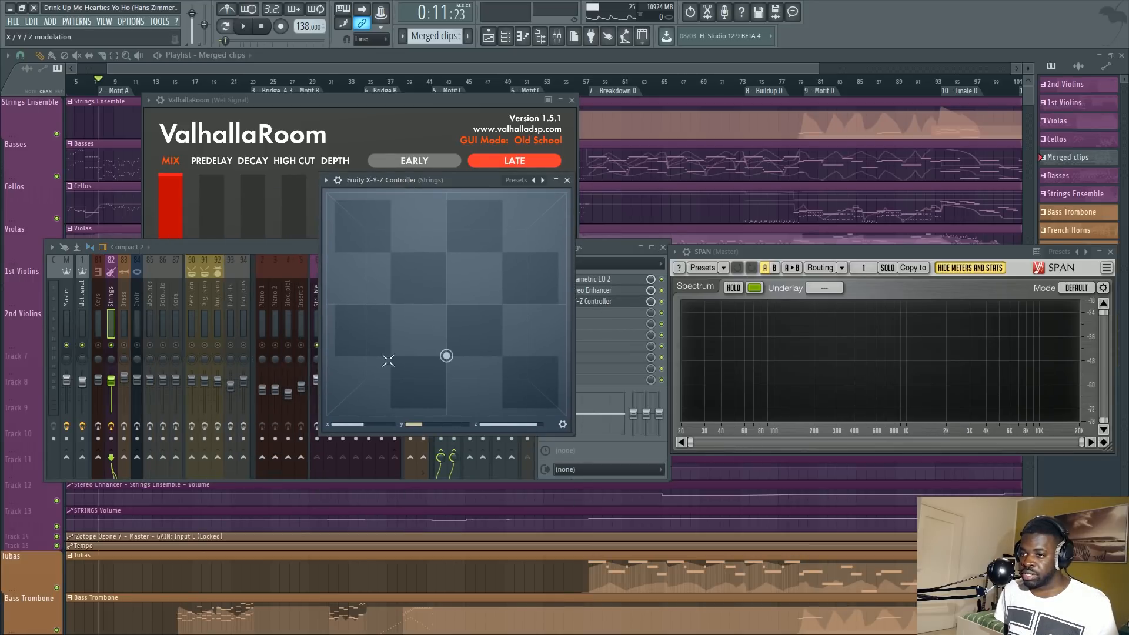
# Play the strings while lowering the X-Y-Z Controller's point along the Y axis, and reset its X value.
pyautogui.press('space')
pyautogui.moveTo(448, 357); pyautogui.dragTo(433, 411)
pyautogui.press('space')
pyautogui.rightClick(365, 424)
pyautogui.click(385, 435)
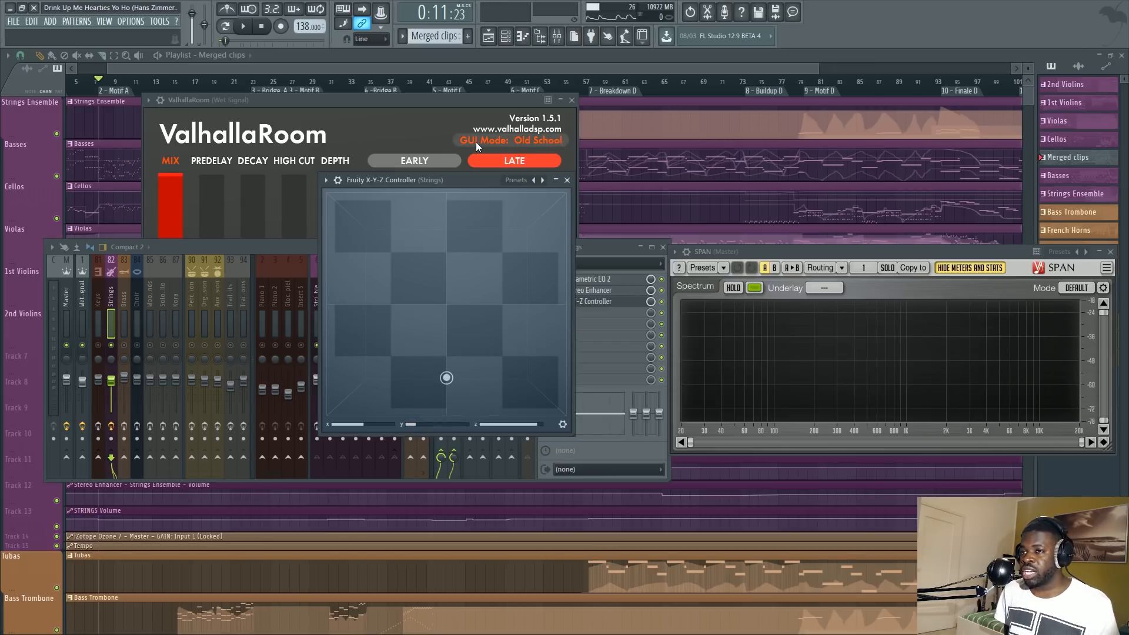
# Move the X-Y-Z Controller higher, reopen ValhallaRoom on Wet Signal and examine its Mix setting.
pyautogui.click(571, 101)
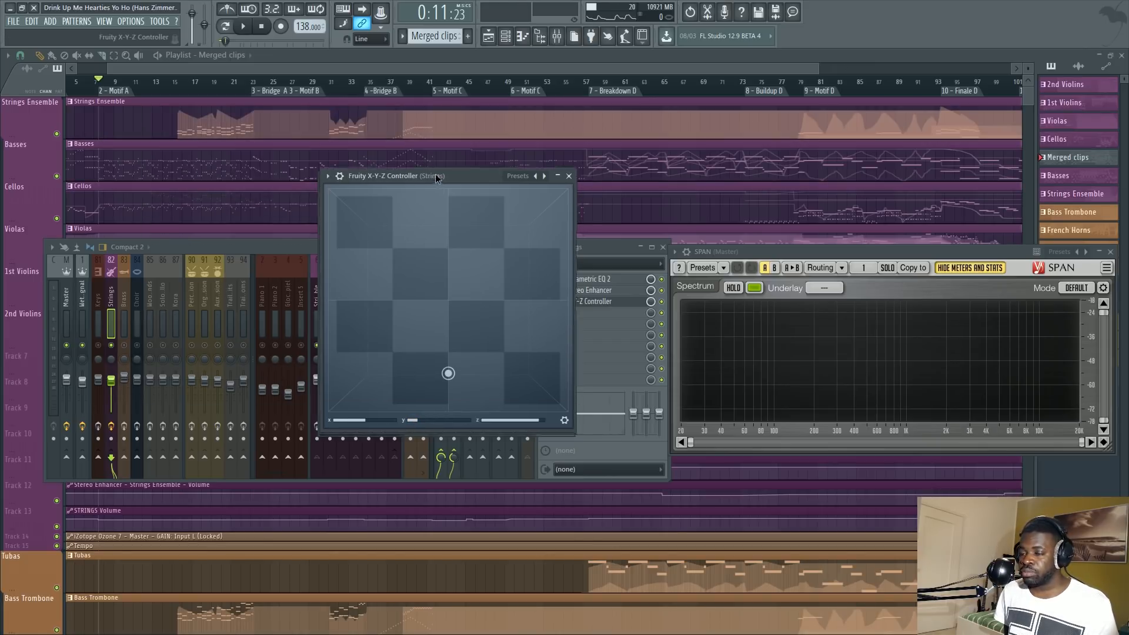
pyautogui.moveTo(449, 184); pyautogui.dragTo(456, 143)
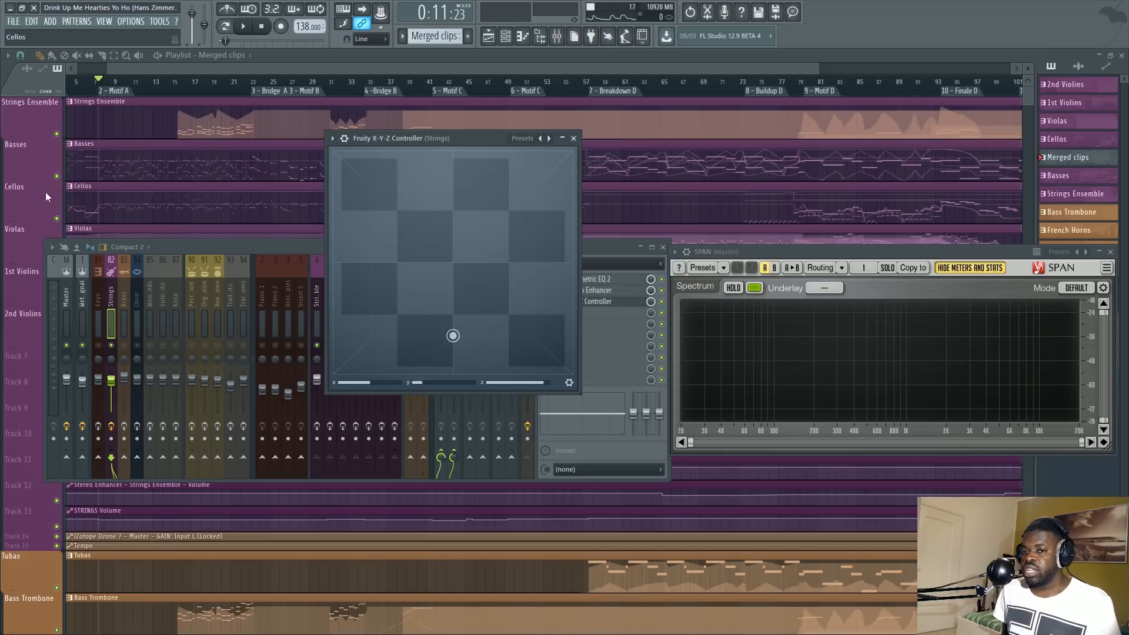
pyautogui.click(79, 294)
pyautogui.click(594, 291)
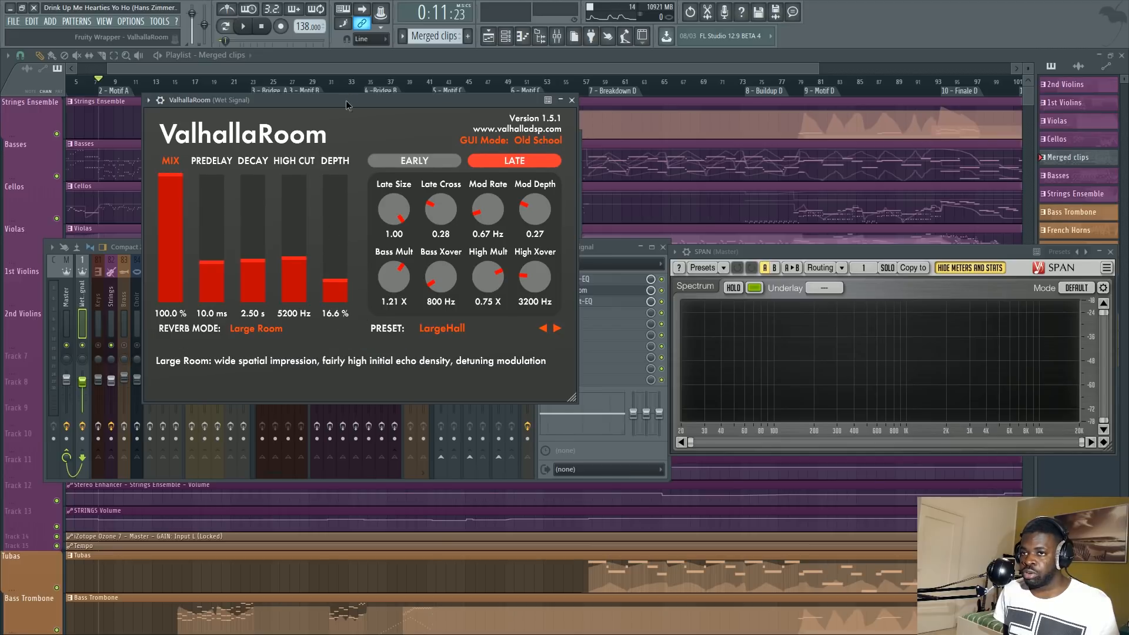
pyautogui.moveTo(247, 100); pyautogui.dragTo(172, 141)
pyautogui.click(104, 206)
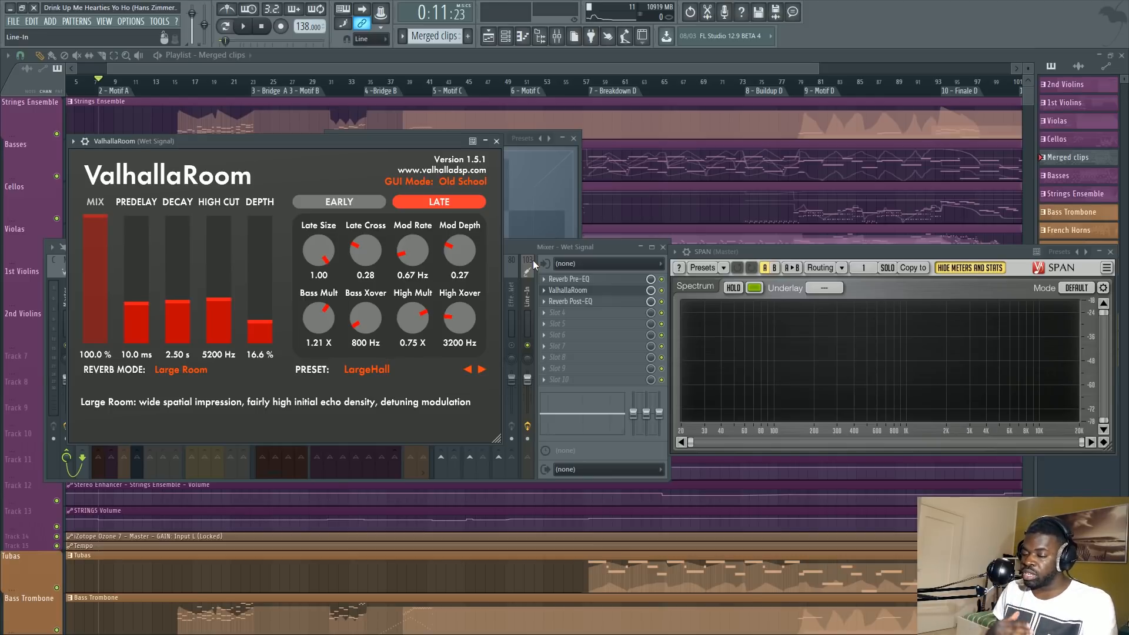
# Close ValhallaRoom, reselect the Strings bus and bring its X-Y-Z Controller in front of the mixer.
pyautogui.click(497, 142)
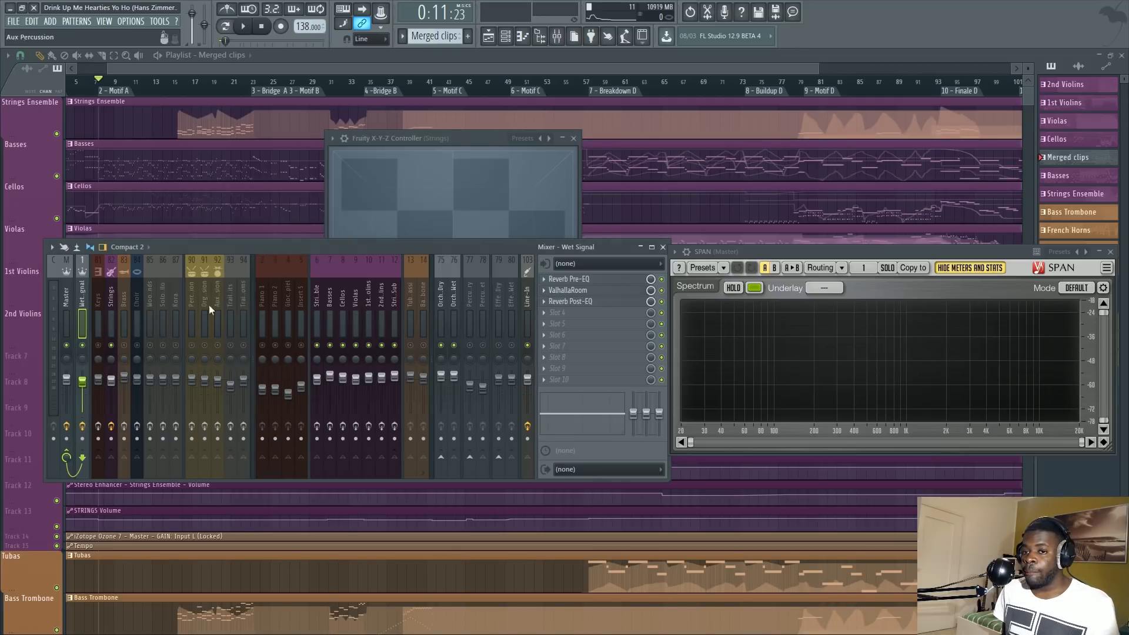
pyautogui.click(113, 302)
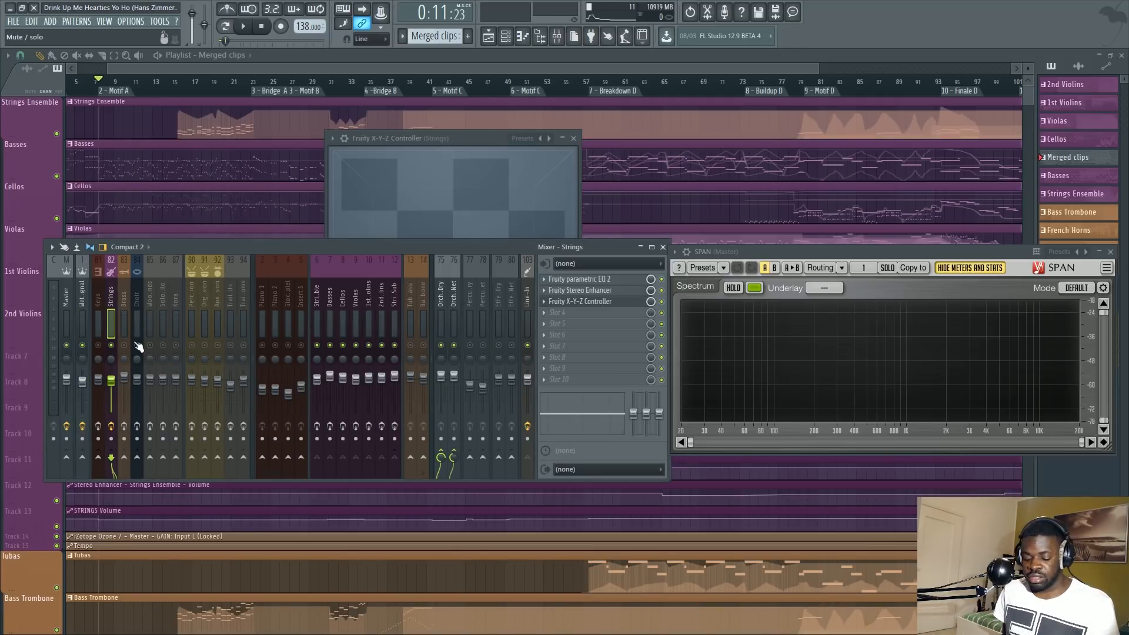
pyautogui.click(464, 158)
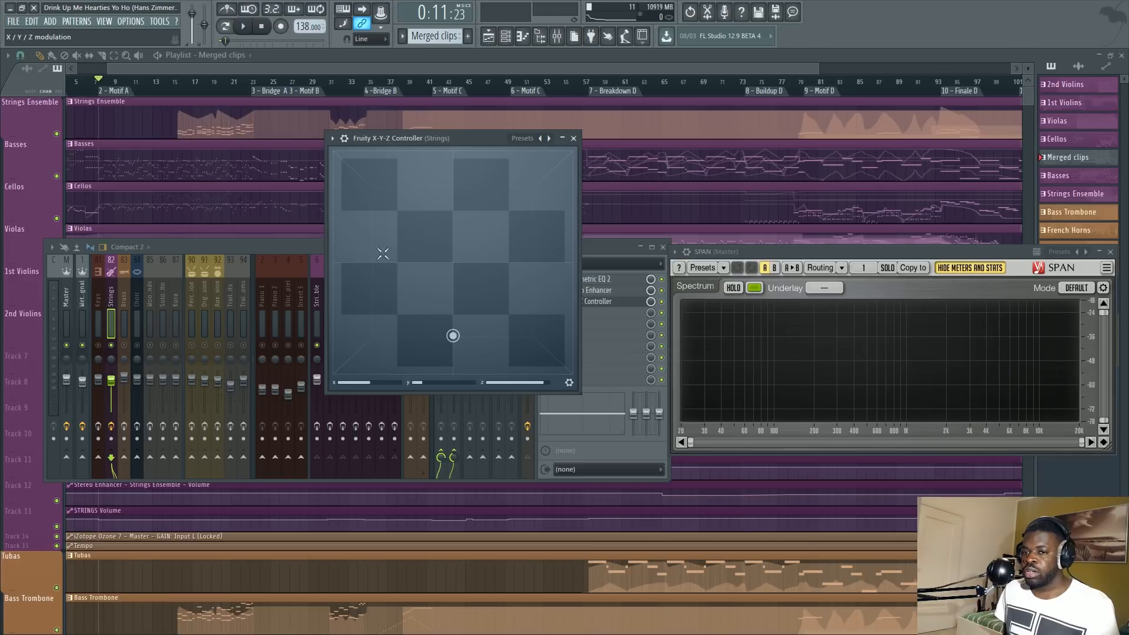
# Nudge the Strings X-Y-Z Controller's point down and back up along the Y axis, and close the controller.
pyautogui.moveTo(437, 400); pyautogui.dragTo(423, 386)
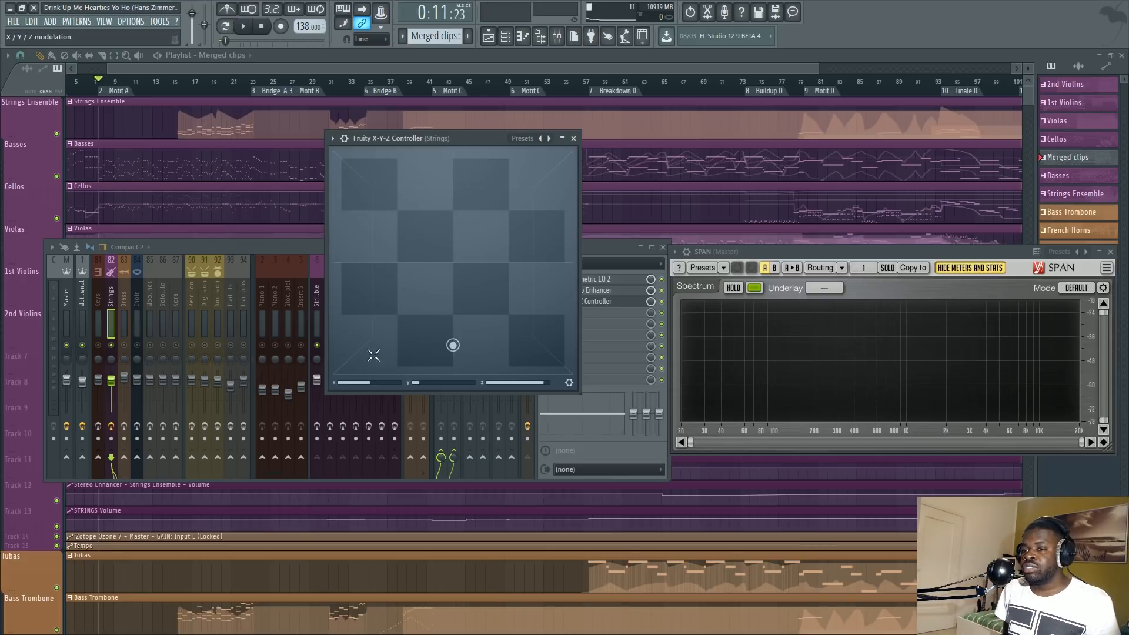
pyautogui.moveTo(415, 382); pyautogui.dragTo(415, 374)
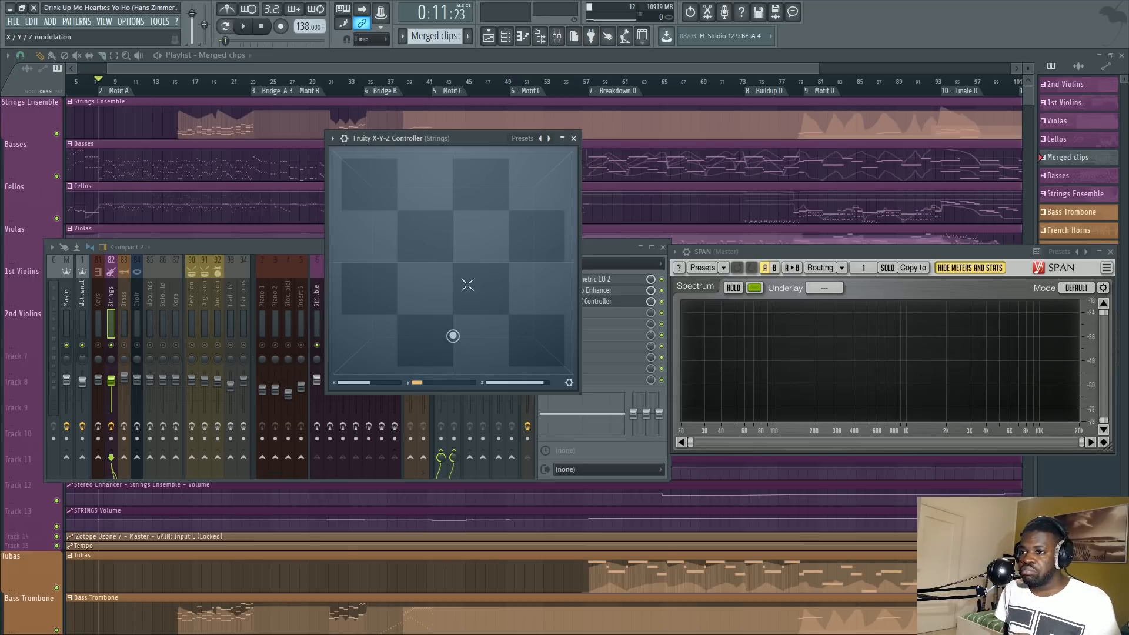
pyautogui.click(574, 139)
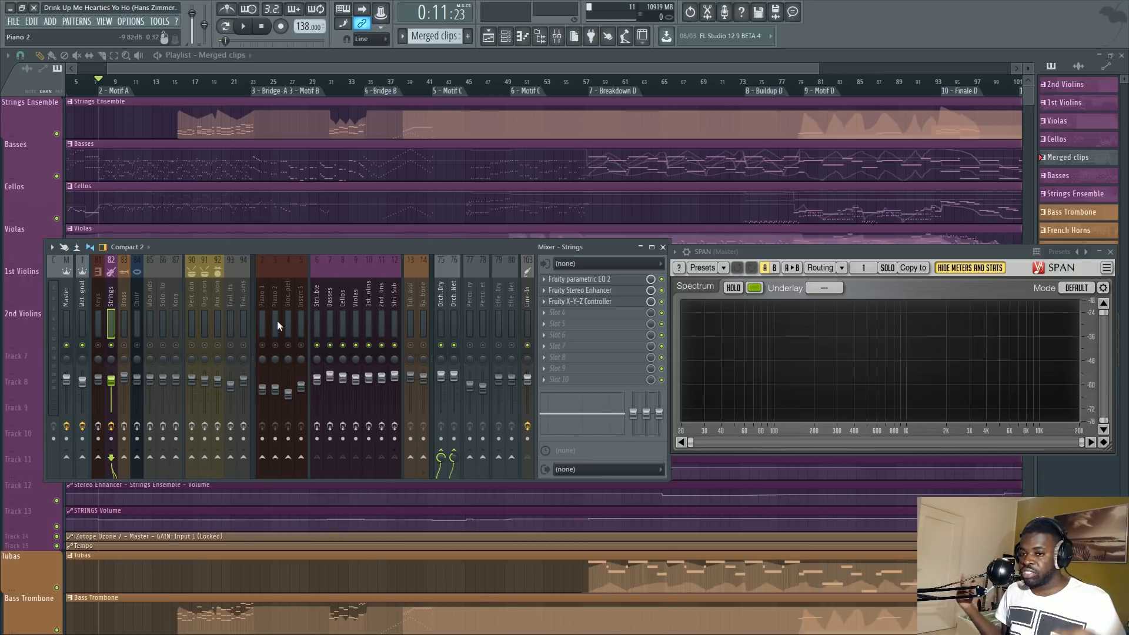
# Examine the Percussion bus's Fruity X-Y-Z Controller, close it, and select the Organic Percussion bus.
pyautogui.click(192, 299)
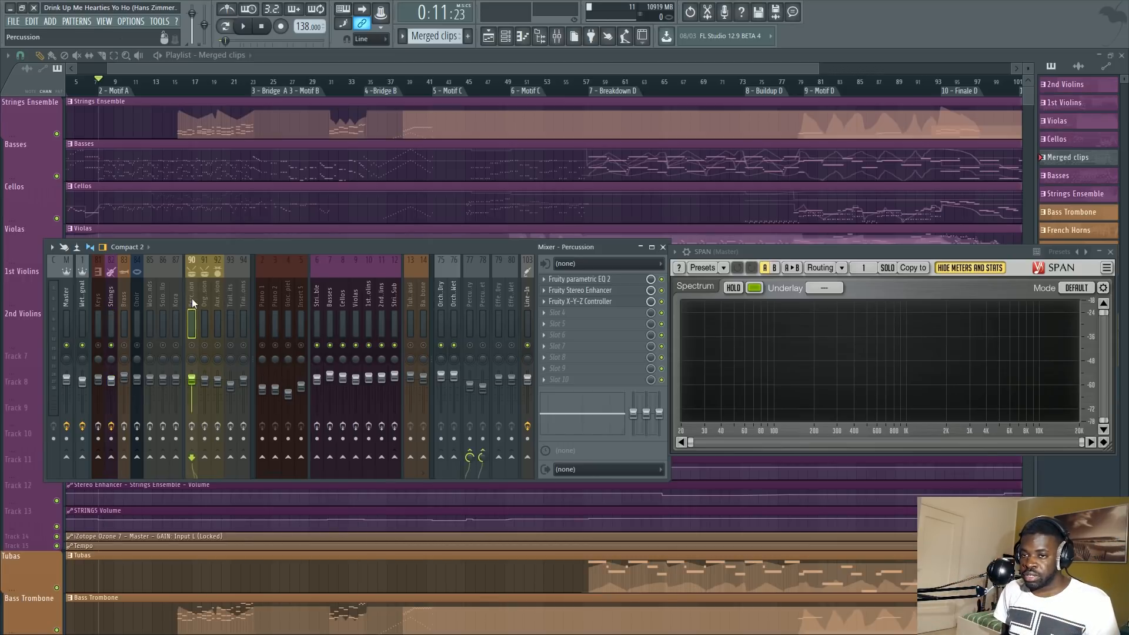
pyautogui.click(587, 302)
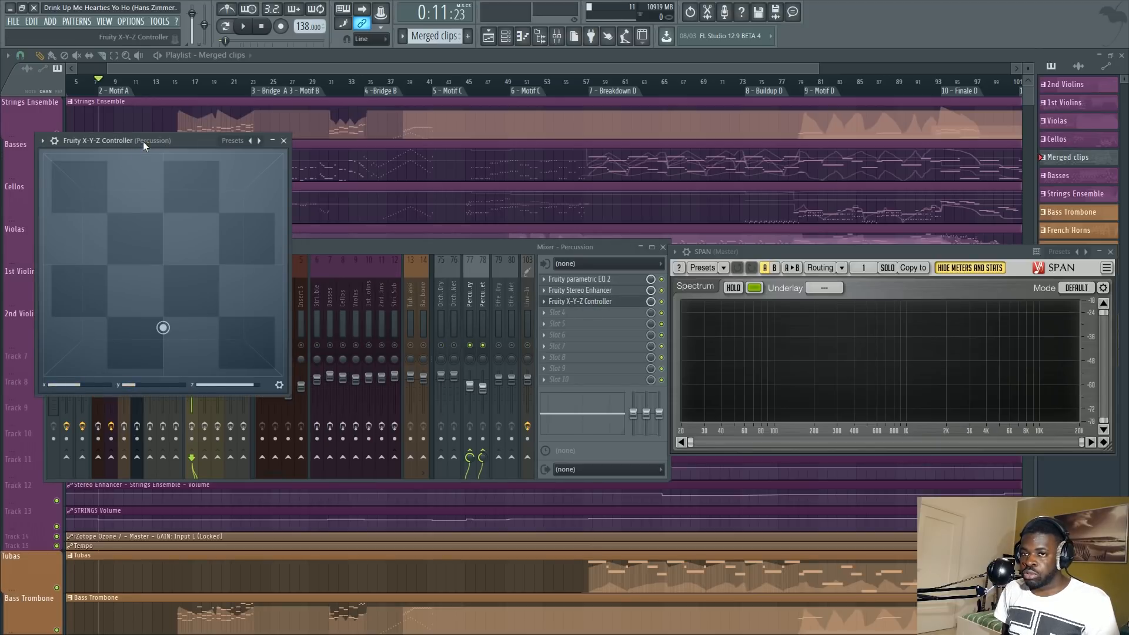
pyautogui.moveTo(143, 141); pyautogui.dragTo(372, 141)
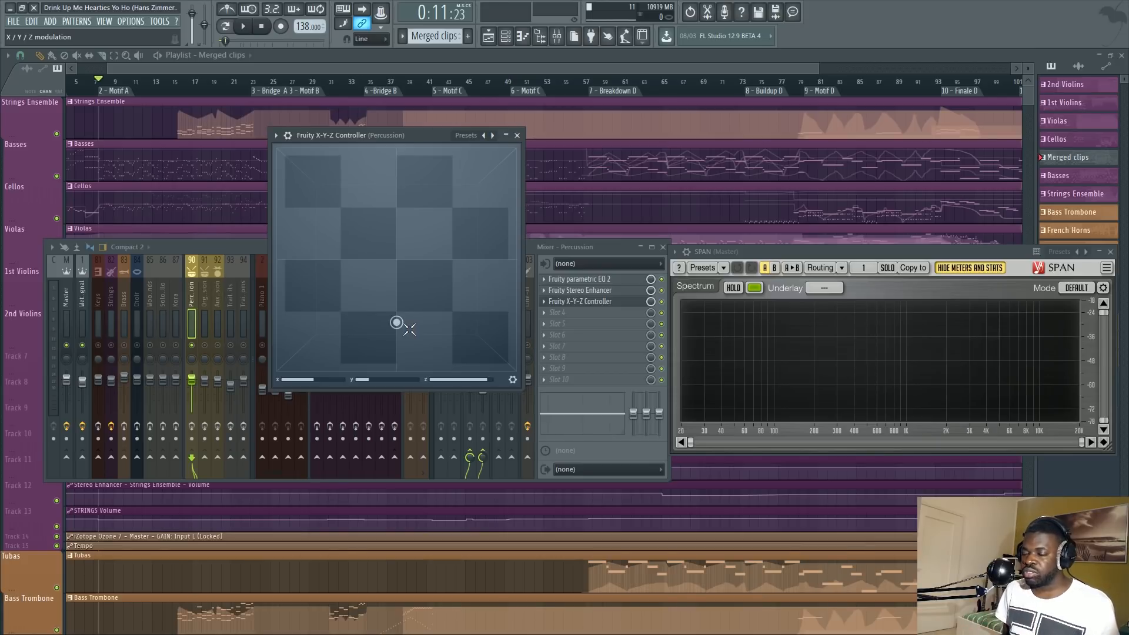
pyautogui.click(517, 135)
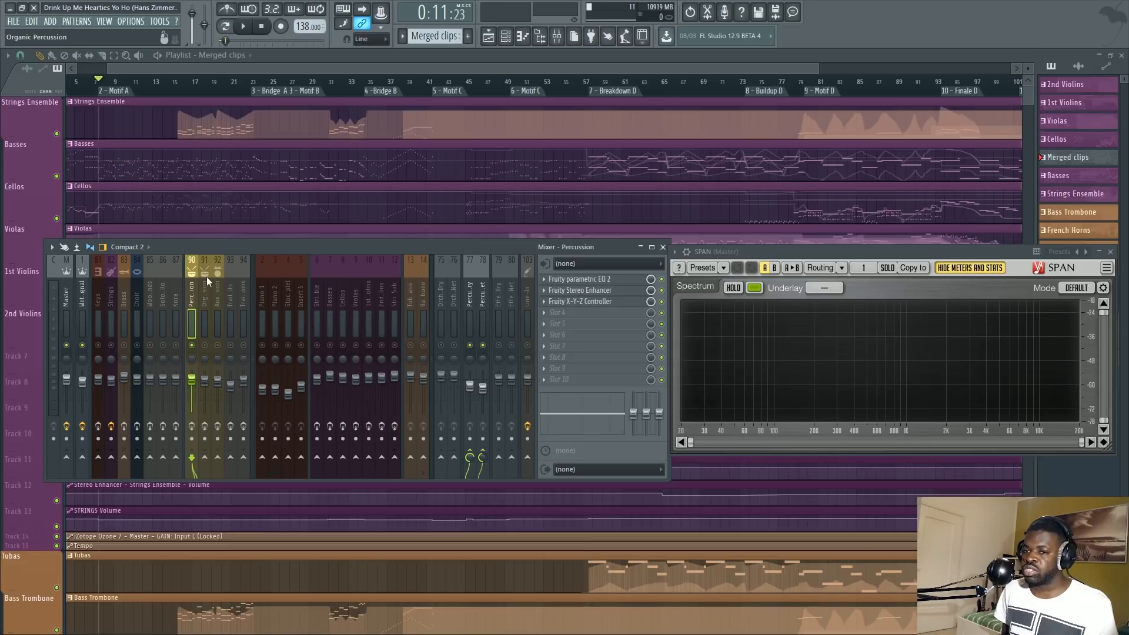
pyautogui.click(203, 307)
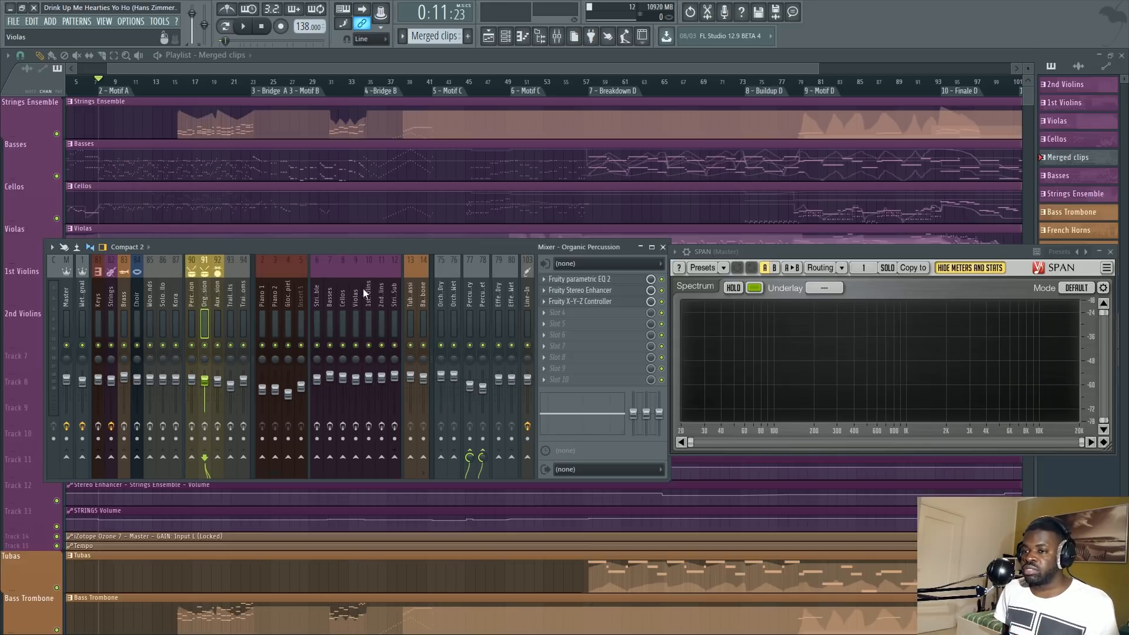
# Open Reverb Post-EQ and Reverb Pre-EQ on the Wet Signal track, examine the Pre-EQ curve and close the Pre-EQ.
pyautogui.moveTo(369, 249); pyautogui.dragTo(352, 263)
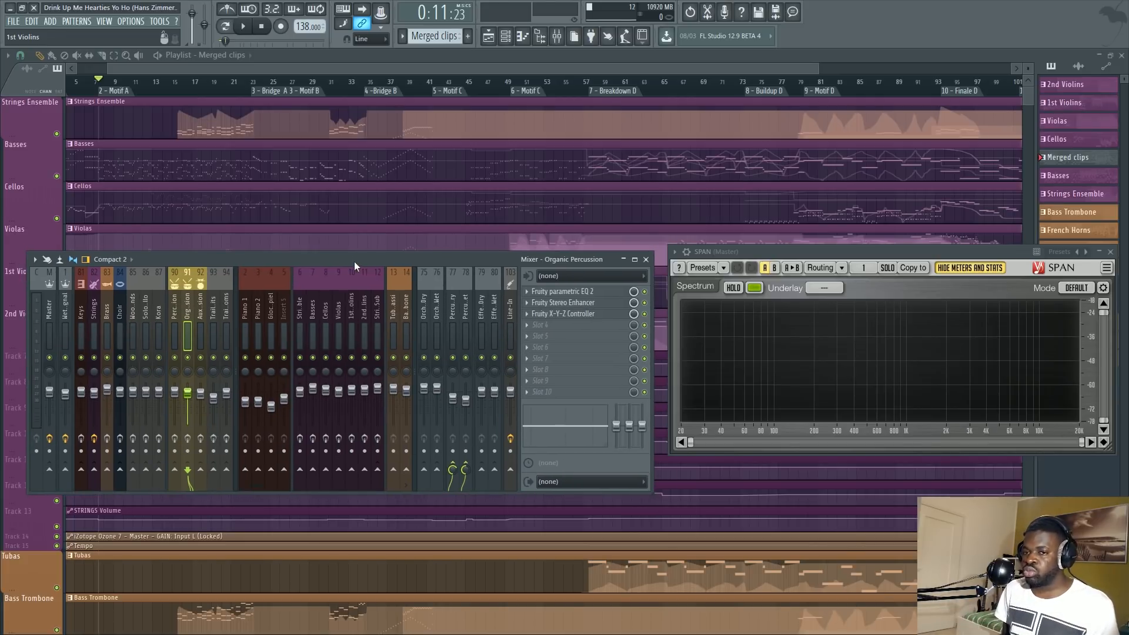
pyautogui.click(65, 329)
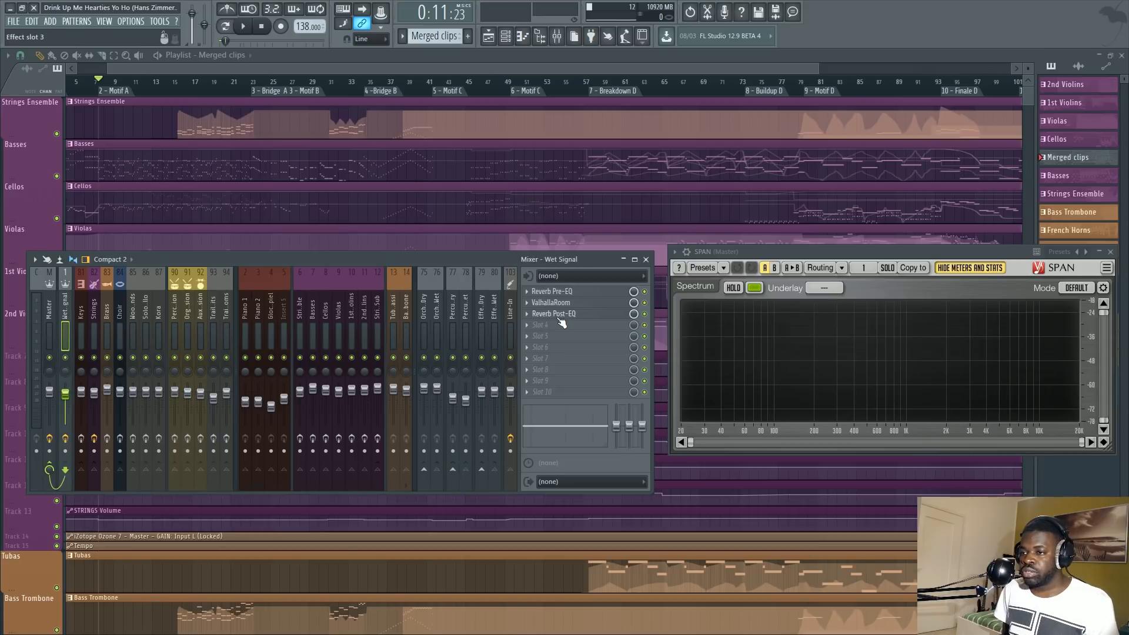
pyautogui.click(555, 315)
pyautogui.click(553, 292)
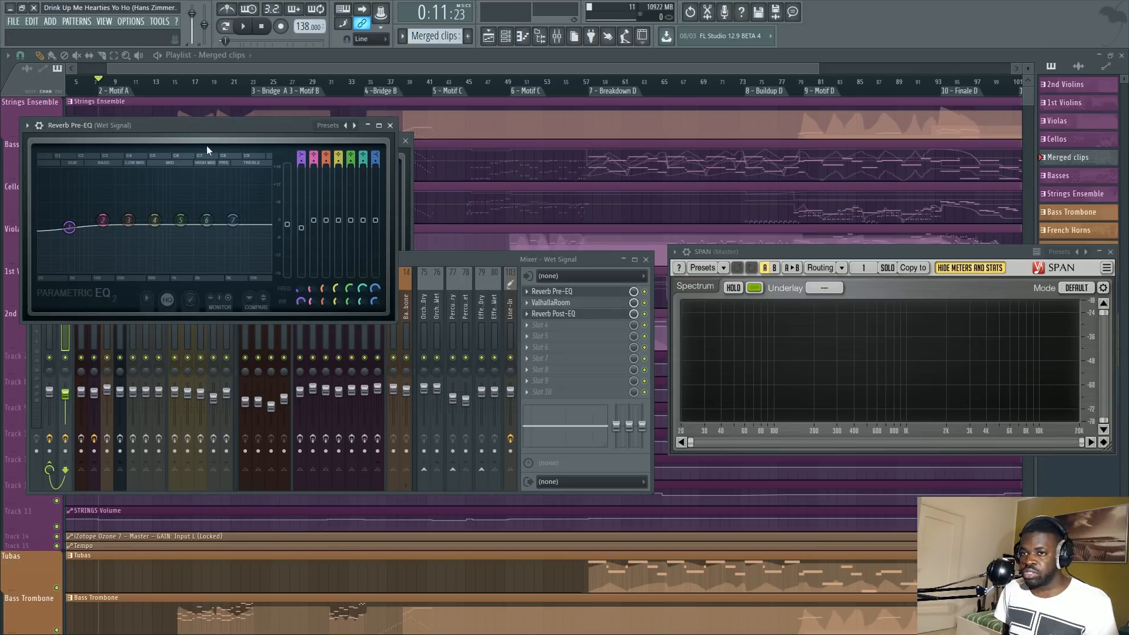
pyautogui.moveTo(213, 127); pyautogui.dragTo(401, 141)
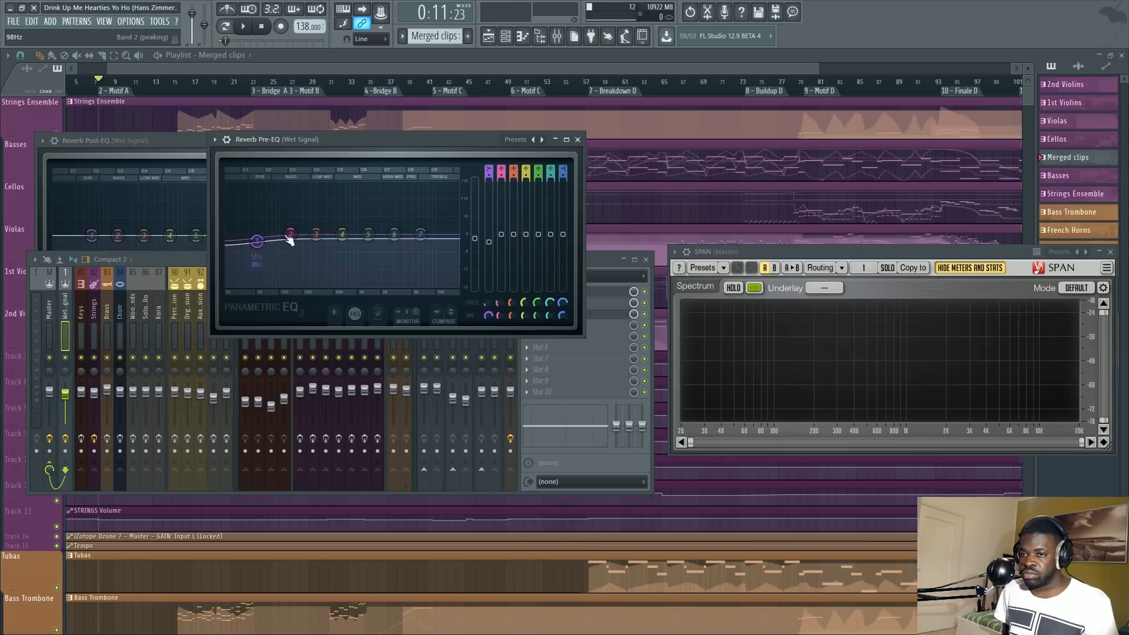
pyautogui.click(578, 140)
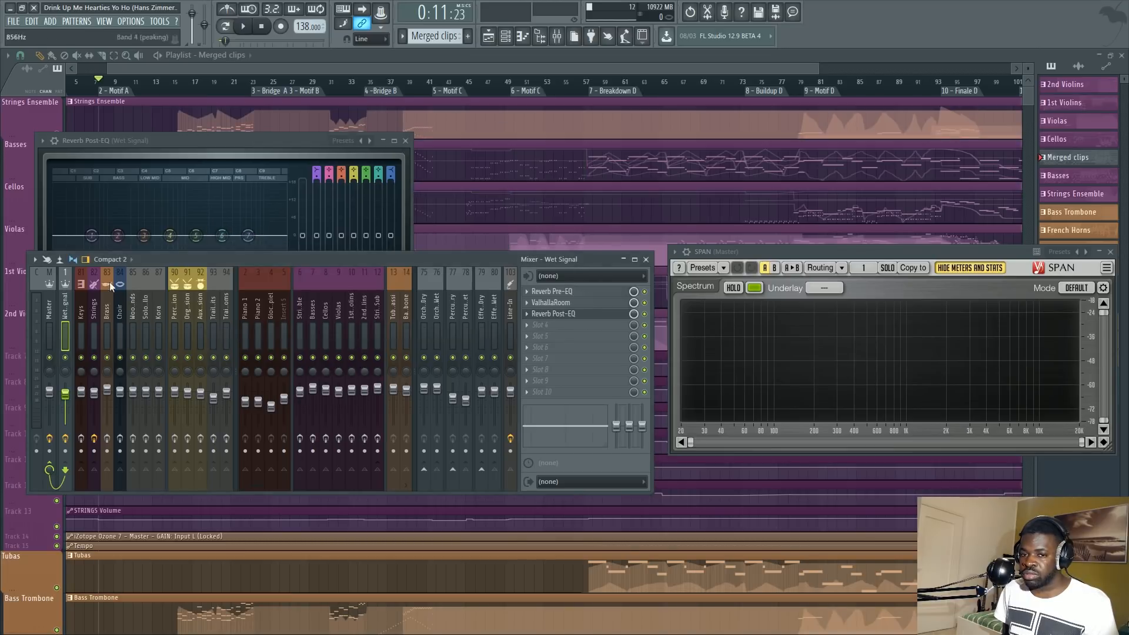
# Open ValhallaRoom on the Wet Signal track, examine its reverb settings and close it.
pyautogui.click(595, 303)
pyautogui.moveTo(271, 139); pyautogui.dragTo(390, 137)
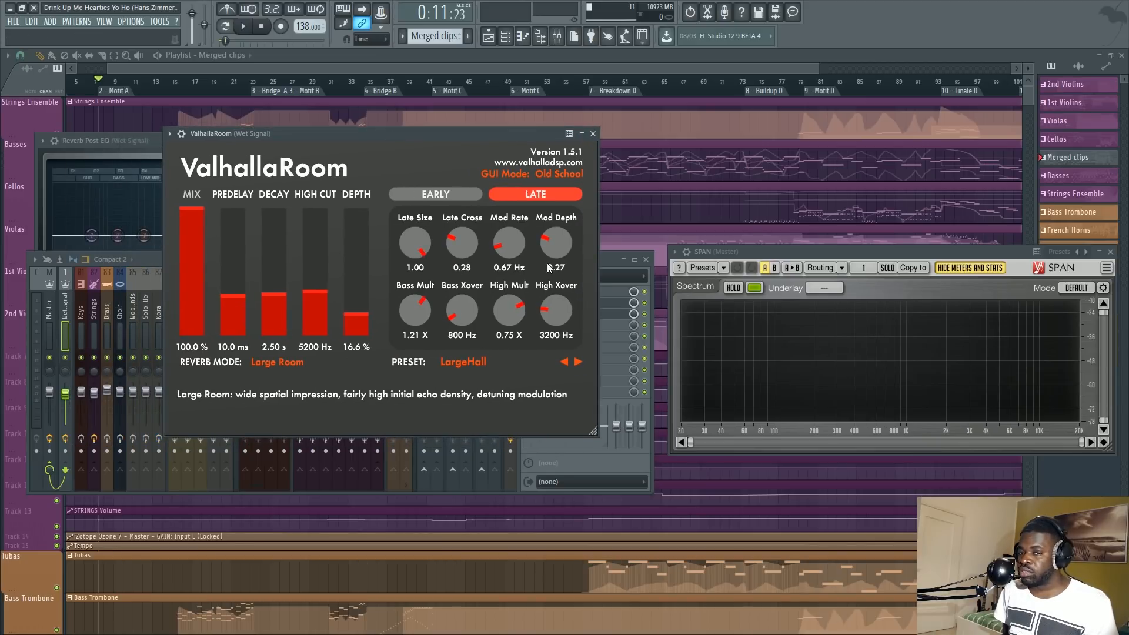
pyautogui.click(593, 134)
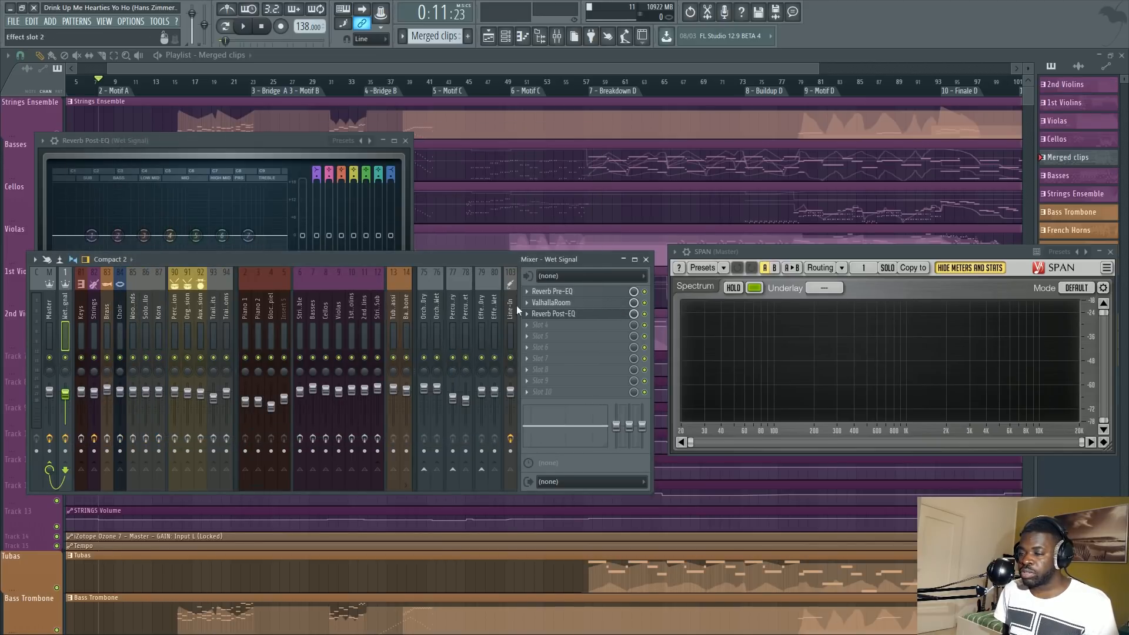
# Zoom the playlist out to the whole song, and inspect the Brass and Choir buses' effect chains in the mixer.
pyautogui.click(441, 88)
pyautogui.scroll(-3, 441, 88)
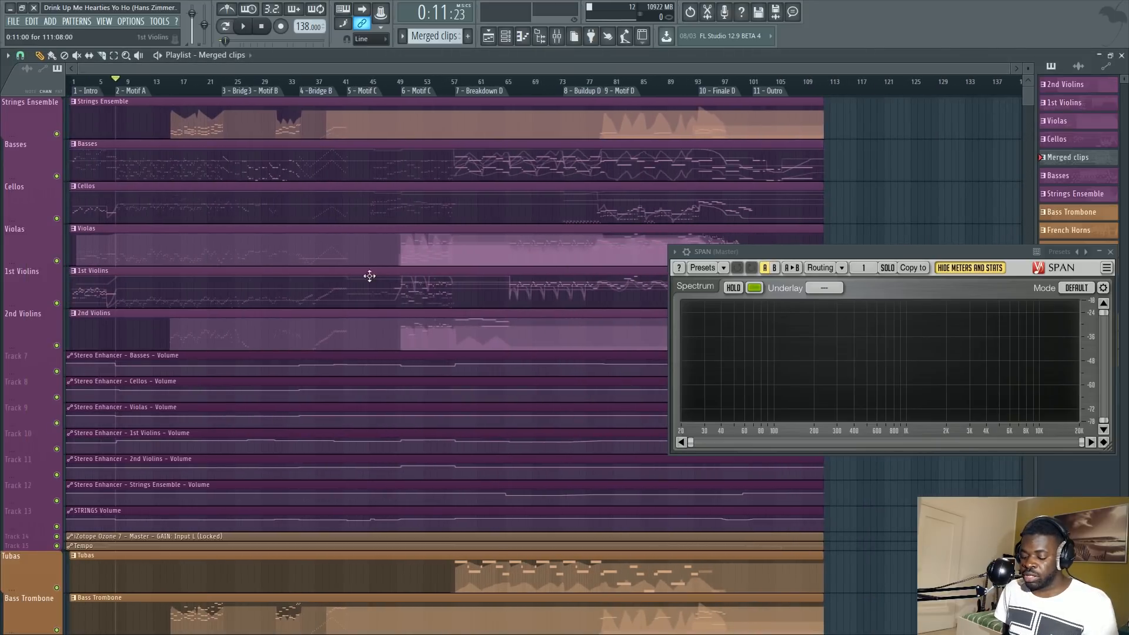
pyautogui.press('F9')
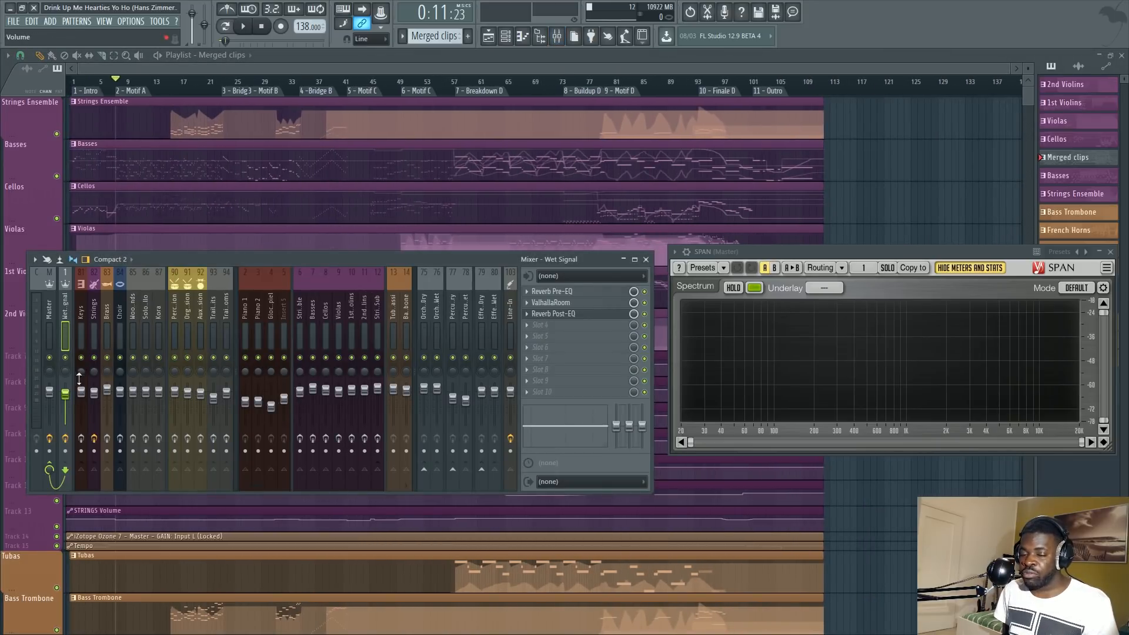
pyautogui.click(107, 308)
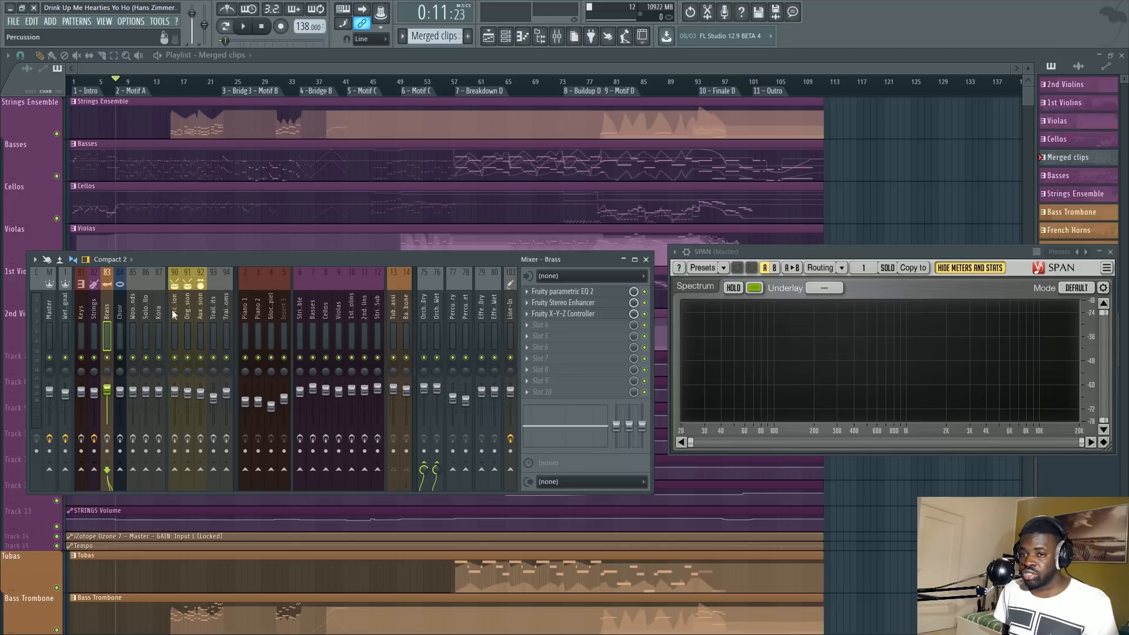
pyautogui.click(122, 305)
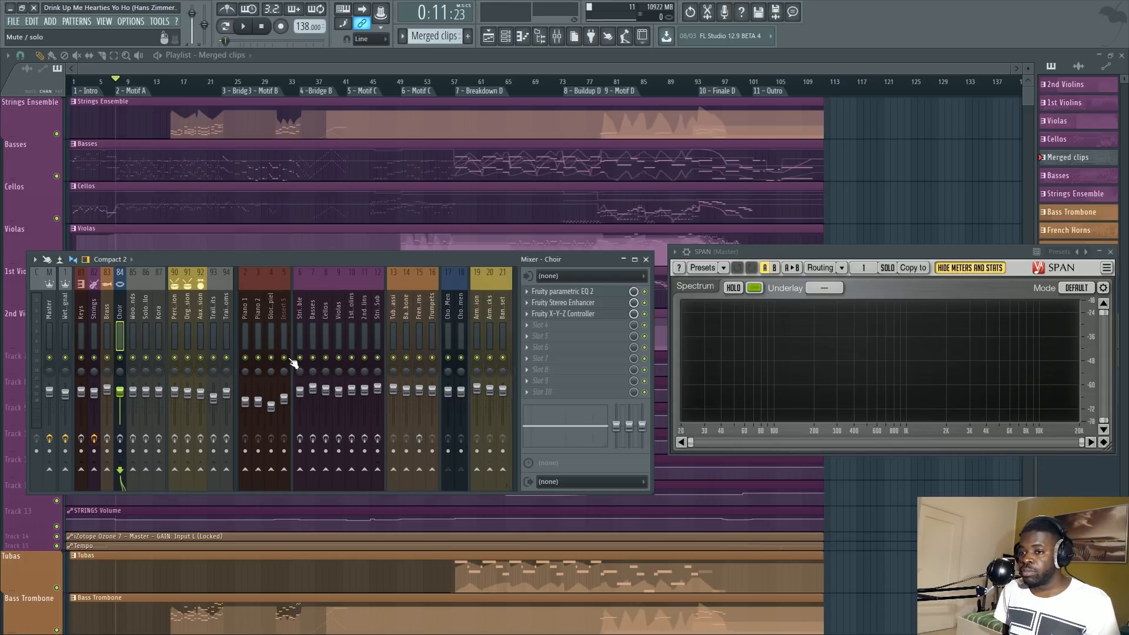
# Hide the mixer, examine the whole arrangement from strings to percussion in the playlist, and show the mixer again.
pyautogui.press('F9')
pyautogui.scroll(-3, 857, 202)
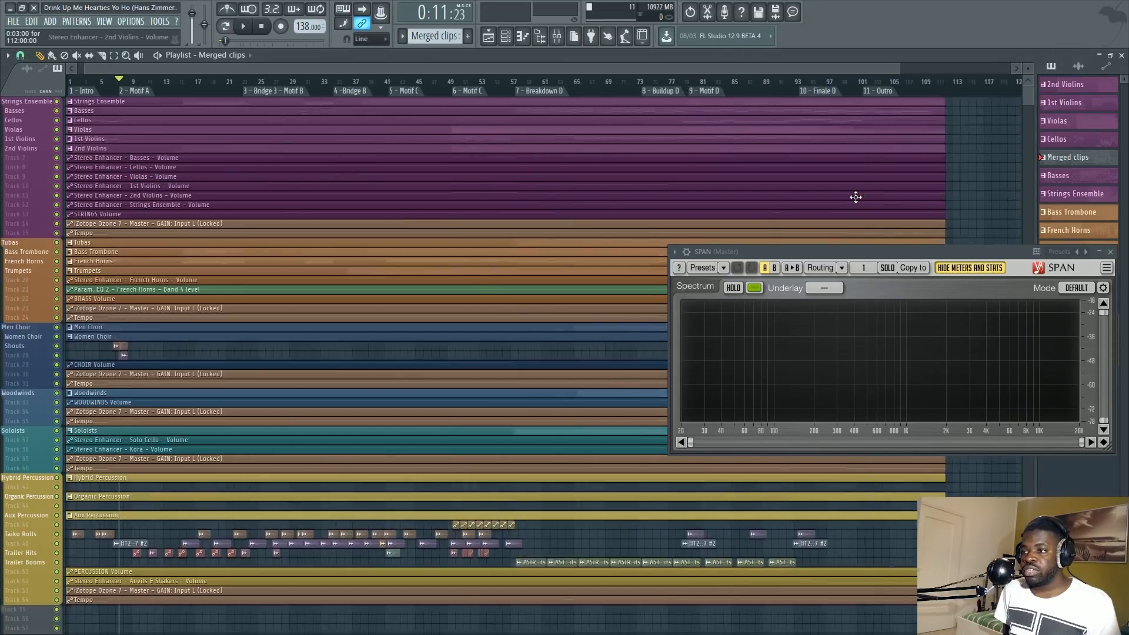
pyautogui.scroll(3, 859, 201)
pyautogui.scroll(-3, 851, 203)
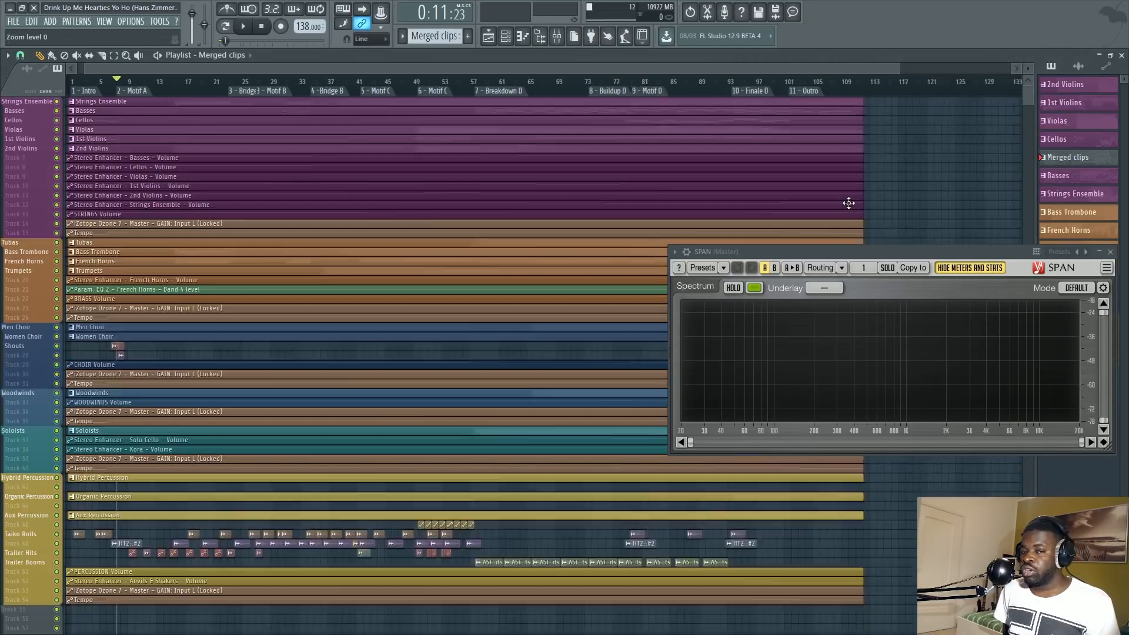
pyautogui.scroll(3, 852, 207)
pyautogui.press('F9')
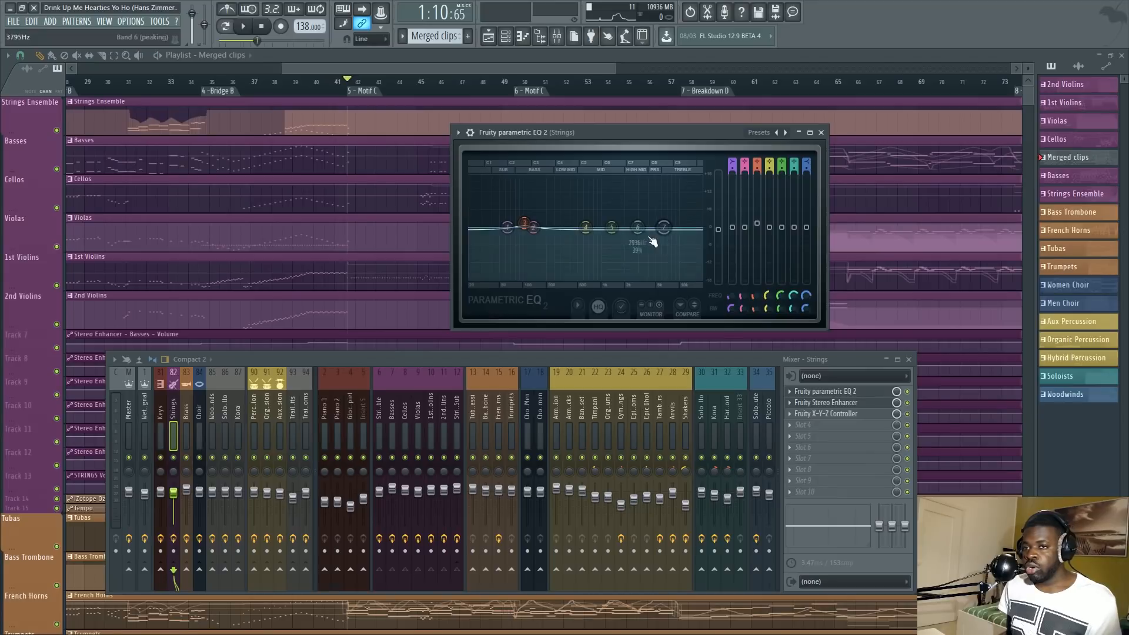
# Close the Strings Fruity parametric EQ 2 and the mixer, and examine the playlist around the two Motif C sections.
pyautogui.press('F12')
pyautogui.scroll(-1, 376, 412)
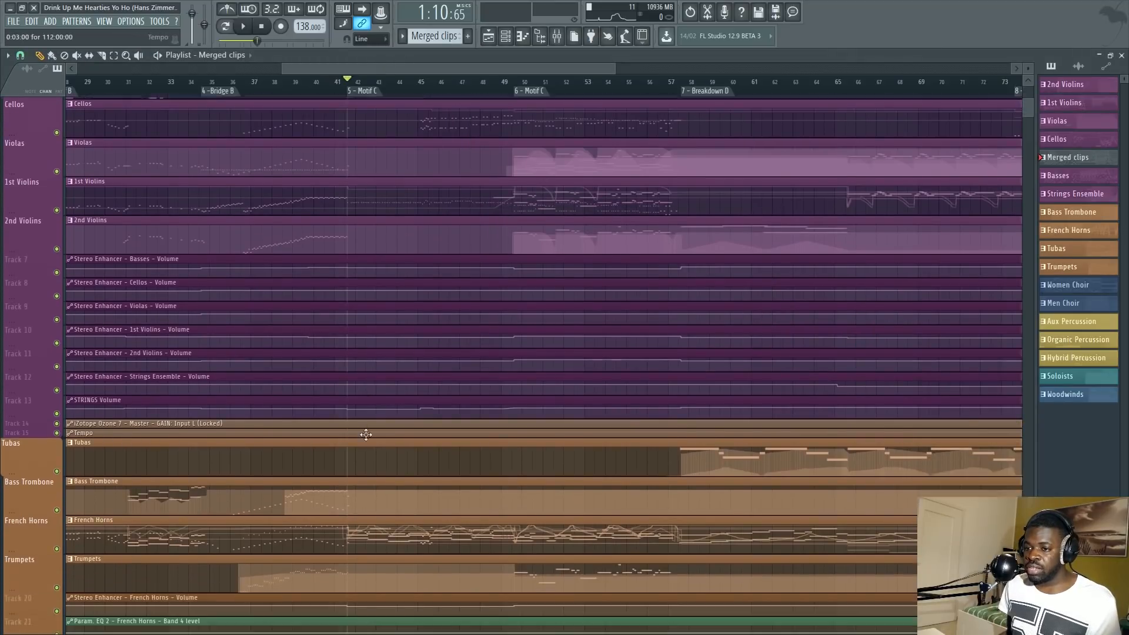
pyautogui.scroll(1, 392, 386)
pyautogui.press('F9')
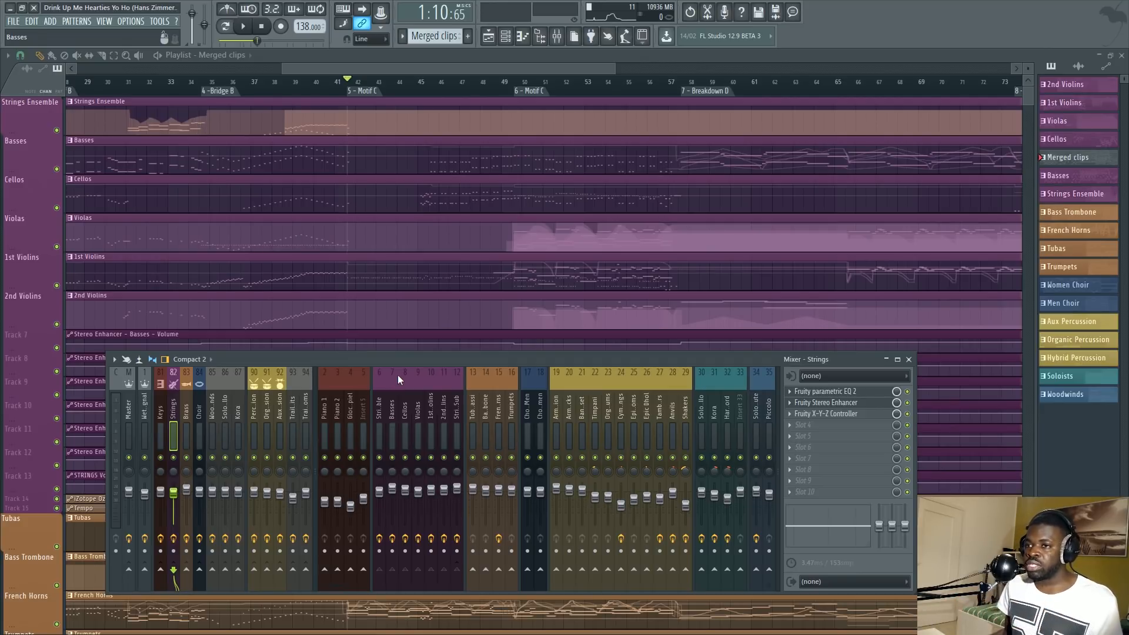
pyautogui.scroll(-3, 462, 83)
pyautogui.press('F9')
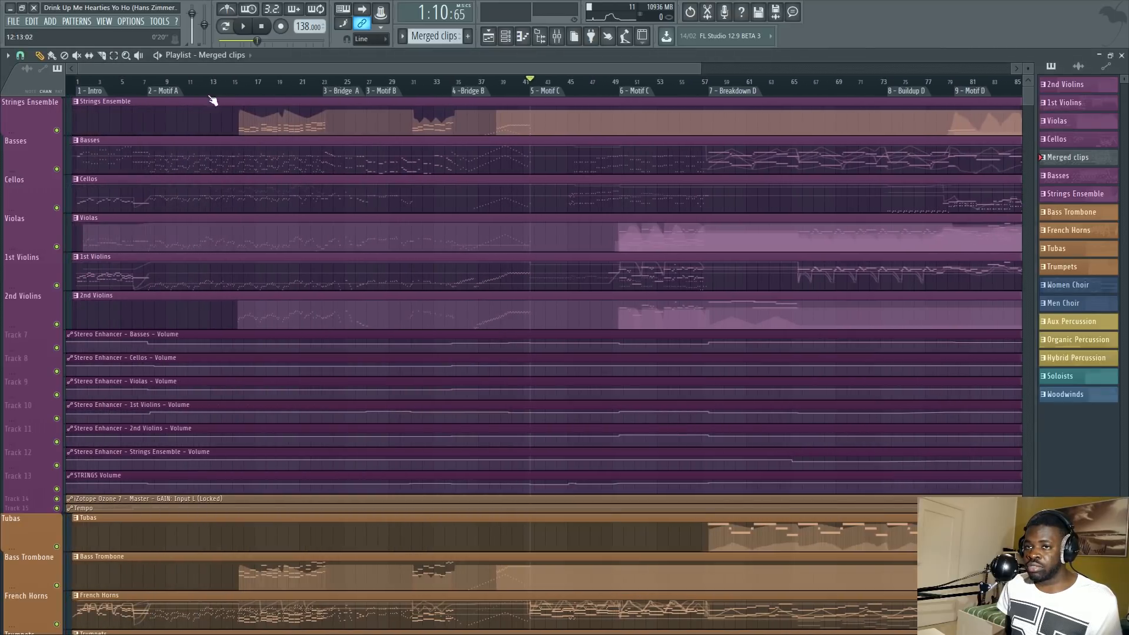
pyautogui.scroll(3, 718, 94)
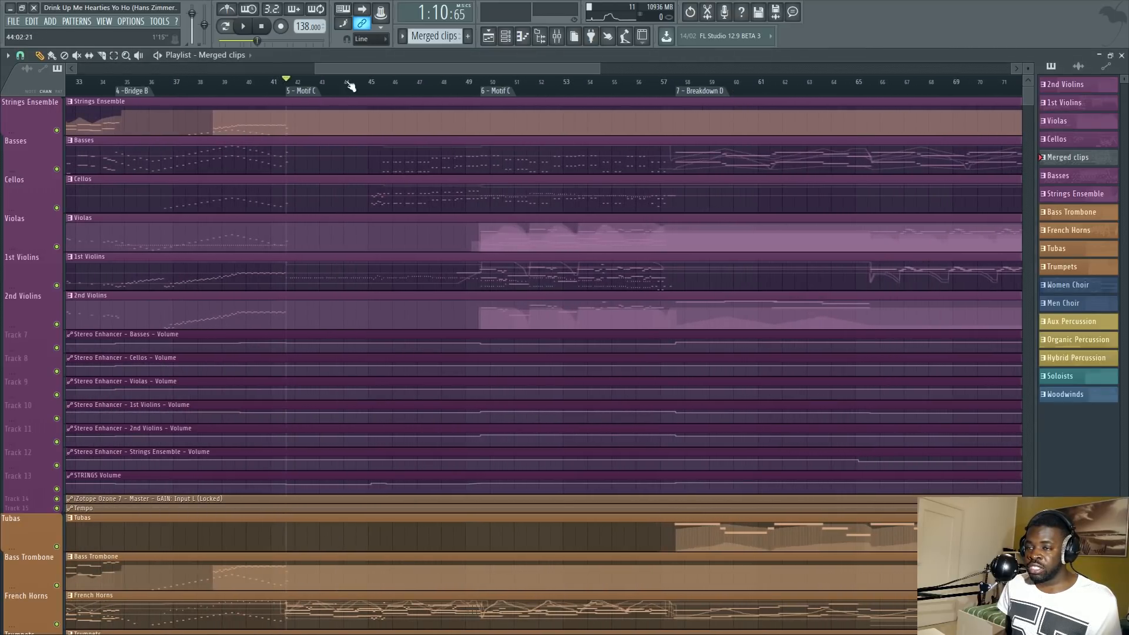
# Highlight the two Motif C sections in turn, clear the selection, and place the playhead at marker 5 - Motif C.
pyautogui.doubleClick(297, 90)
pyautogui.doubleClick(491, 93)
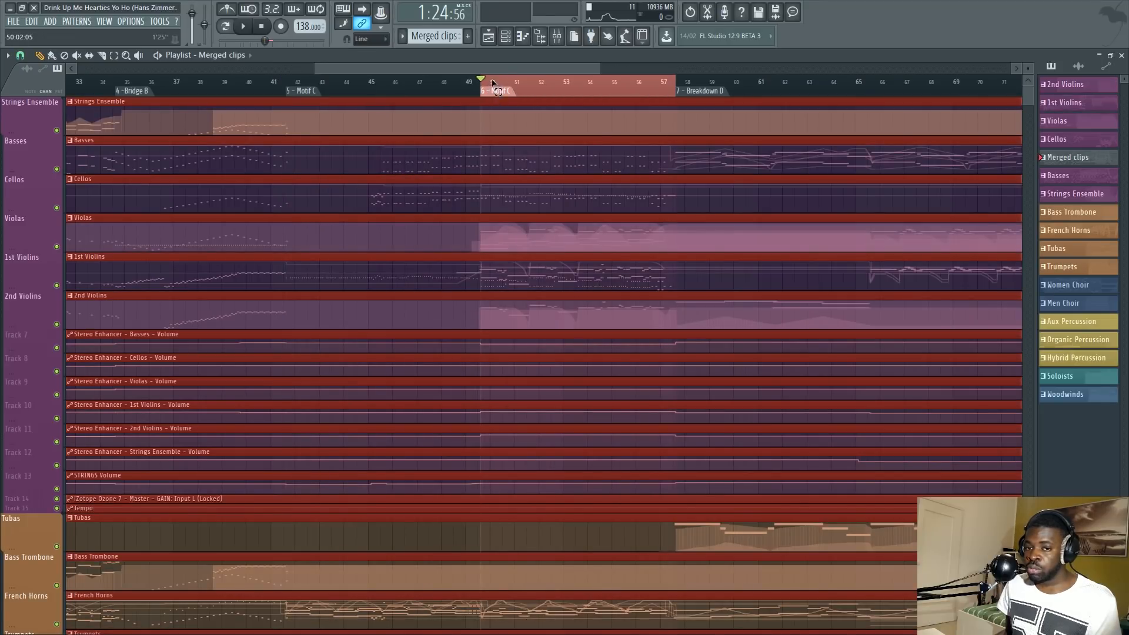
pyautogui.click(493, 89)
pyautogui.click(303, 91)
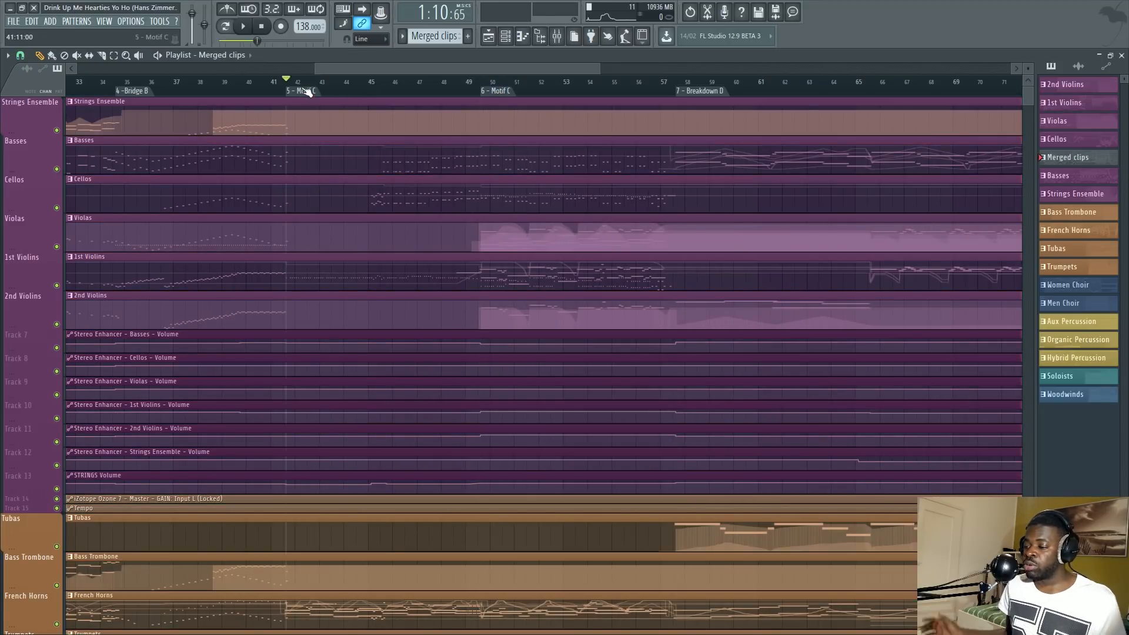
# Play the first Motif C section briefly from bar 45 and stop playback.
pyautogui.click(376, 82)
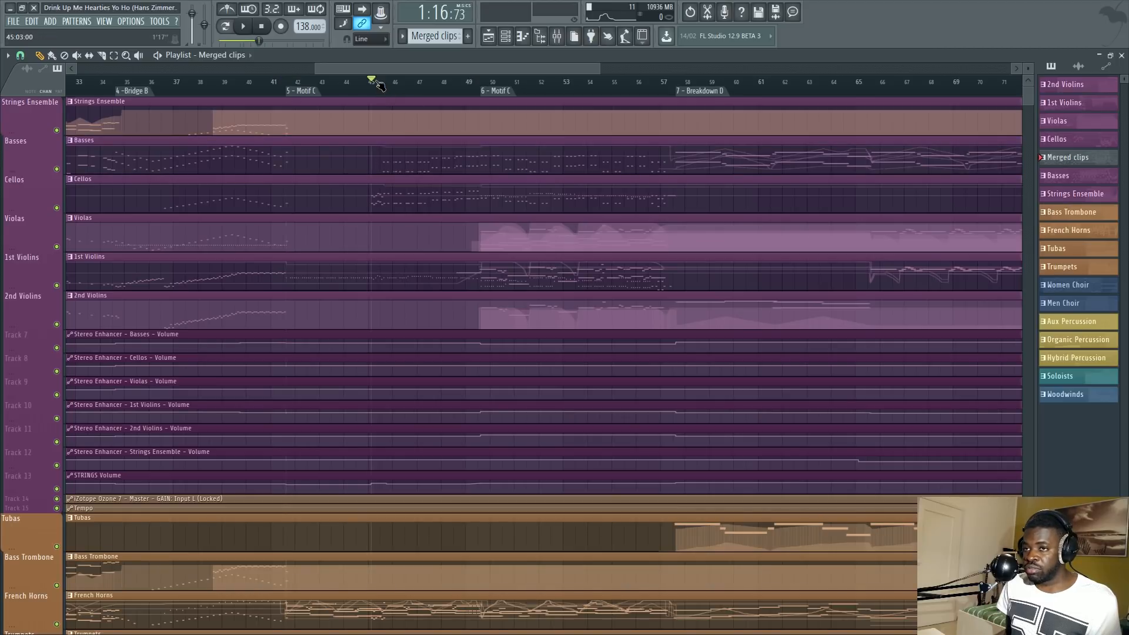
pyautogui.press('space')
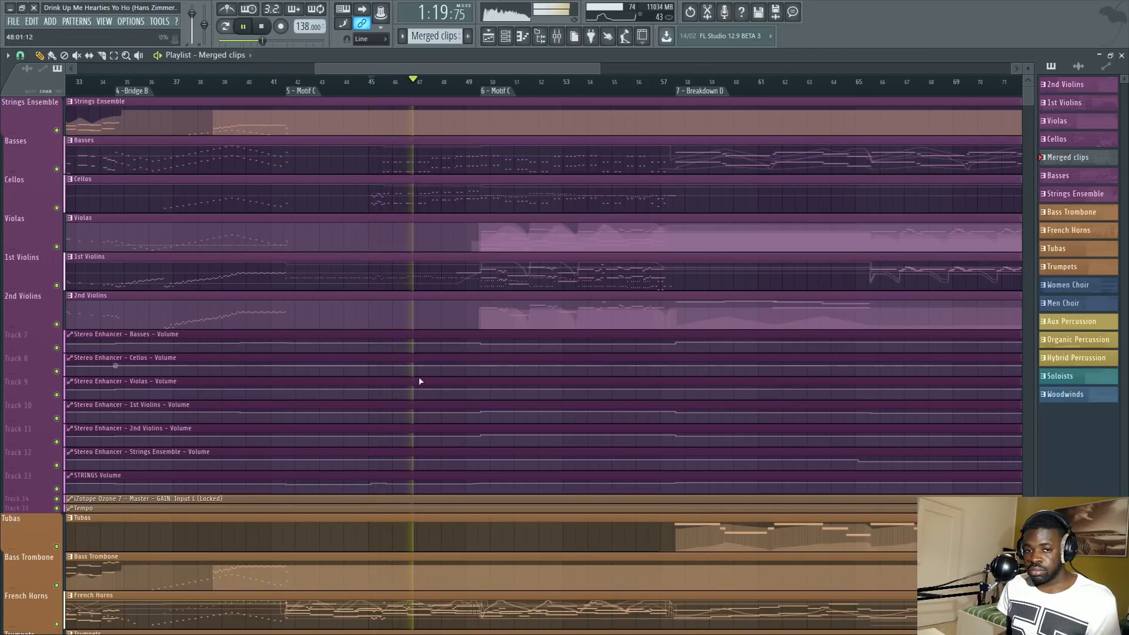
pyautogui.press('space')
# Play the start of the 6 - Motif C section, stop playback, and compare both Motif C sections in the playlist.
pyautogui.click(484, 90)
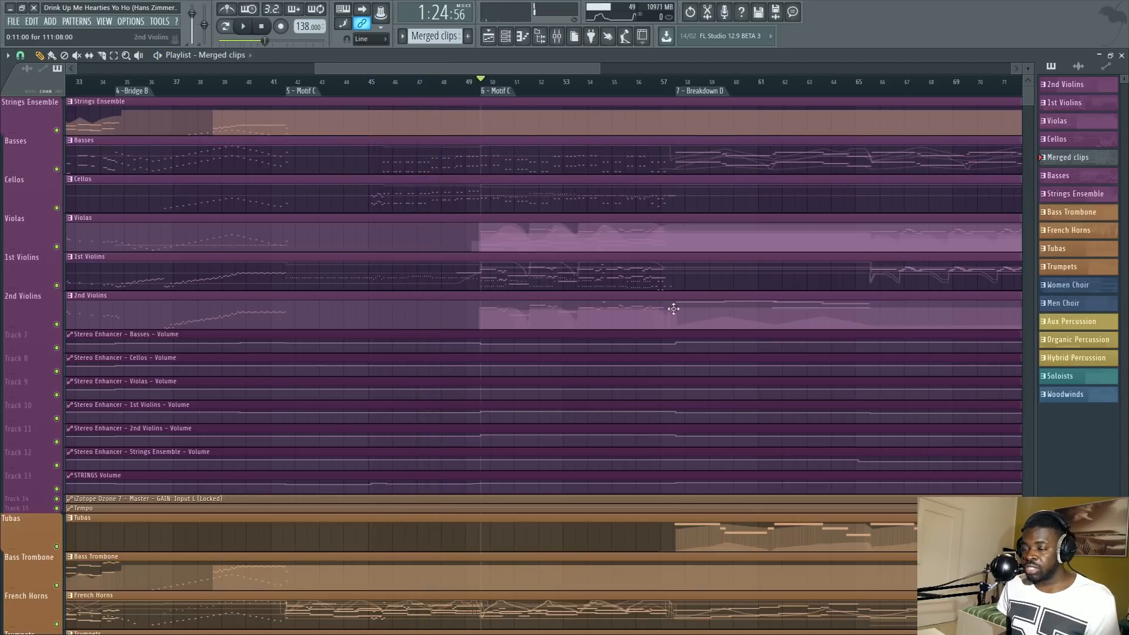
pyautogui.press('space')
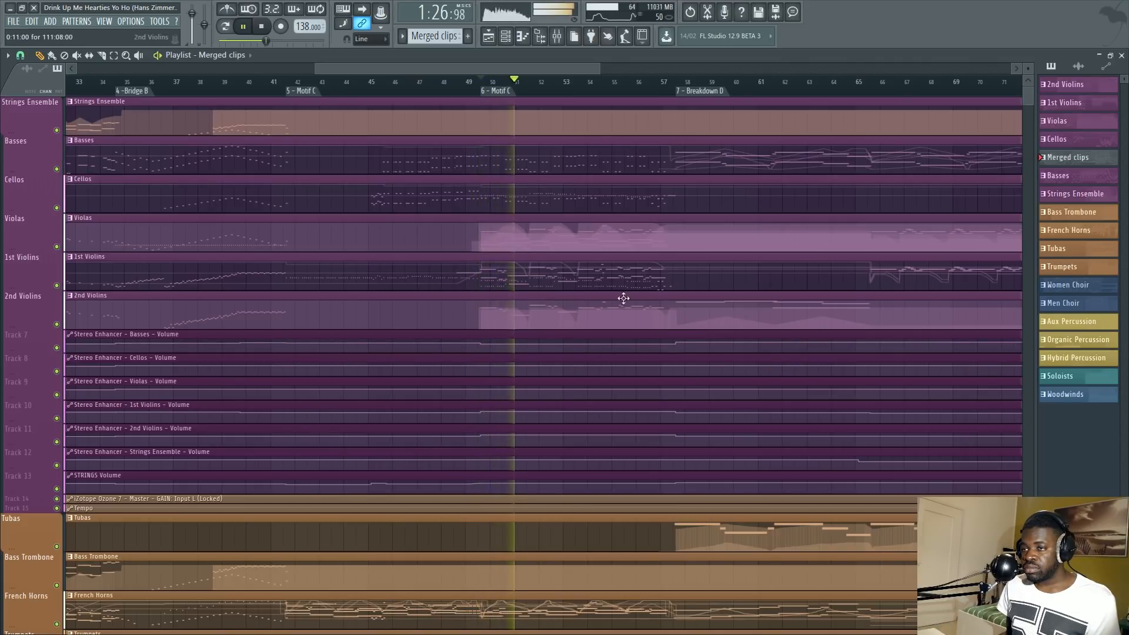
pyautogui.press('space')
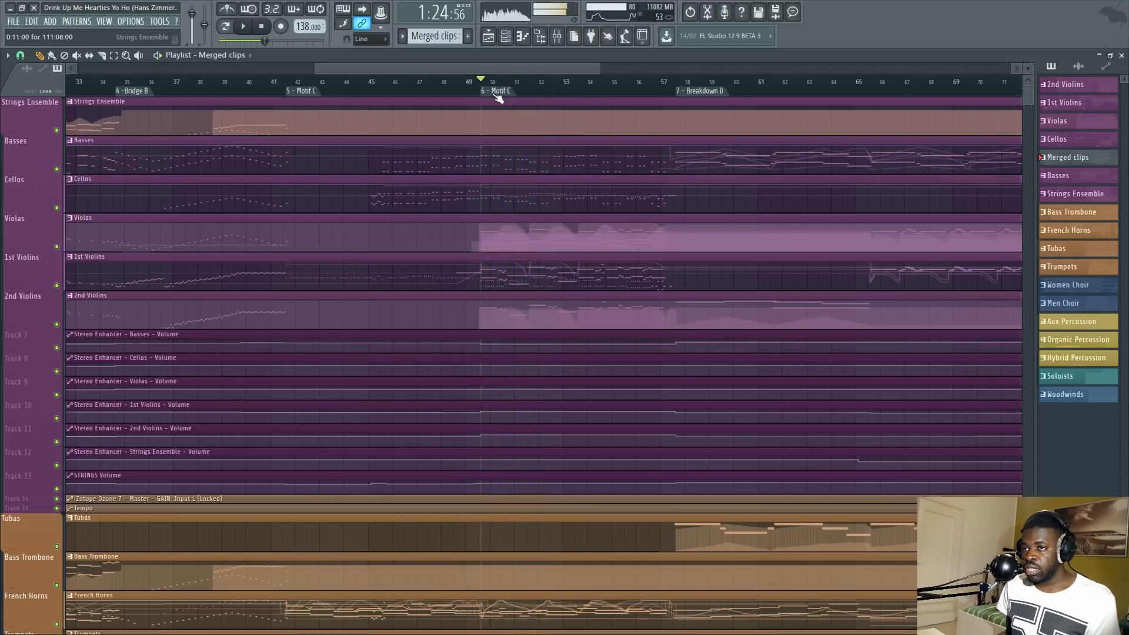
pyautogui.scroll(-4, 497, 88)
pyautogui.scroll(3, 674, 88)
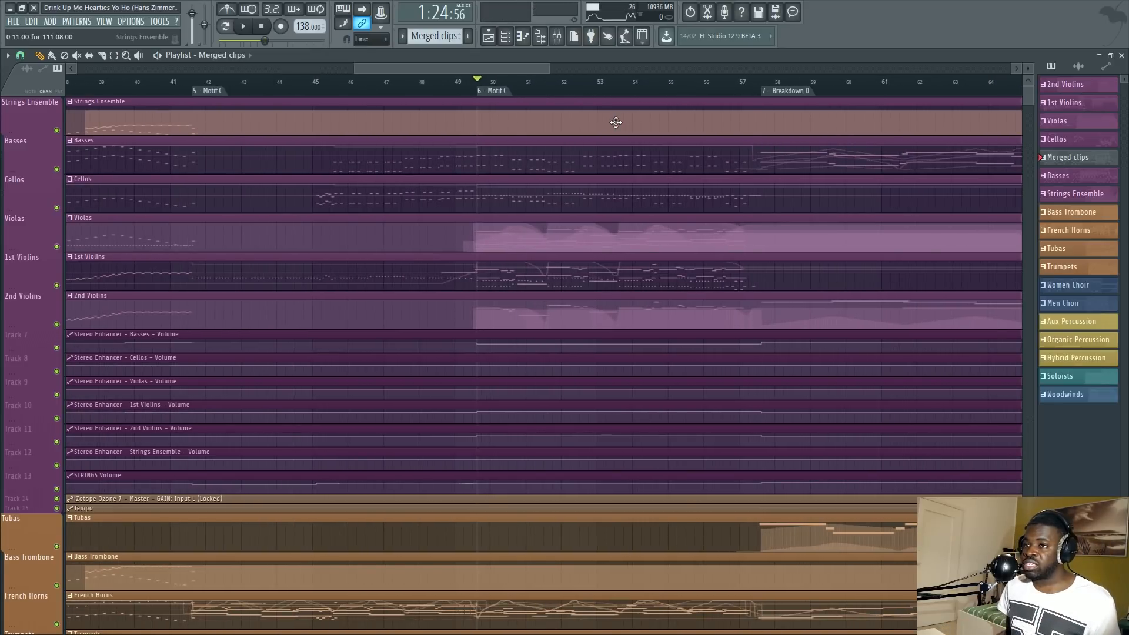
pyautogui.scroll(-3, 437, 88)
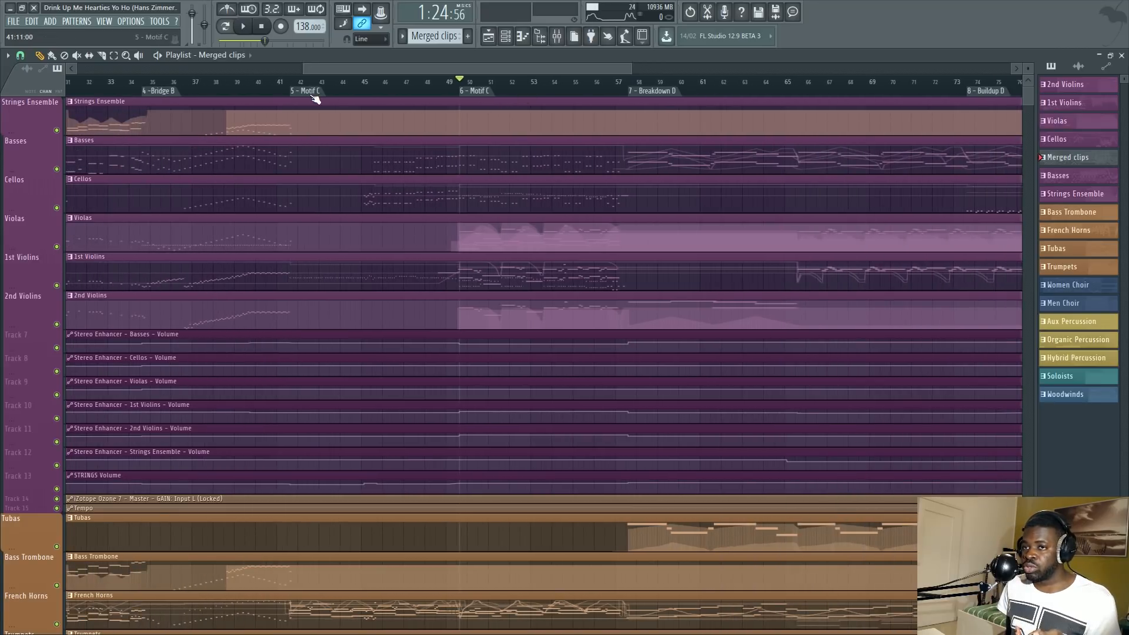
# Place the playhead around bar 44, inside the 5 - Motif C section, and view the surrounding arrangement.
pyautogui.click(343, 87)
pyautogui.scroll(-1, 343, 87)
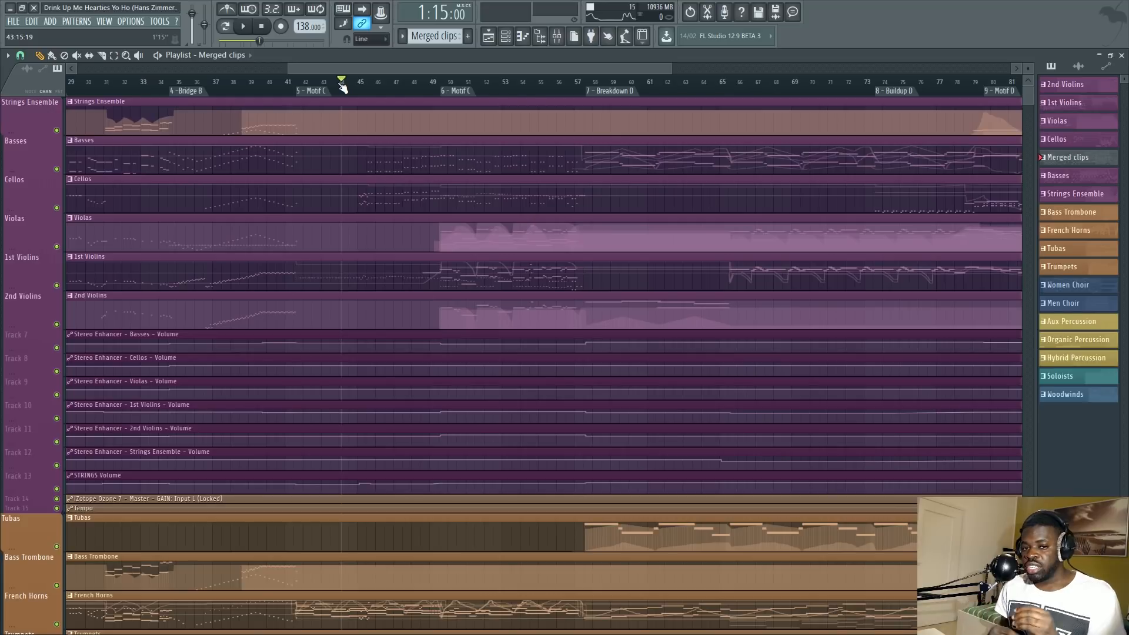
pyautogui.moveTo(343, 87); pyautogui.dragTo(465, 89)
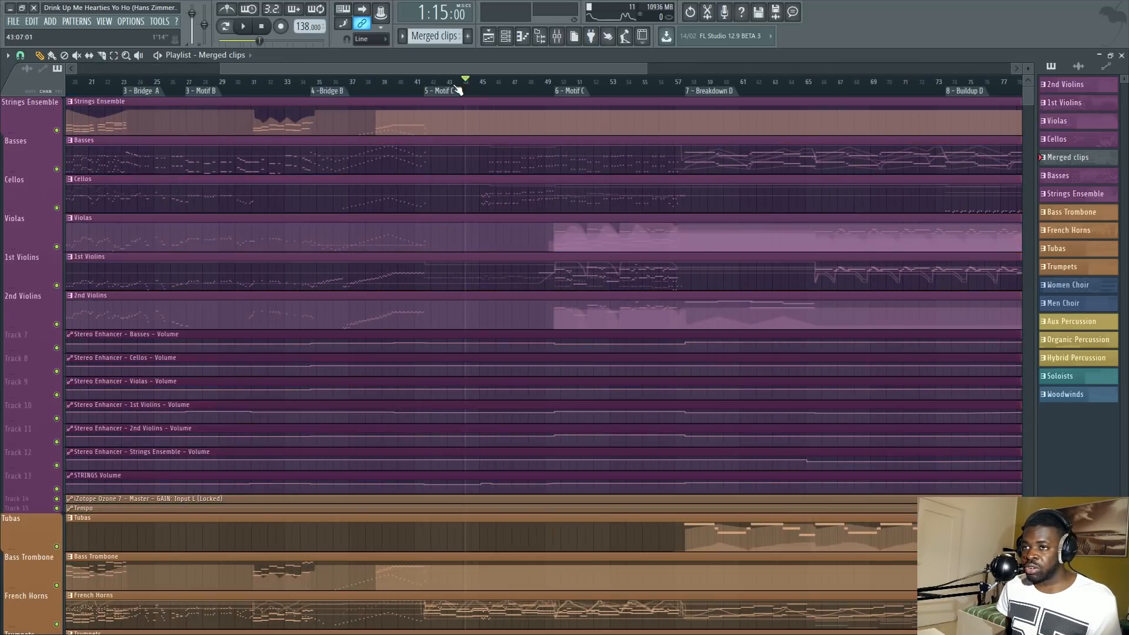
pyautogui.scroll(-3, 505, 91)
# Highlight the 7 - Breakdown D and 8 - Buildup D sections in turn, clear the selection, and place the playhead at 6 - Motif C.
pyautogui.click(519, 92)
pyautogui.click(599, 91)
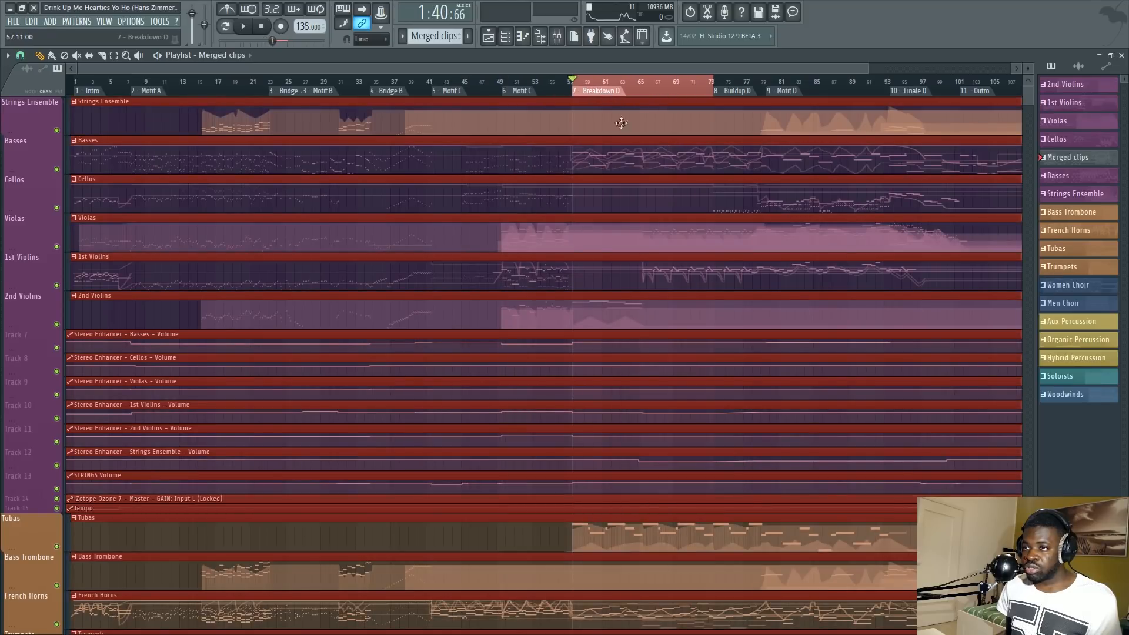
pyautogui.click(751, 93)
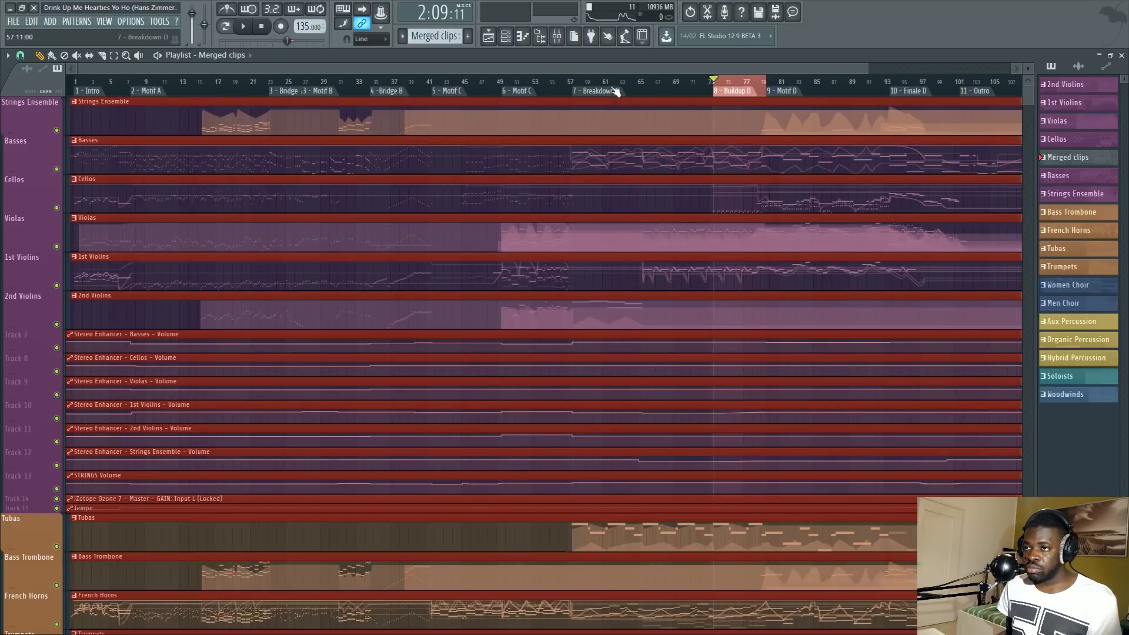
pyautogui.click(499, 92)
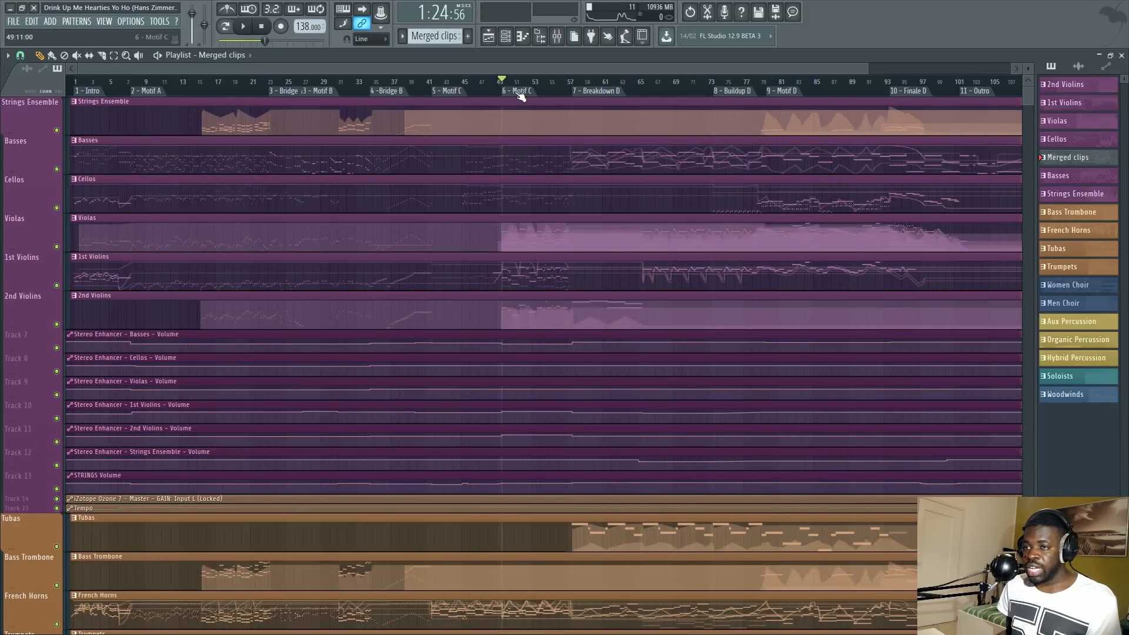
# Place the playhead just before 6 - Motif C and examine the string and brass clips around the transition.
pyautogui.scroll(3, 494, 93)
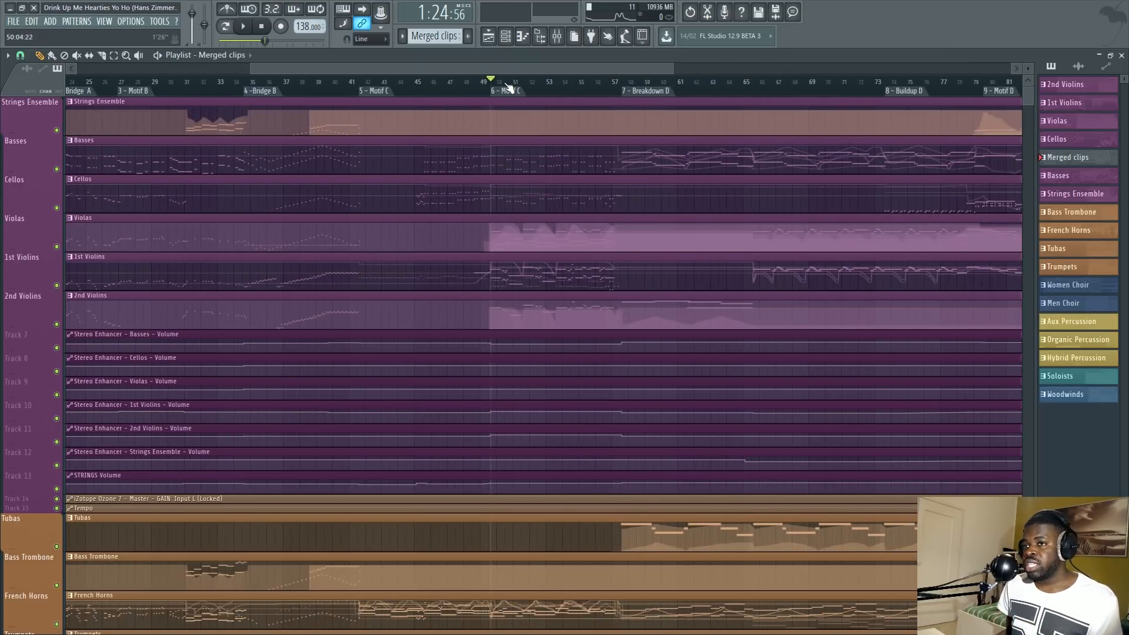
pyautogui.scroll(2, 491, 88)
pyautogui.click(464, 88)
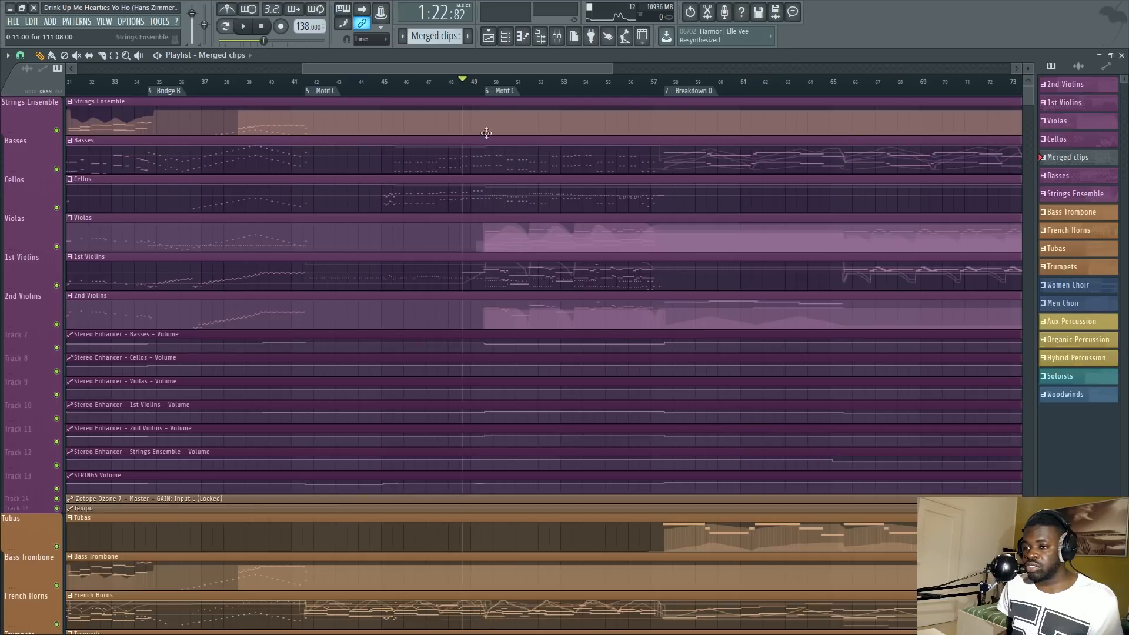
pyautogui.scroll(-3, 497, 313)
pyautogui.scroll(2, 496, 312)
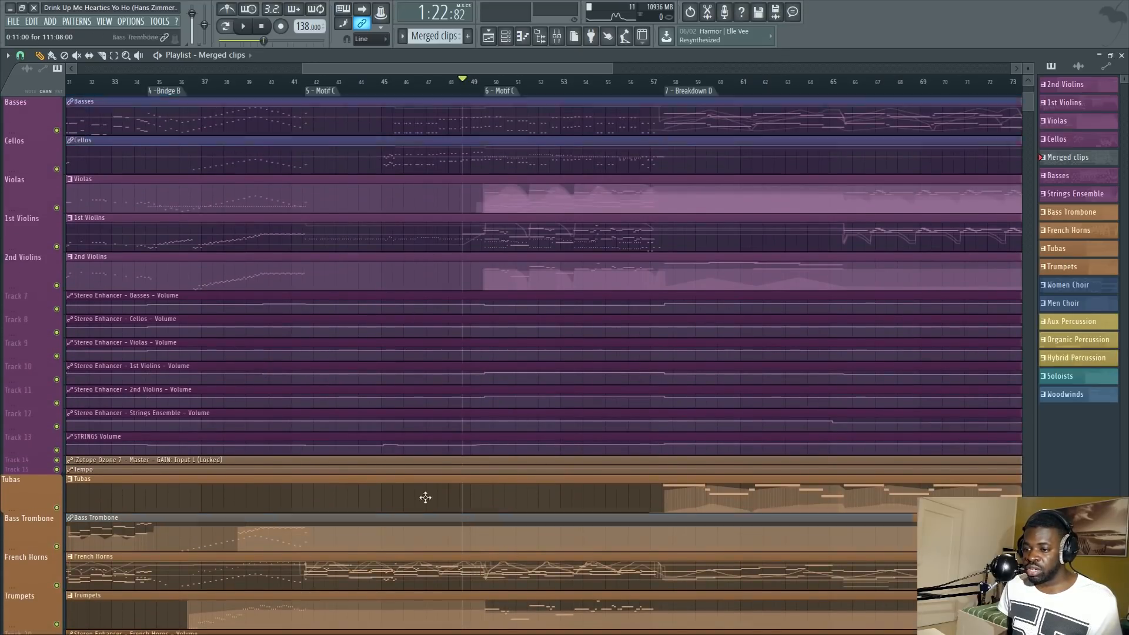
pyautogui.scroll(3, 447, 97)
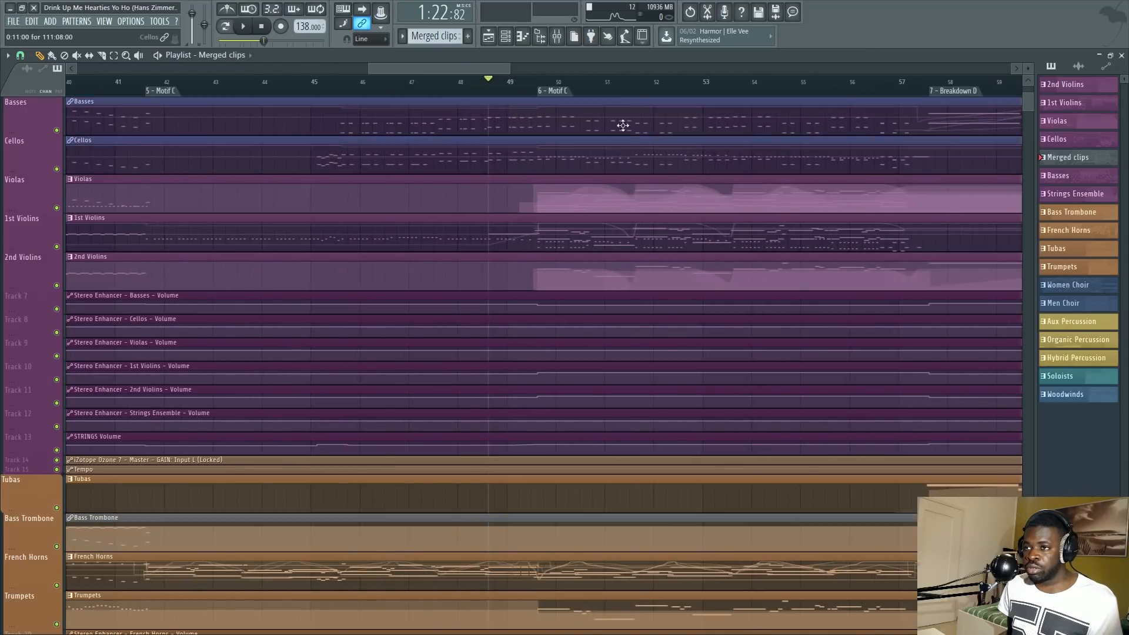
# Highlight roughly bars 49 to 51 around the 6 - Motif C marker, clear the selection, and place the playhead past bar 50.
pyautogui.click(637, 82)
pyautogui.moveTo(515, 83); pyautogui.dragTo(610, 84)
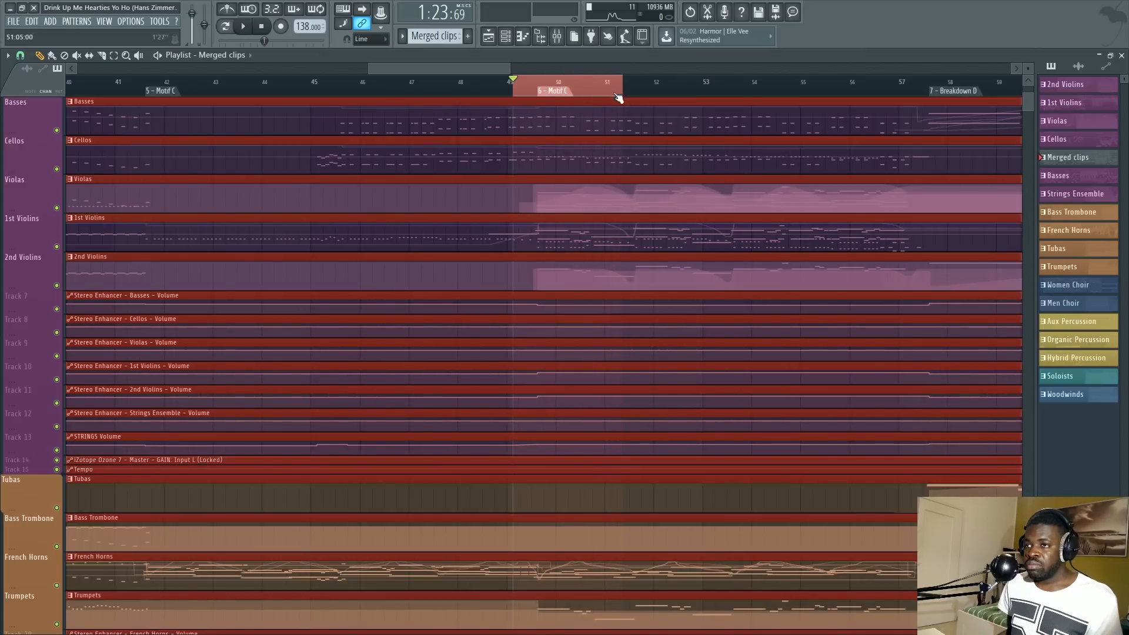
pyautogui.click(582, 89)
pyautogui.scroll(-3, 567, 97)
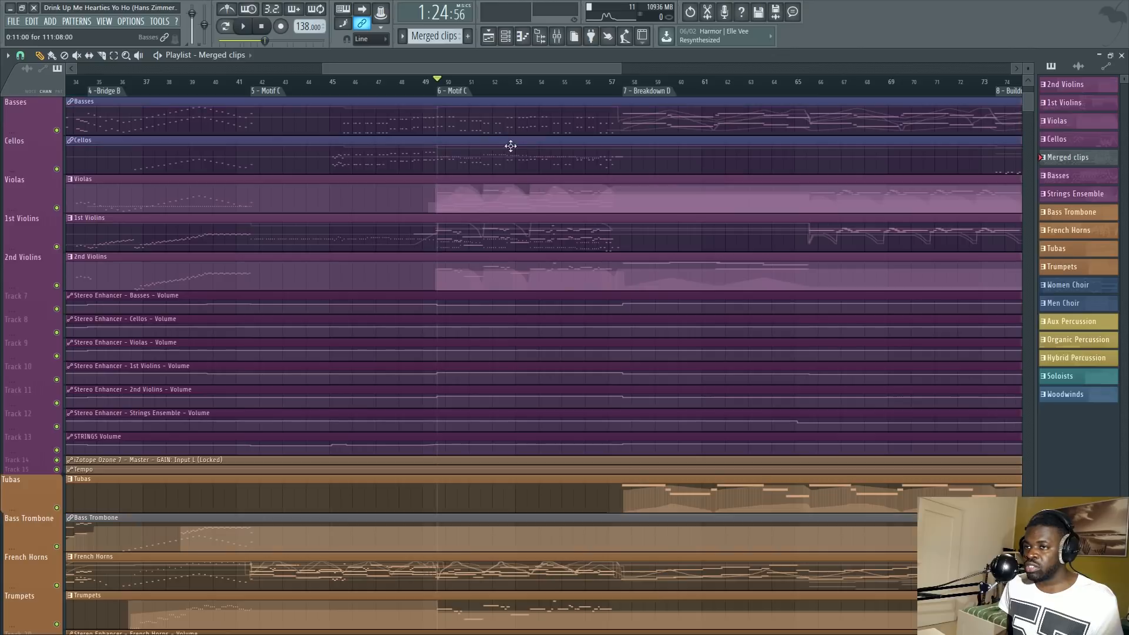
pyautogui.scroll(1, 497, 171)
pyautogui.scroll(2, 471, 93)
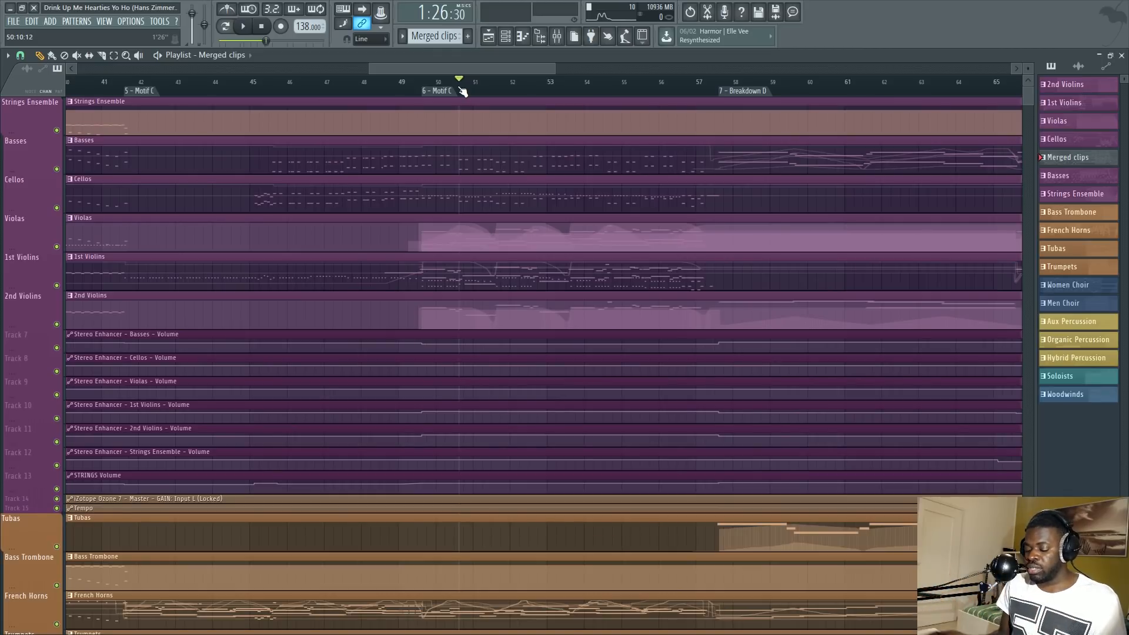
# Show the mixer briefly, hide it, and examine the whole arrangement from the Intro to the Outro marker.
pyautogui.press('F9')
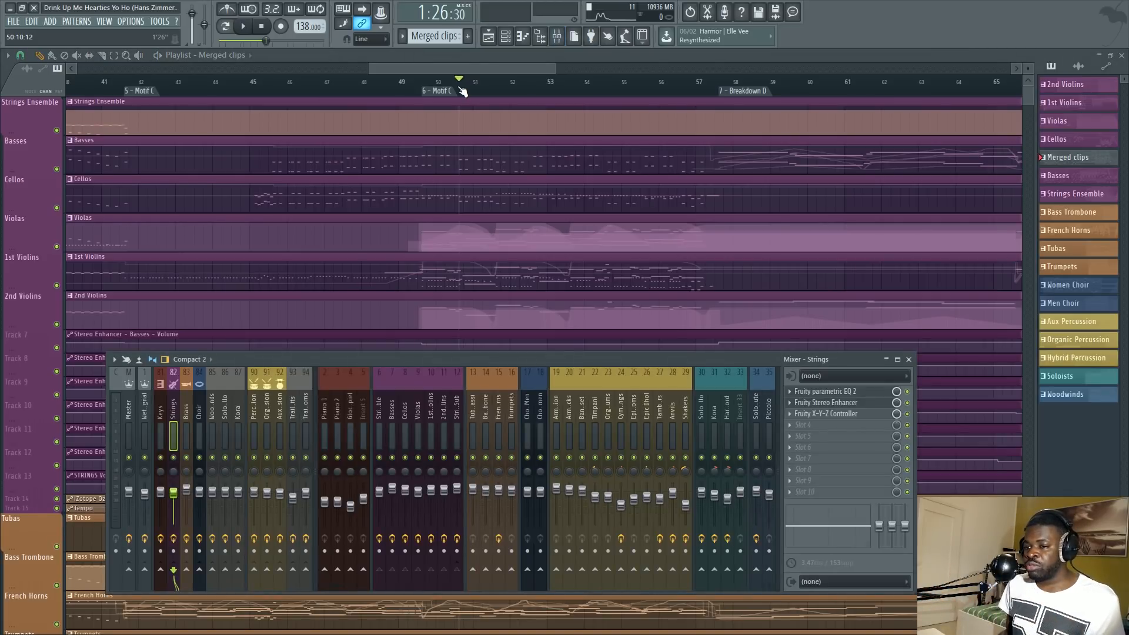
pyautogui.press('F9')
pyautogui.scroll(-4, 465, 91)
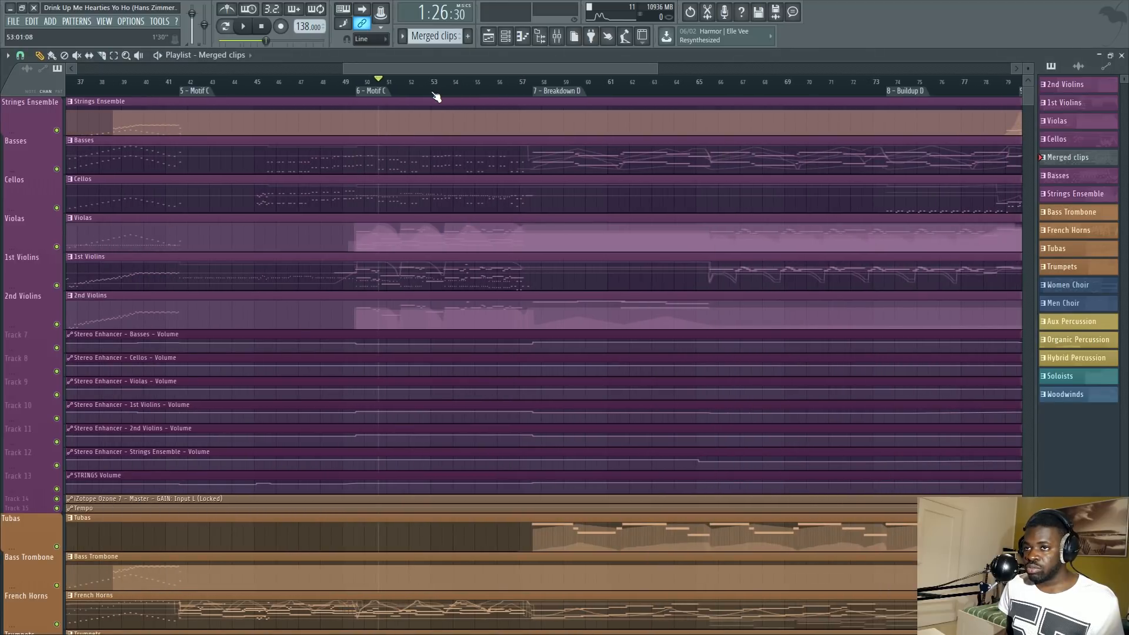
pyautogui.scroll(-2, 435, 95)
pyautogui.scroll(-3, 421, 91)
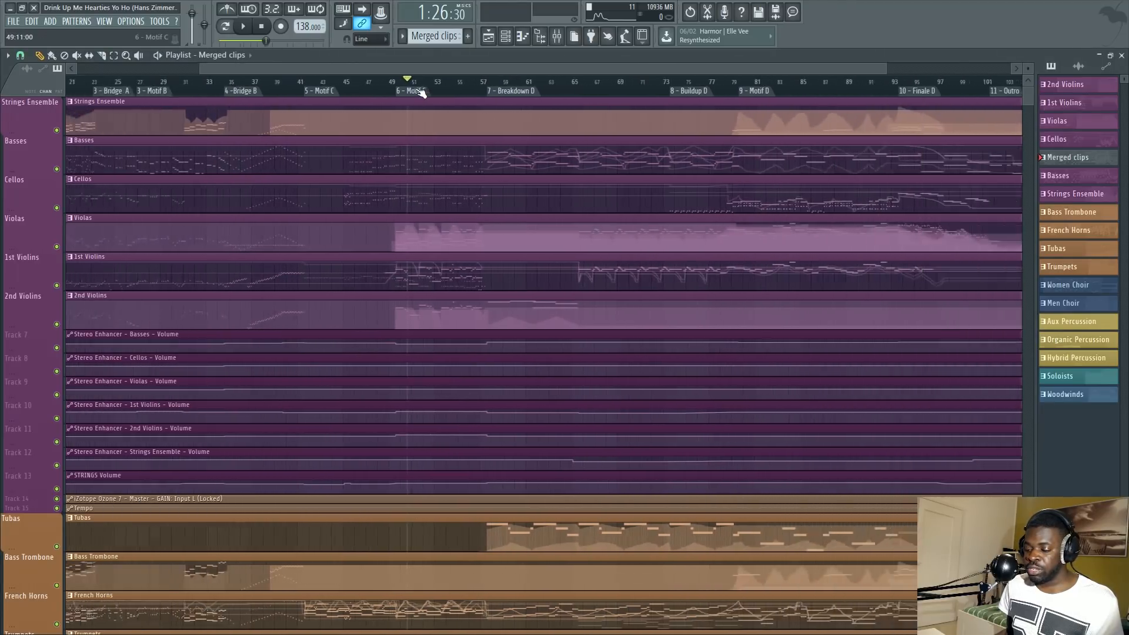
pyautogui.scroll(-3, 421, 91)
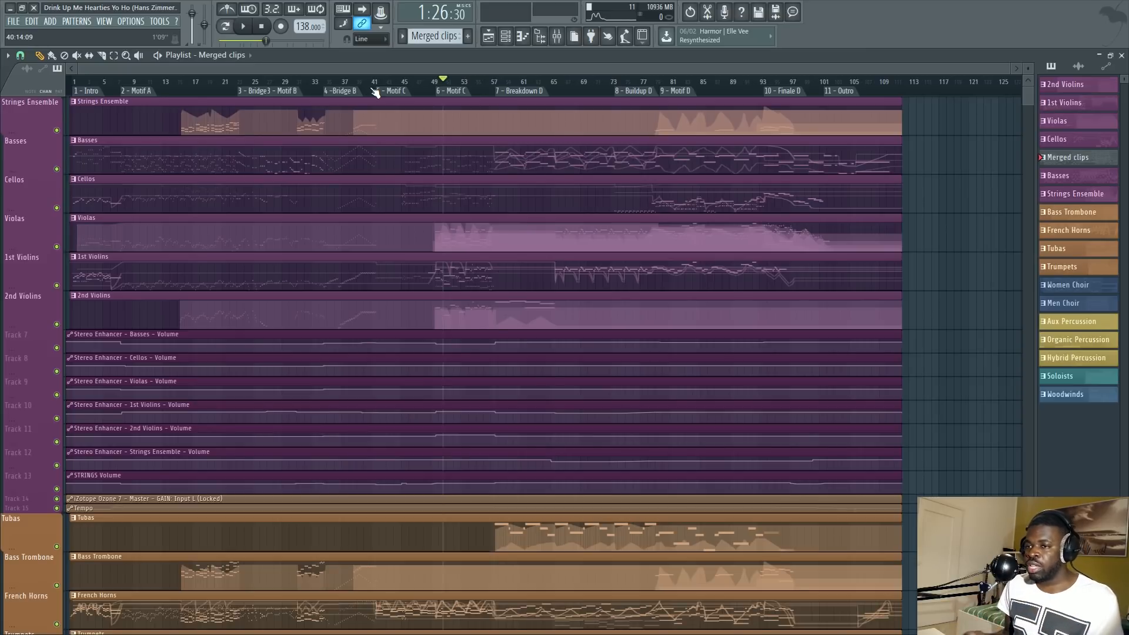
pyautogui.scroll(2, 378, 93)
pyautogui.scroll(-1, 471, 88)
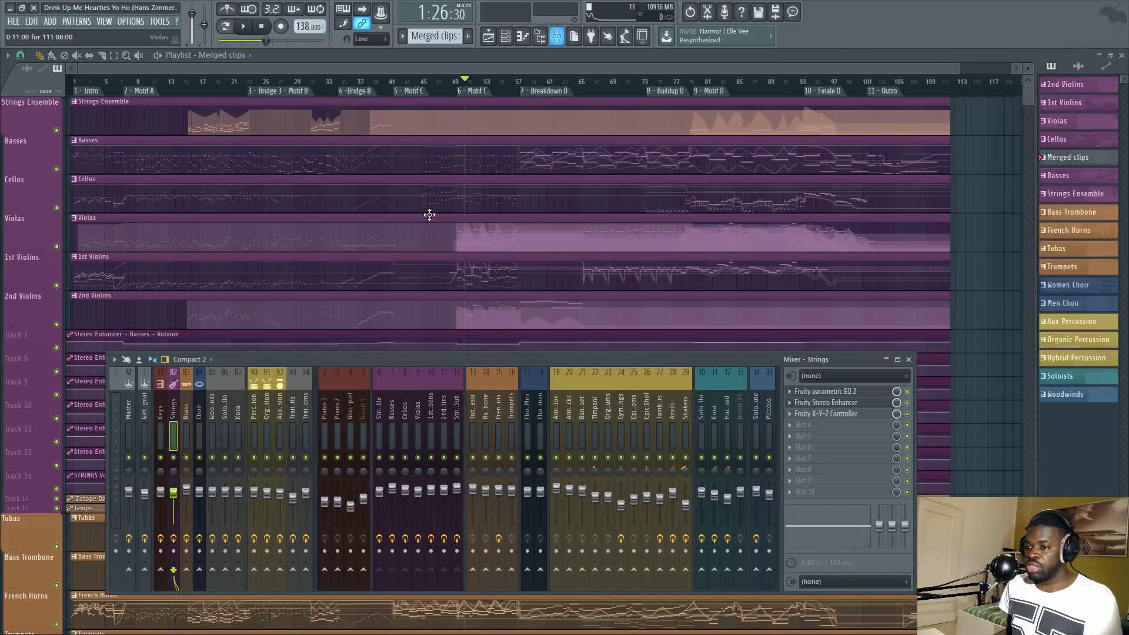
# Open the mixer, select the instrument tracks from Piano 1 onward, and narrow the selection to the Strings Sub track.
pyautogui.press('F9')
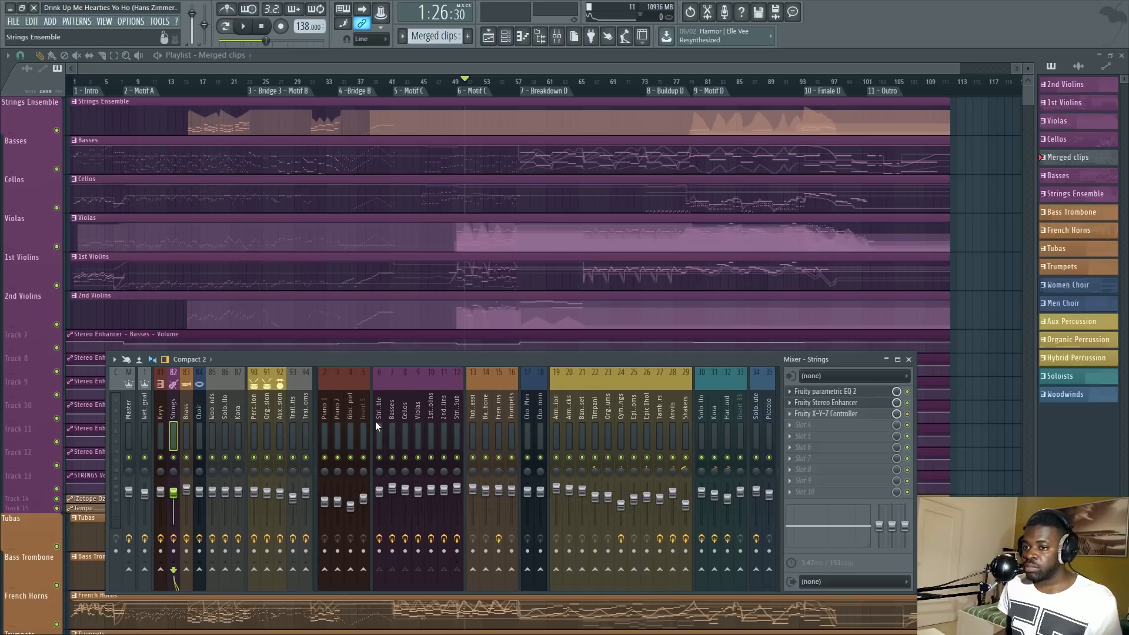
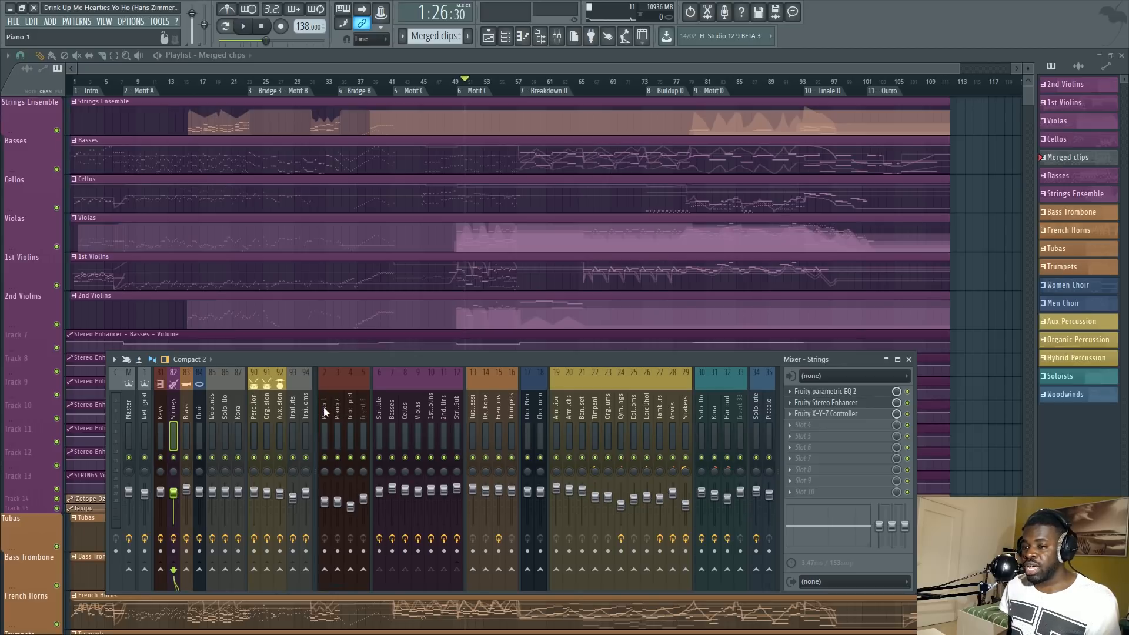
pyautogui.moveTo(324, 411); pyautogui.dragTo(696, 518)
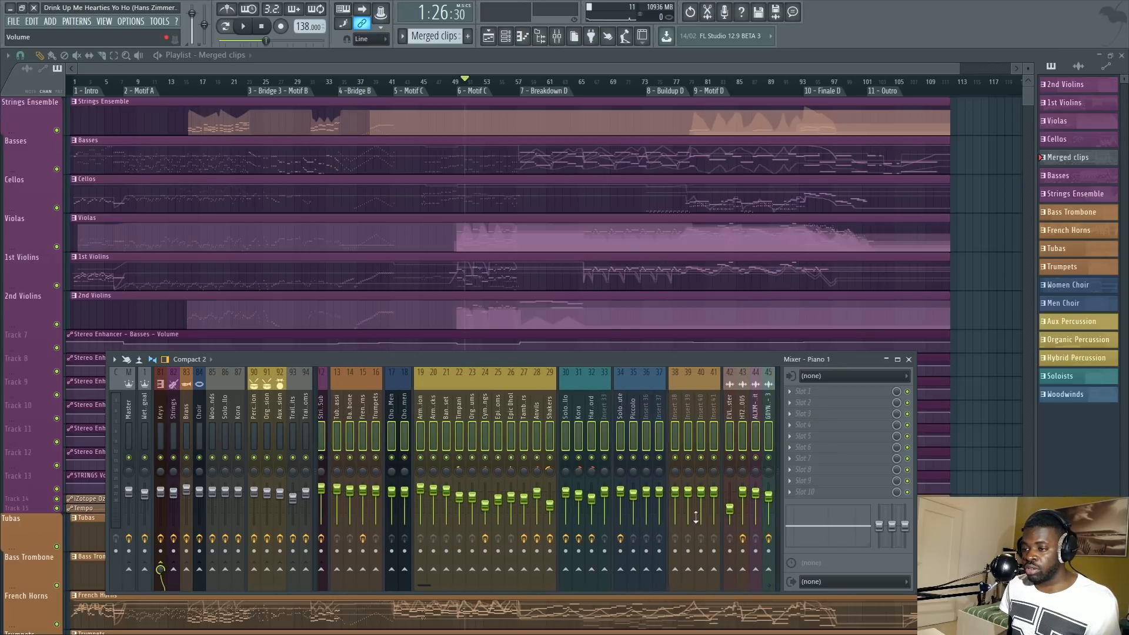
pyautogui.scroll(5, 627, 418)
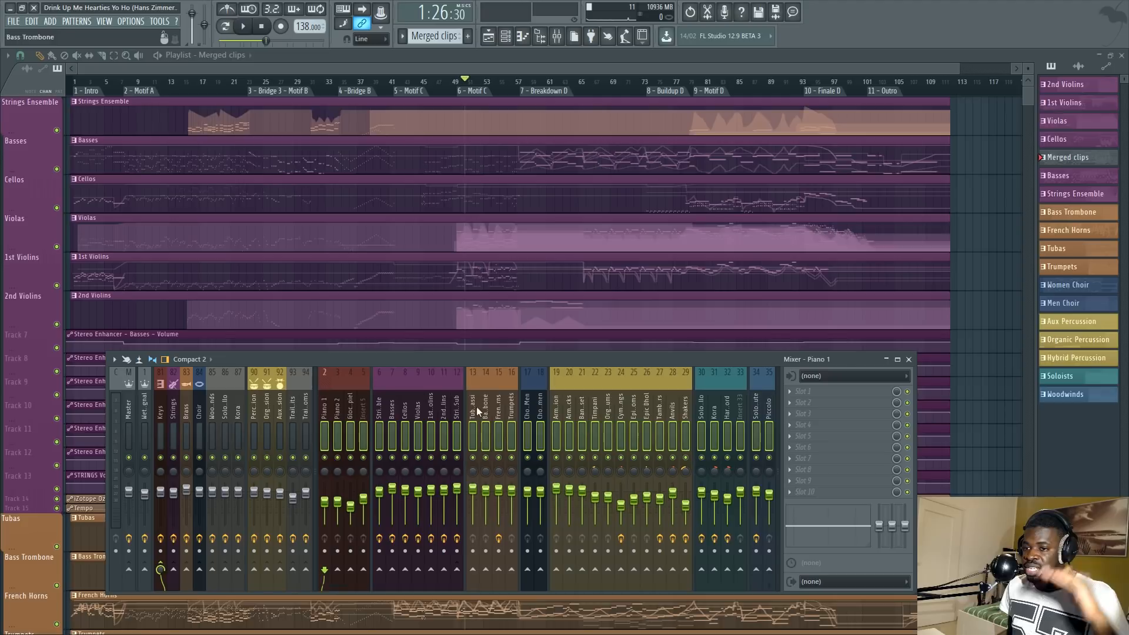
pyautogui.click(457, 415)
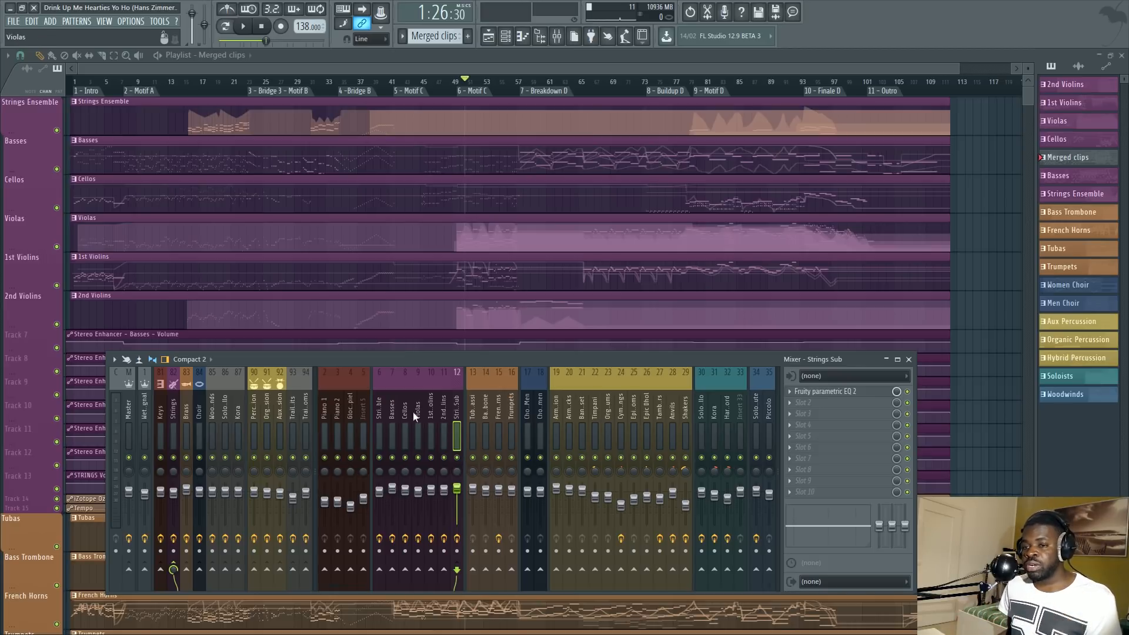
# Highlight the 1 - Intro section in the playlist and examine its clips up to 2 - Motif A.
pyautogui.click(67, 97)
pyautogui.hotkey('ctrl', 'a')
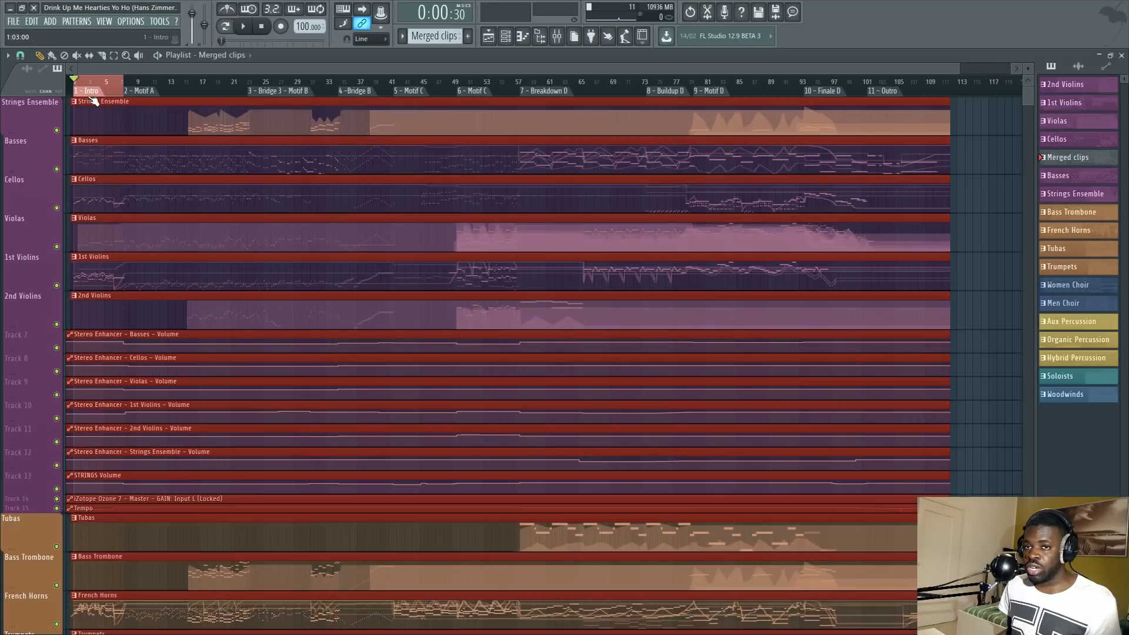
pyautogui.click(141, 91)
pyautogui.press('alt+KP_Multiply')
pyautogui.press('alt+KP_Multiply')
pyautogui.press('alt+KP_Multiply')
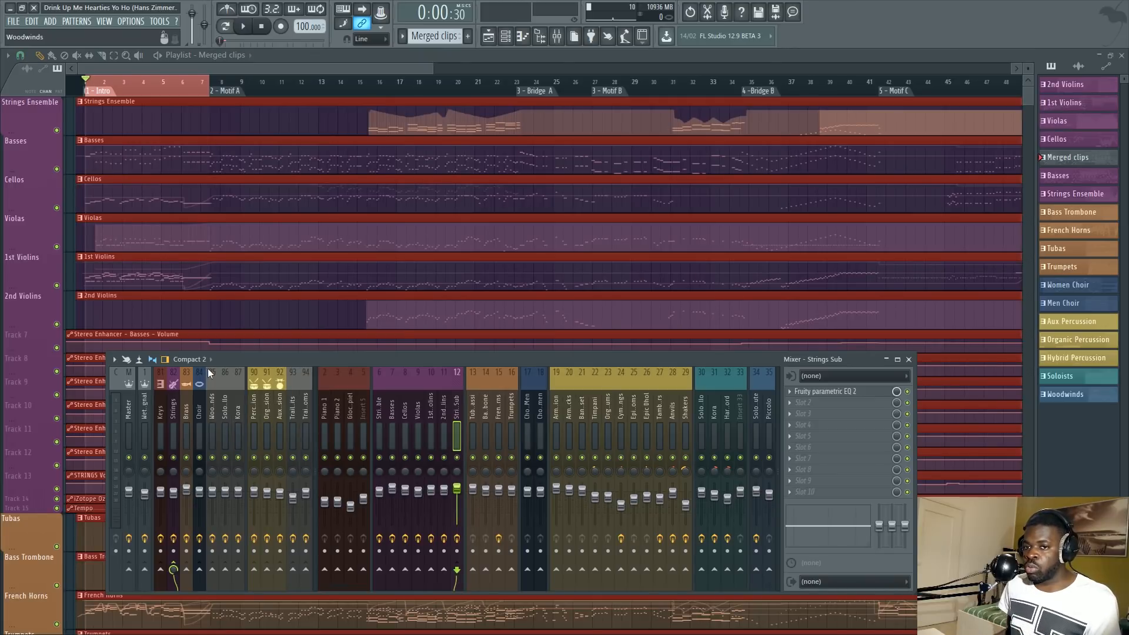
# Select the 1 - Intro section in the playlist by its time marker.
pyautogui.click(108, 93)
pyautogui.doubleClick(108, 93)
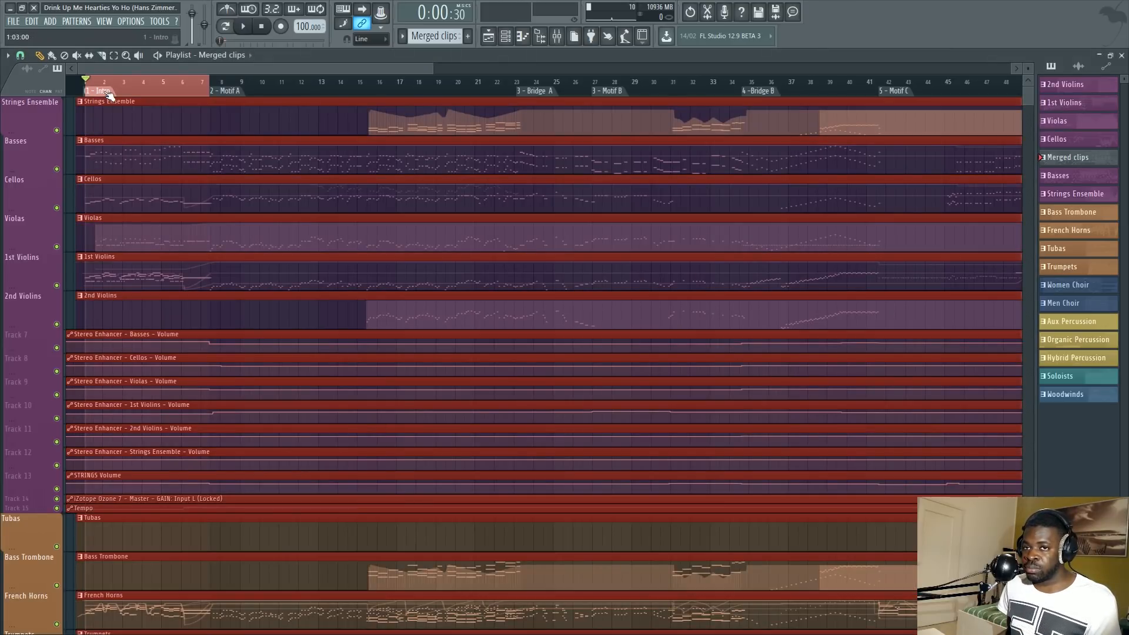
pyautogui.scroll(3, 109, 92)
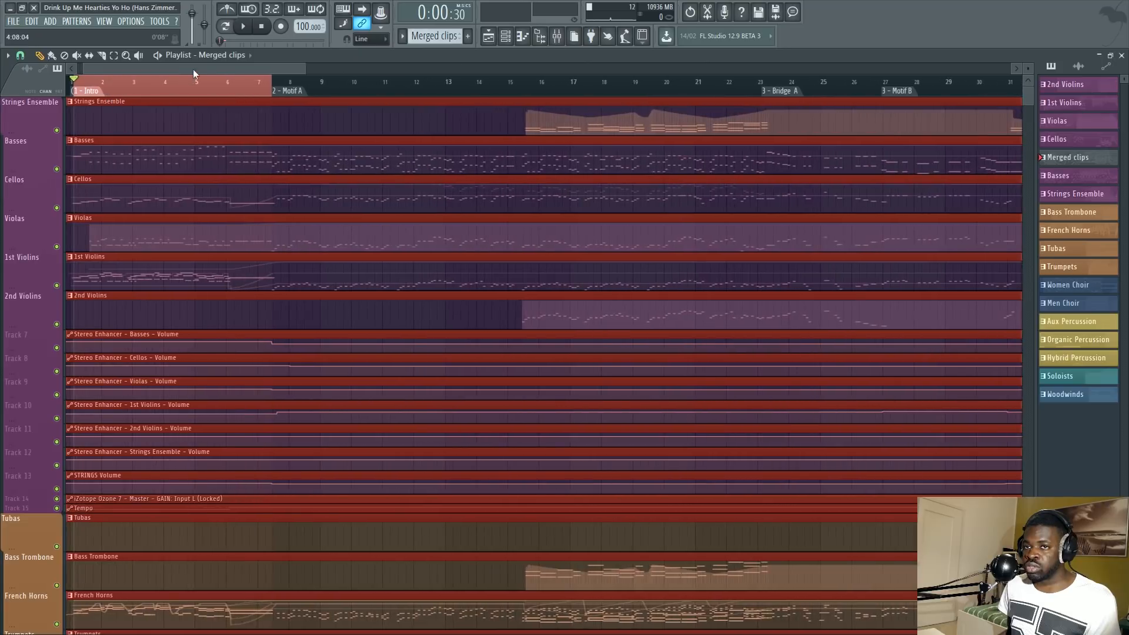
pyautogui.scroll(-2, 181, 358)
# Inspect the Fruity Stereo Enhancer loaded on the Strings mixer track, then close the open windows.
pyautogui.press('F9')
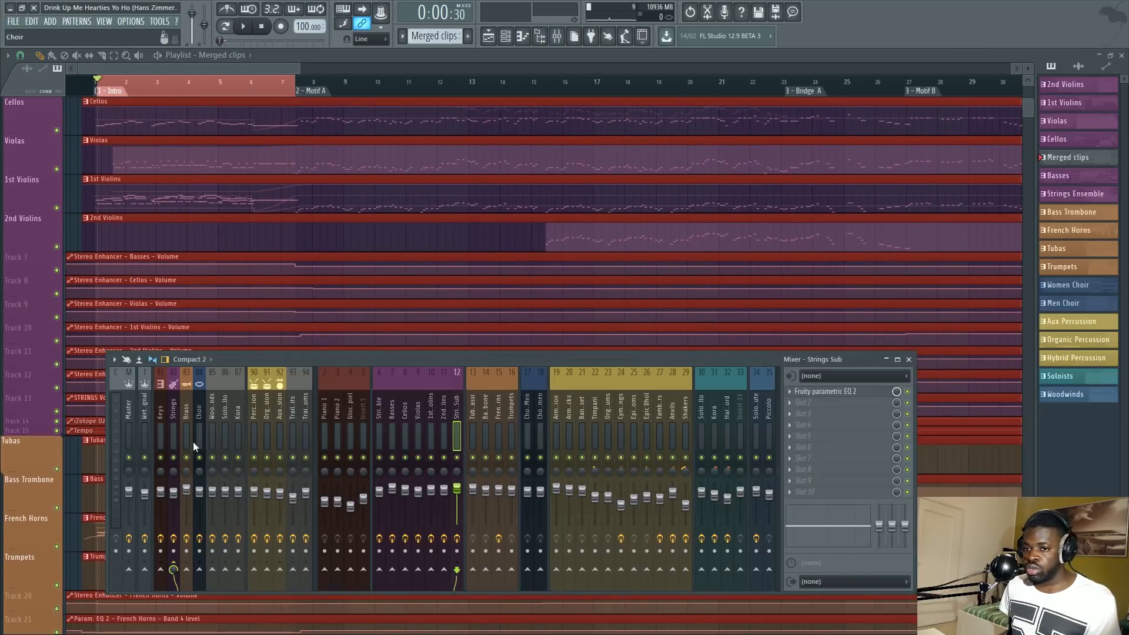
pyautogui.click(173, 416)
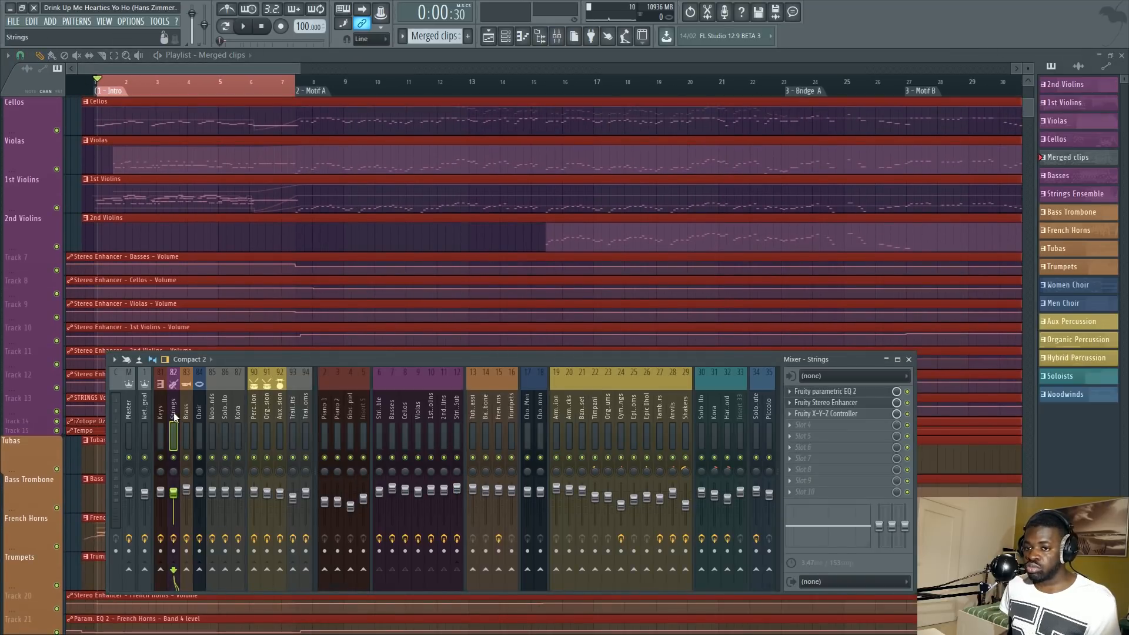
pyautogui.click(826, 402)
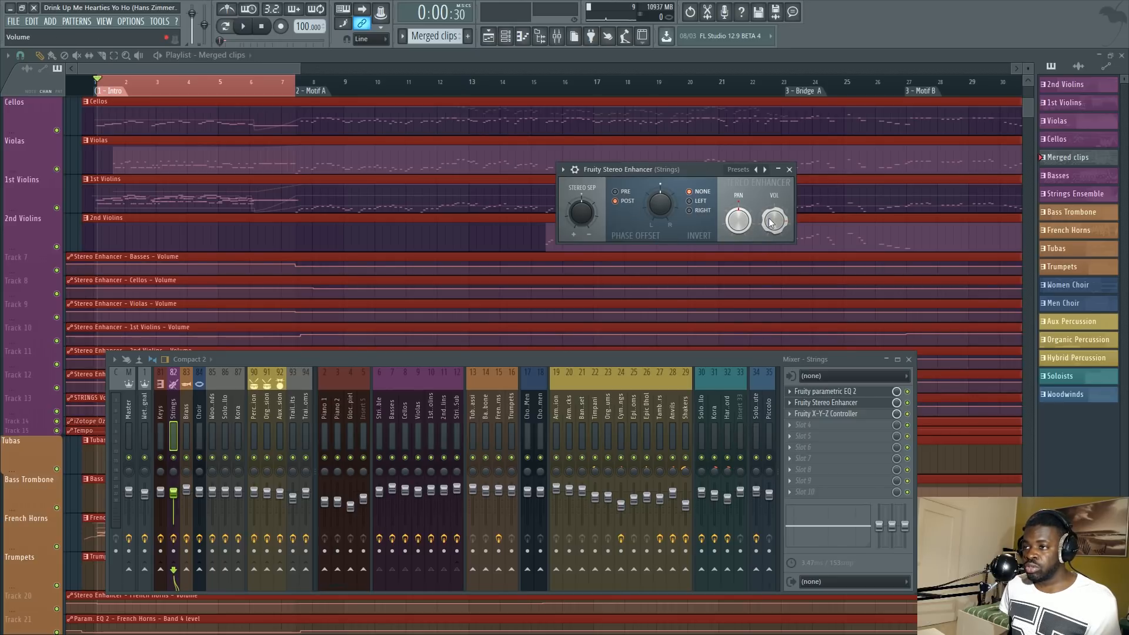
pyautogui.press('F12')
# Enlarge Track 13 to examine the STRINGS Volume automation across the arrangement, and jump to the 2 - Motif A marker.
pyautogui.scroll(-2, 66, 327)
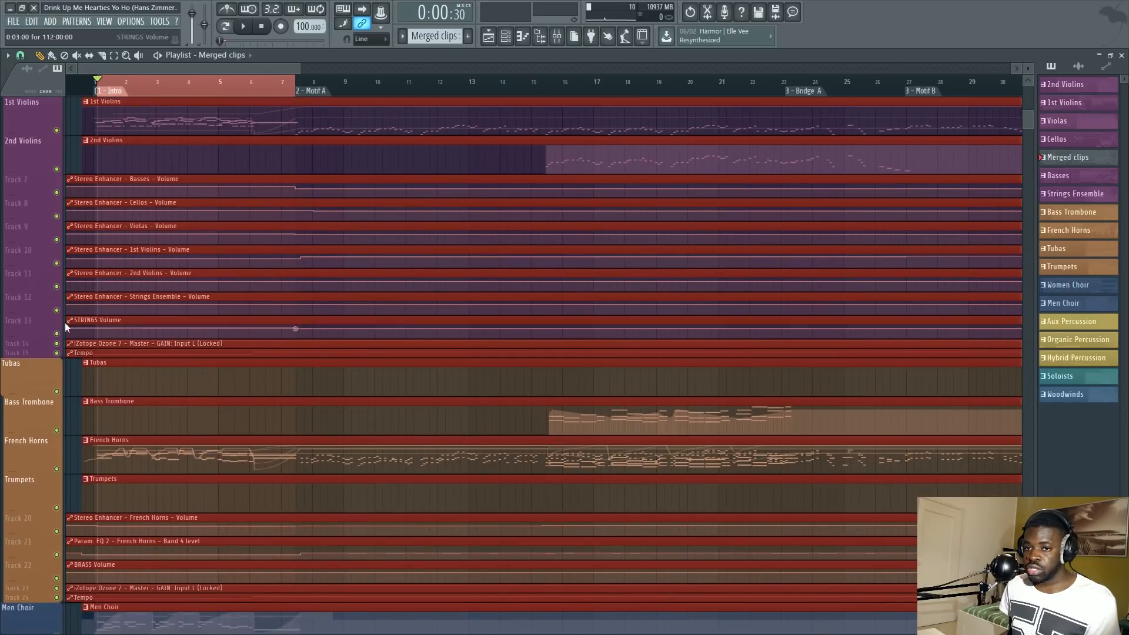
pyautogui.moveTo(23, 334); pyautogui.dragTo(23, 499)
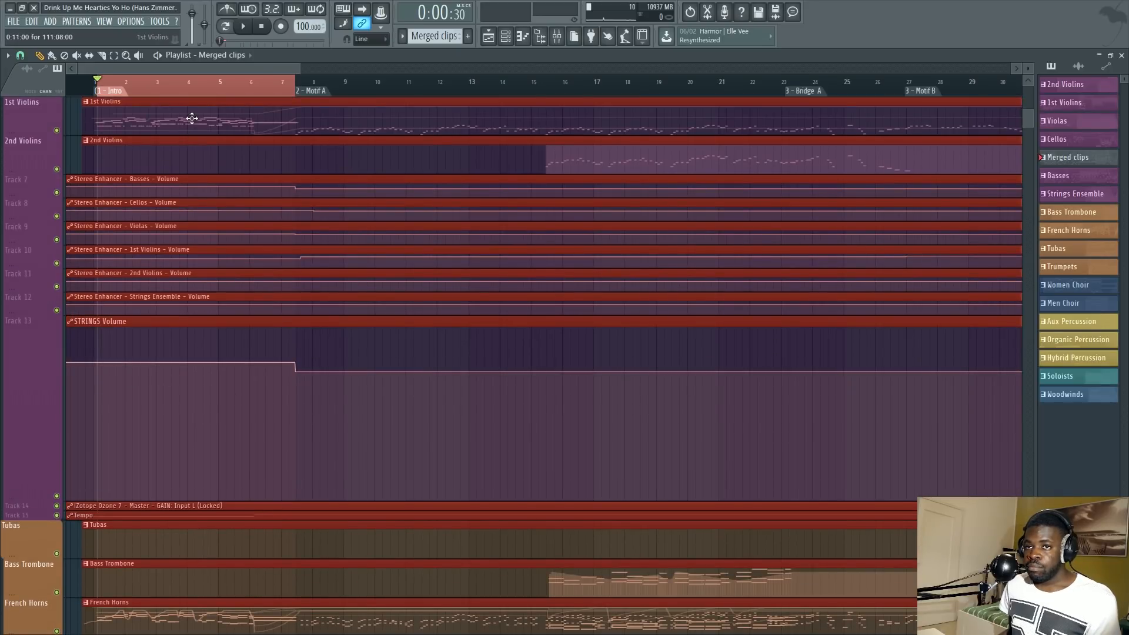
pyautogui.scroll(-3, 179, 151)
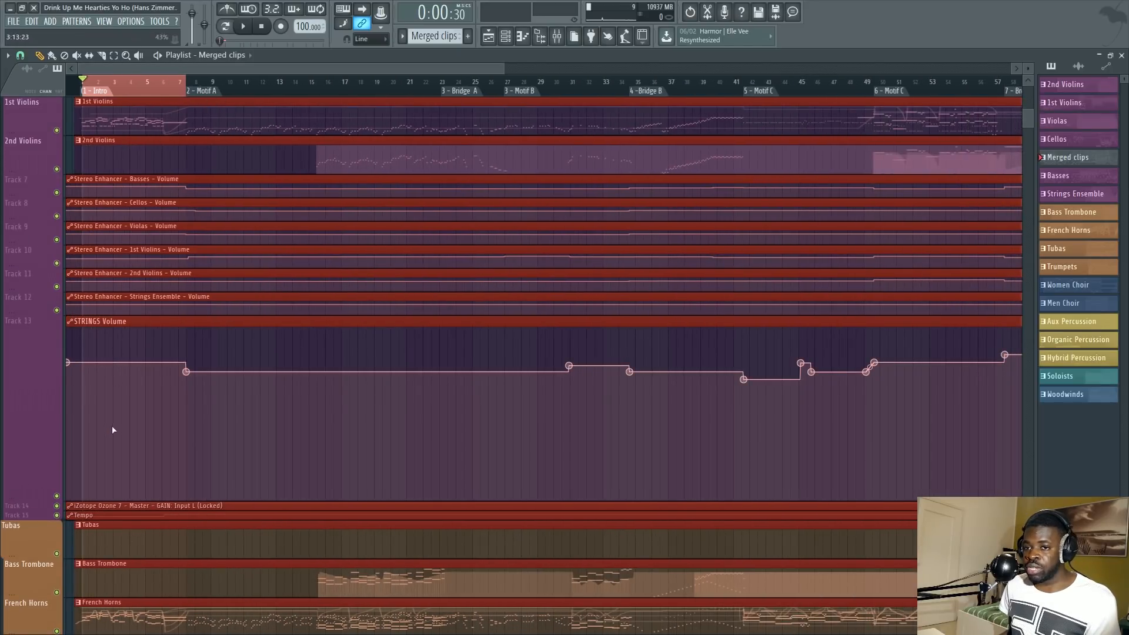
pyautogui.moveTo(69, 363)
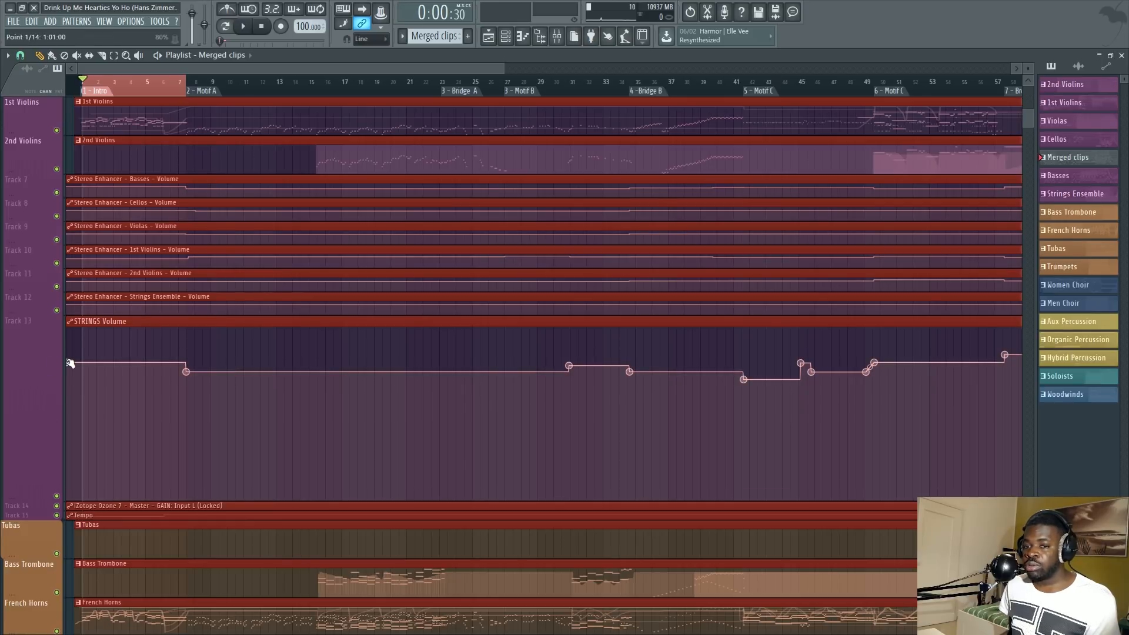
pyautogui.click(207, 92)
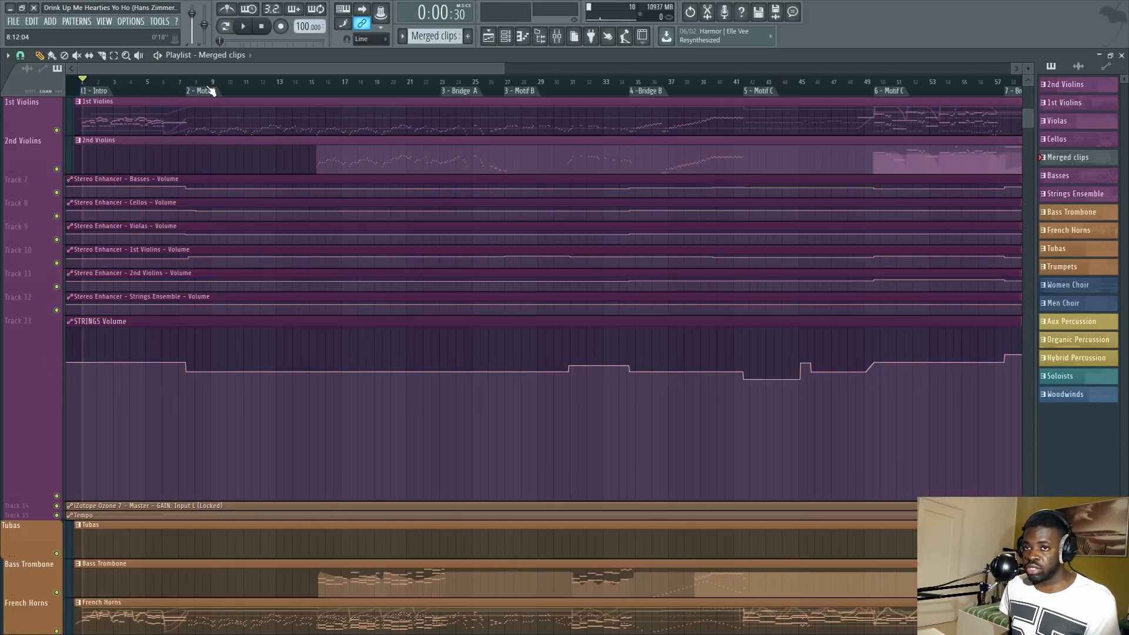
pyautogui.scroll(-5, 210, 88)
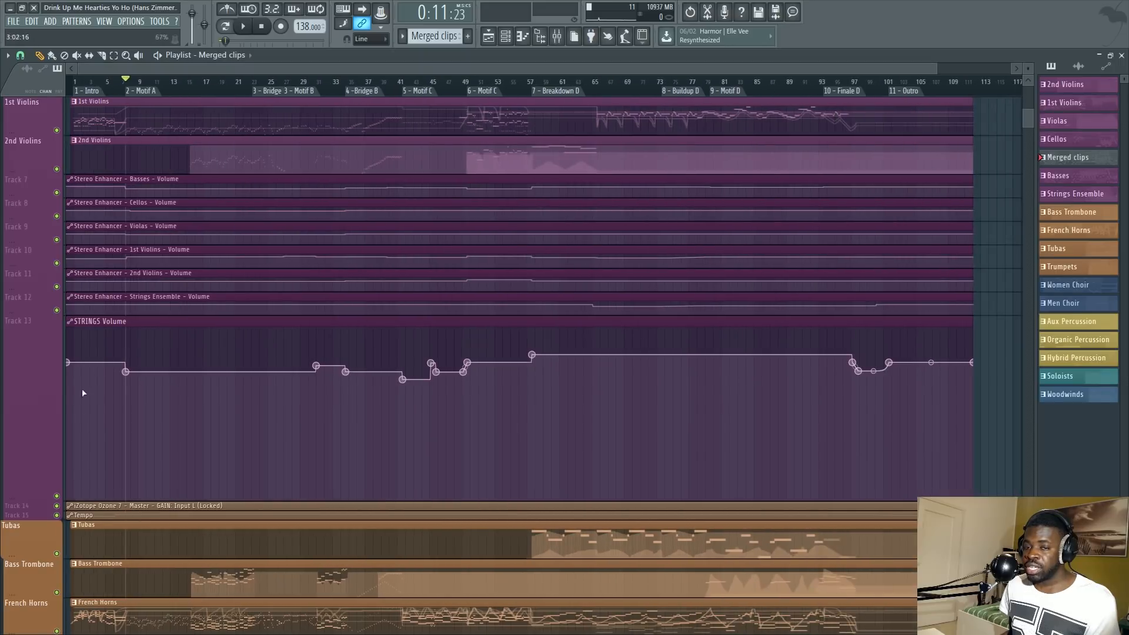
# Set the size of Track 13, which holds the STRINGS Volume automation, to 100%.
pyautogui.rightClick(57, 318)
pyautogui.moveTo(69, 400)
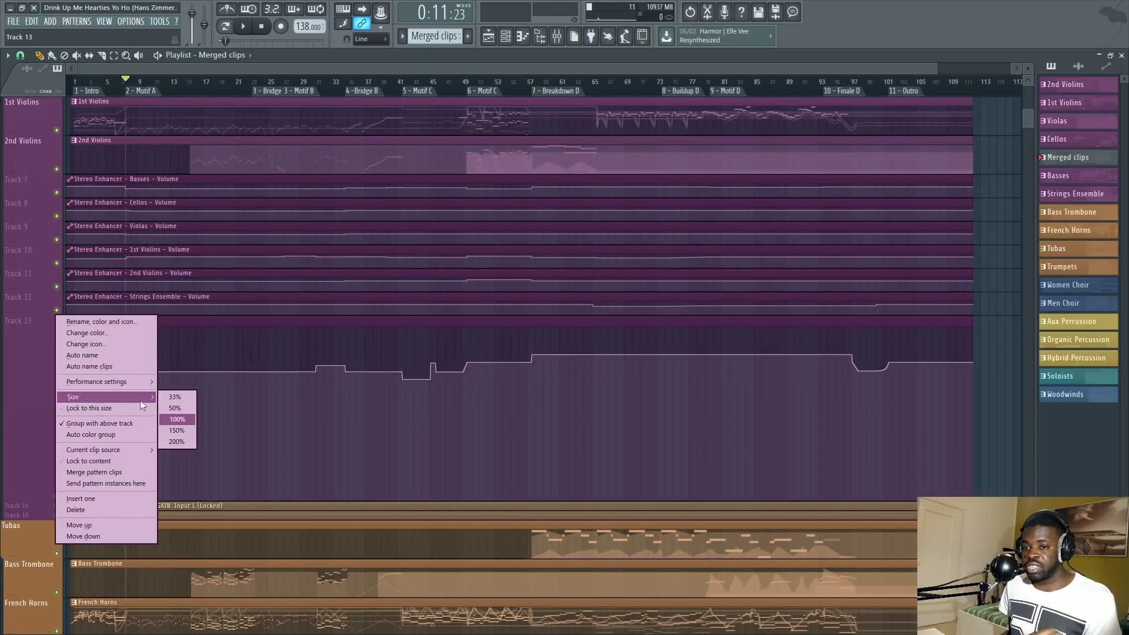
pyautogui.click(178, 421)
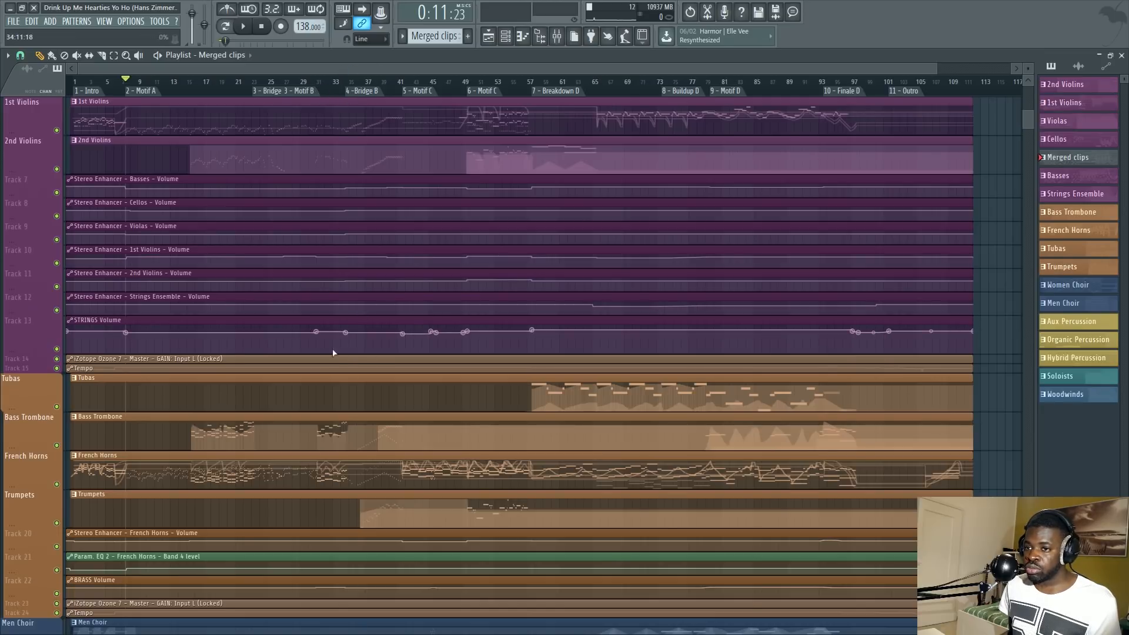
# Jump to the 3 - Motif B marker and briefly show the mixer.
pyautogui.click(315, 96)
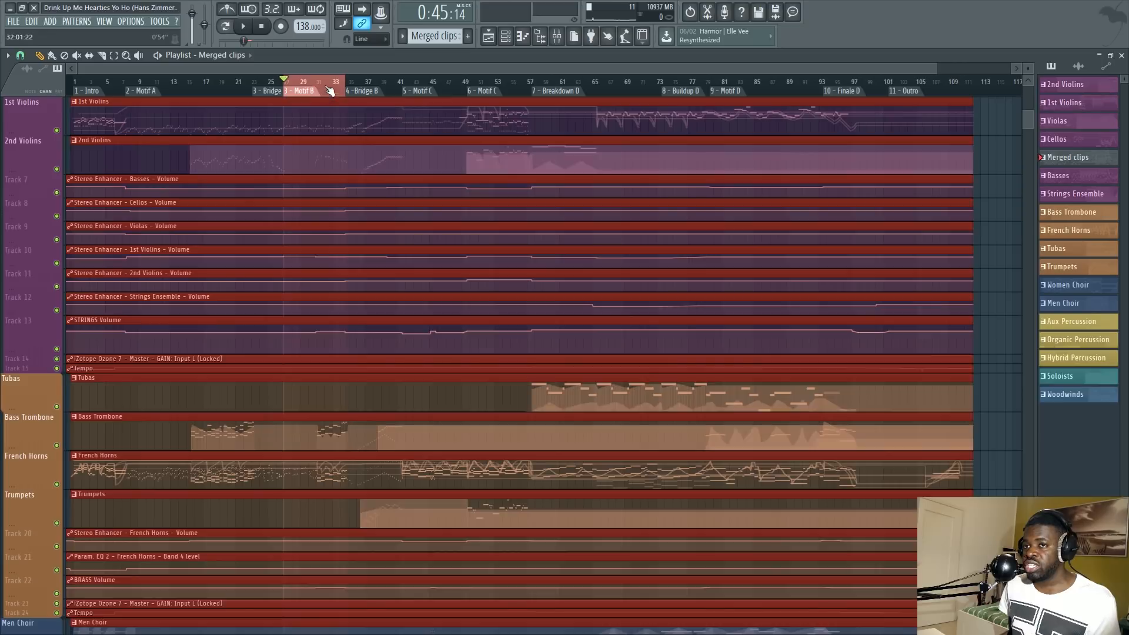
pyautogui.scroll(-2, 305, 92)
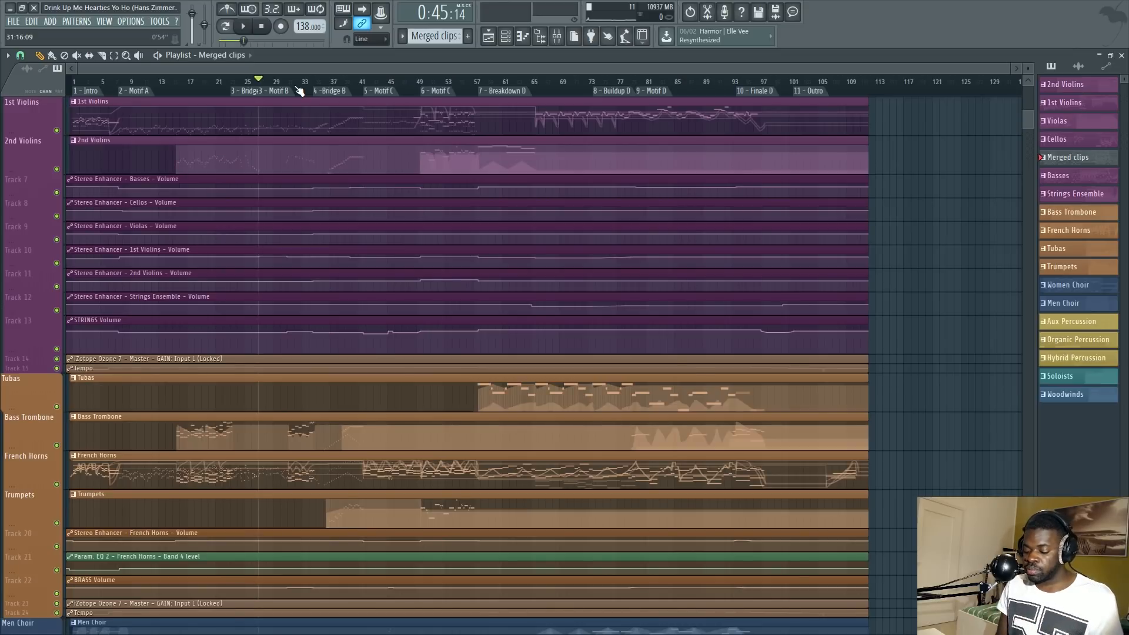
pyautogui.press('F9')
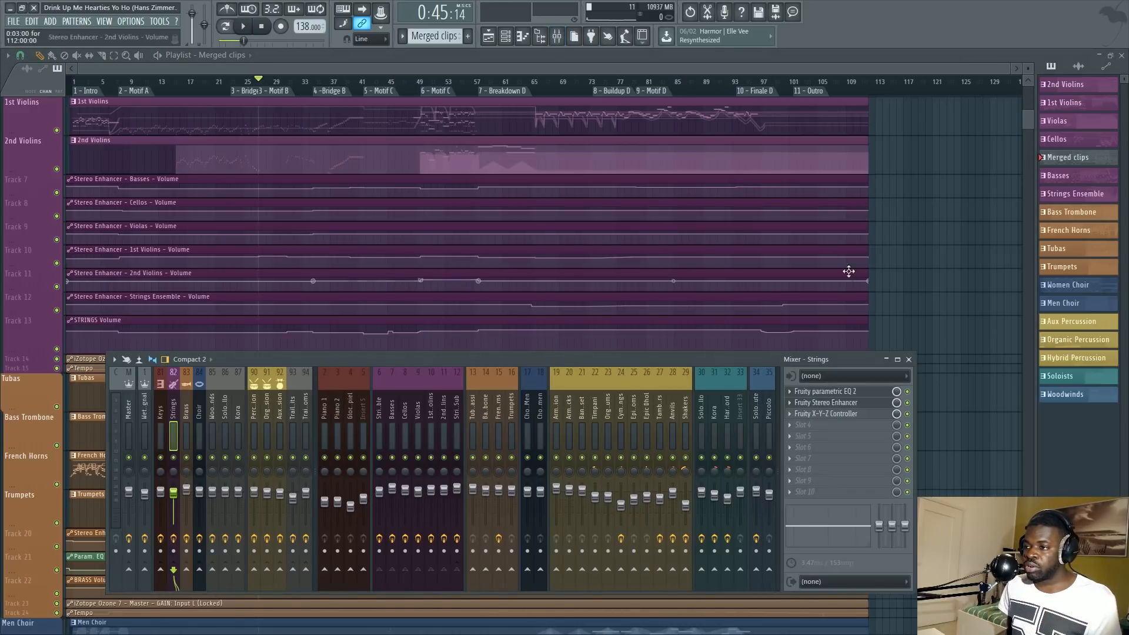
pyautogui.press('F9')
# Look through the playlist's track groups and their volume automation clips, from the strings down to the percussion.
pyautogui.scroll(-8, 178, 296)
pyautogui.scroll(-6, 178, 297)
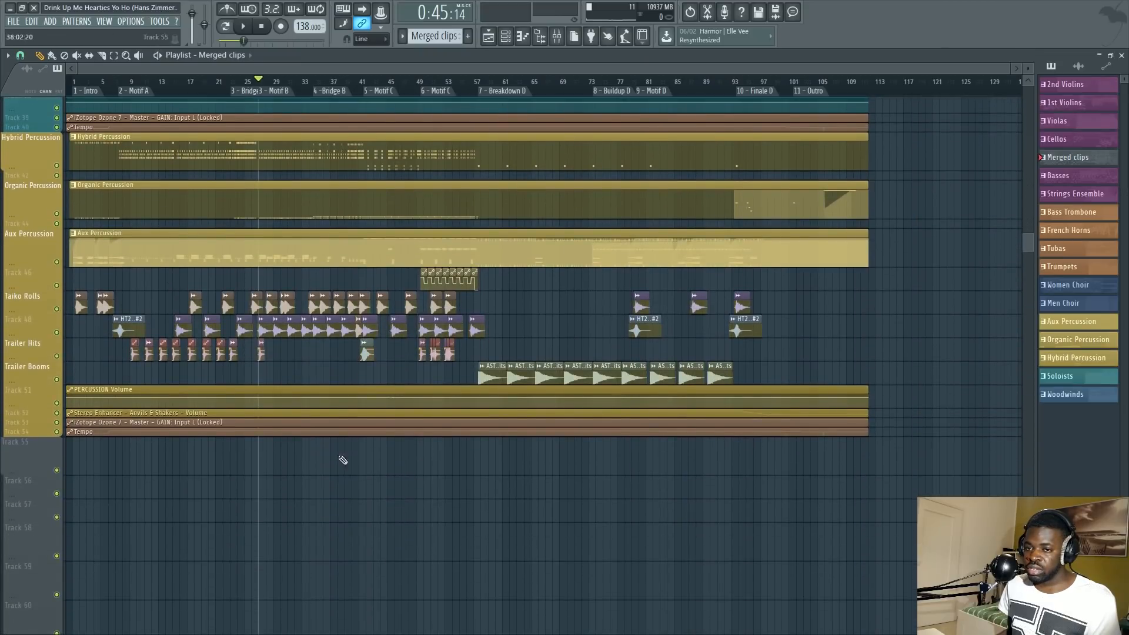
pyautogui.scroll(15, 169, 355)
pyautogui.scroll(-10, 170, 355)
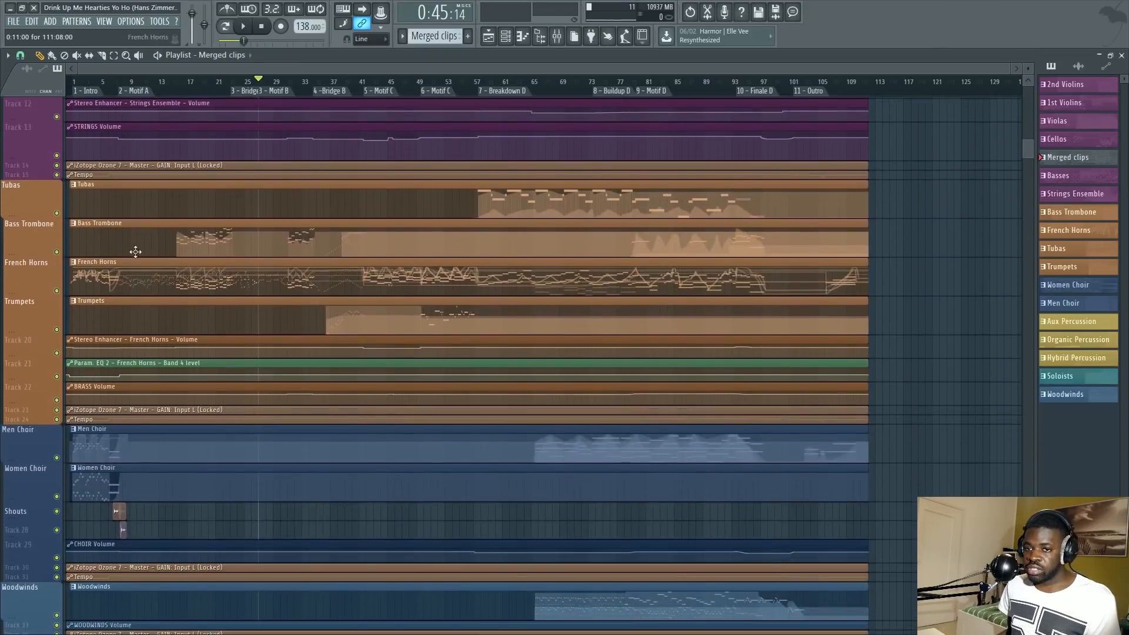
pyautogui.scroll(-8, 112, 292)
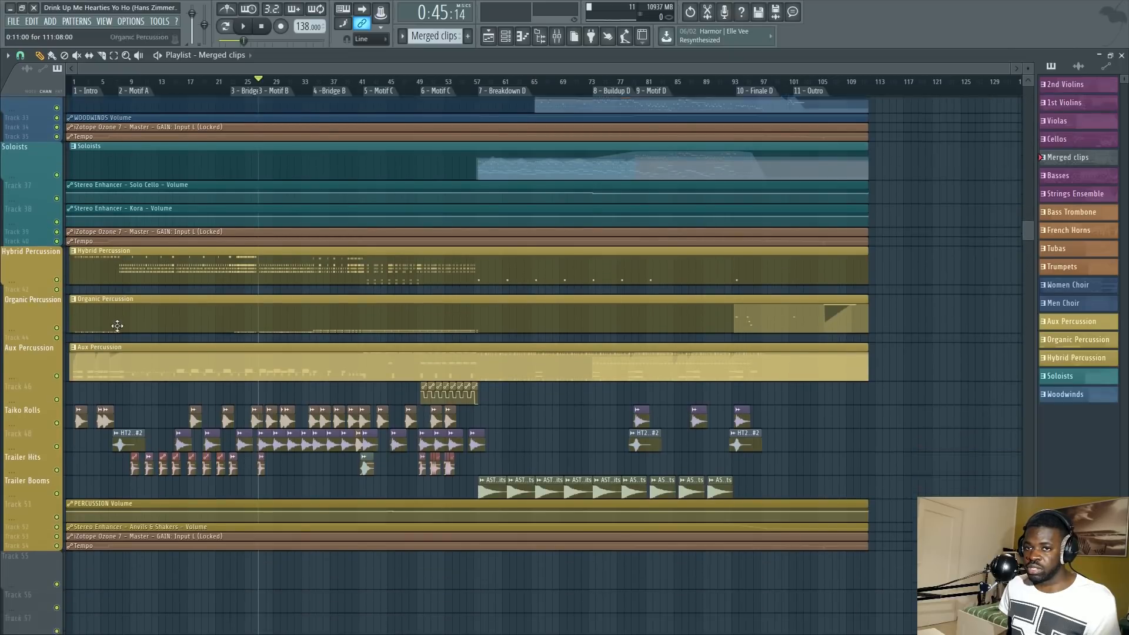
pyautogui.scroll(5, 123, 368)
pyautogui.scroll(10, 124, 369)
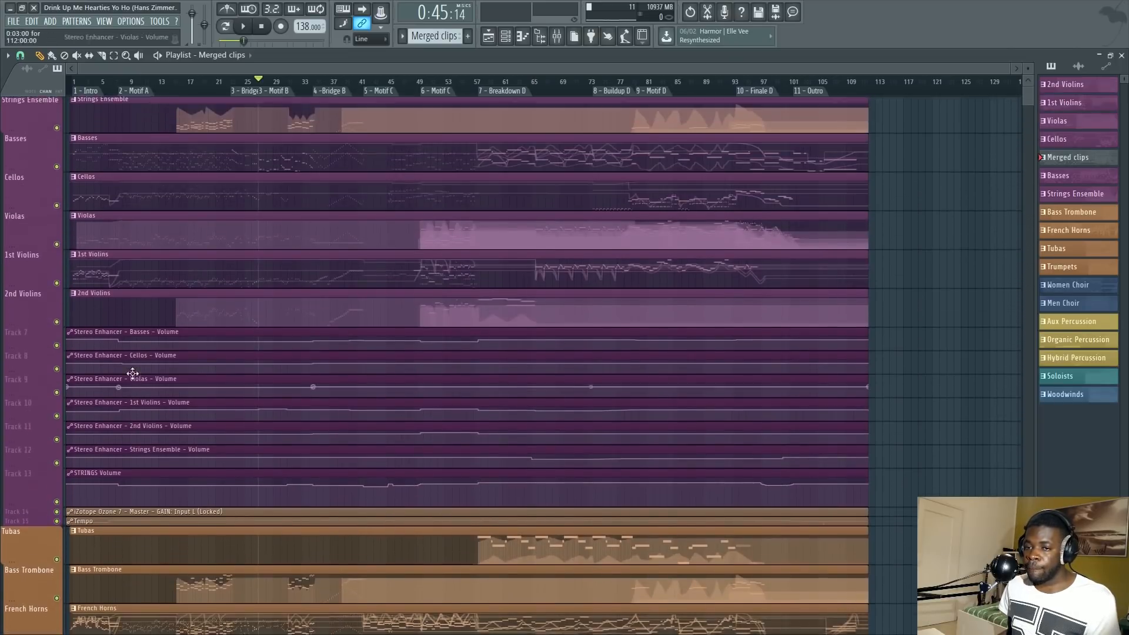
pyautogui.scroll(7, 172, 95)
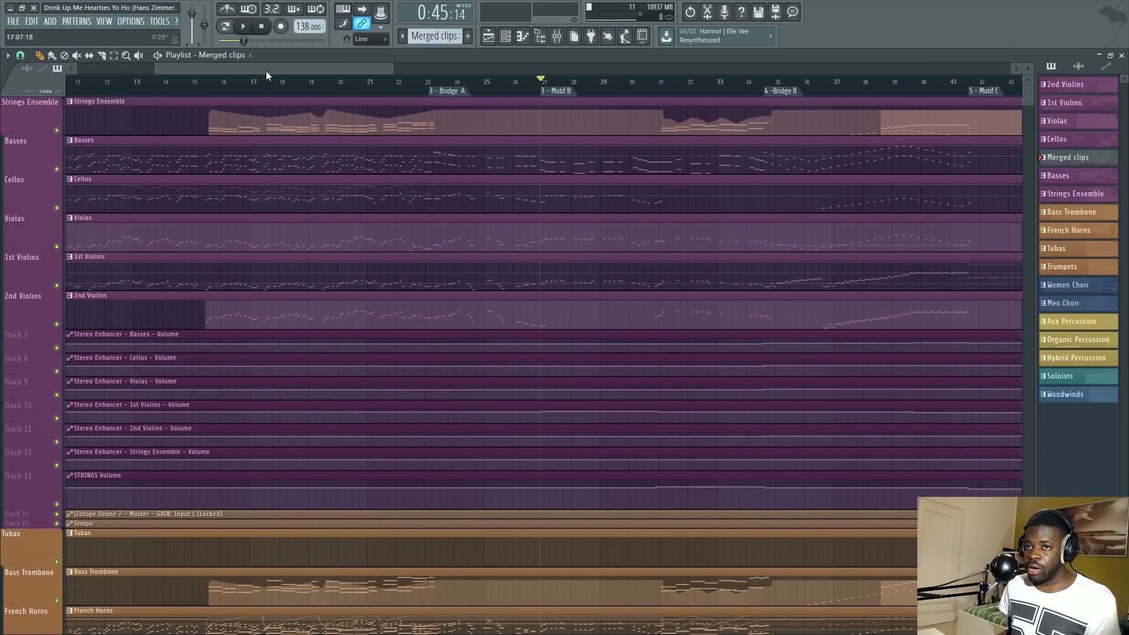
# Solo the strings track group and select the 1 - Intro section in the playlist.
pyautogui.moveTo(266, 70); pyautogui.dragTo(118, 72)
pyautogui.scroll(-3, 106, 96)
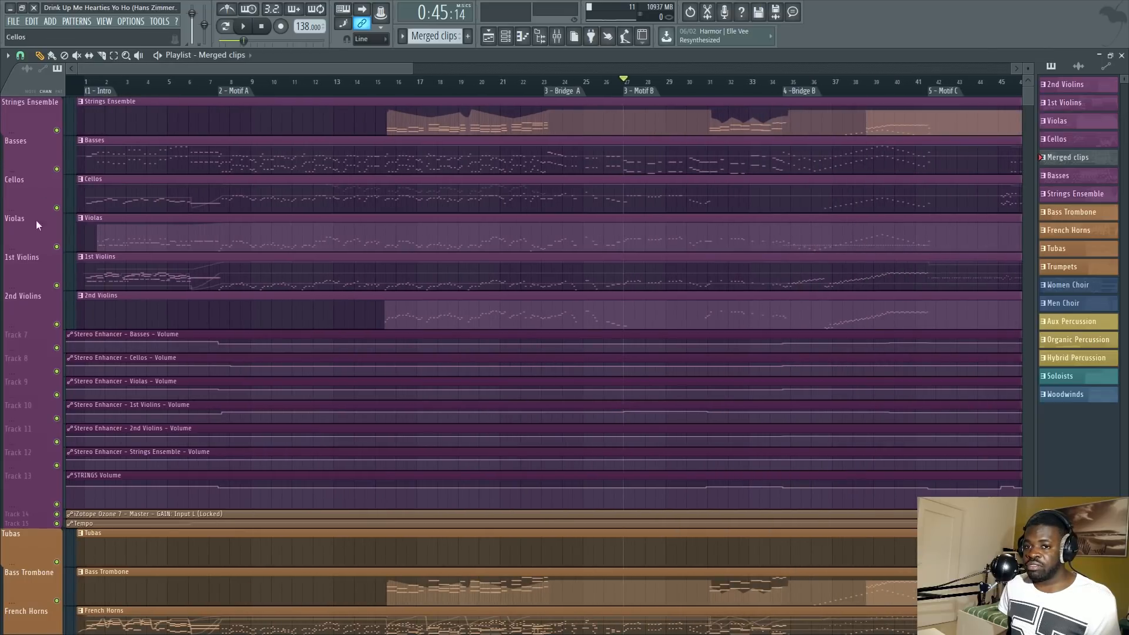
pyautogui.keyDown('shift'); pyautogui.rightClick(57, 287); pyautogui.keyUp('shift')
pyautogui.click(110, 92)
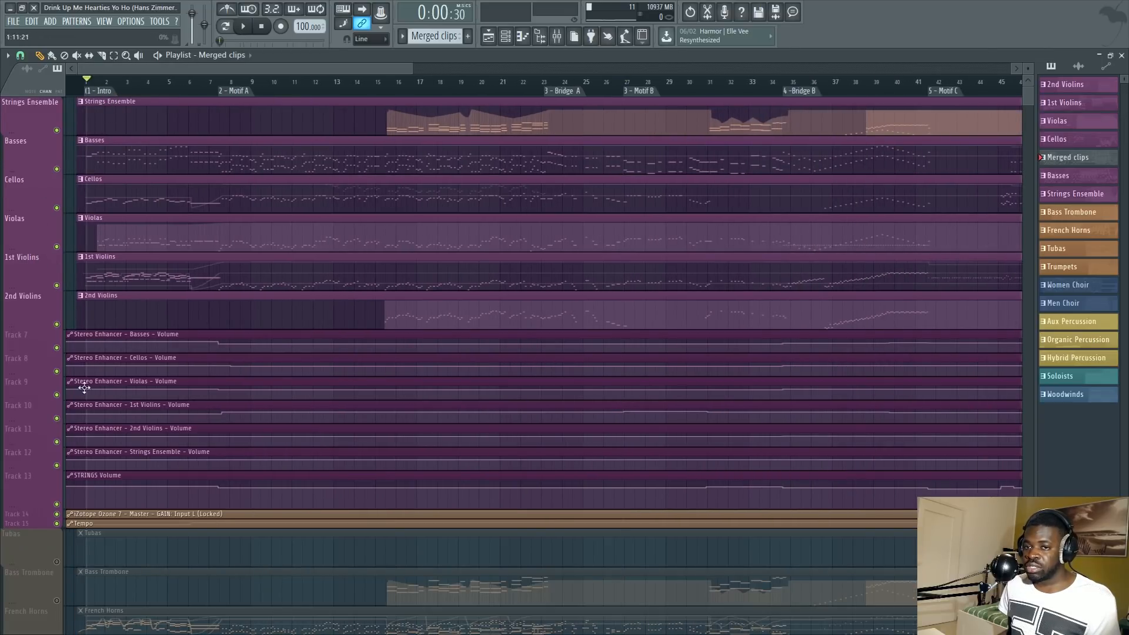
pyautogui.doubleClick(97, 91)
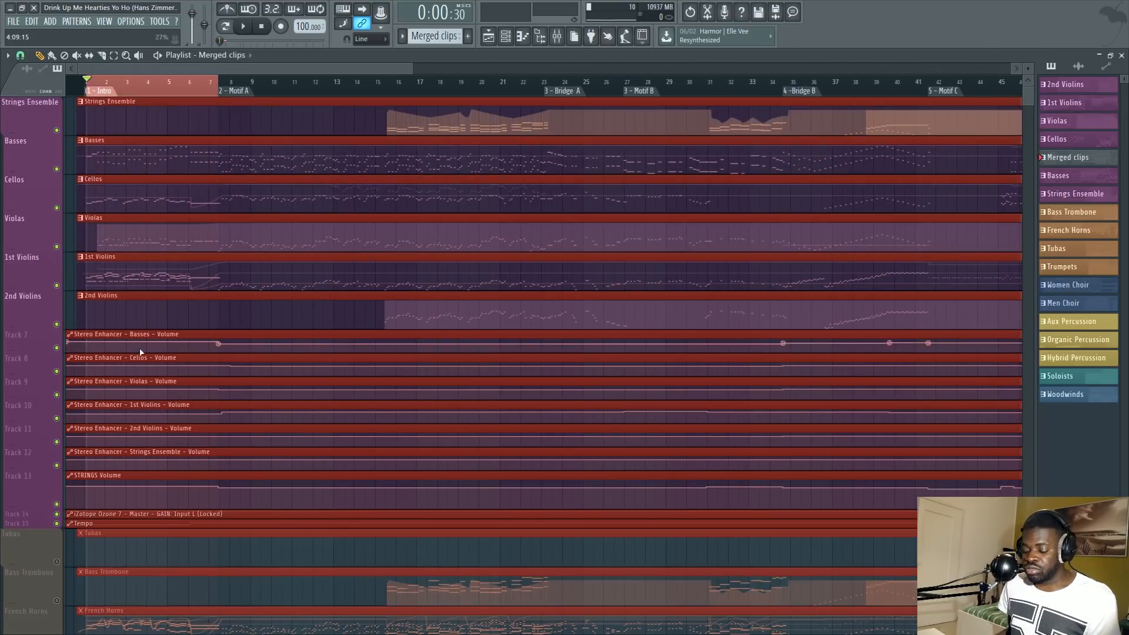
# Audition the soloed strings from just before the 6 - Motif C marker.
pyautogui.press('F9')
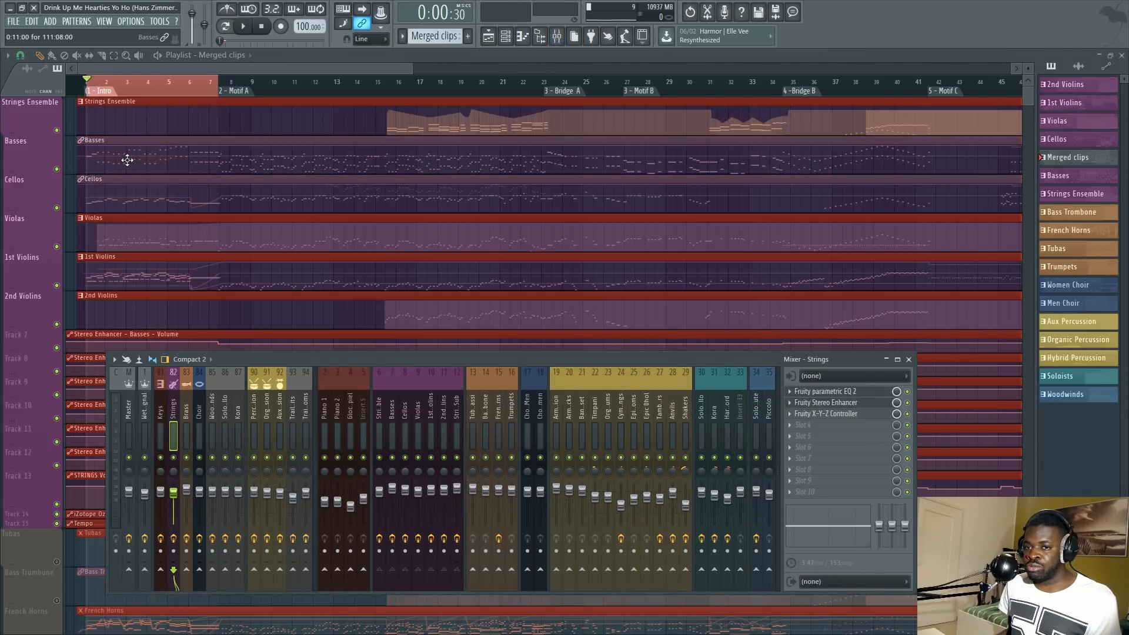
pyautogui.press('F9')
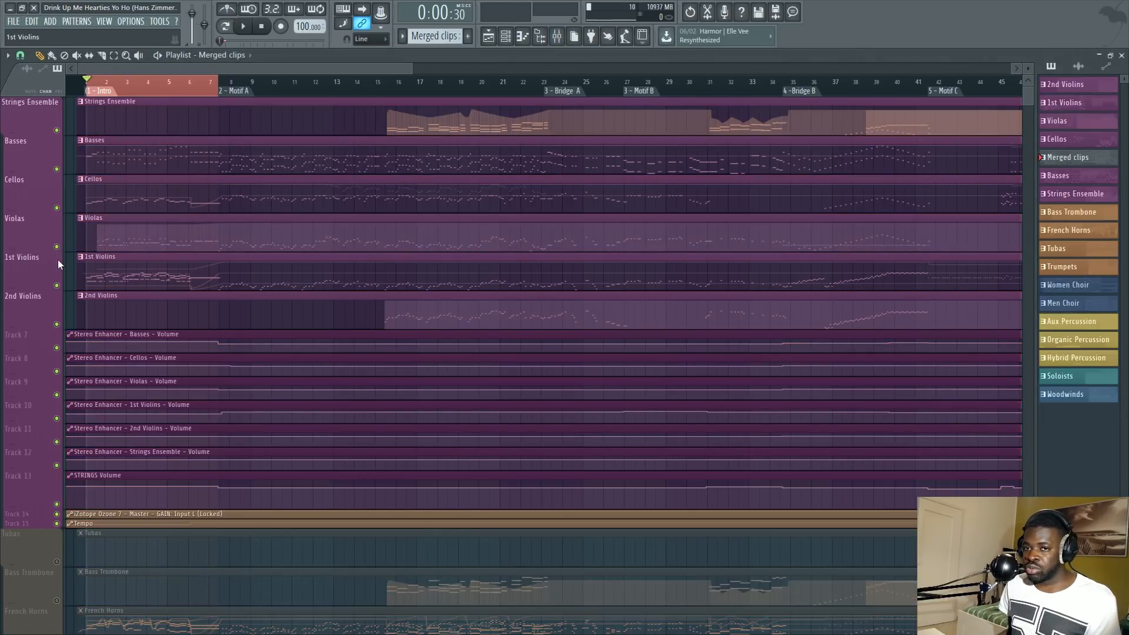
pyautogui.scroll(-2, 647, 94)
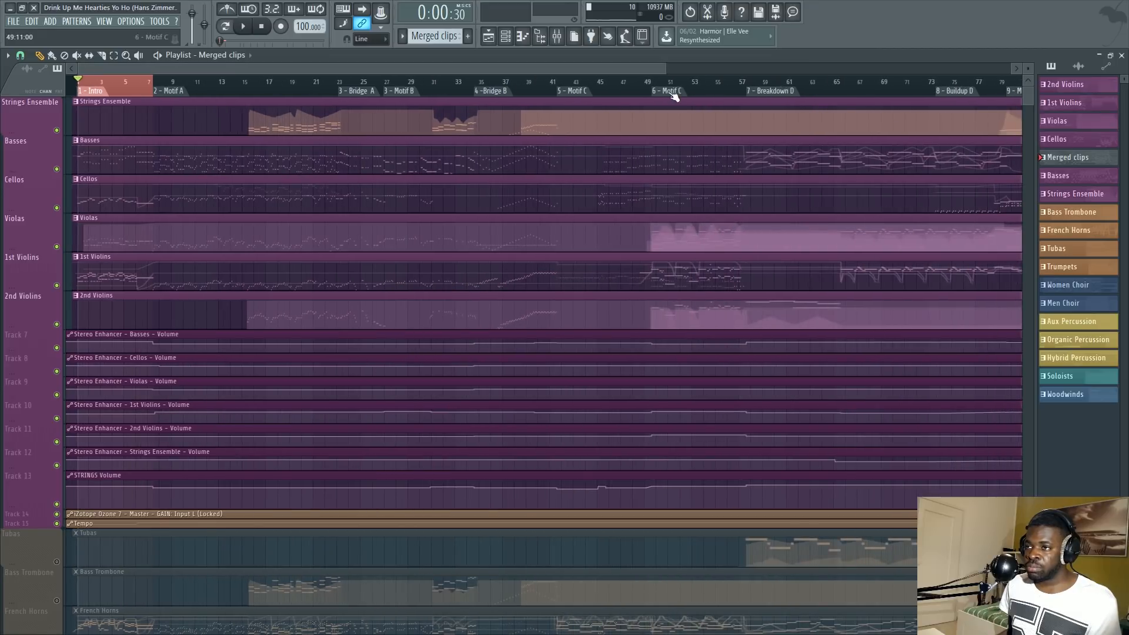
pyautogui.click(645, 91)
pyautogui.scroll(2, 646, 91)
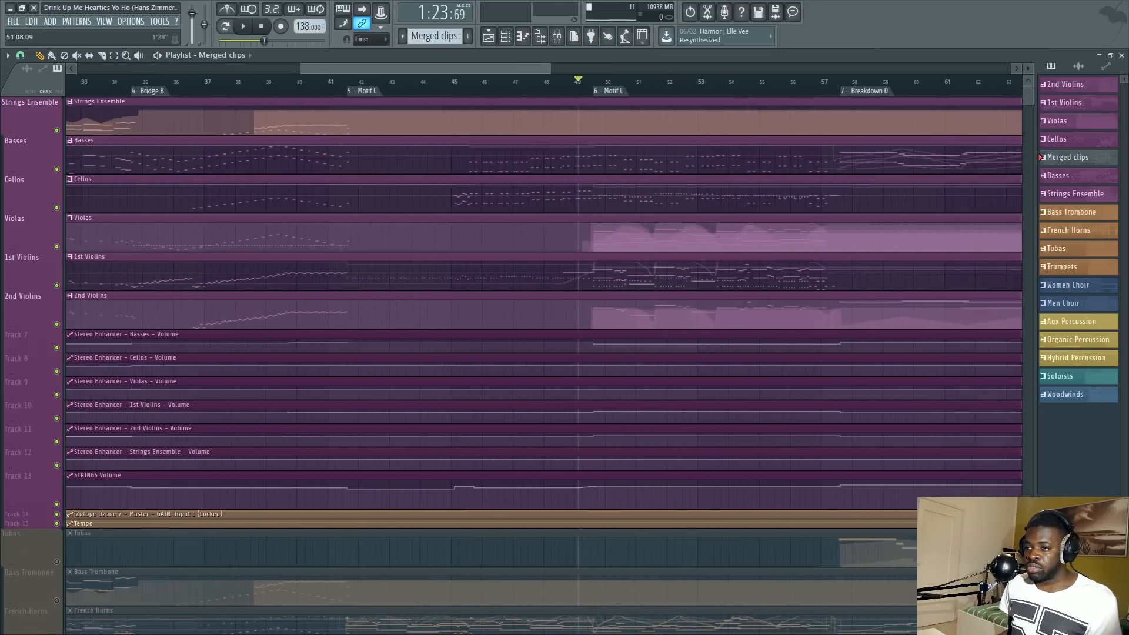
pyautogui.moveTo(548, 68); pyautogui.dragTo(563, 69)
pyautogui.press('space')
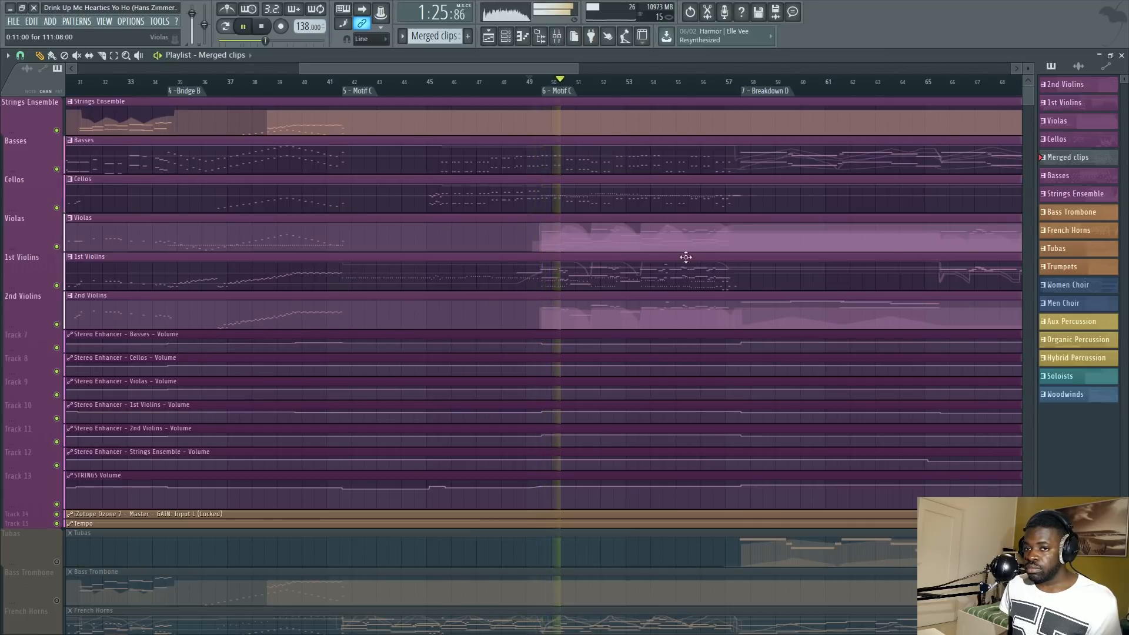
pyautogui.press('space')
# Audition the start of 6 - Motif C with the 1st Violins and 2nd Violins muted, and unmute both tracks.
pyautogui.click(57, 325)
pyautogui.click(57, 285)
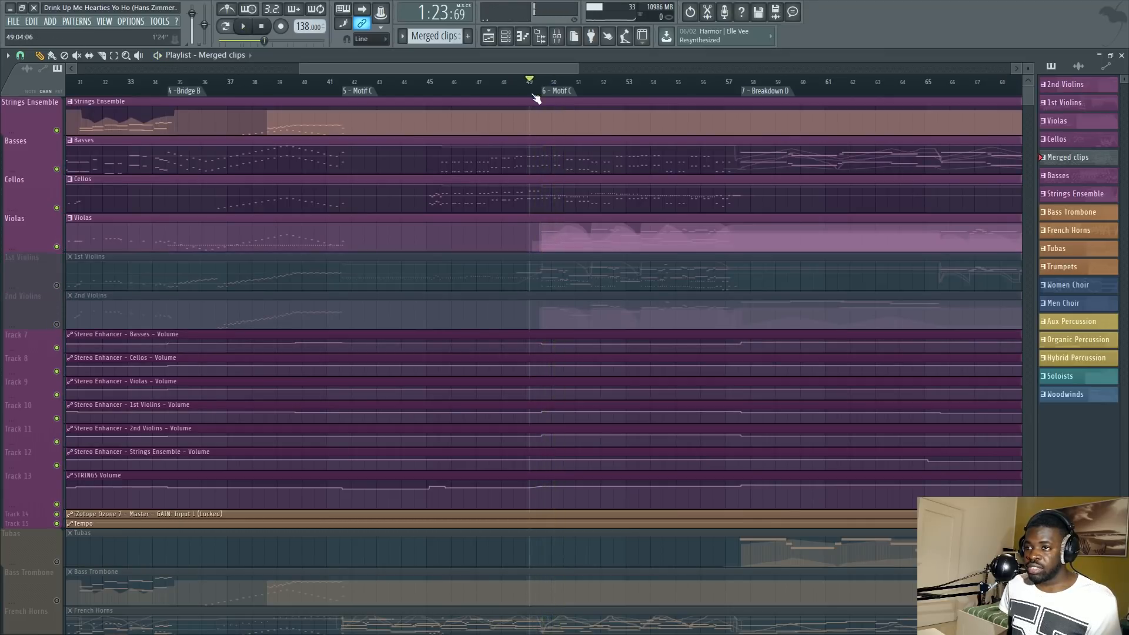
pyautogui.press('space')
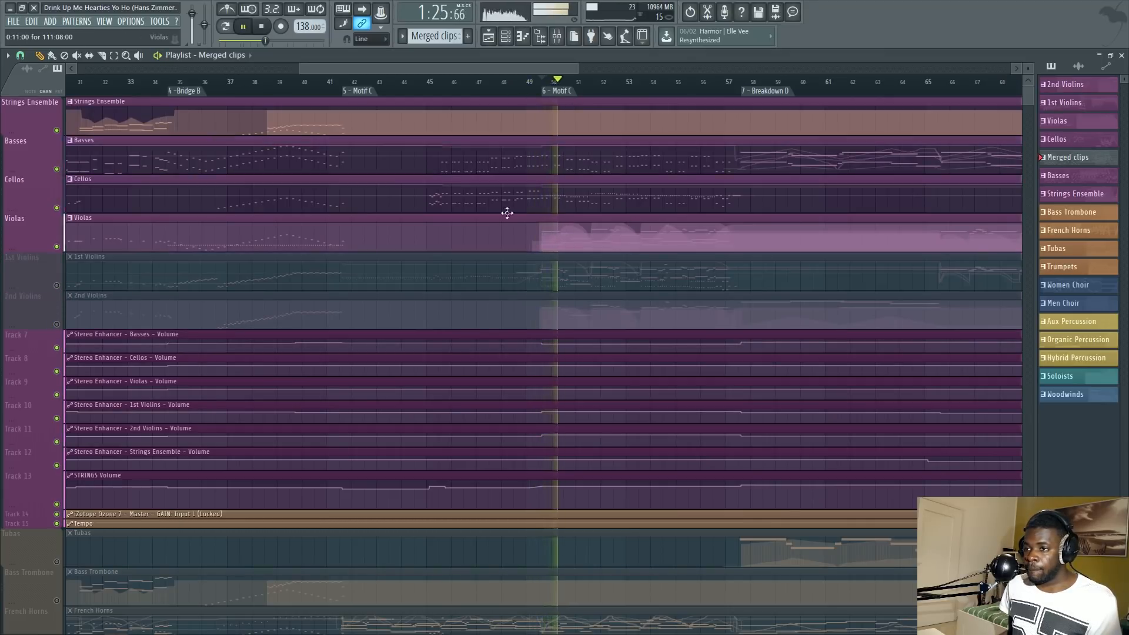
pyautogui.press('space')
pyautogui.click(57, 285)
pyautogui.click(57, 325)
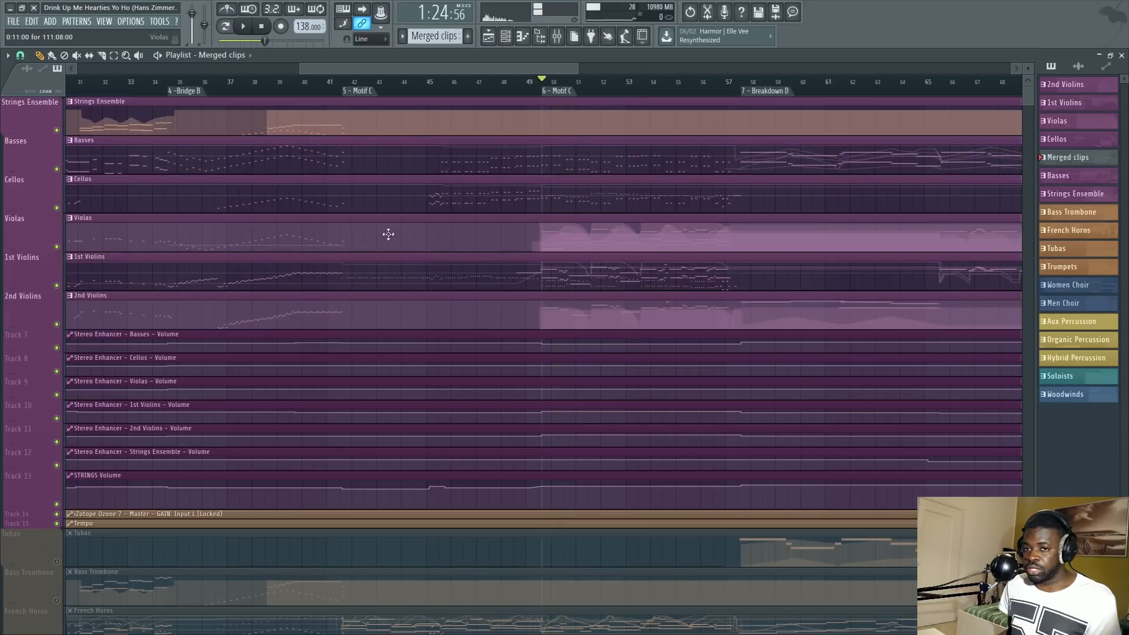
# Enlarge Track 10 to examine the Stereo Enhancer volume automation of the 1st Violins around 6 - Motif C.
pyautogui.scroll(-2, 506, 400)
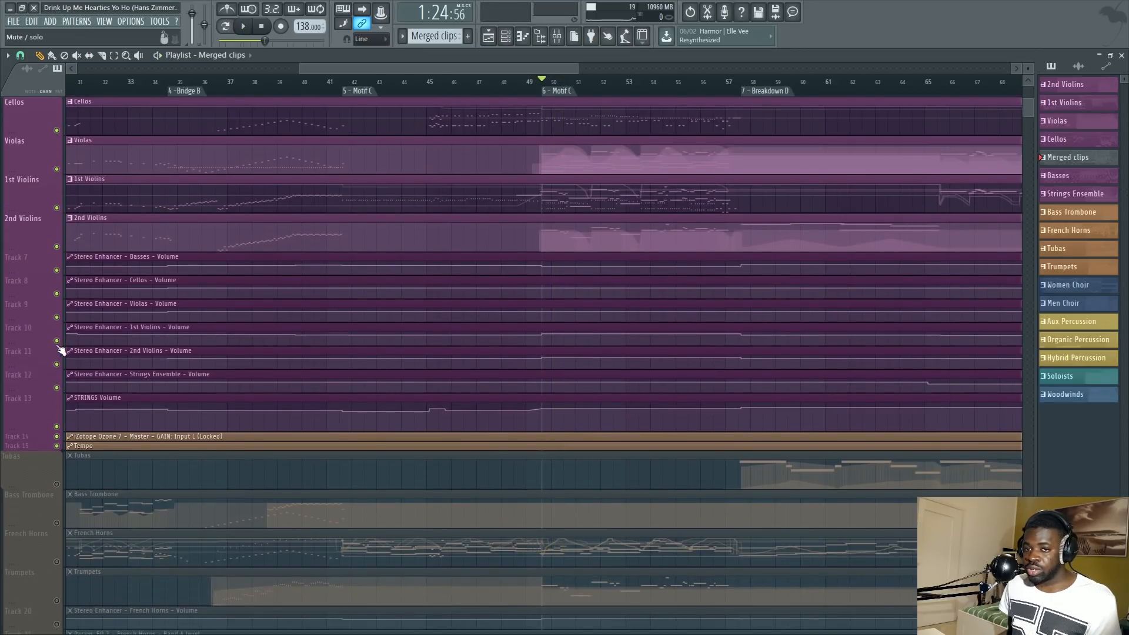
pyautogui.moveTo(38, 345); pyautogui.dragTo(239, 450)
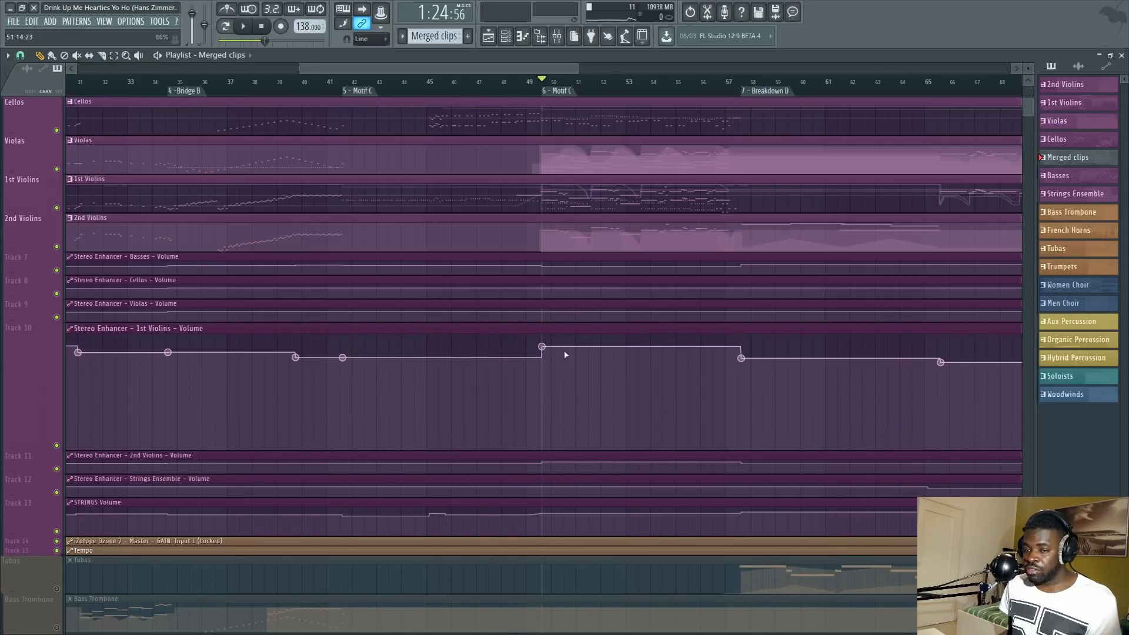
# Set the height of Track 10, which holds the 1st Violins volume automation, to 100%.
pyautogui.rightClick(54, 324)
pyautogui.moveTo(103, 404)
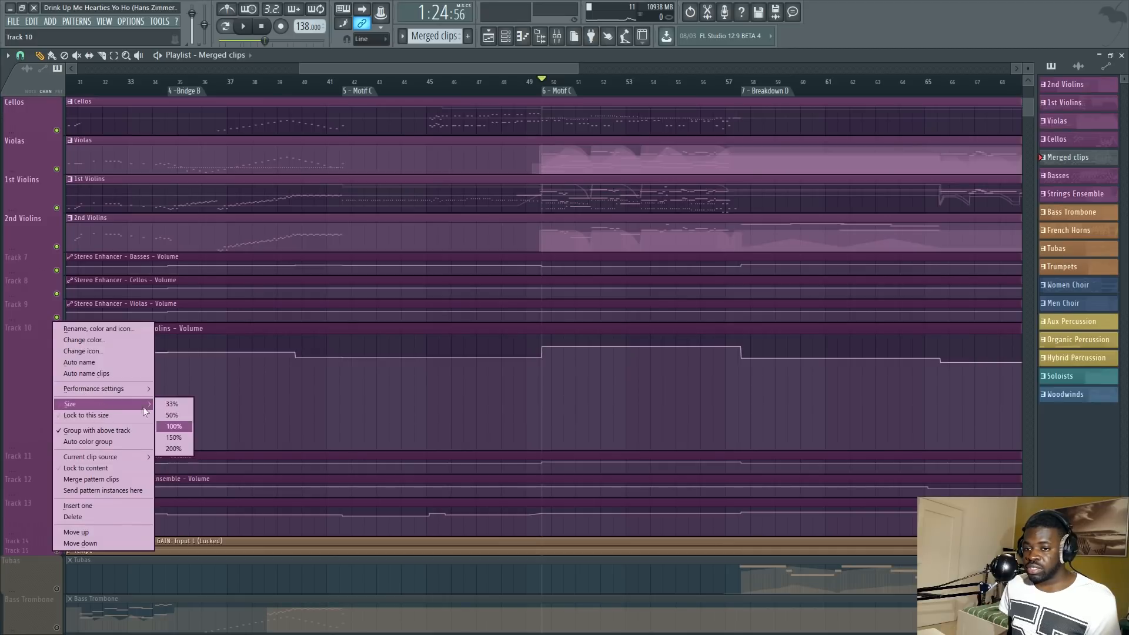
pyautogui.click(173, 429)
pyautogui.scroll(-5, 604, 90)
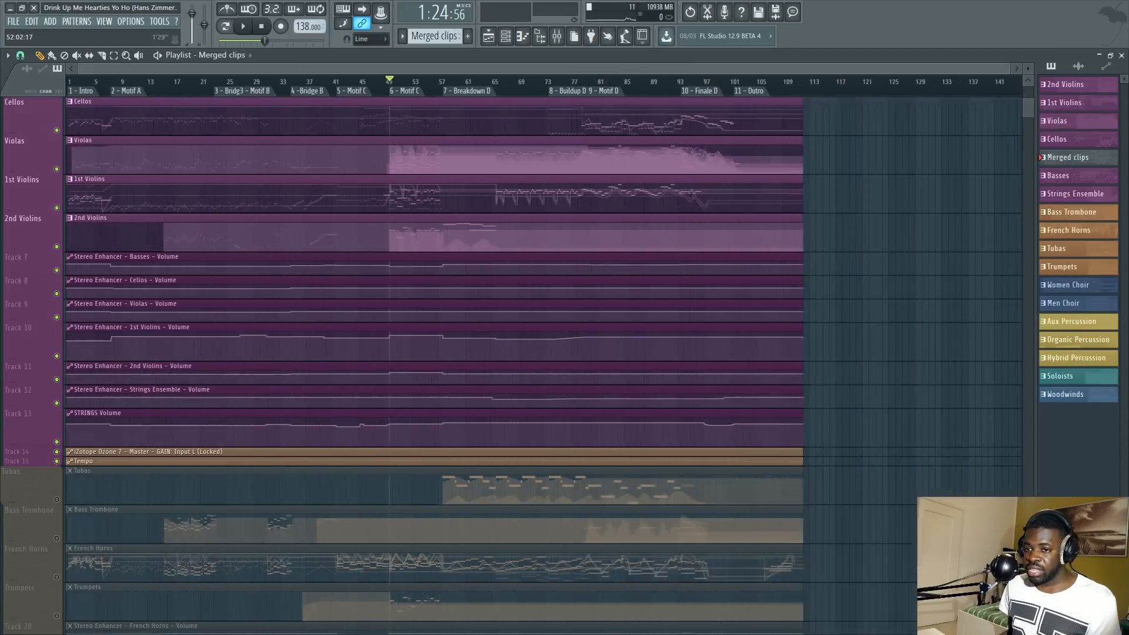
# Examine the effect slots of the individual string channels in the mixer, including the 2nd Violins and Violas.
pyautogui.press('F9')
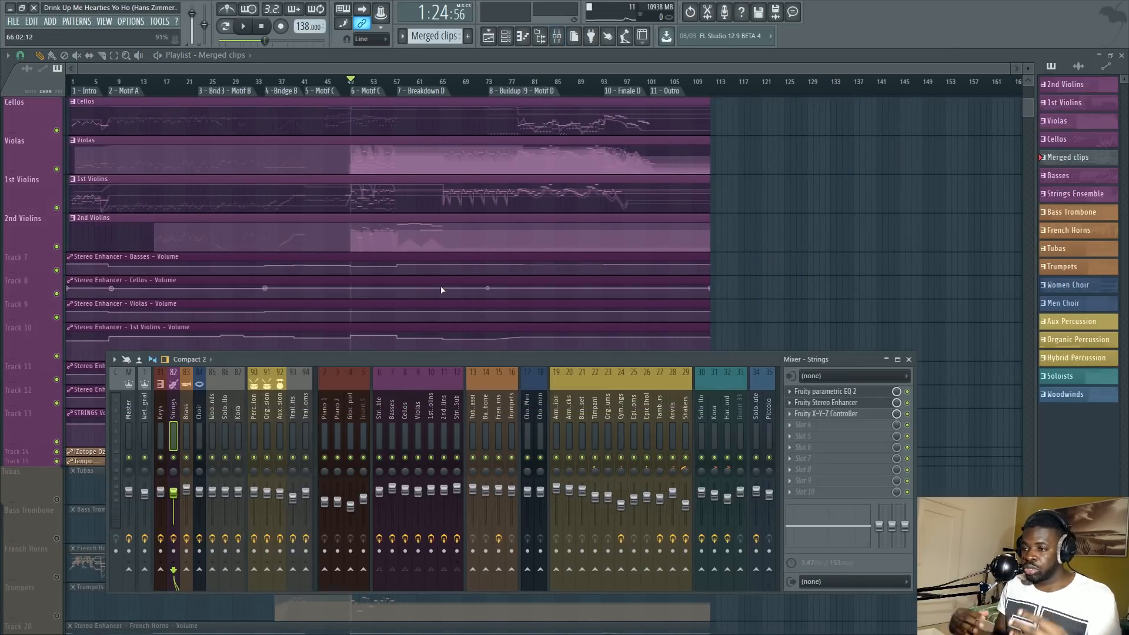
pyautogui.click(404, 406)
pyautogui.click(418, 410)
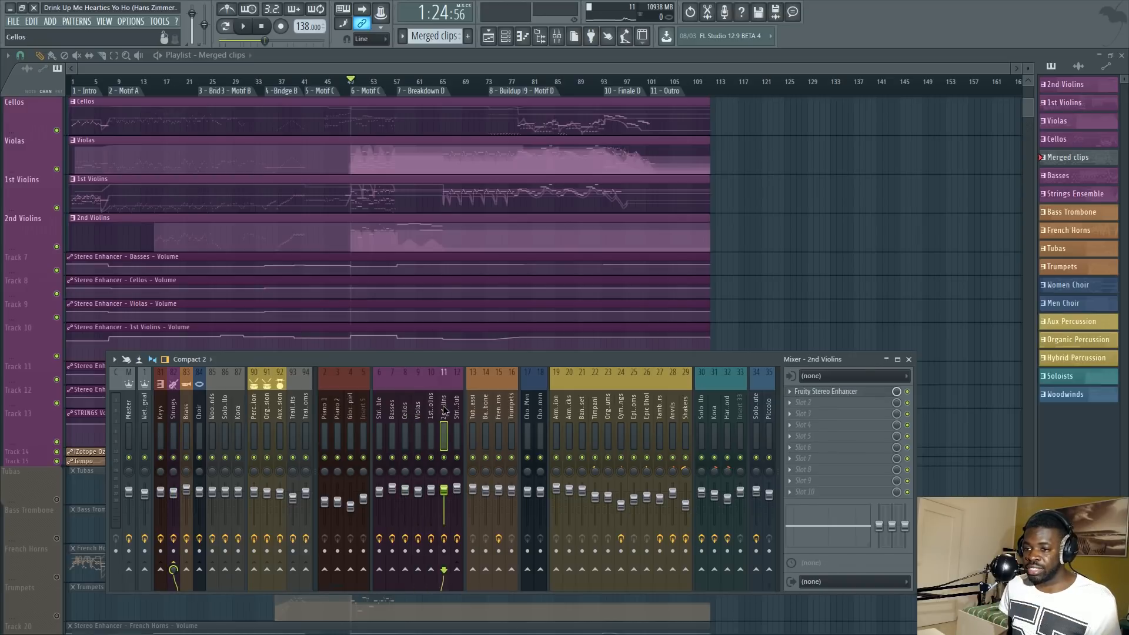
pyautogui.click(429, 411)
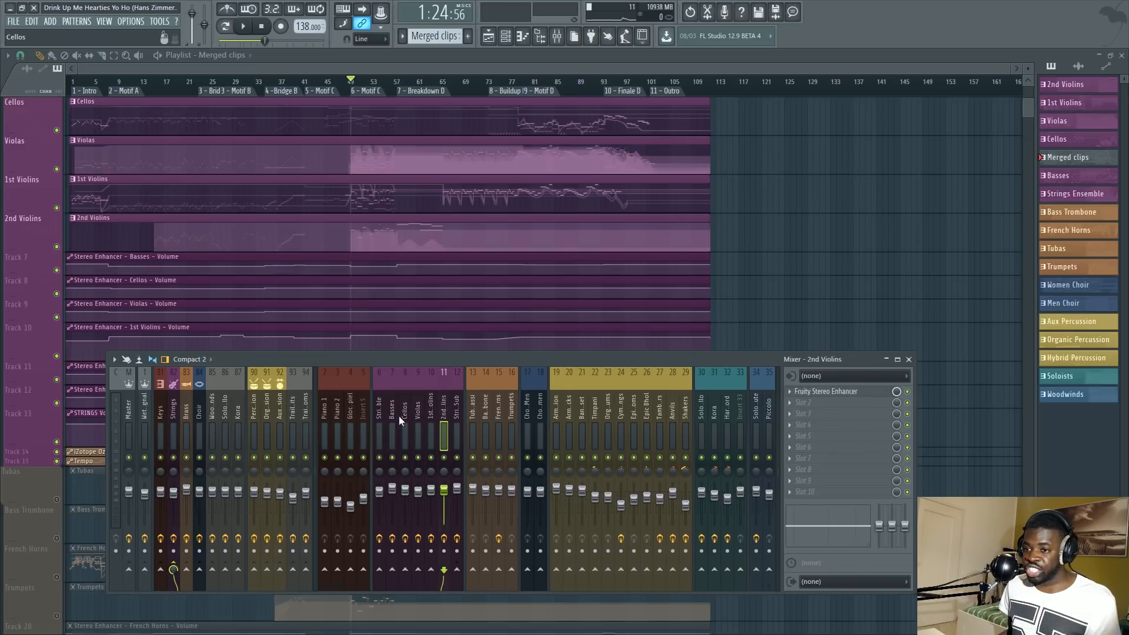
pyautogui.moveTo(392, 412); pyautogui.dragTo(447, 428)
pyautogui.click(418, 414)
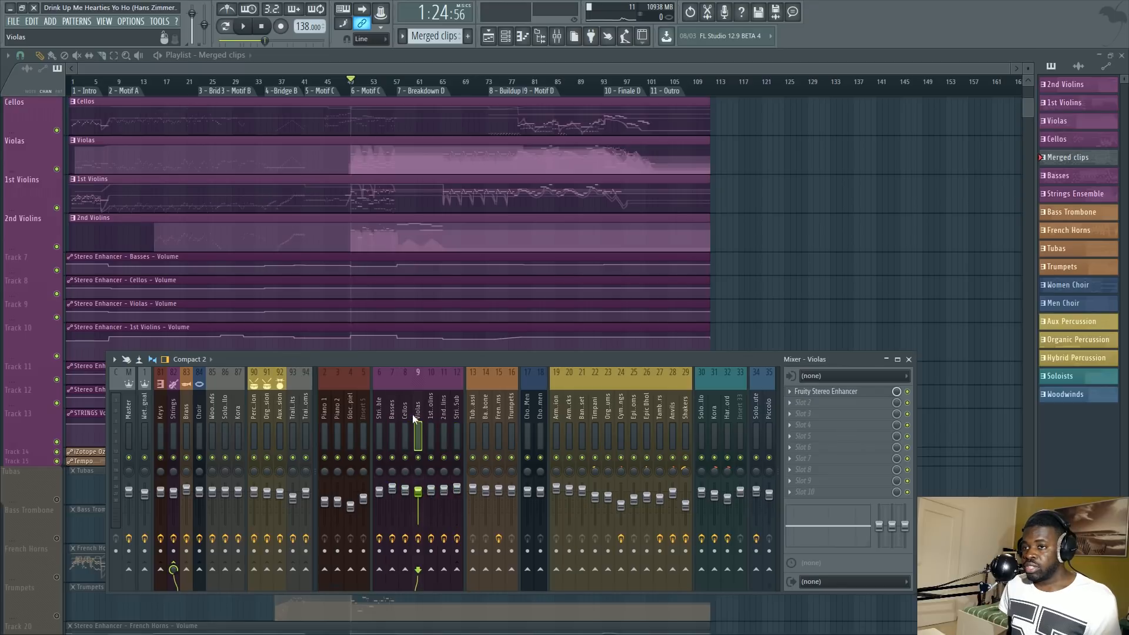
pyautogui.press('F9')
# Set the height of Track 10 and of Track 13, the STRINGS Volume automation, to 50%.
pyautogui.rightClick(33, 325)
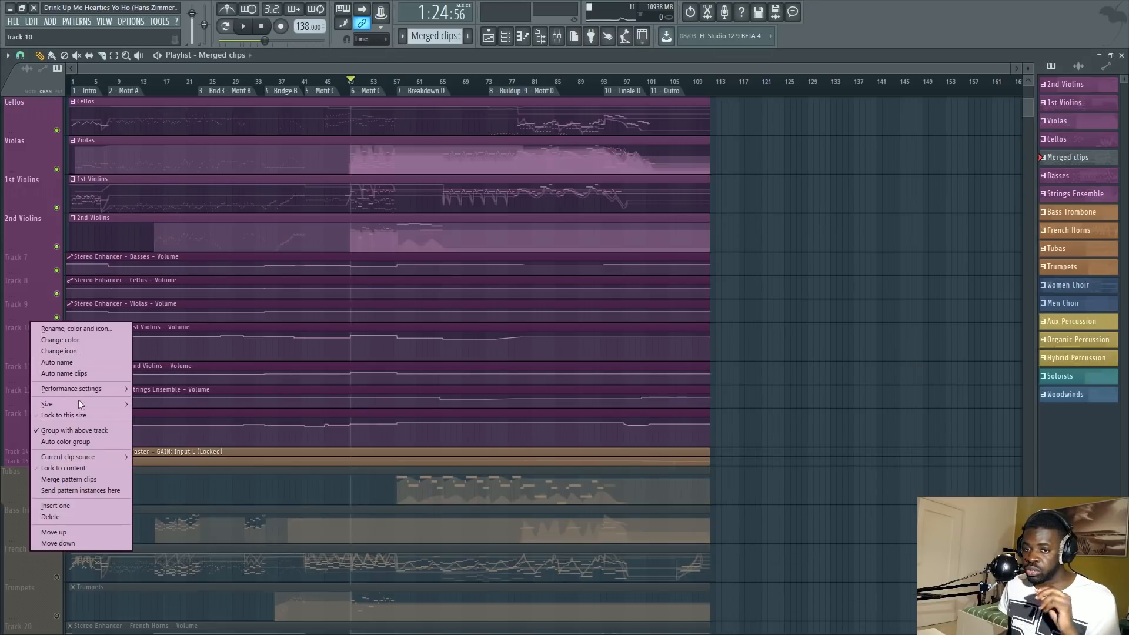
pyautogui.moveTo(81, 405)
pyautogui.click(151, 421)
pyautogui.rightClick(28, 398)
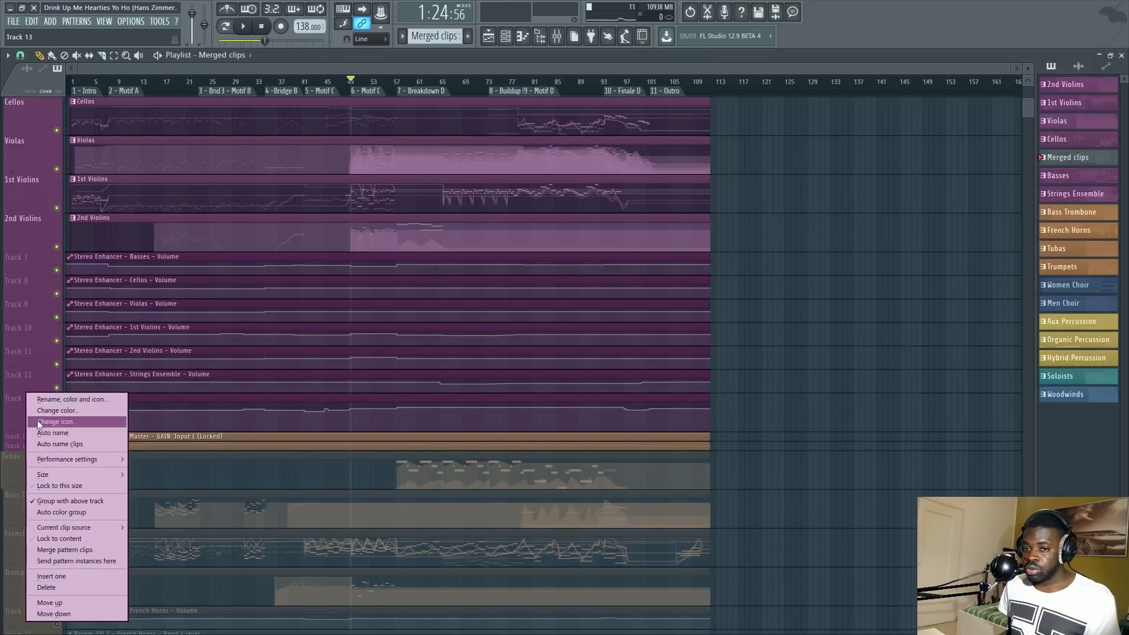
pyautogui.moveTo(81, 474)
pyautogui.click(152, 491)
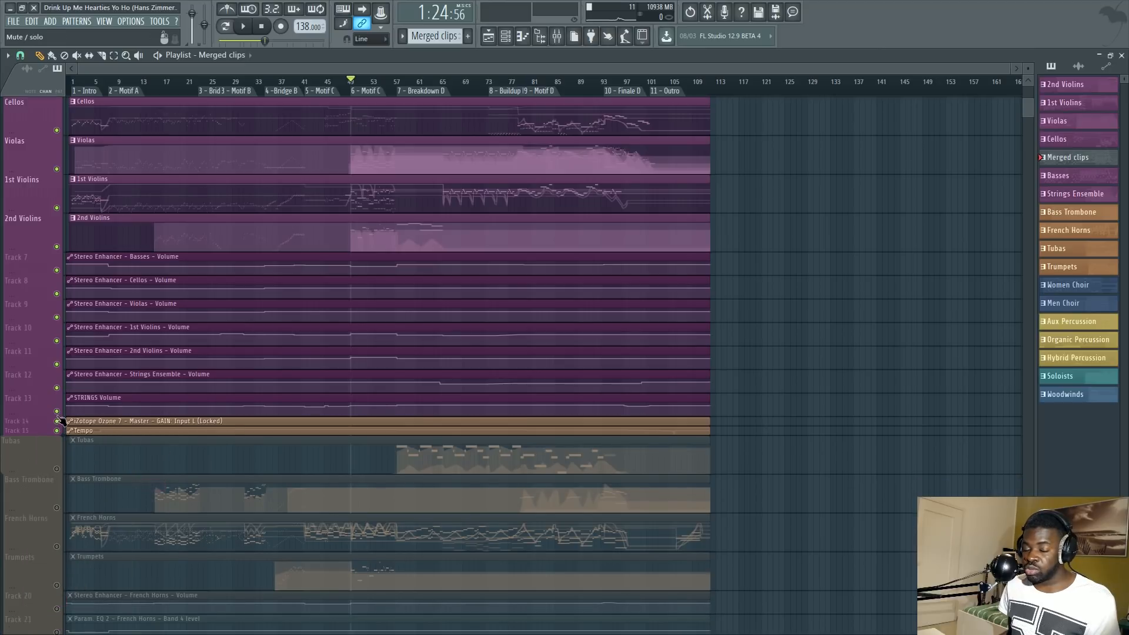
# Unsolo the strings track group and move the playhead to the start of 6 - Motif C.
pyautogui.scroll(3, 450, 87)
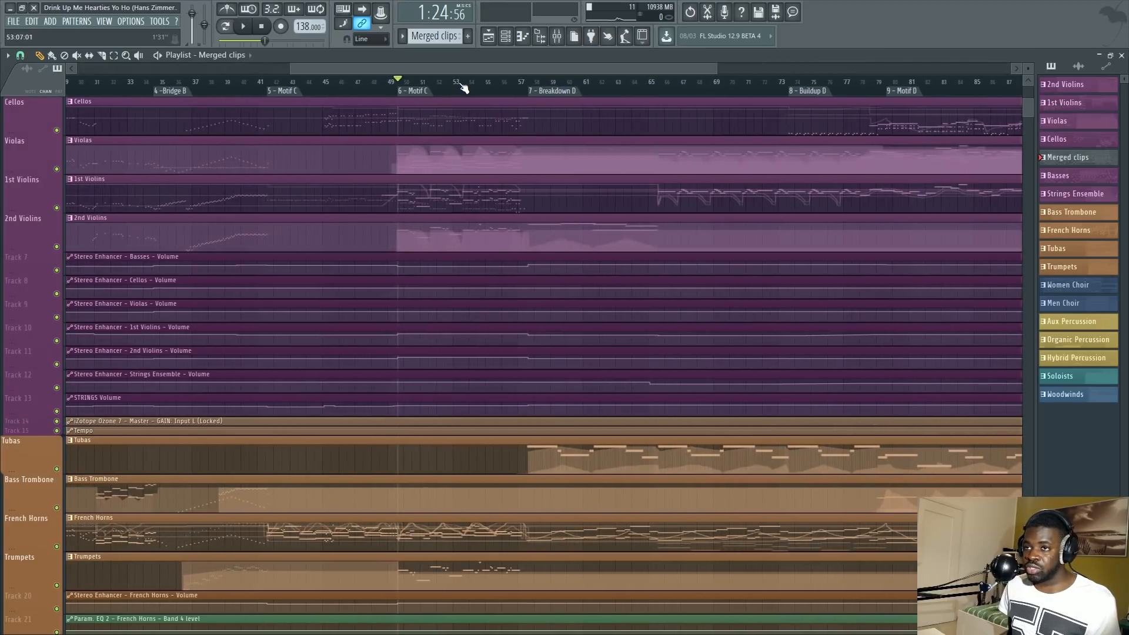
pyautogui.doubleClick(218, 93)
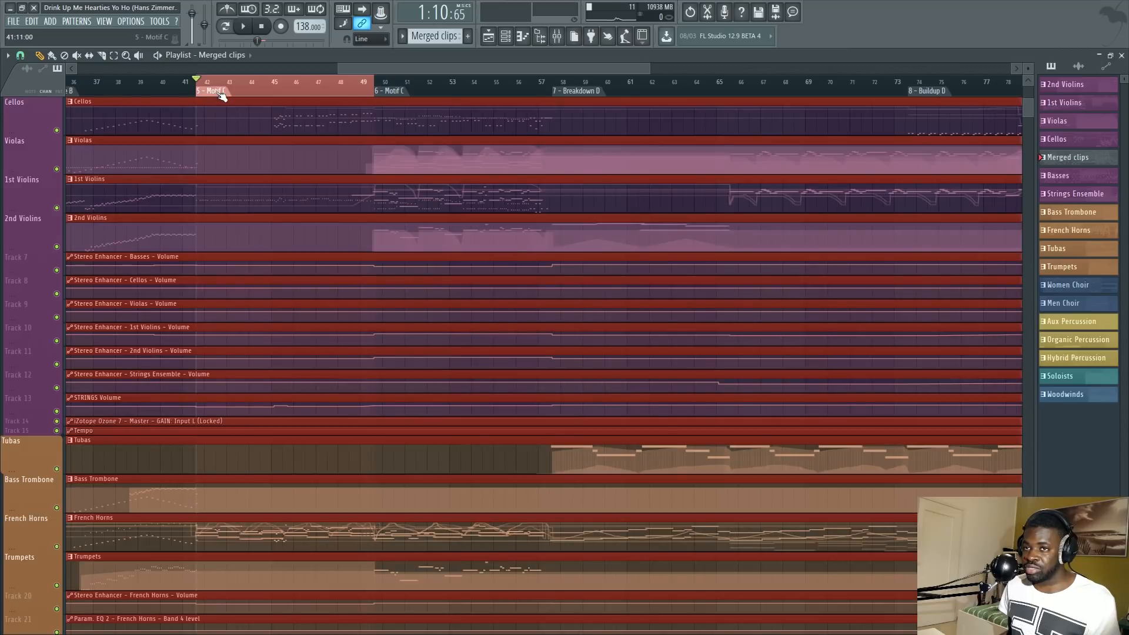
pyautogui.scroll(-2, 222, 96)
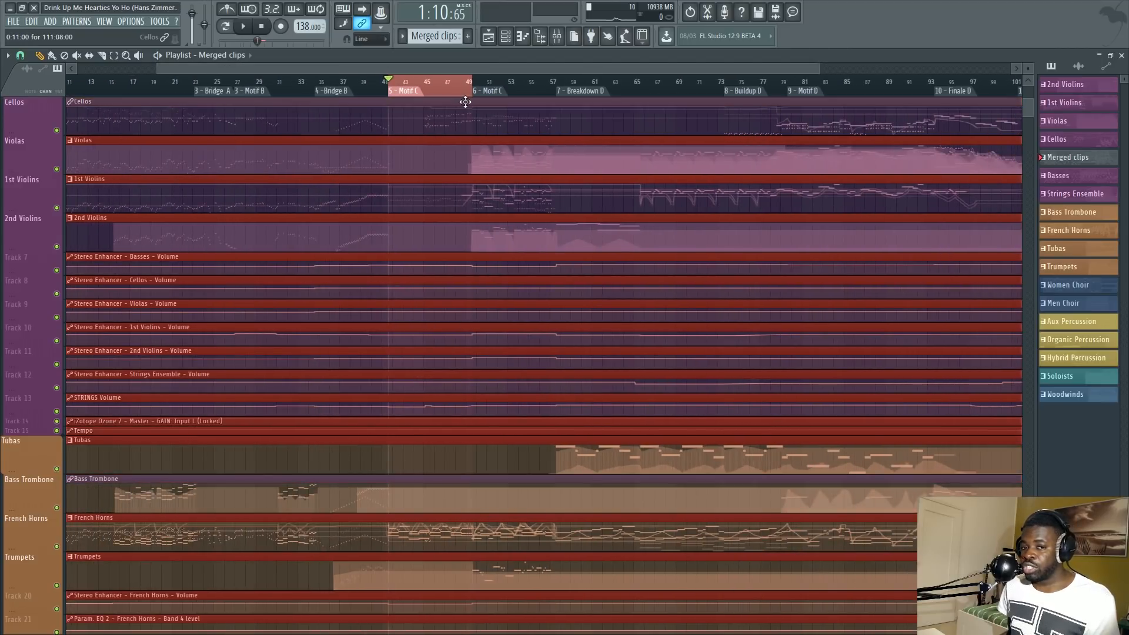
pyautogui.click(497, 93)
pyautogui.click(477, 94)
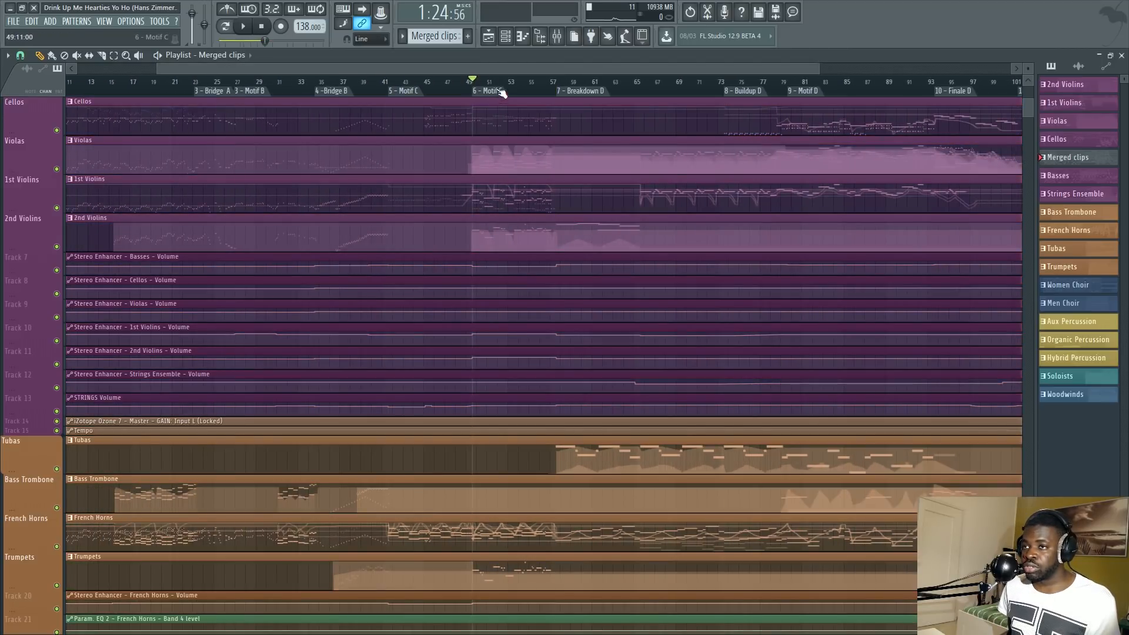
pyautogui.scroll(-2, 470, 95)
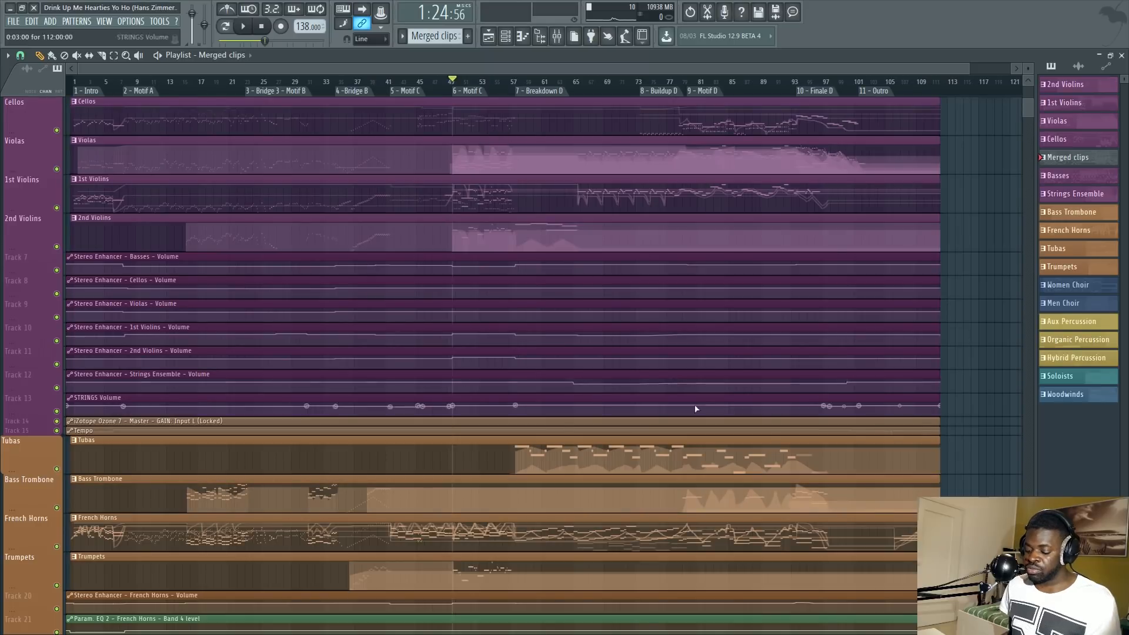
# Review the strings and brass tracks with their automation clips in the playlist, and reduce the overall track height.
pyautogui.press('F9')
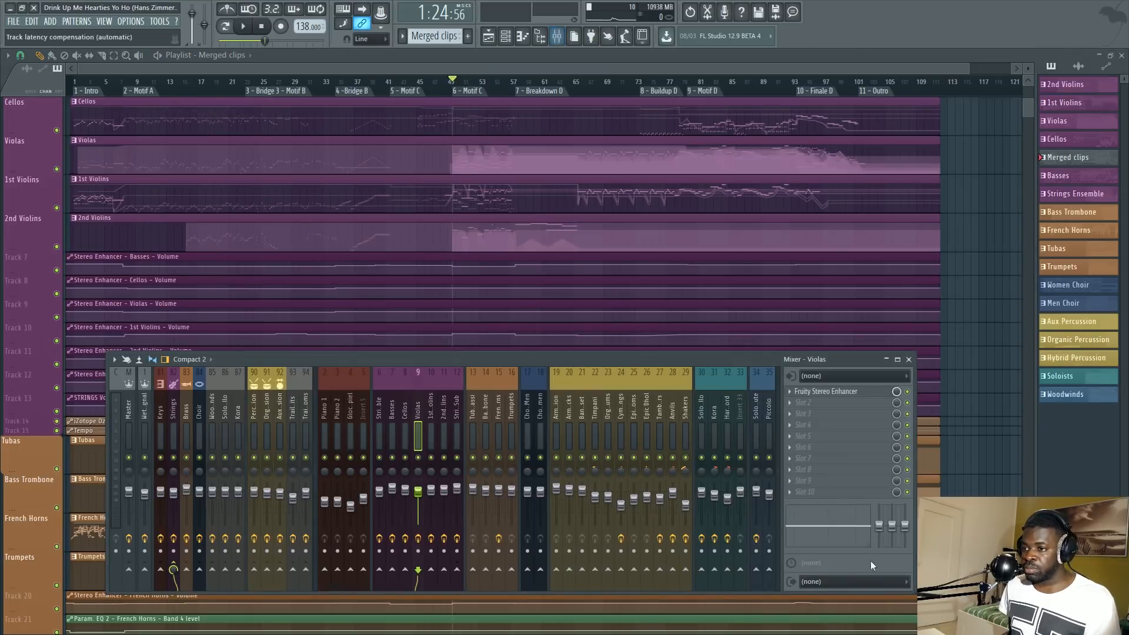
pyautogui.click(913, 359)
pyautogui.scroll(-5, 983, 313)
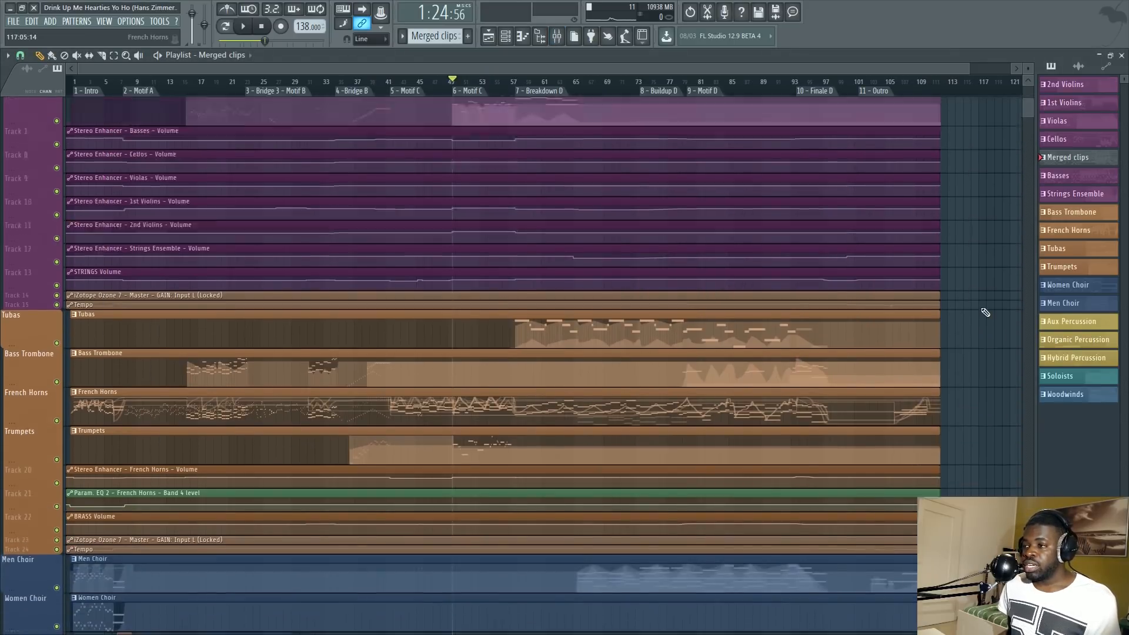
pyautogui.scroll(5, 902, 204)
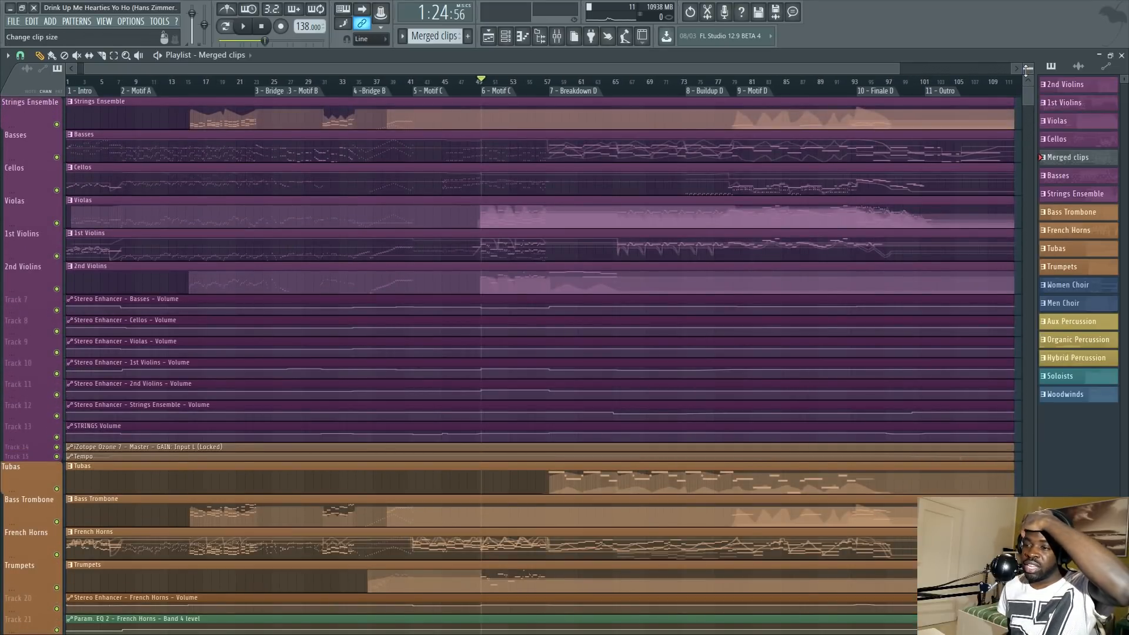
# Inspect the Fruity Stereo Enhancer on the Violas mixer channel and close its window.
pyautogui.press('F9')
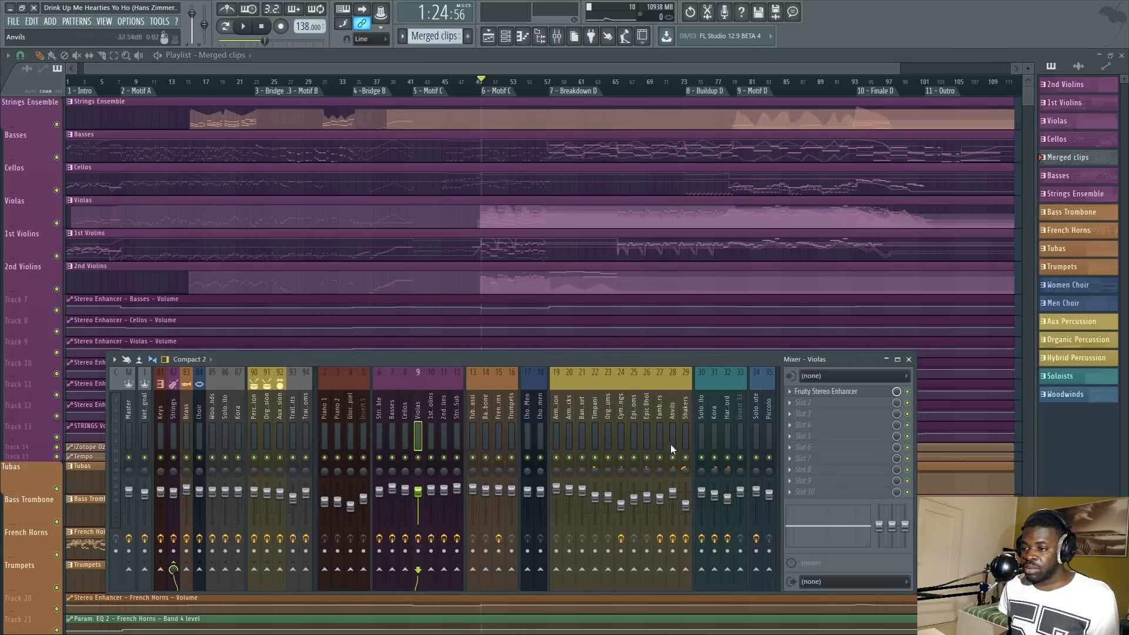
pyautogui.scroll(-4, 404, 415)
pyautogui.scroll(4, 404, 414)
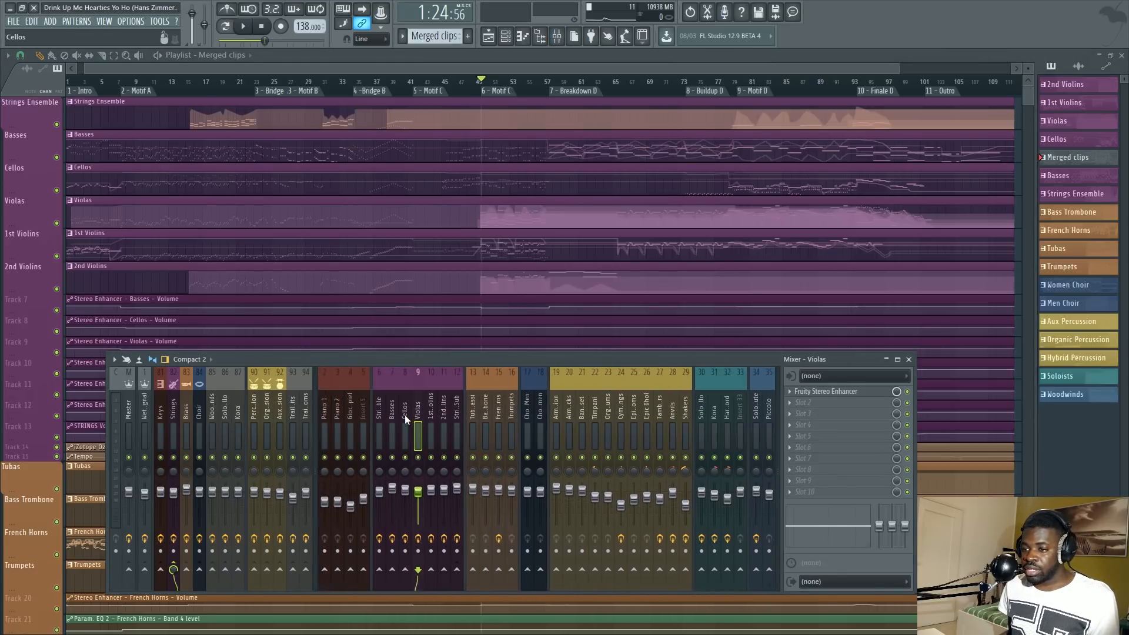
pyautogui.click(834, 391)
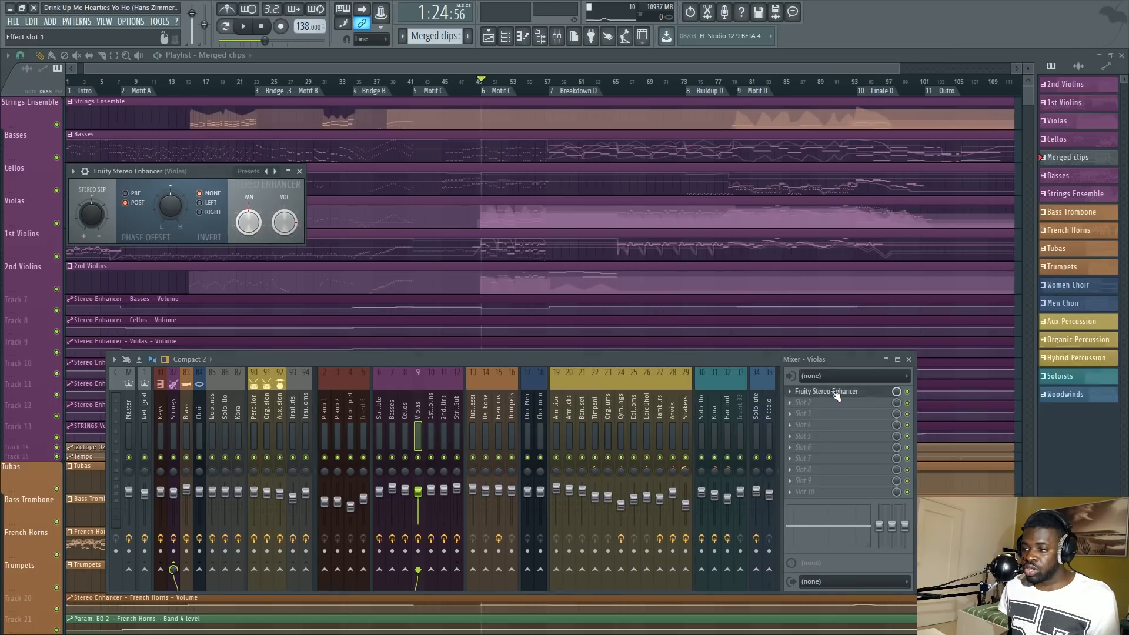
pyautogui.click(827, 392)
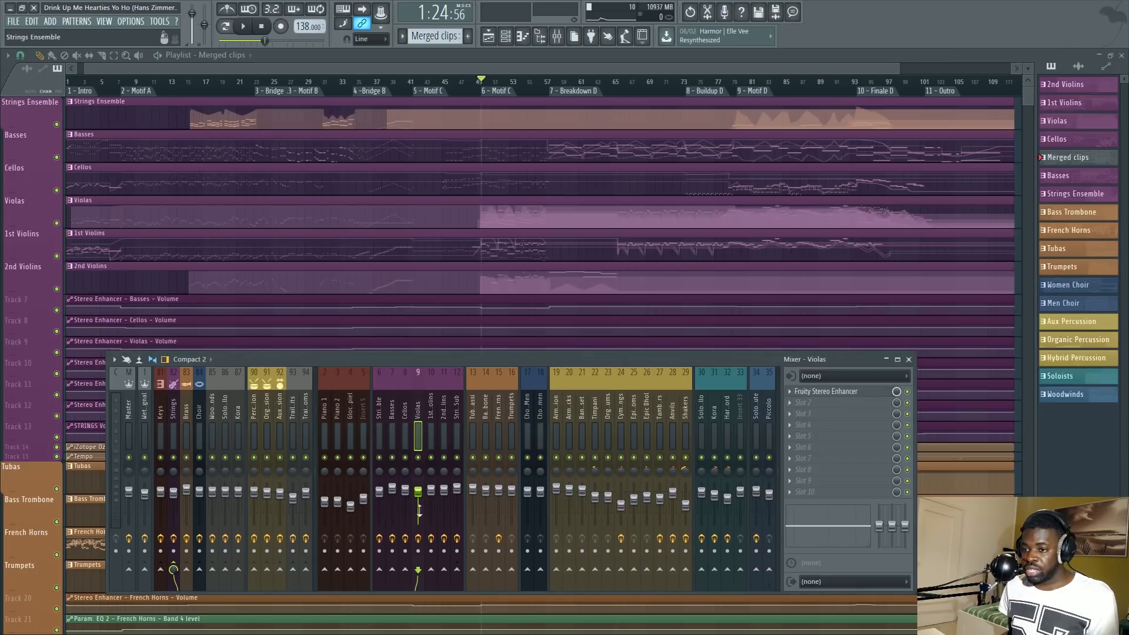
pyautogui.scroll(-3, 431, 410)
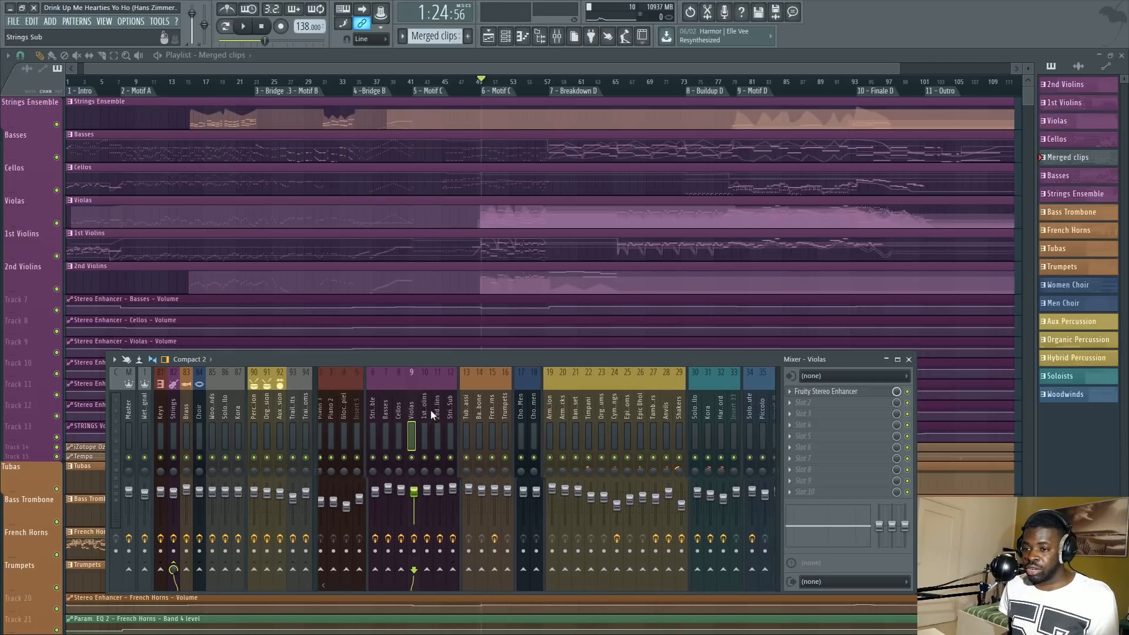
pyautogui.scroll(3, 430, 410)
pyautogui.scroll(-5, 466, 410)
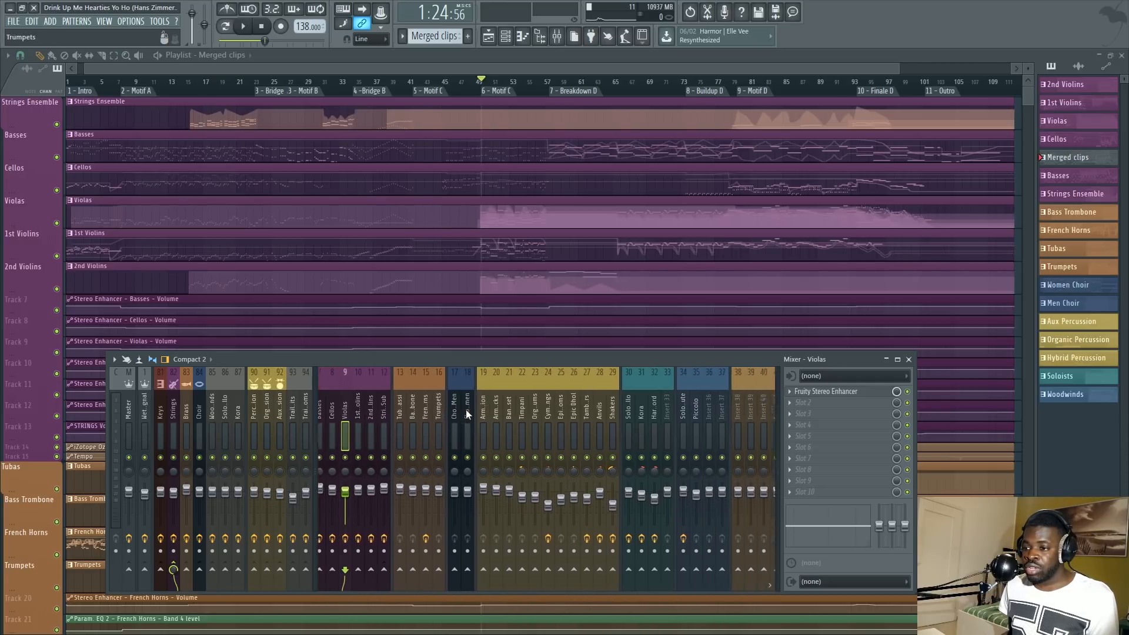
pyautogui.scroll(5, 586, 397)
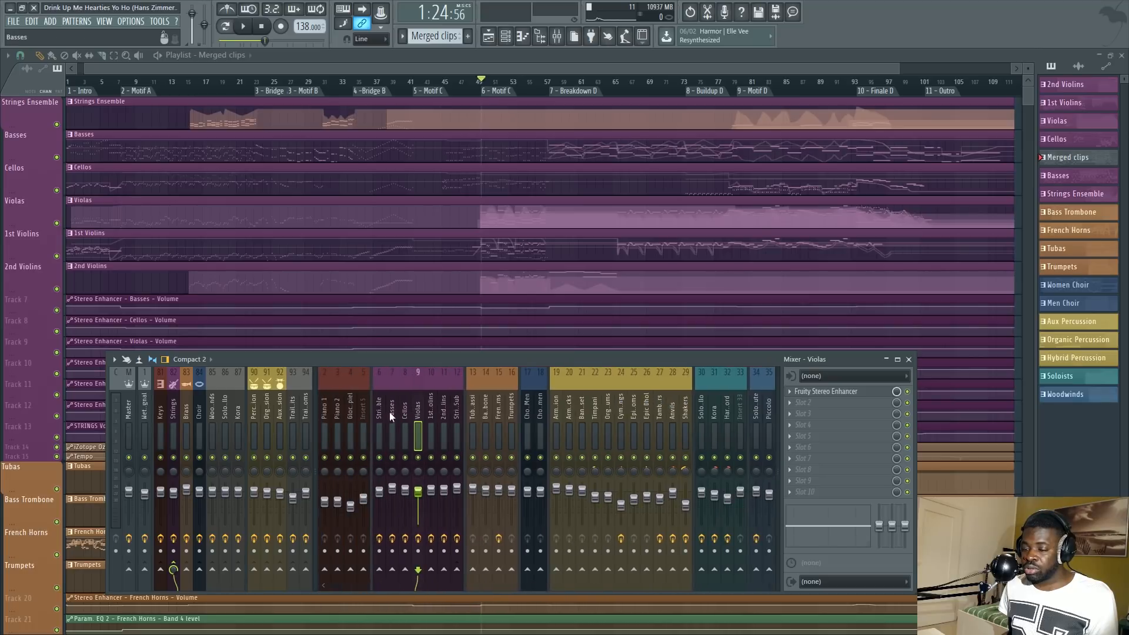
pyautogui.press('F9')
pyautogui.scroll(-2, 458, 69)
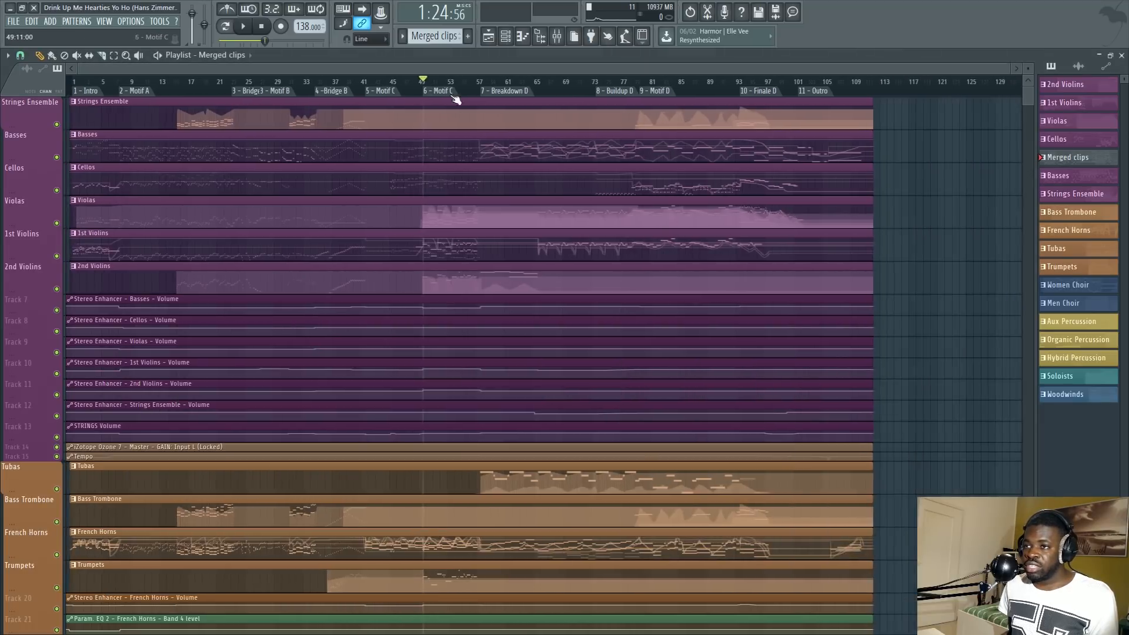
# Select the Cellos channel in the mixer and try adjusting its volume fader.
pyautogui.press('F9')
pyautogui.click(406, 422)
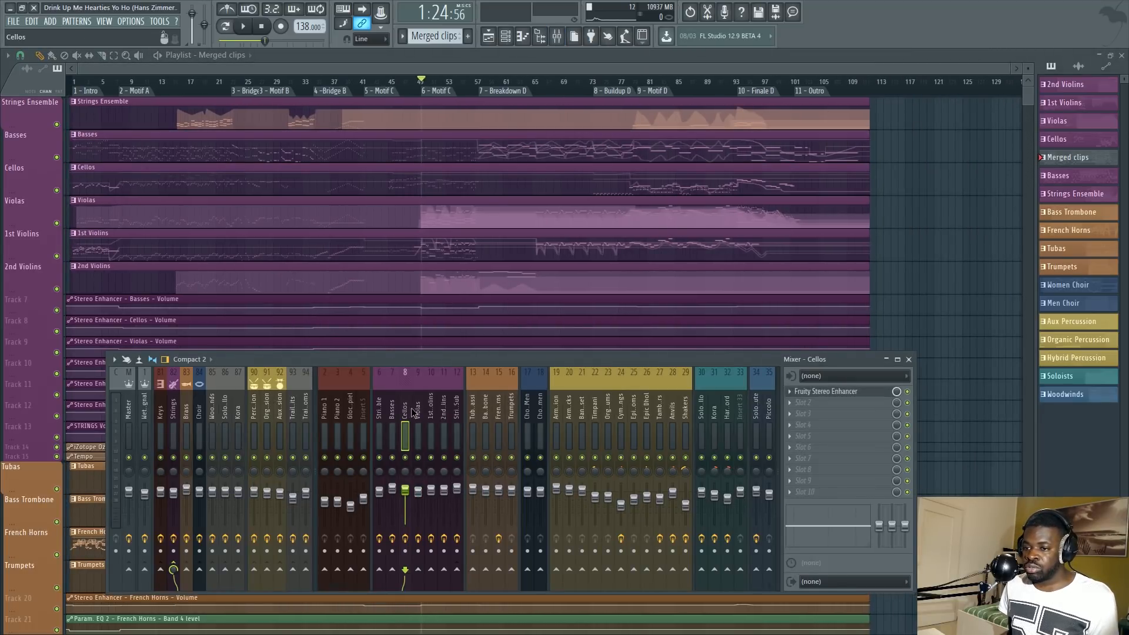
pyautogui.moveTo(405, 489); pyautogui.dragTo(405, 491)
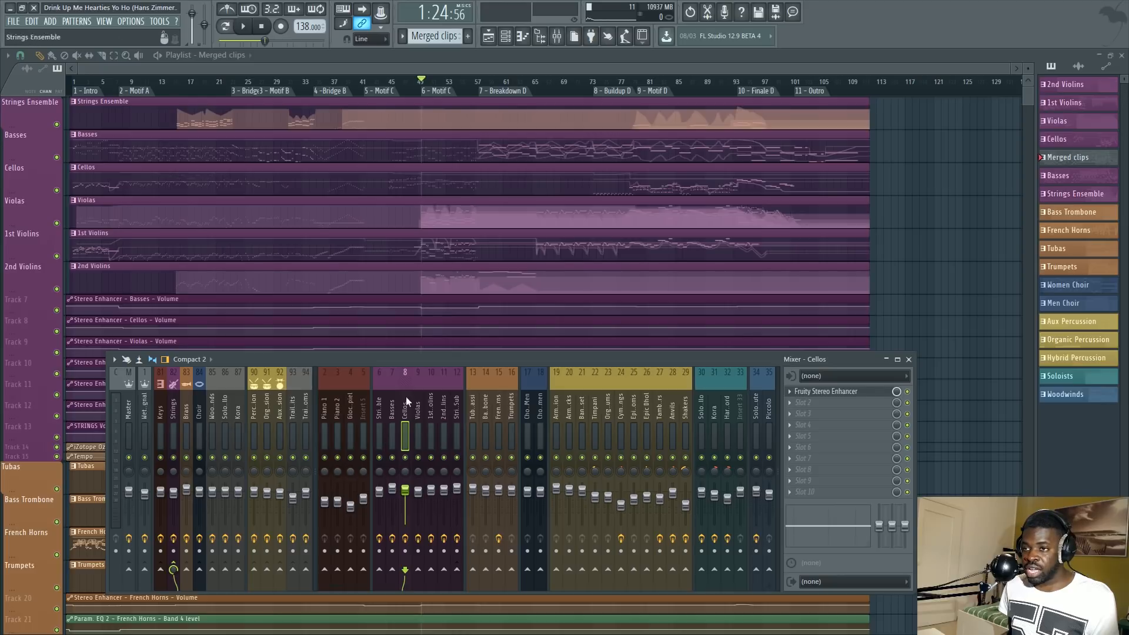
# Inspect the ValhallaRoom reverb on the Wet Signal channel and try raising that channel's volume to 5.6 dB.
pyautogui.click(143, 410)
pyautogui.moveTo(144, 494); pyautogui.dragTo(144, 496)
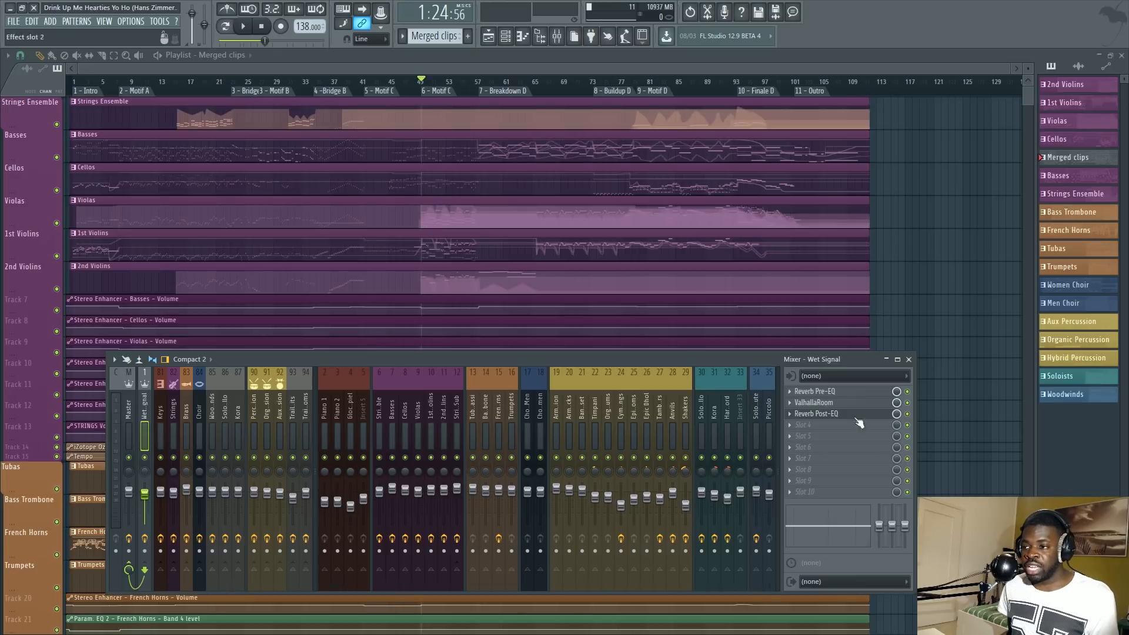
pyautogui.click(838, 402)
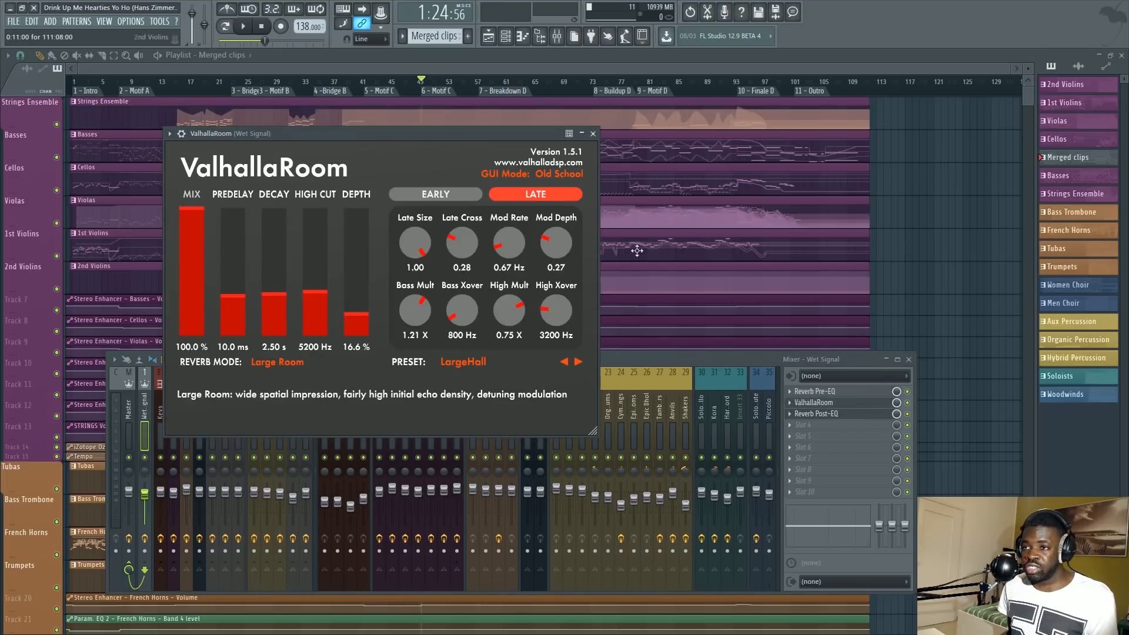
pyautogui.click(581, 133)
pyautogui.click(581, 134)
pyautogui.click(592, 134)
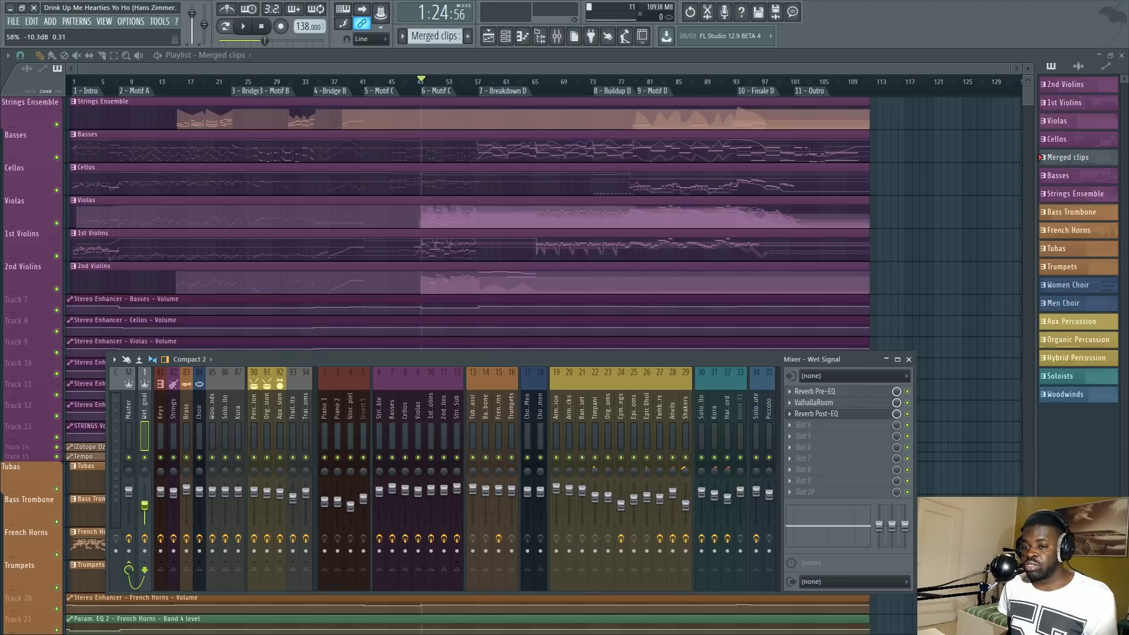
pyautogui.moveTo(144, 505); pyautogui.dragTo(145, 482)
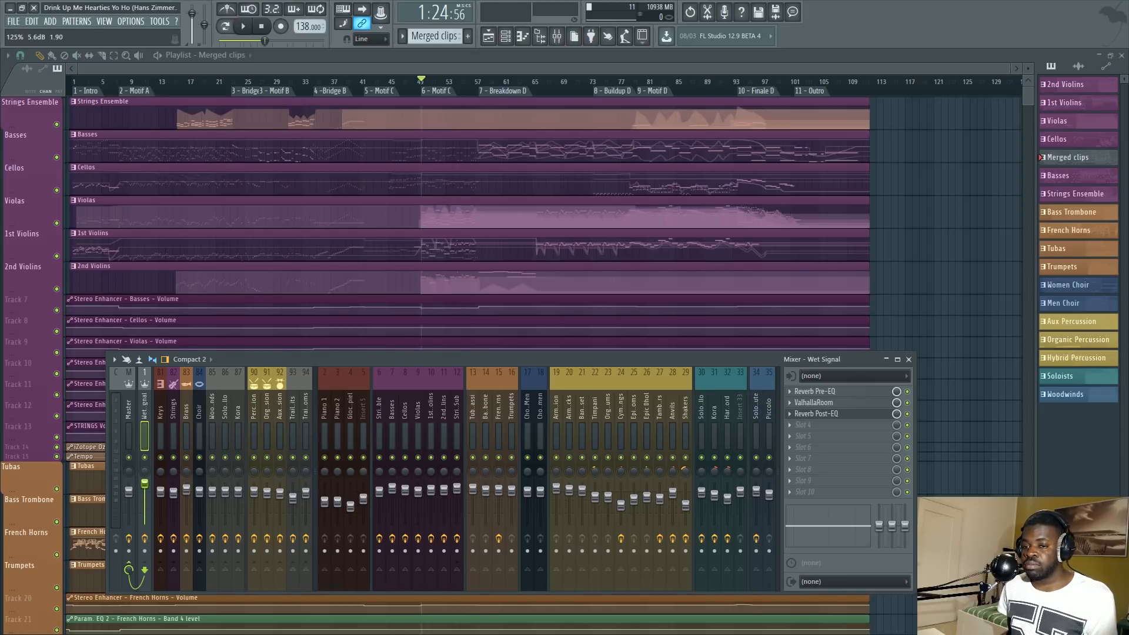
# Compare the effect chains of the Strings and Keys buses with the Wet Signal channel, and return to the playlist.
pyautogui.click(207, 390)
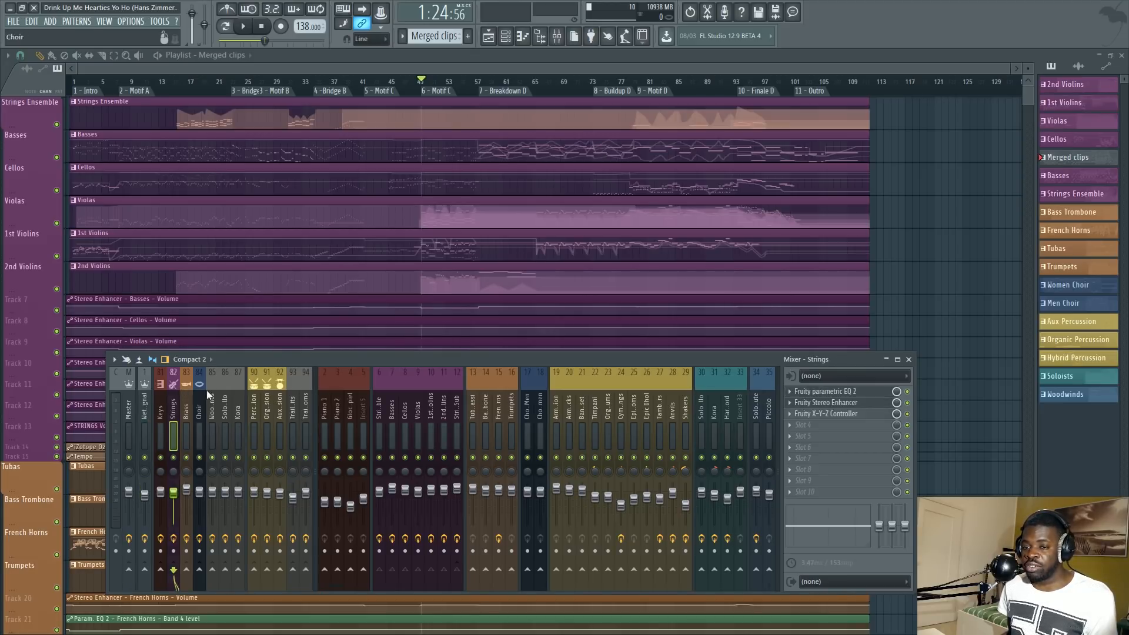
pyautogui.click(160, 412)
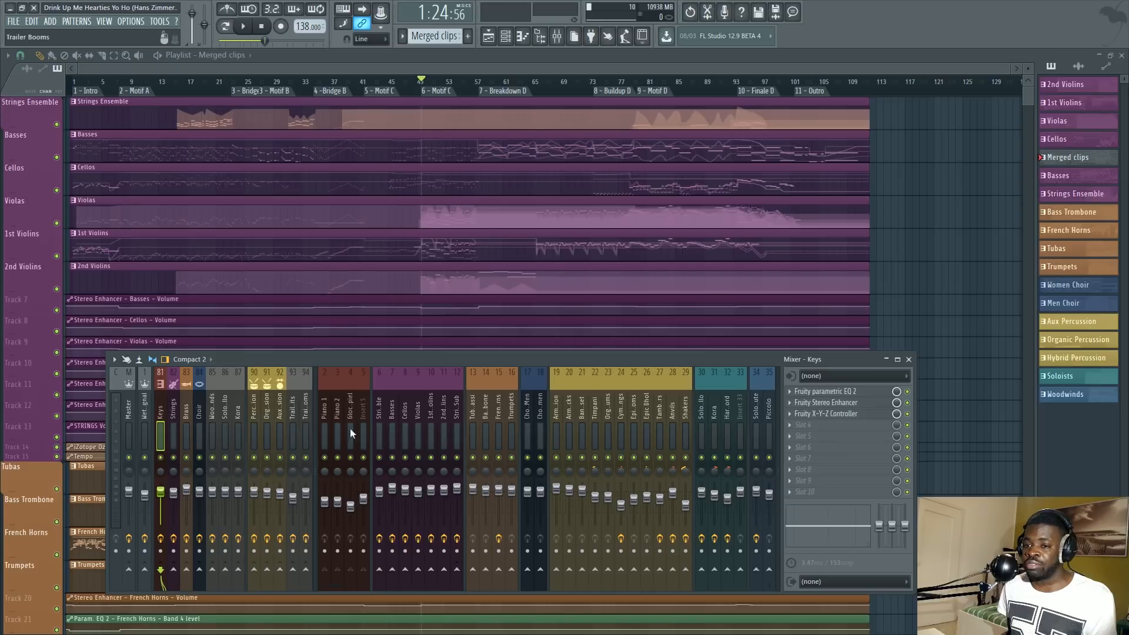
pyautogui.click(147, 419)
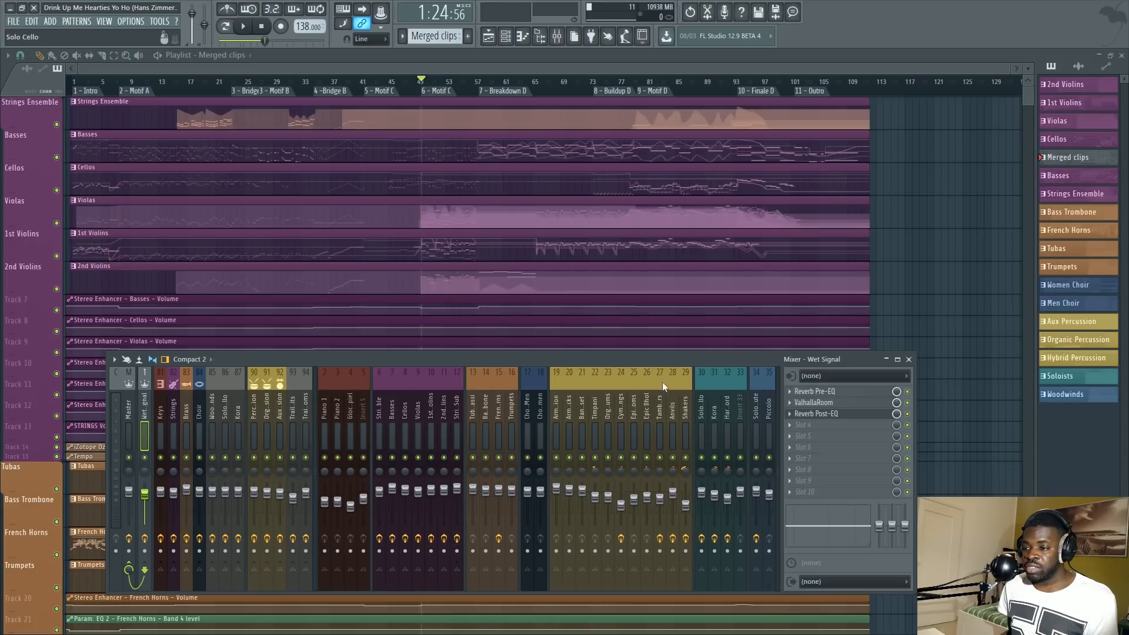
pyautogui.click(873, 315)
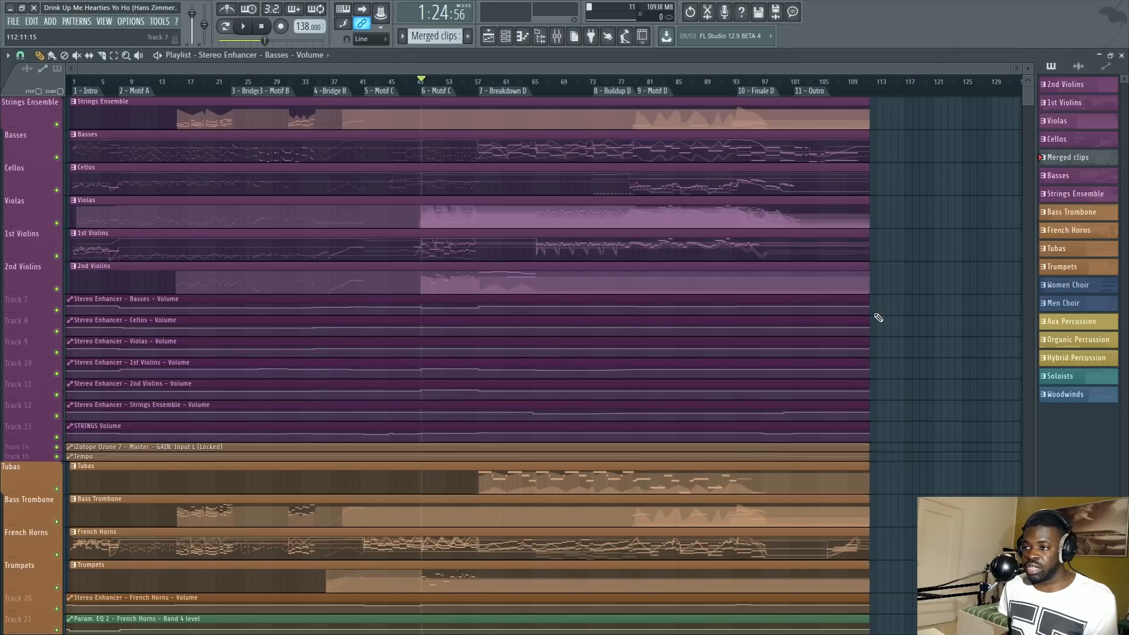
# Look over the string tracks and Stereo Enhancer automation in the playlist, and browse the channel rack's instruments from Keys to Percussion.
pyautogui.keyDown('ctrl'); pyautogui.rightClick(890, 318); pyautogui.keyUp('ctrl')
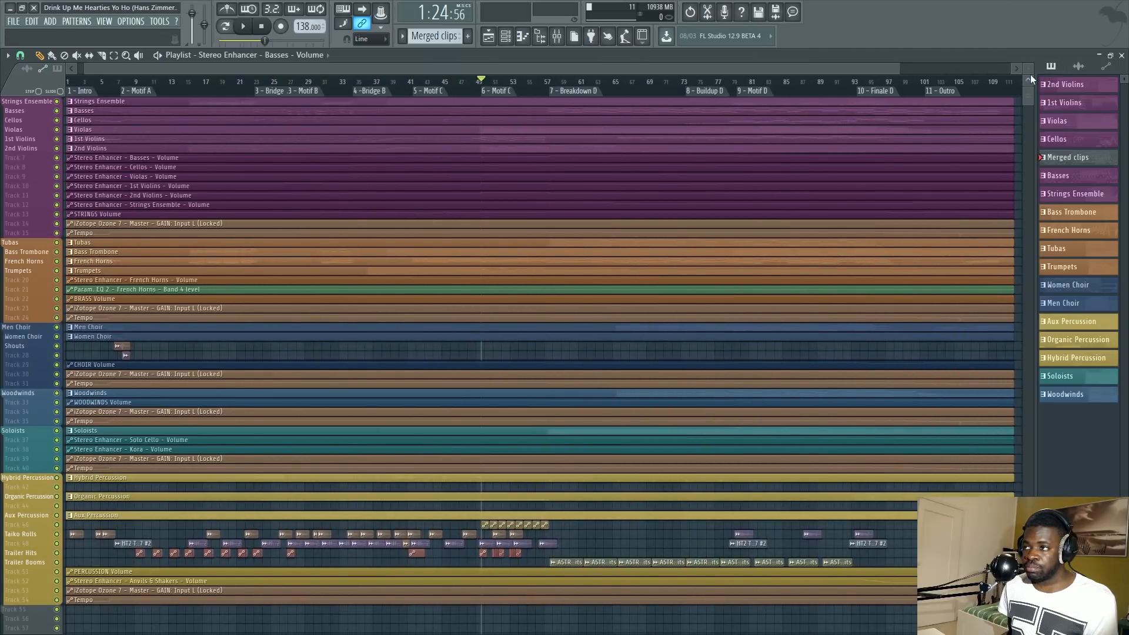
pyautogui.scroll(5, 1029, 77)
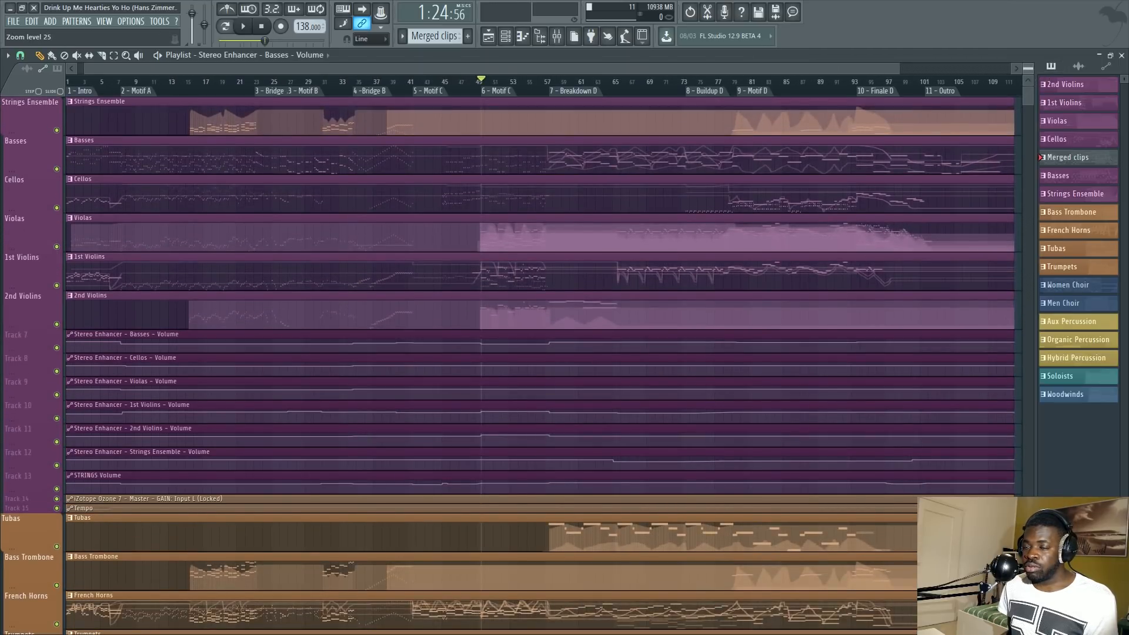
pyautogui.click(556, 36)
pyautogui.press('F6')
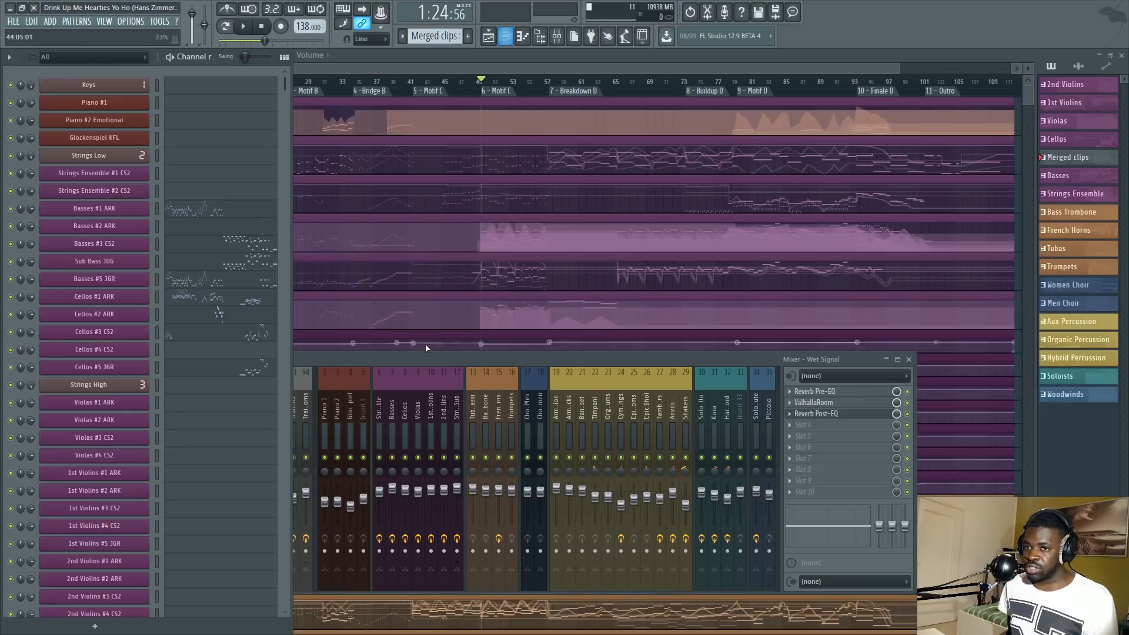
pyautogui.scroll(-6, 253, 265)
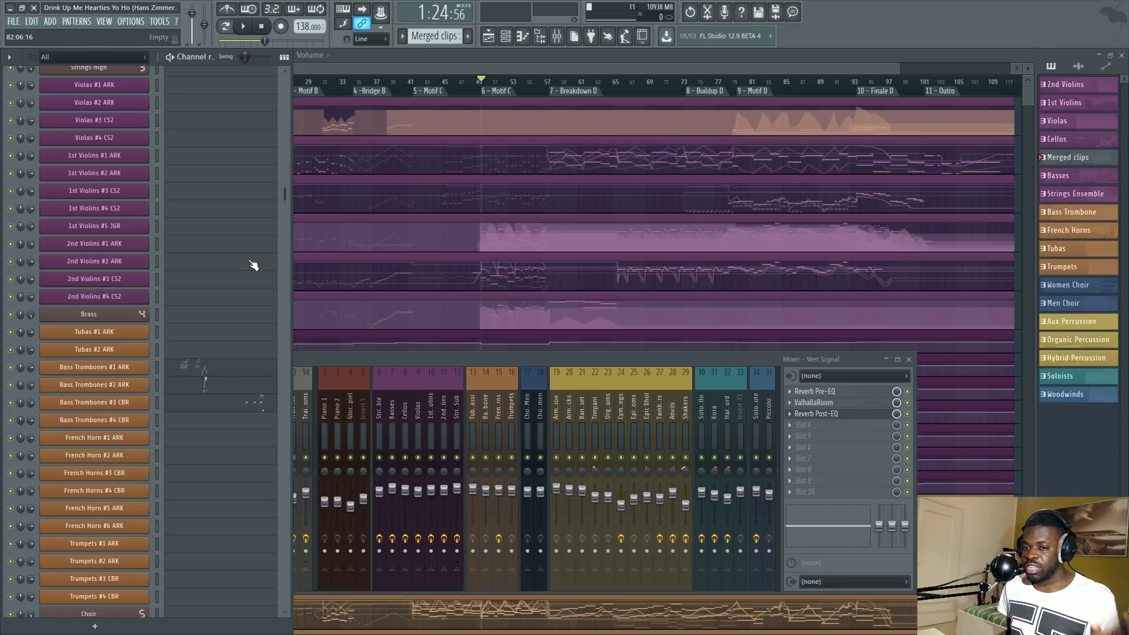
pyautogui.scroll(-11, 250, 265)
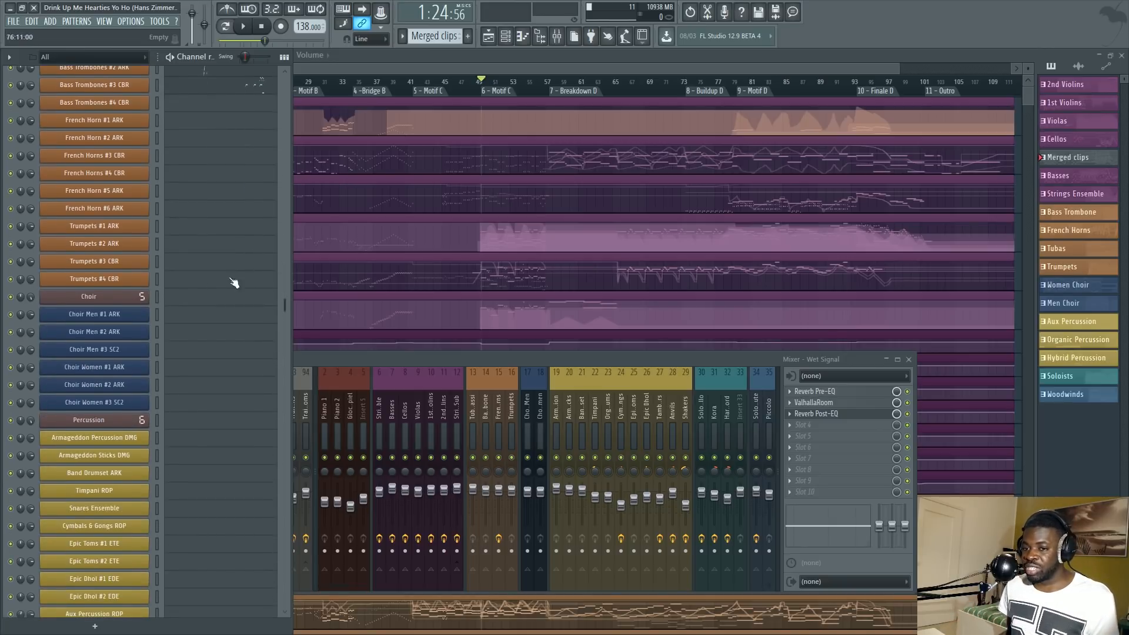
pyautogui.click(442, 123)
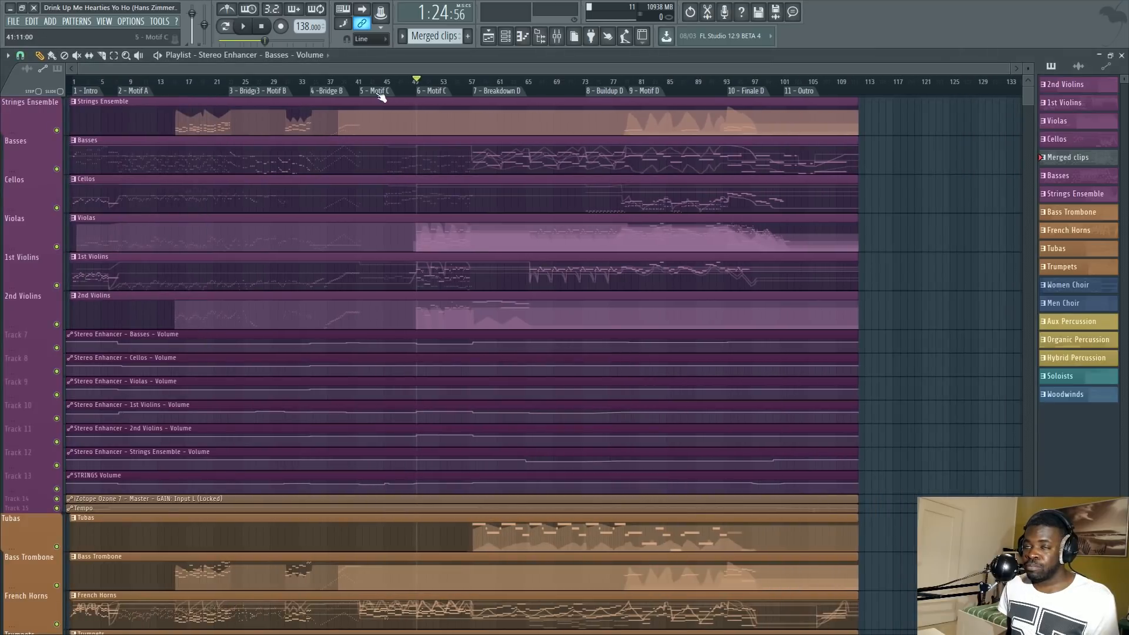
# Review the string clips in the playlist, and inspect the Strings Low Kontakt instrument from the channel rack before closing its window.
pyautogui.scroll(-2, 465, 80)
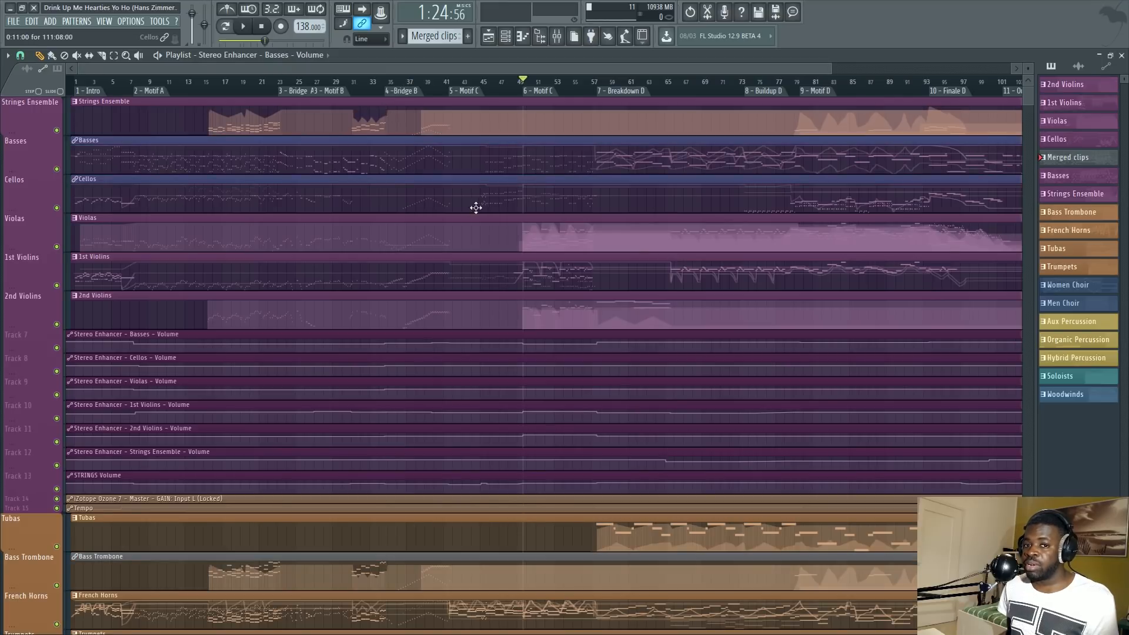
pyautogui.press('F9')
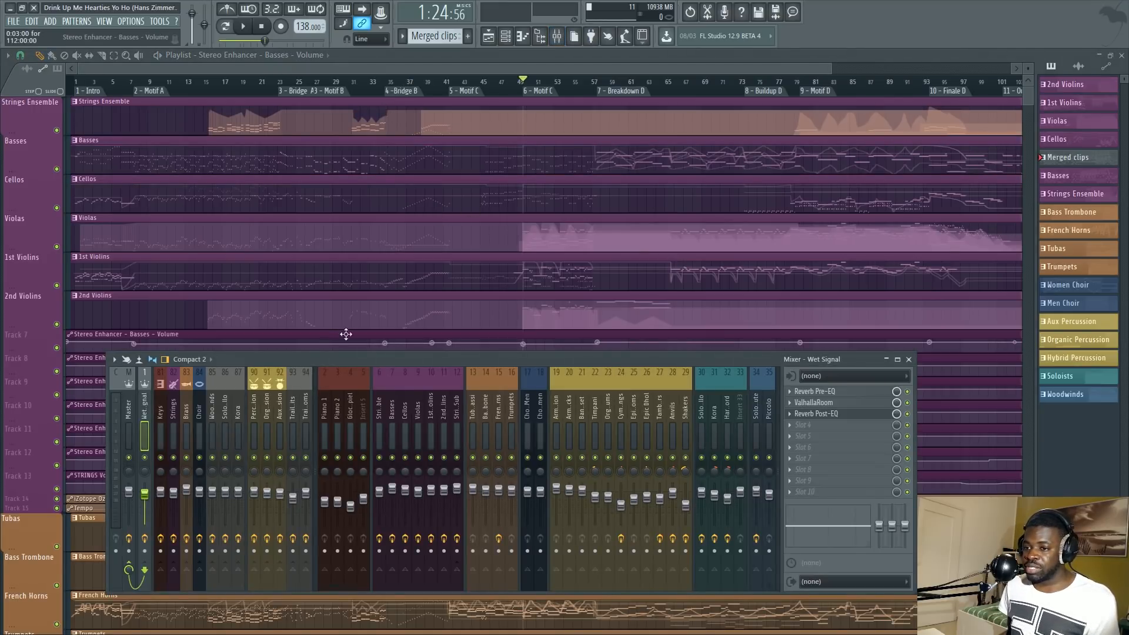
pyautogui.press('F9')
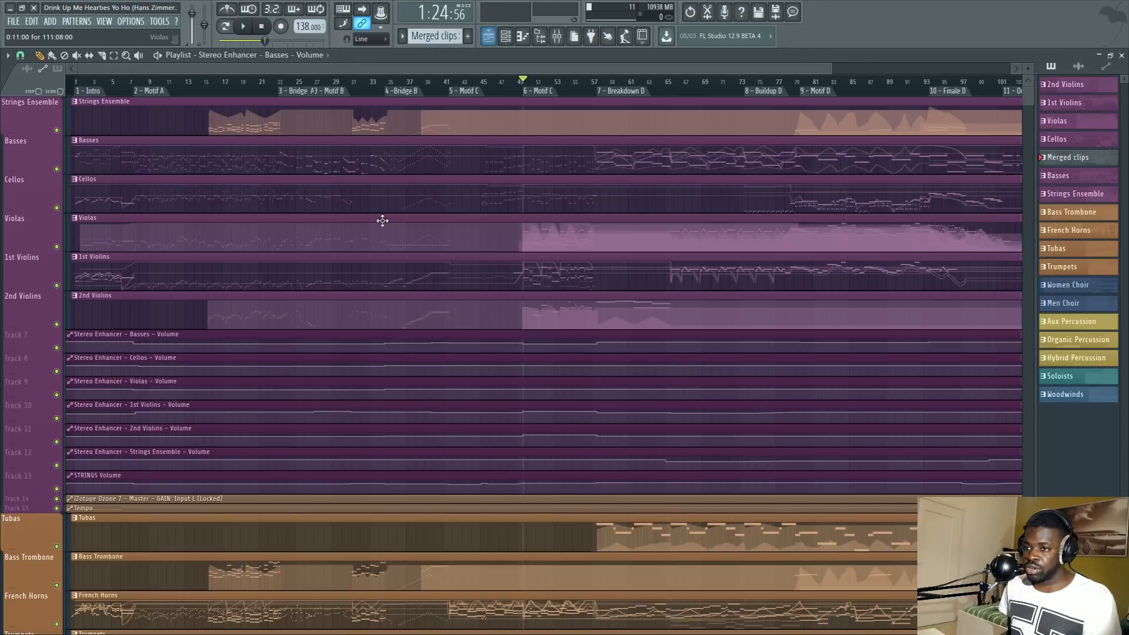
pyautogui.press('F6')
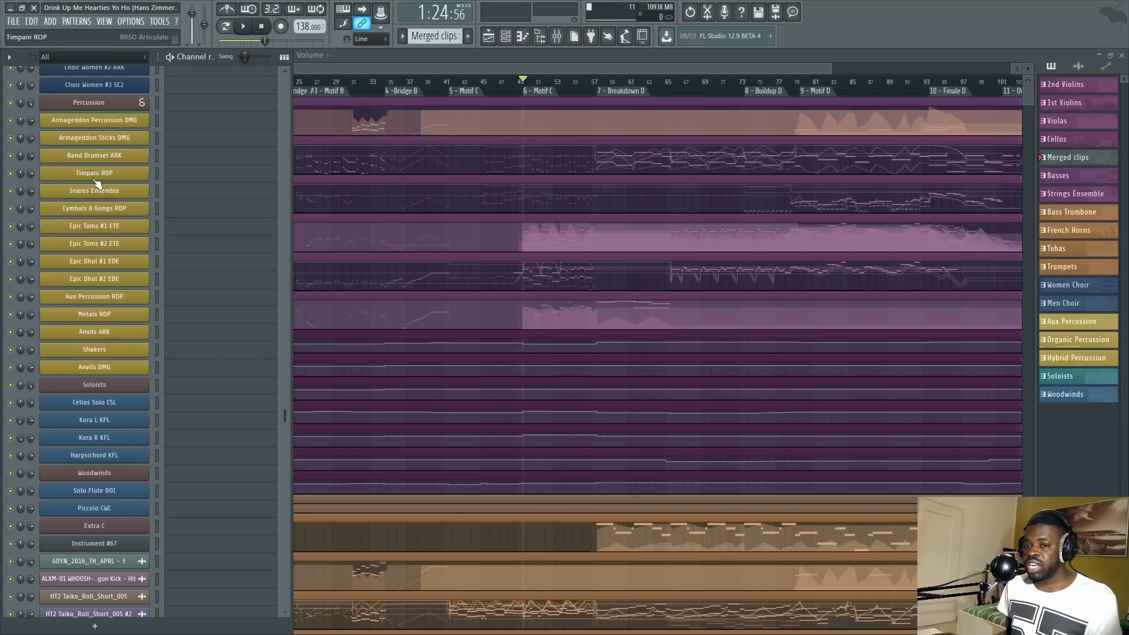
pyautogui.scroll(10, 189, 227)
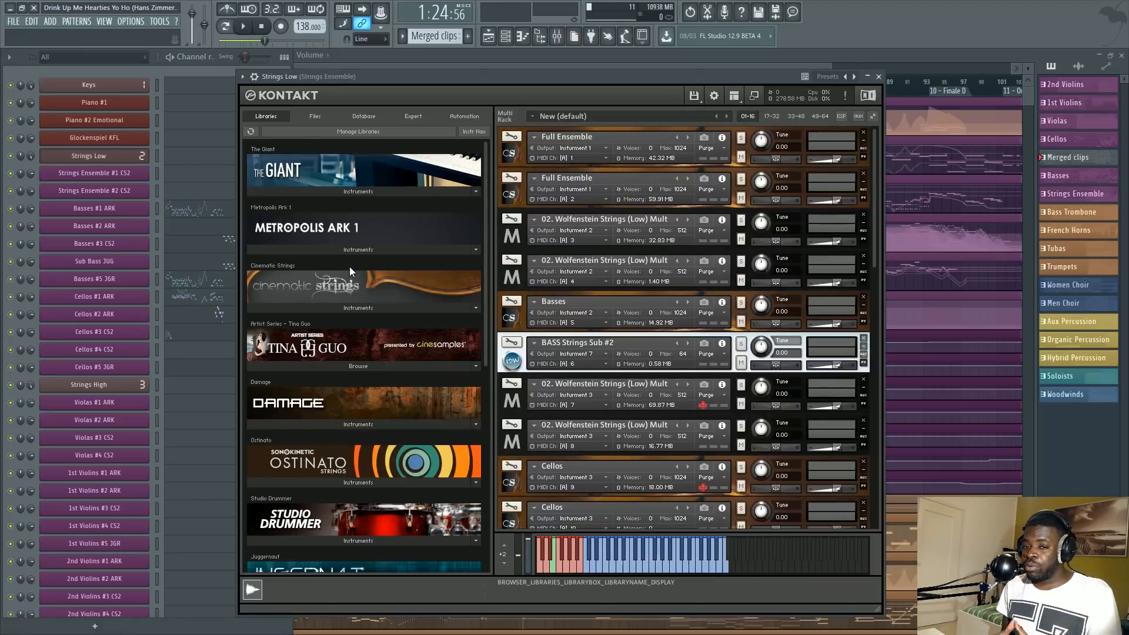
pyautogui.click(879, 76)
# Examine the mixer's instrument channels across the keys, strings, brass, choir, percussion, soloist and woodwind groups.
pyautogui.press('F9')
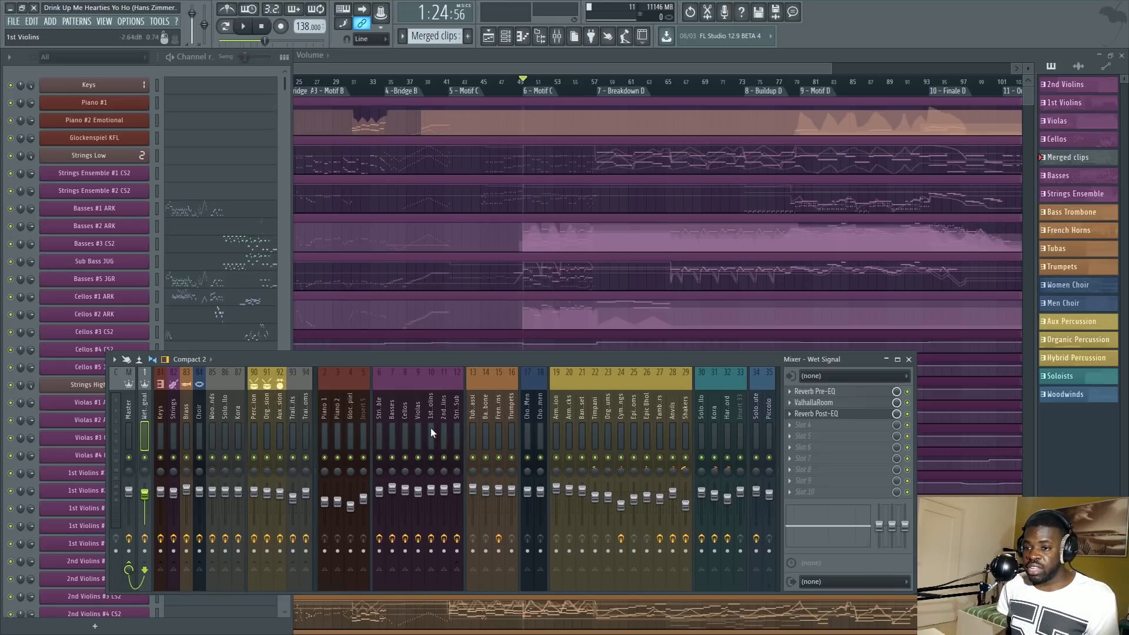
pyautogui.scroll(-3, 422, 404)
pyautogui.scroll(3, 422, 405)
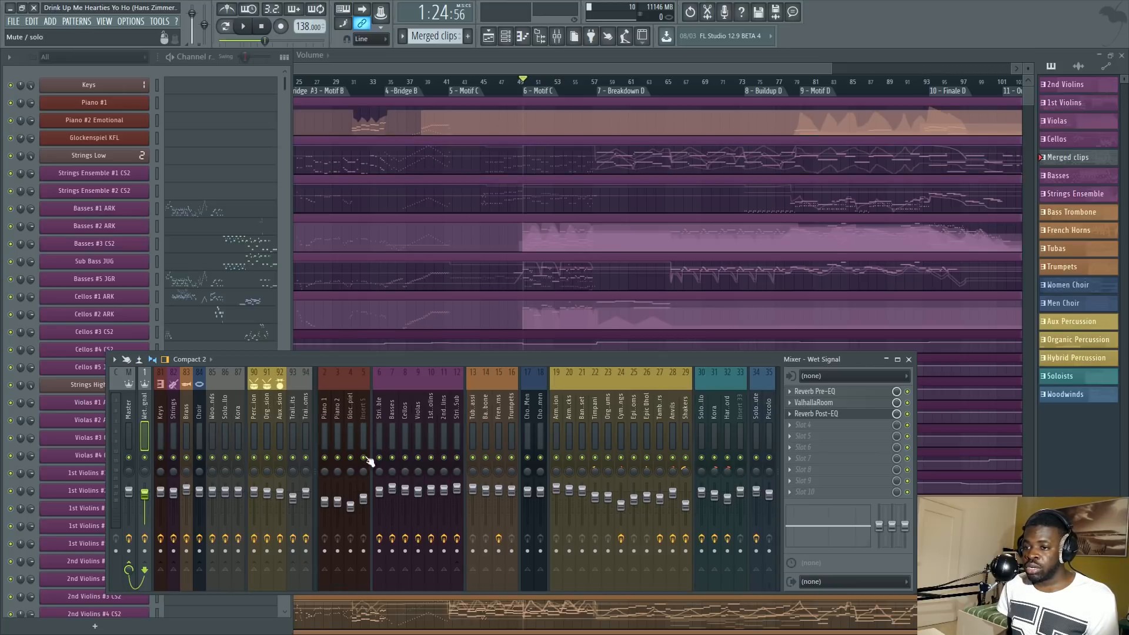
pyautogui.scroll(-4, 418, 412)
pyautogui.scroll(-1, 519, 412)
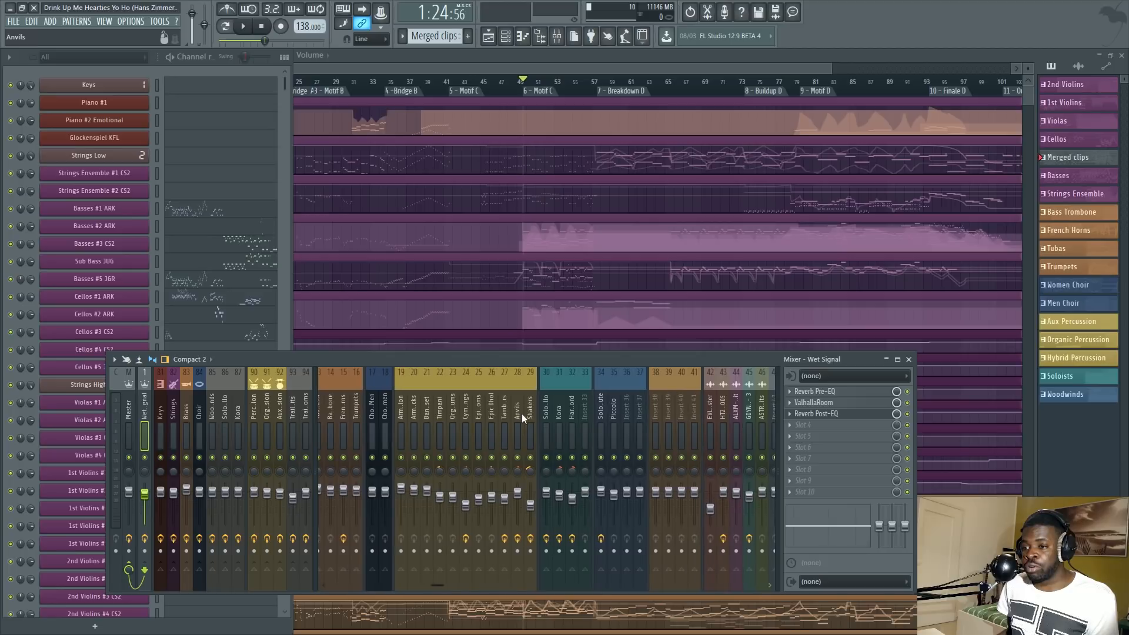
pyautogui.scroll(-3, 550, 411)
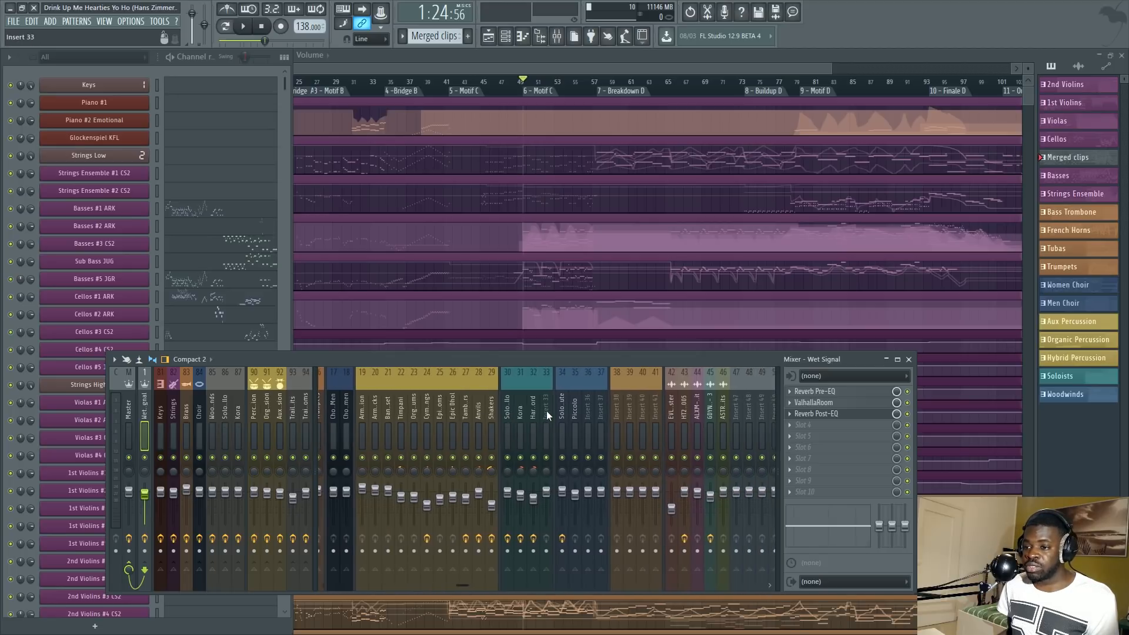
pyautogui.scroll(-3, 545, 411)
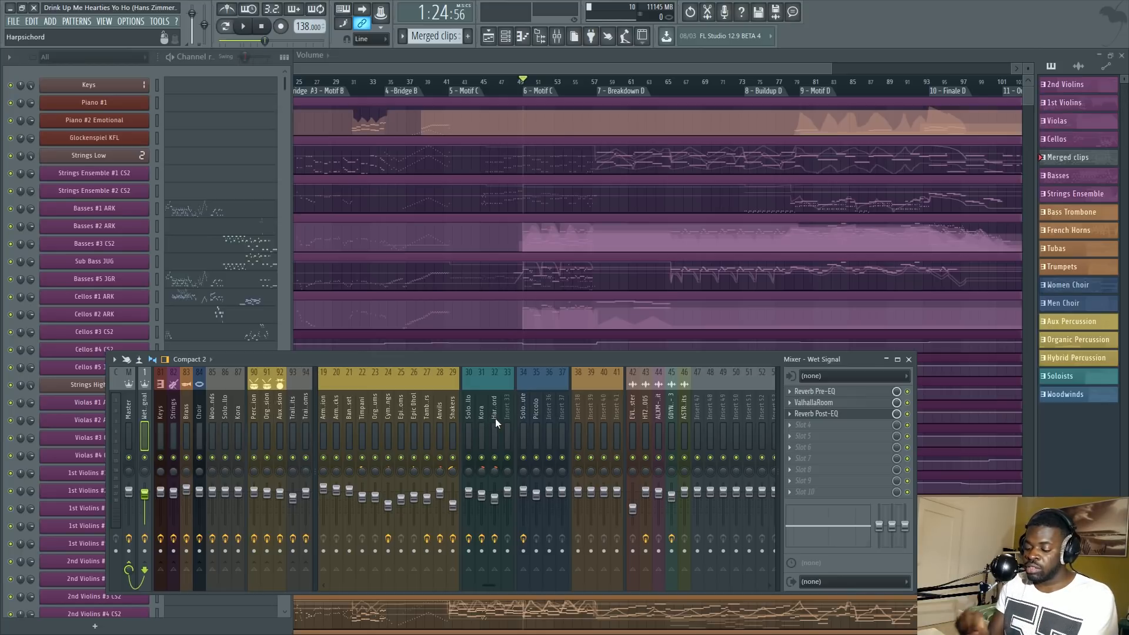
pyautogui.scroll(-1, 497, 418)
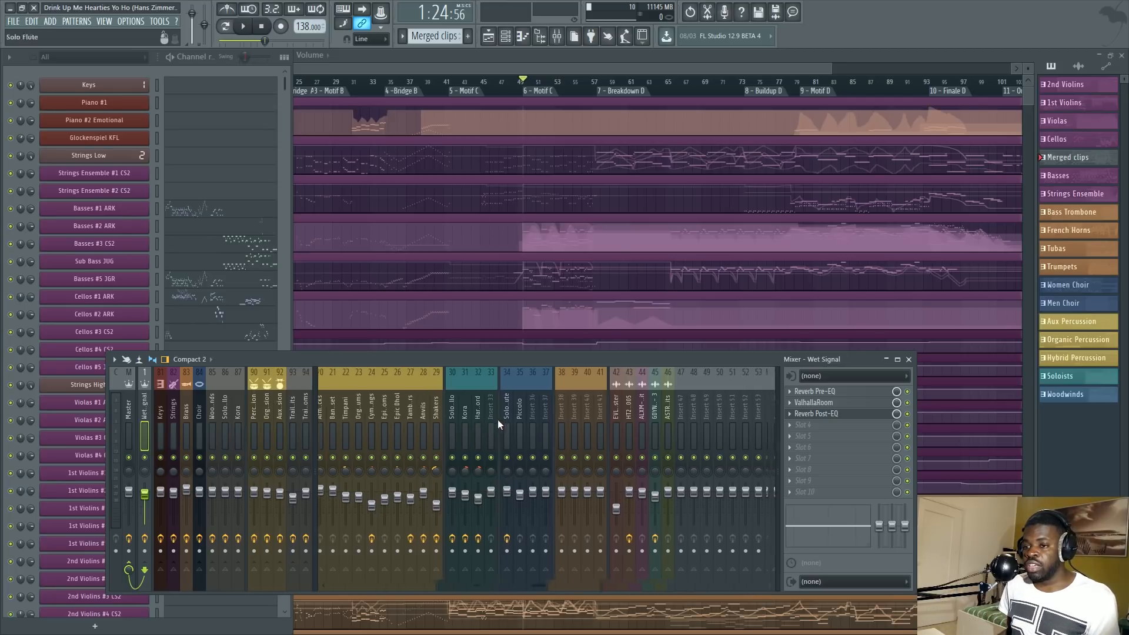
pyautogui.scroll(6, 498, 420)
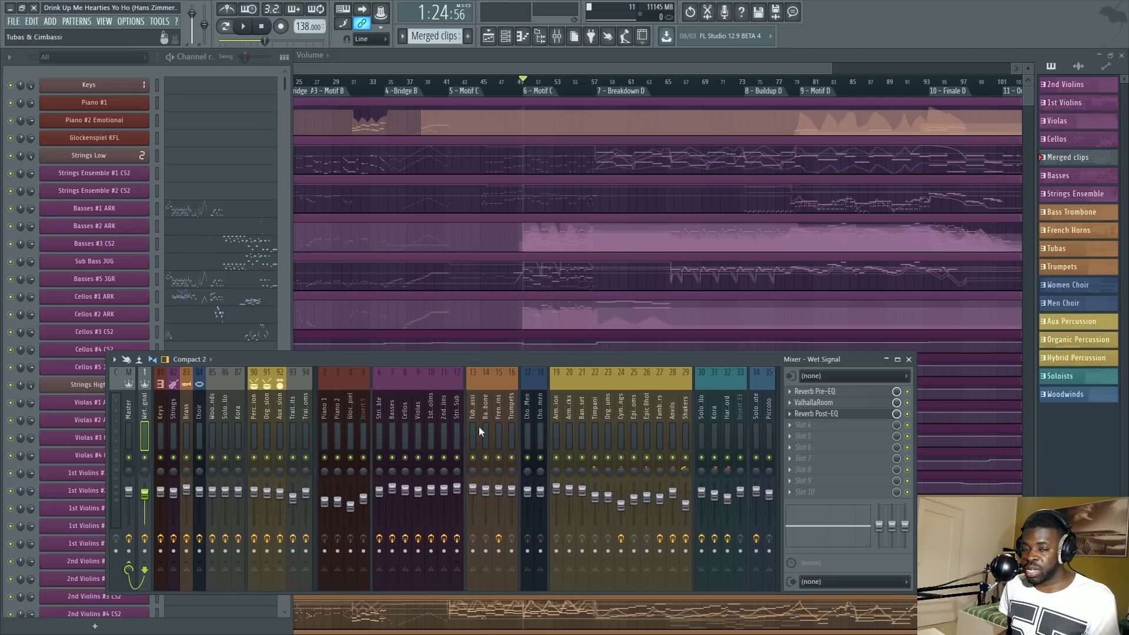
pyautogui.scroll(-4, 604, 408)
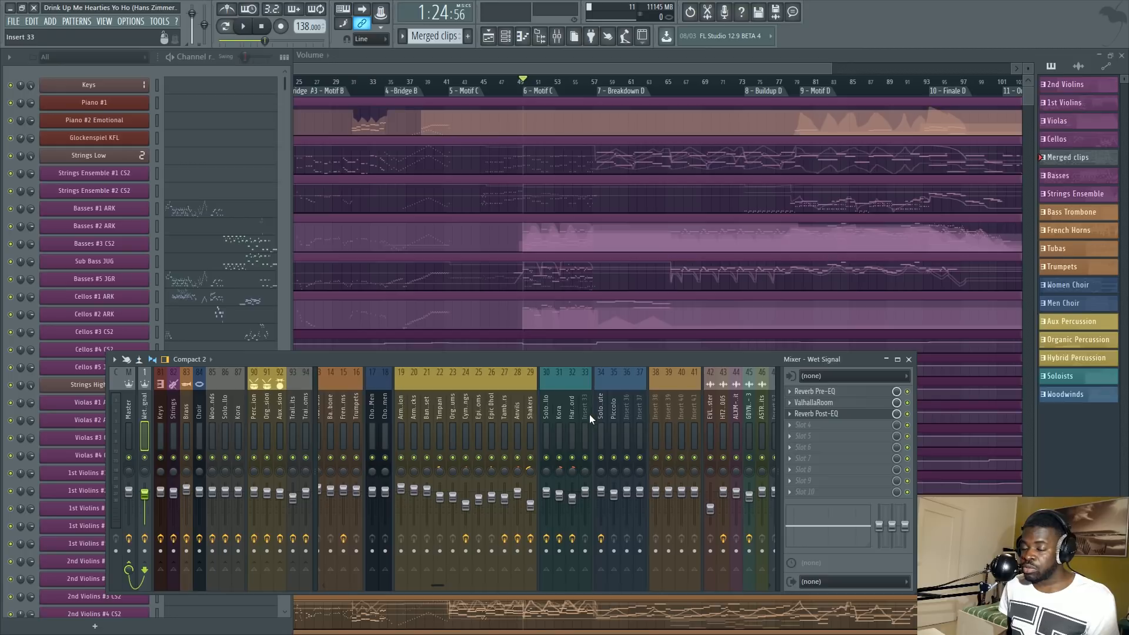
# Review the brass and choir tracks in the playlist, and check the Armageddon Percussion channel and Percussion bus in the mixer.
pyautogui.press('F12')
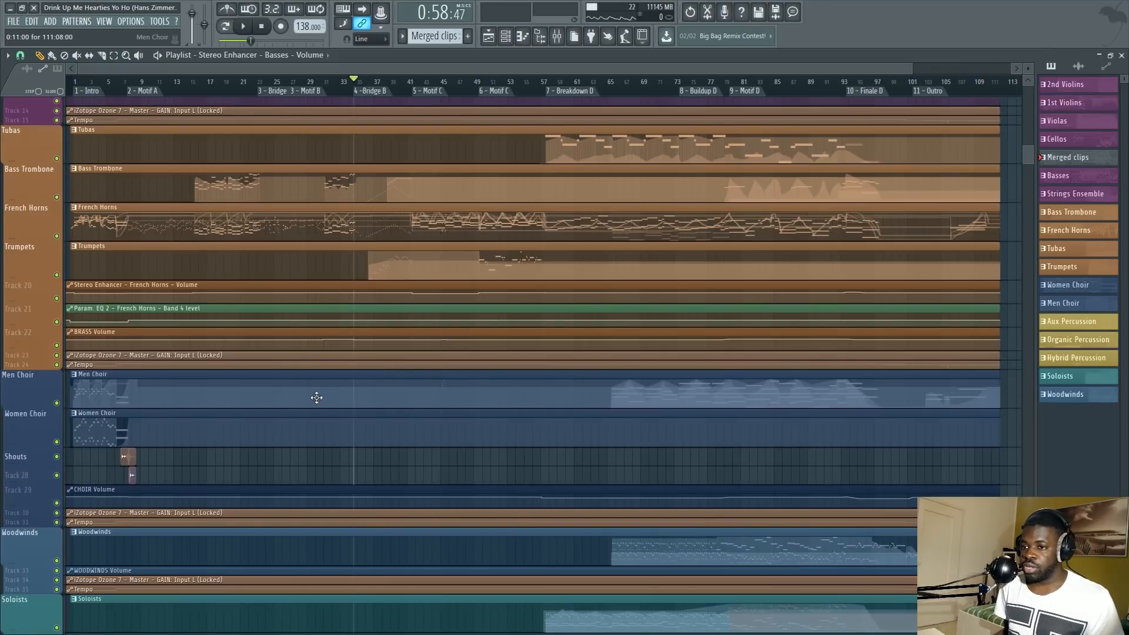
pyautogui.scroll(5, 318, 397)
pyautogui.scroll(-8, 448, 324)
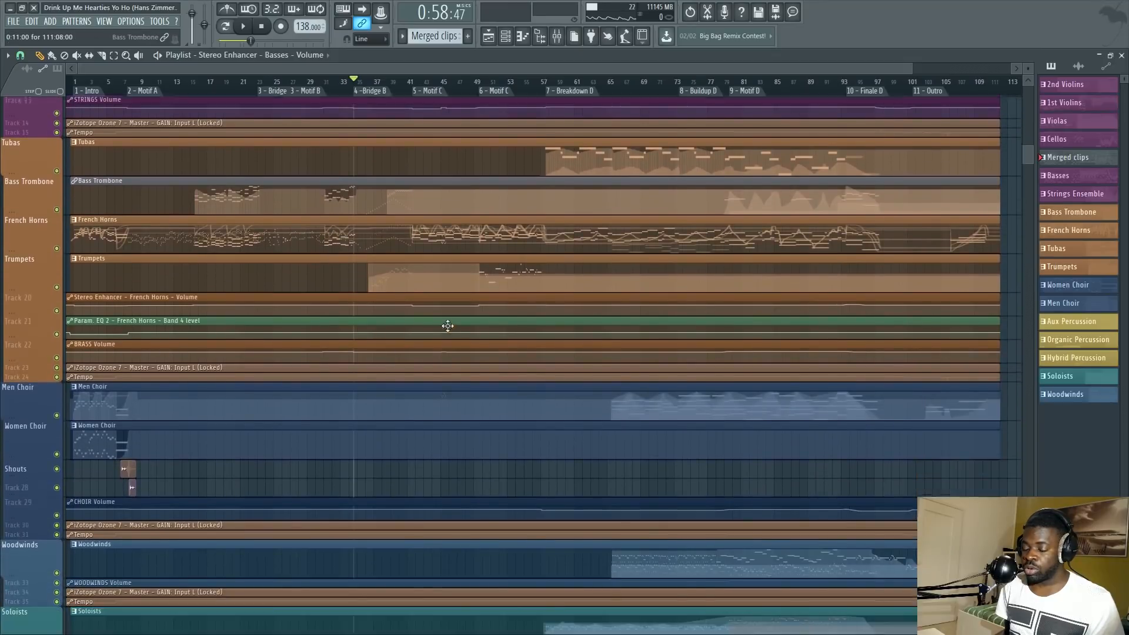
pyautogui.press('F9')
pyautogui.click(368, 380)
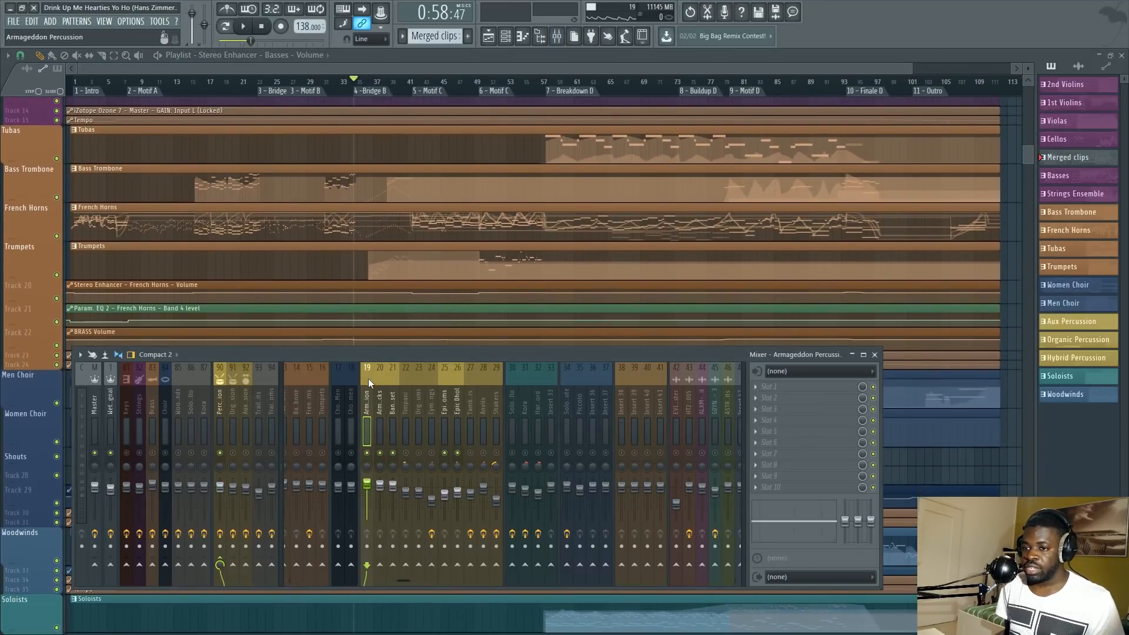
pyautogui.click(220, 405)
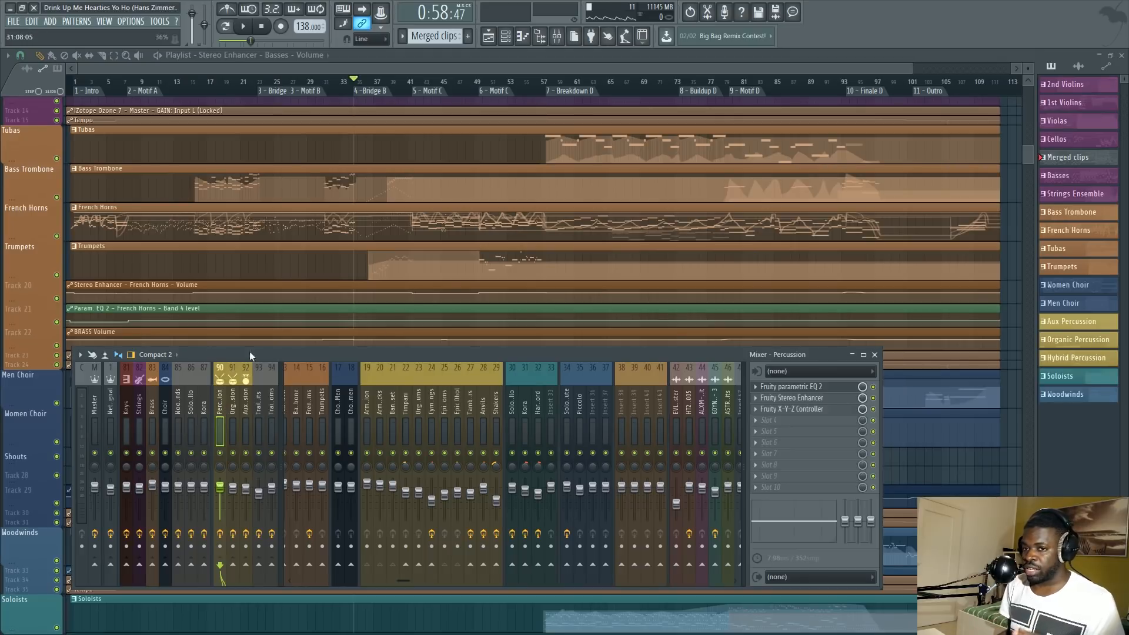
# Inspect the SPAN spectrum analyzer on the Master channel and close its window.
pyautogui.click(95, 400)
pyautogui.click(795, 479)
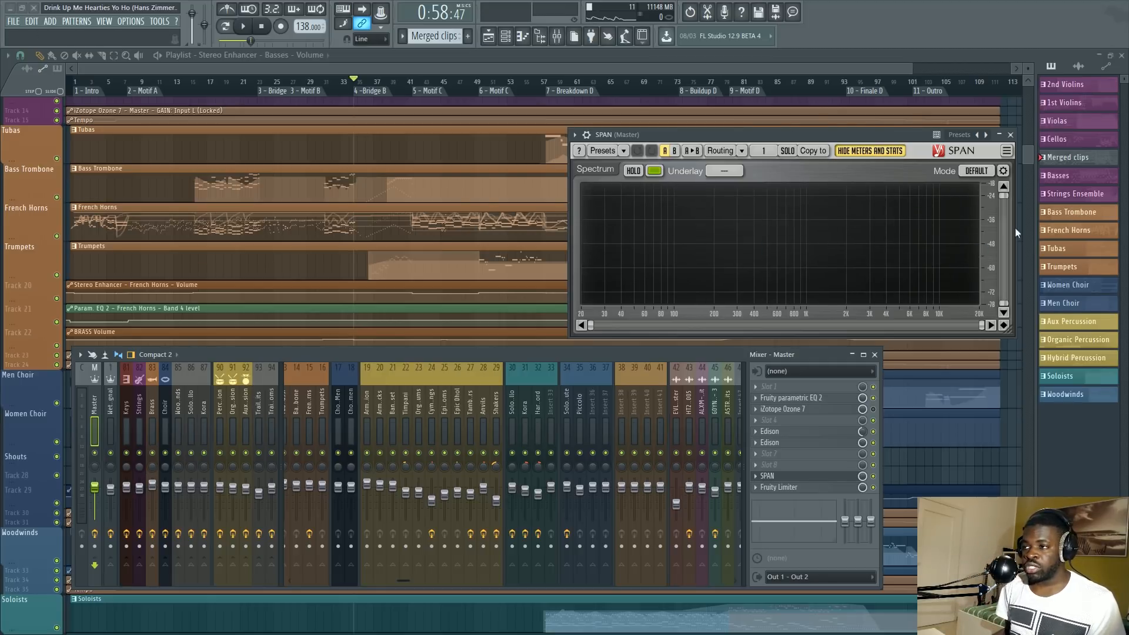
pyautogui.click(1010, 135)
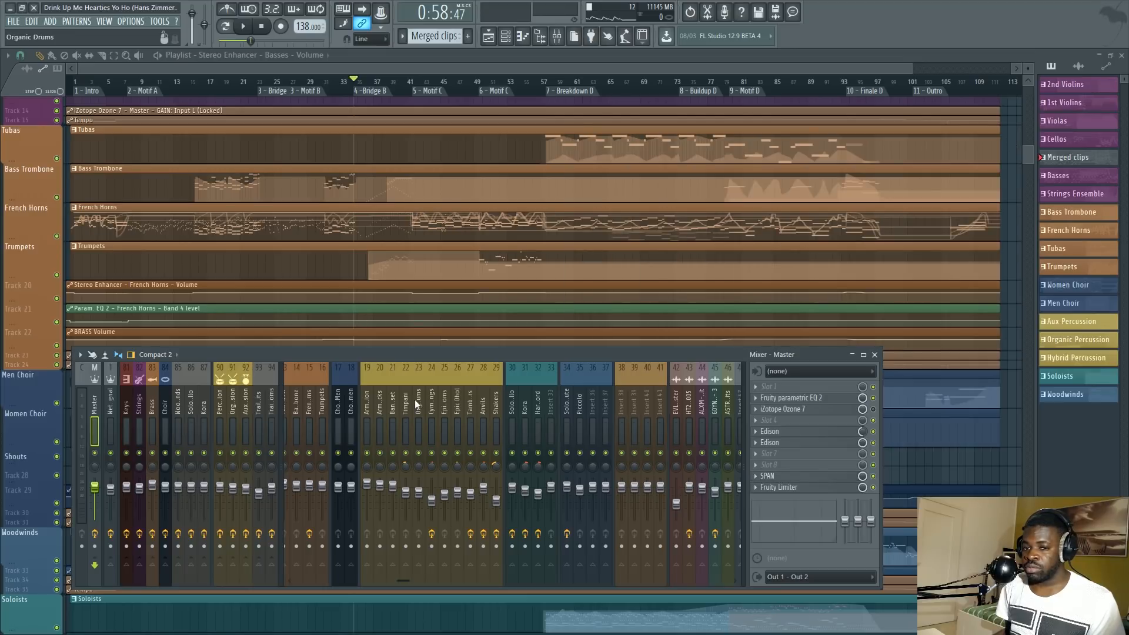
# Open Fruity parametric EQ 2 on the Strings bus, try boosting band 6, and reset it.
pyautogui.click(111, 411)
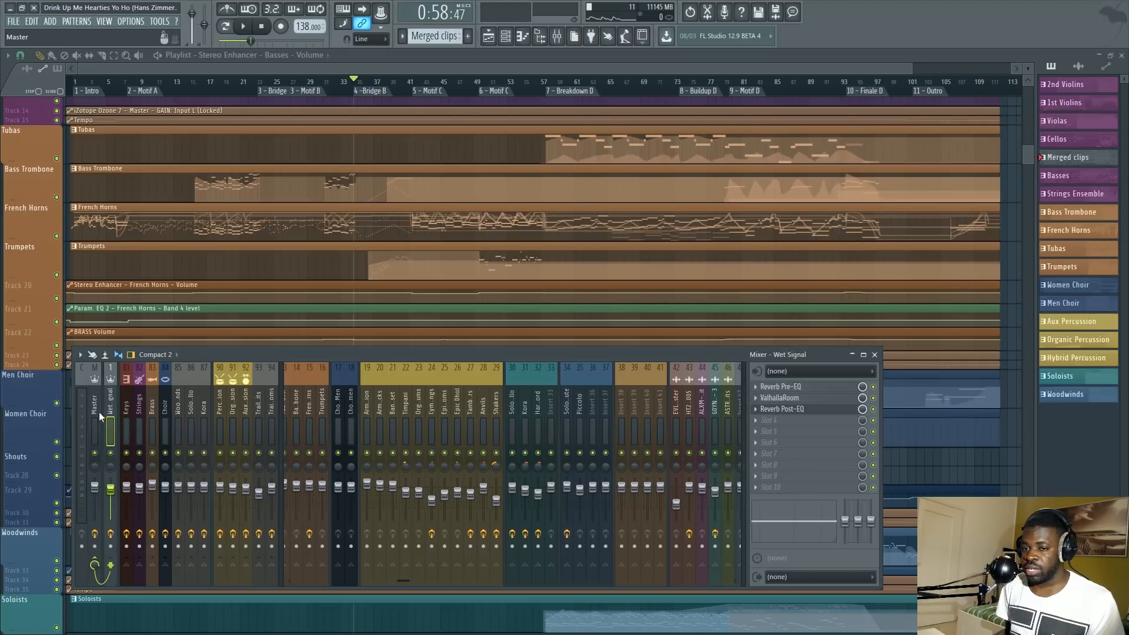
pyautogui.click(138, 411)
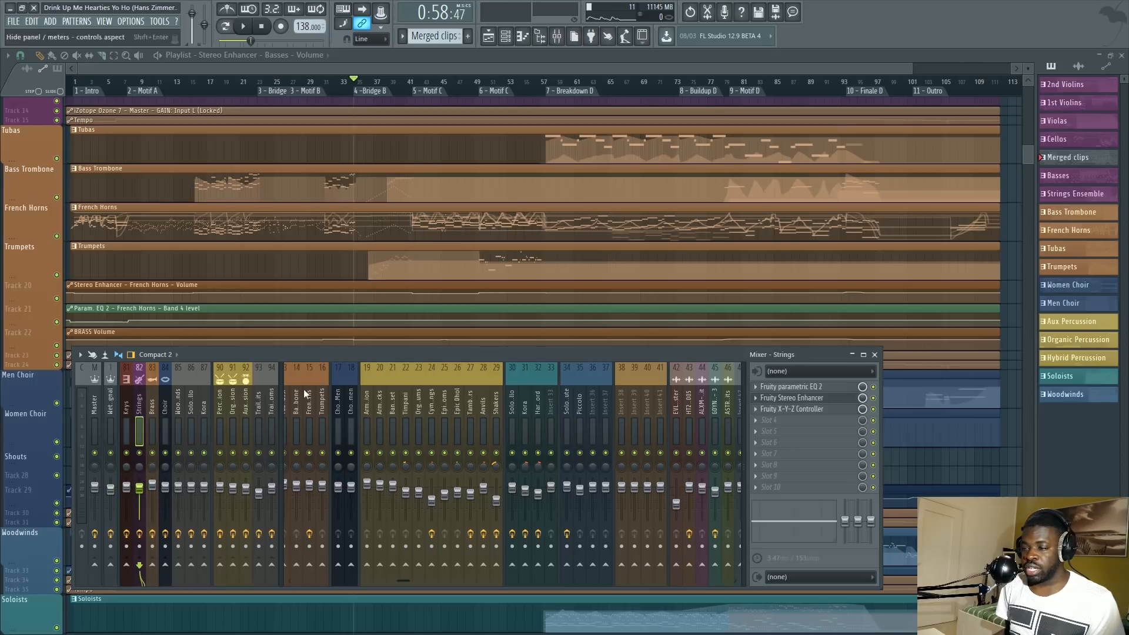
pyautogui.click(762, 388)
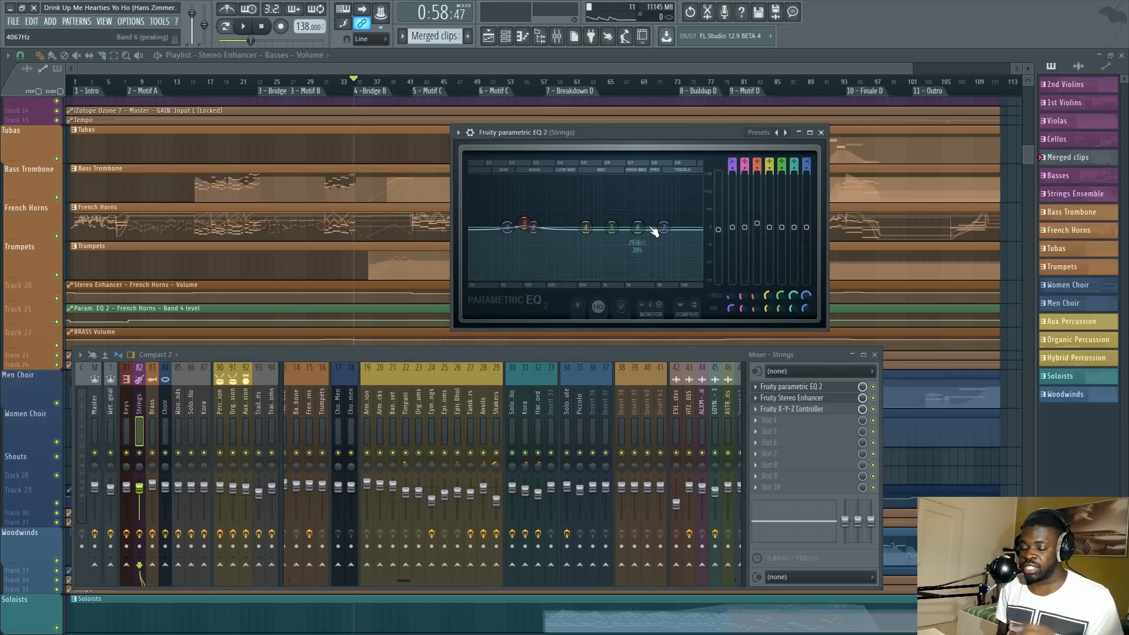
pyautogui.moveTo(638, 227); pyautogui.dragTo(662, 216)
pyautogui.rightClick(662, 215)
pyautogui.click(666, 219)
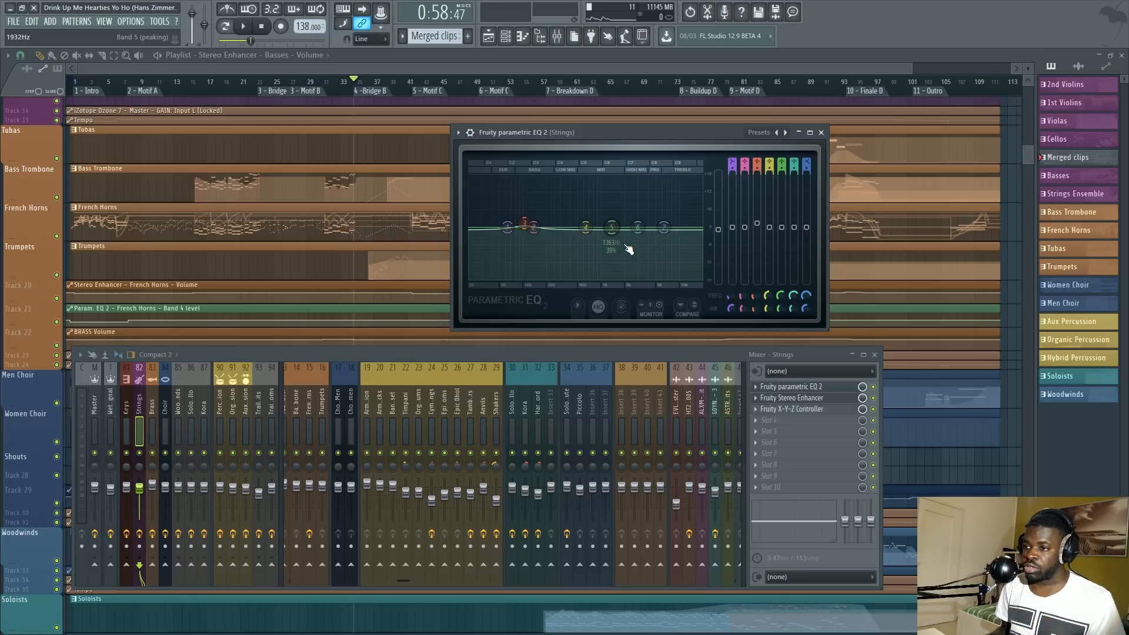
# Solo the percussion tracks in the playlist and open Fruity parametric EQ 2 on the Percussion bus.
pyautogui.click(989, 479)
pyautogui.scroll(-10, 115, 300)
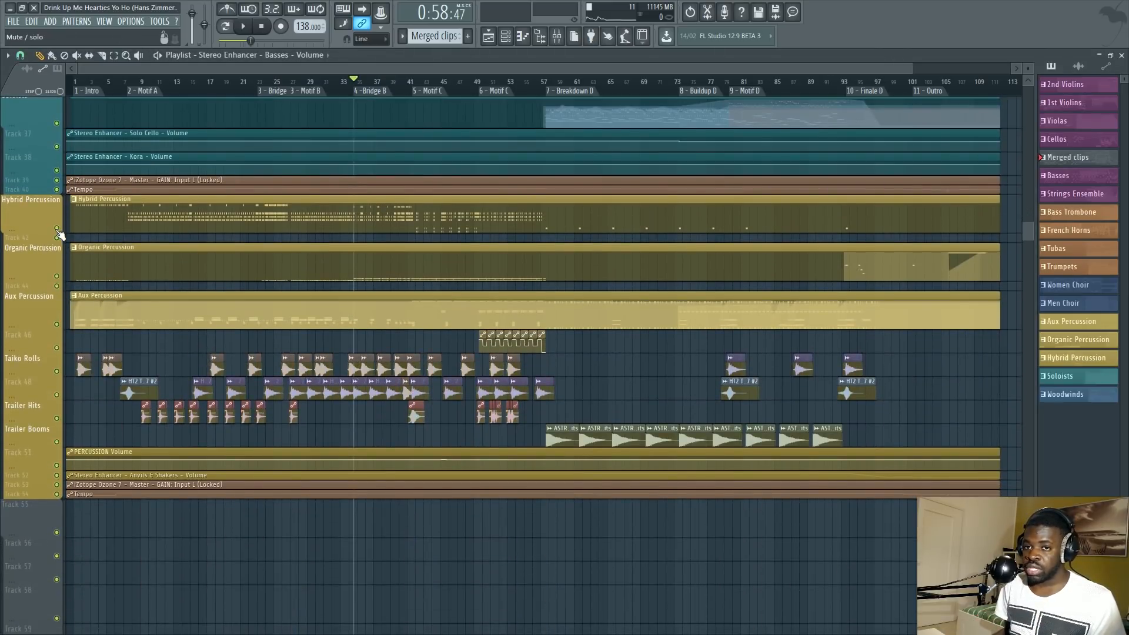
pyautogui.press('F9')
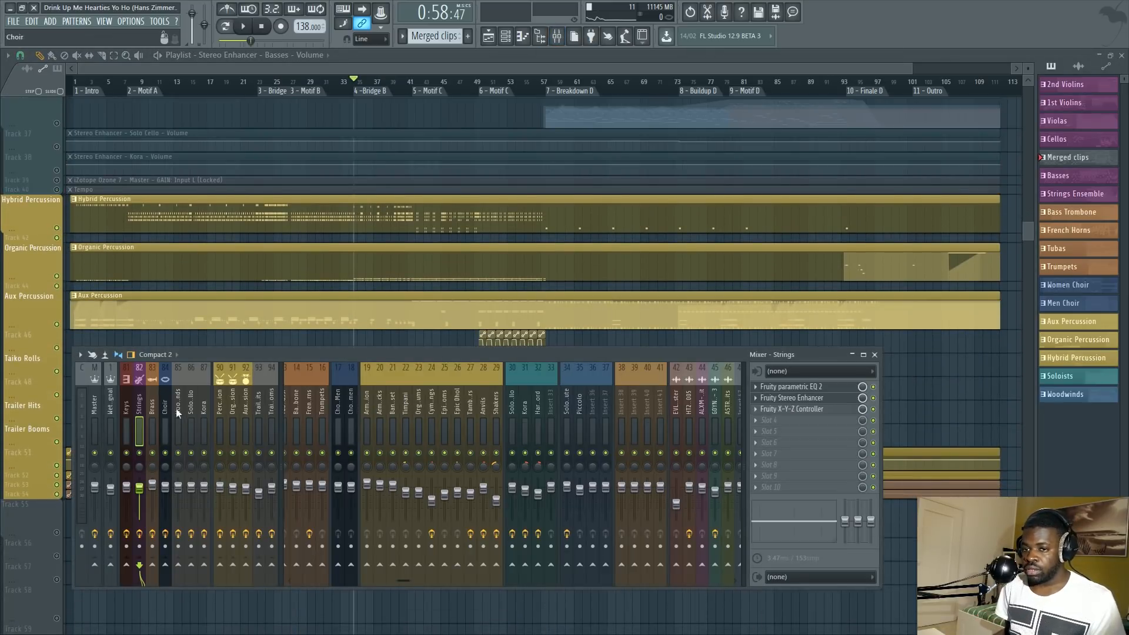
pyautogui.click(220, 407)
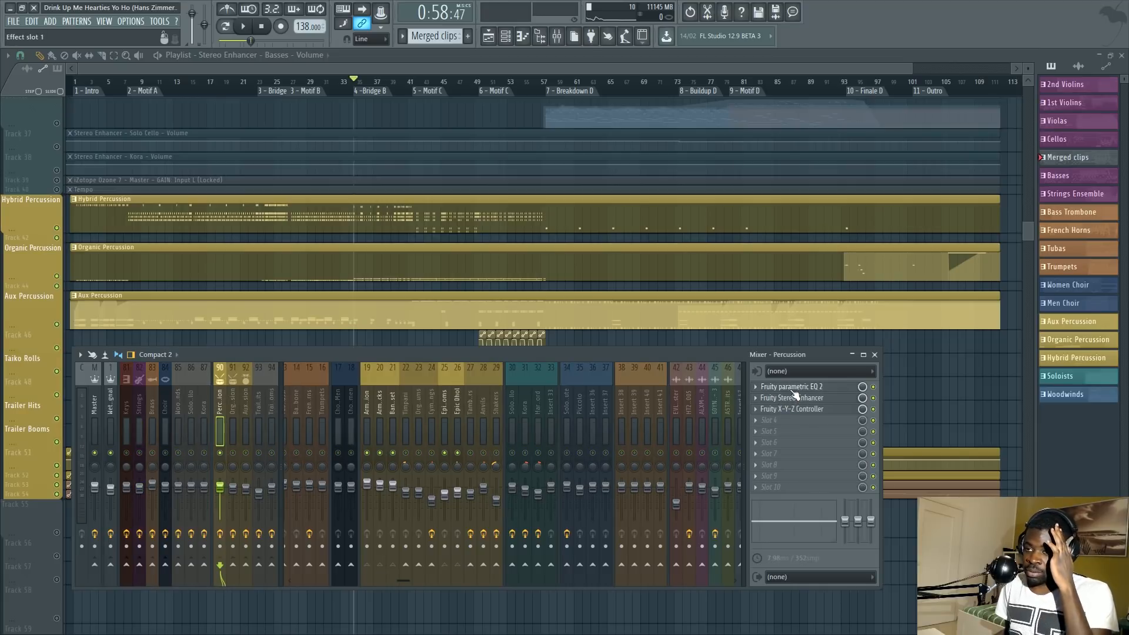
pyautogui.click(792, 388)
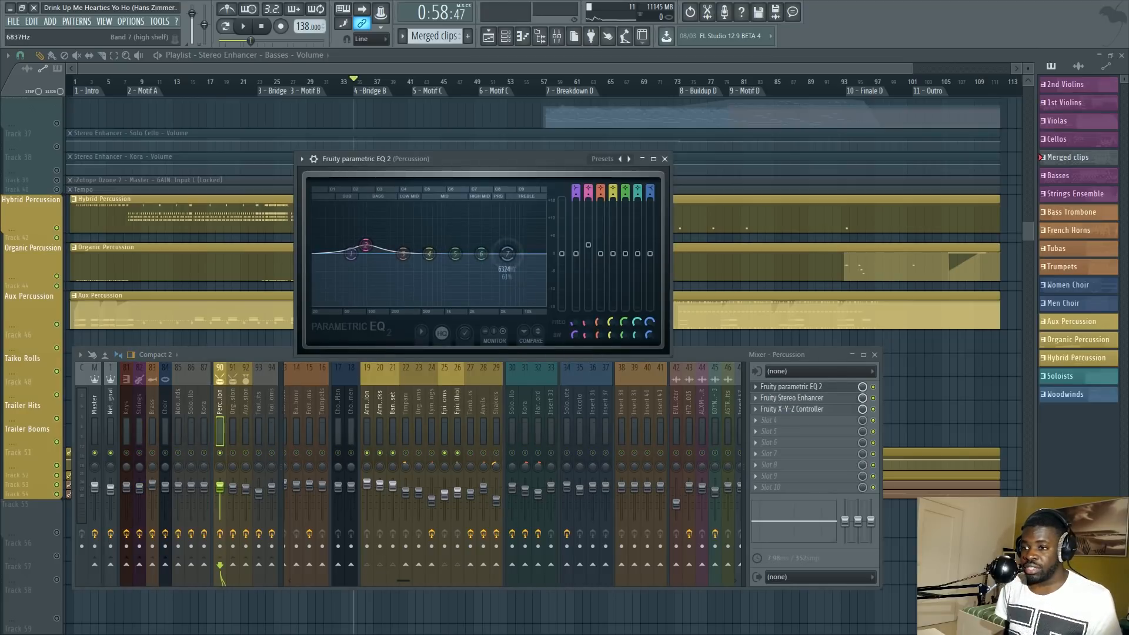
# Try boosting the Percussion EQ's band 7 high shelf by about 11.3 dB near 4894 Hz during playback, and reset the band.
pyautogui.moveTo(509, 252); pyautogui.dragTo(499, 224)
pyautogui.press('space')
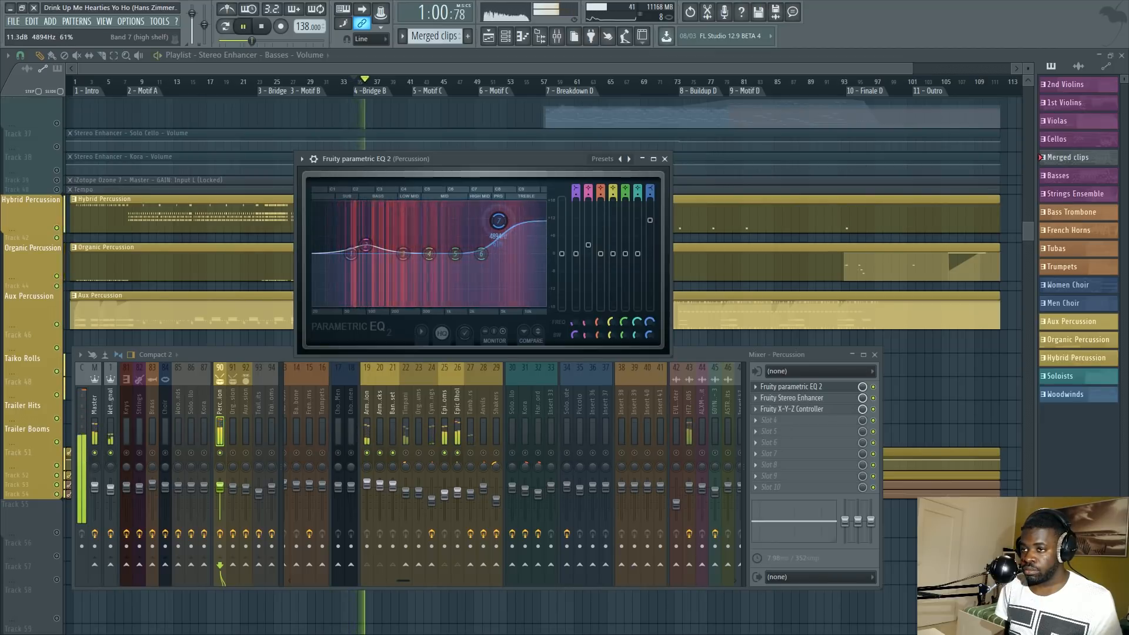
pyautogui.moveTo(500, 224); pyautogui.dragTo(504, 251)
pyautogui.press('space')
pyautogui.rightClick(511, 261)
pyautogui.click(507, 268)
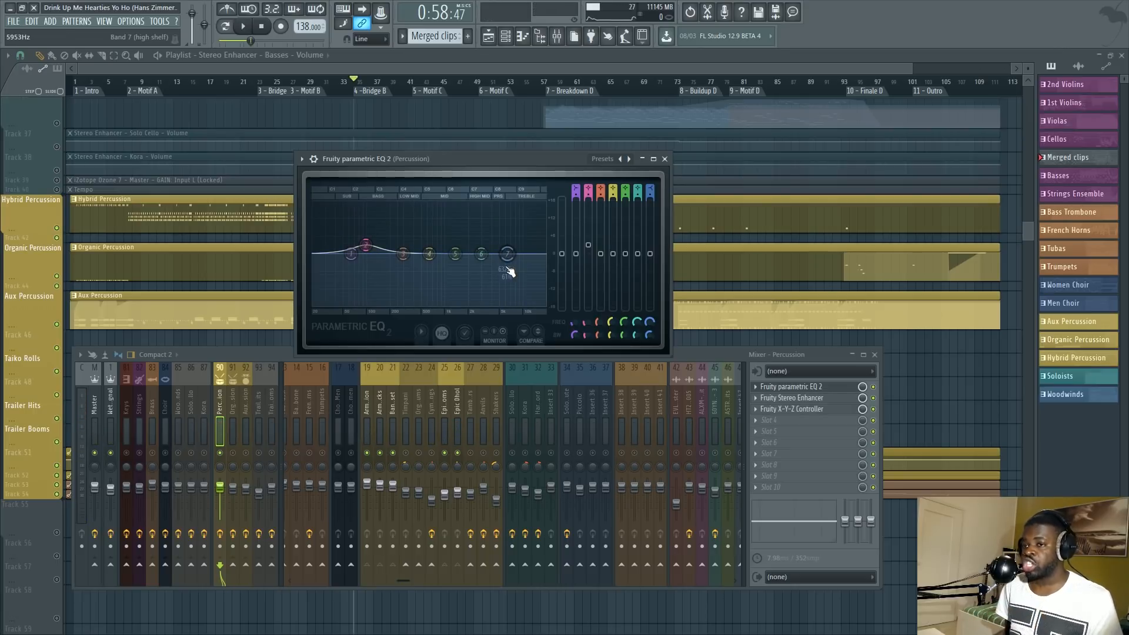
# Adjust the Percussion EQ's band 2 peak during playback, trying a boost near 80 Hz and easing it back slightly.
pyautogui.click(365, 250)
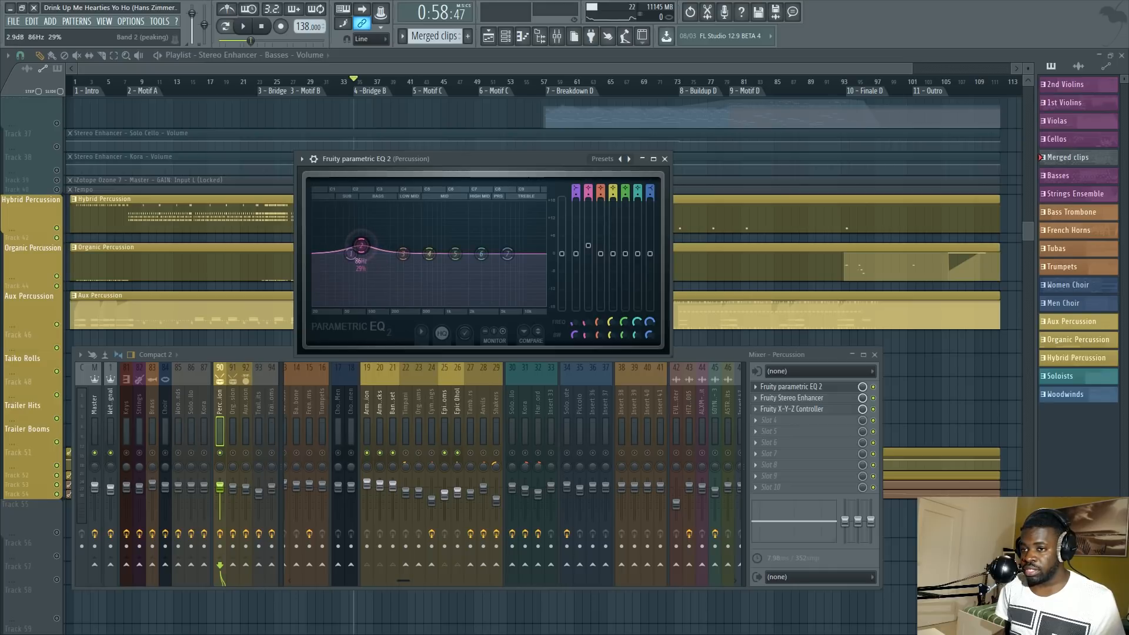
pyautogui.press('space')
pyautogui.moveTo(361, 244)
pyautogui.mouseDown()
pyautogui.moveTo(356, 228)
pyautogui.moveTo(358, 242)
pyautogui.mouseUp()
pyautogui.press('space')
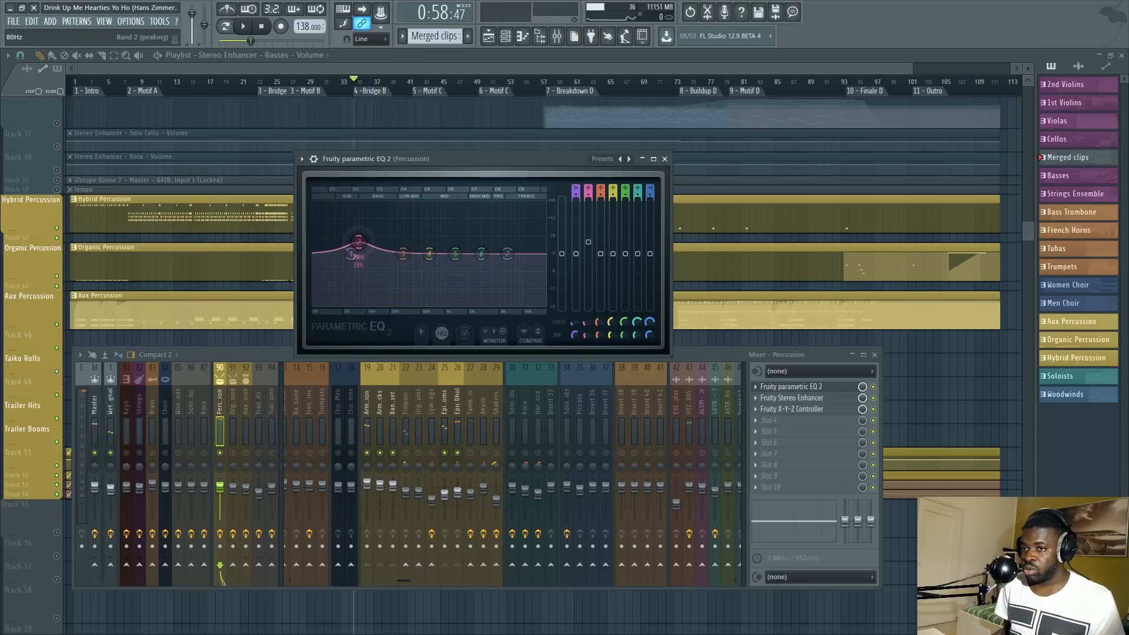
pyautogui.moveTo(359, 242); pyautogui.dragTo(365, 248)
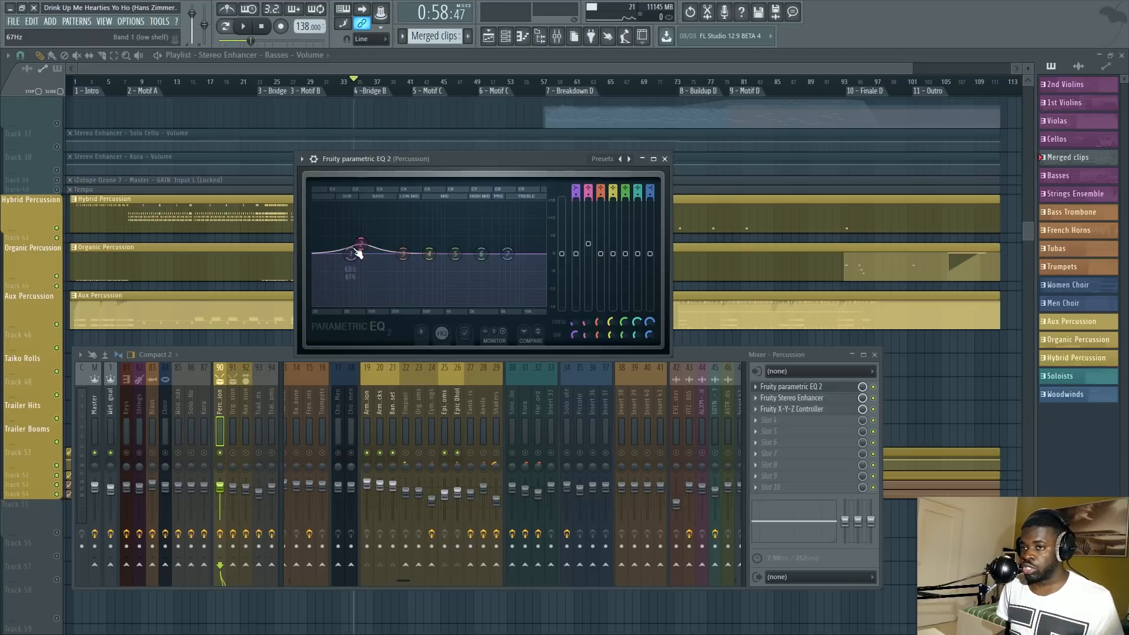
# Try boosting the Percussion EQ's band 7 high shelf once more and return the band to flat.
pyautogui.moveTo(468, 159); pyautogui.dragTo(440, 170)
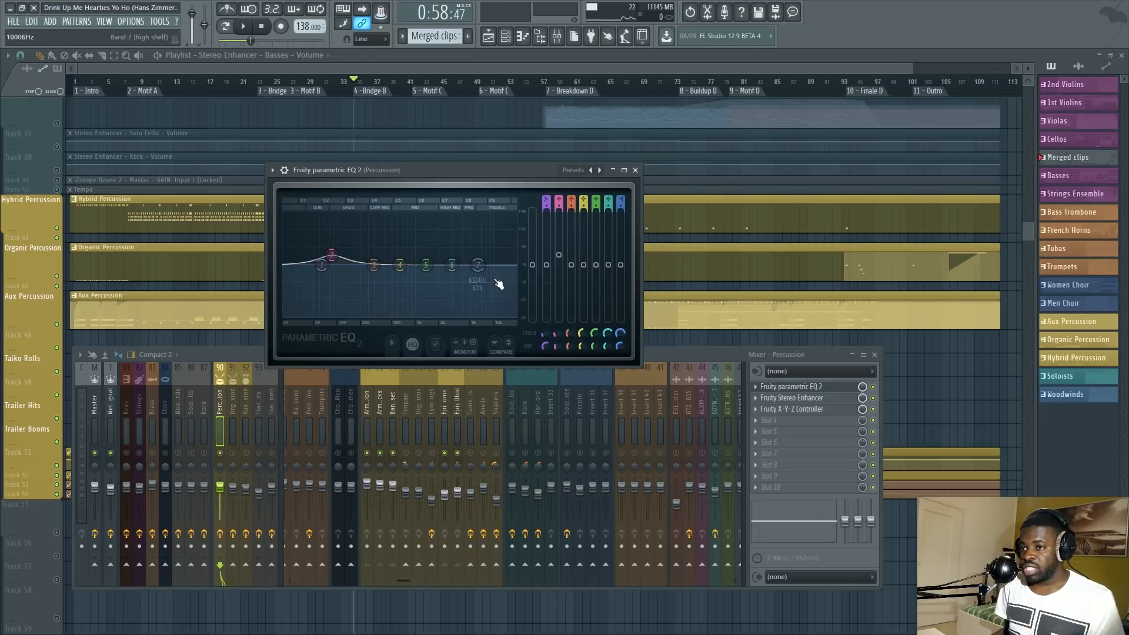
pyautogui.moveTo(479, 264); pyautogui.dragTo(461, 243)
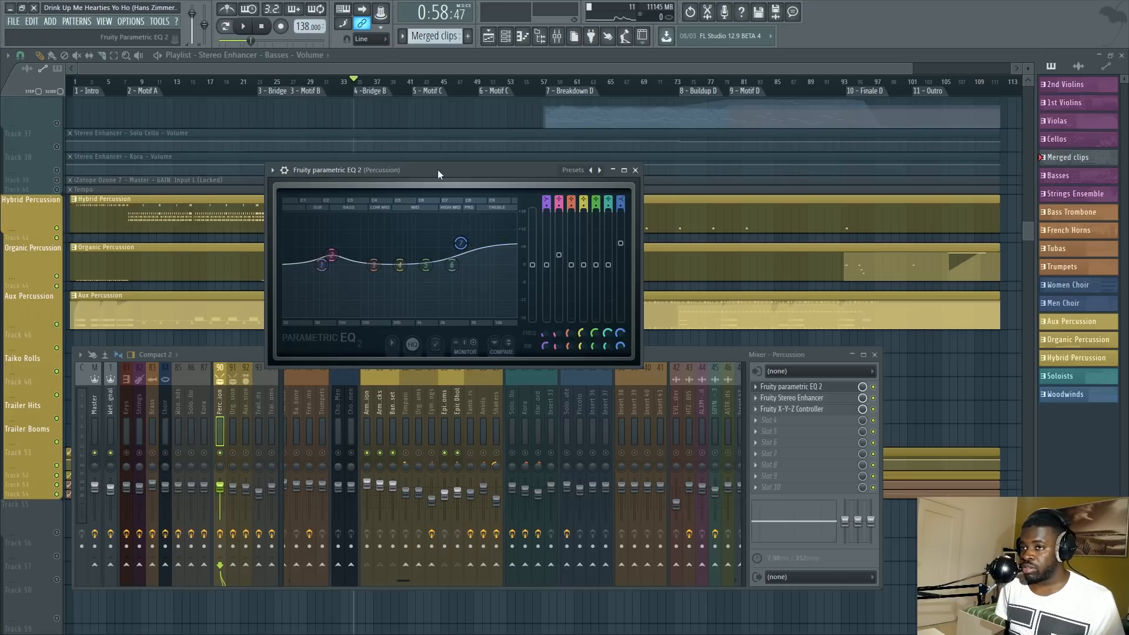
pyautogui.moveTo(440, 165); pyautogui.dragTo(592, 159)
pyautogui.moveTo(611, 236); pyautogui.dragTo(627, 256)
# Open Fruity parametric EQ 2 on the Kora instrument channel and close the Percussion EQ window.
pyautogui.click(530, 387)
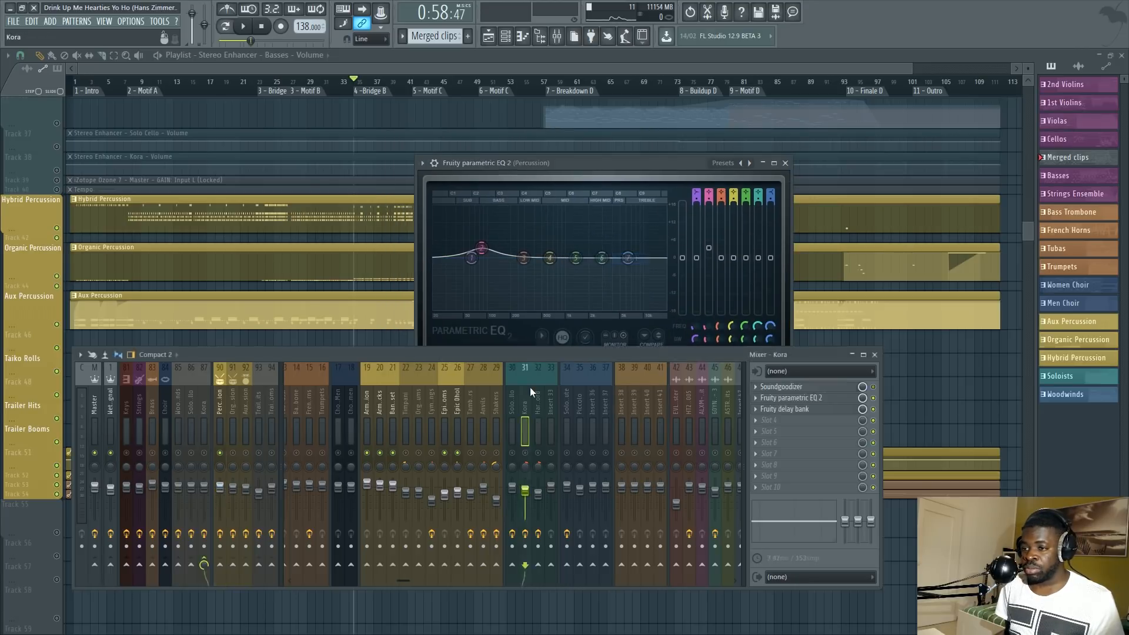
pyautogui.click(825, 399)
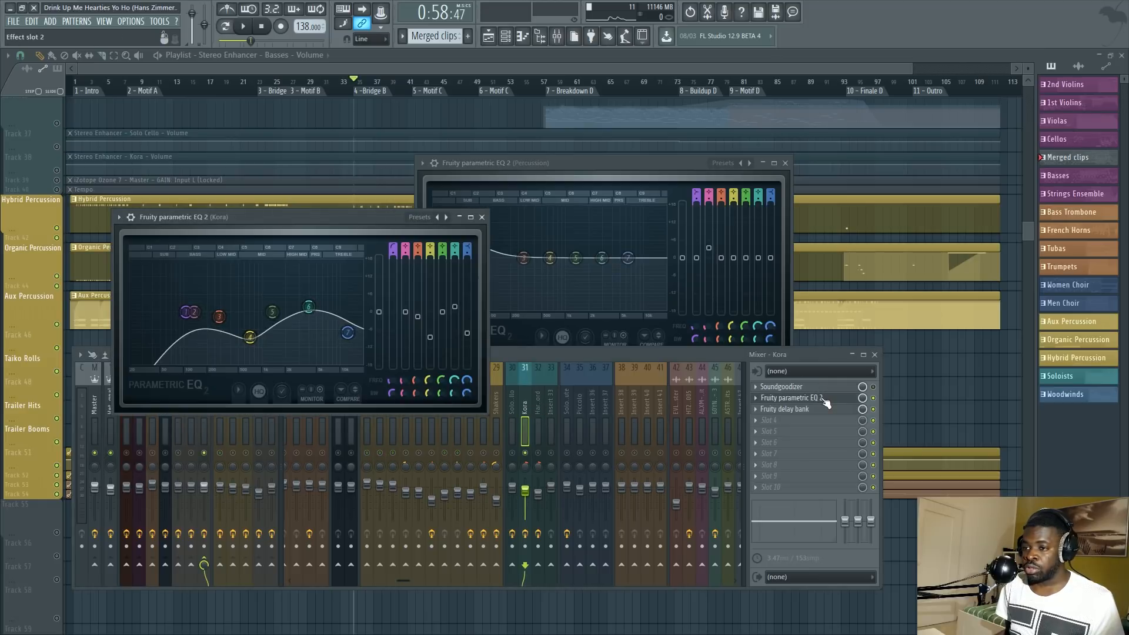
pyautogui.click(787, 162)
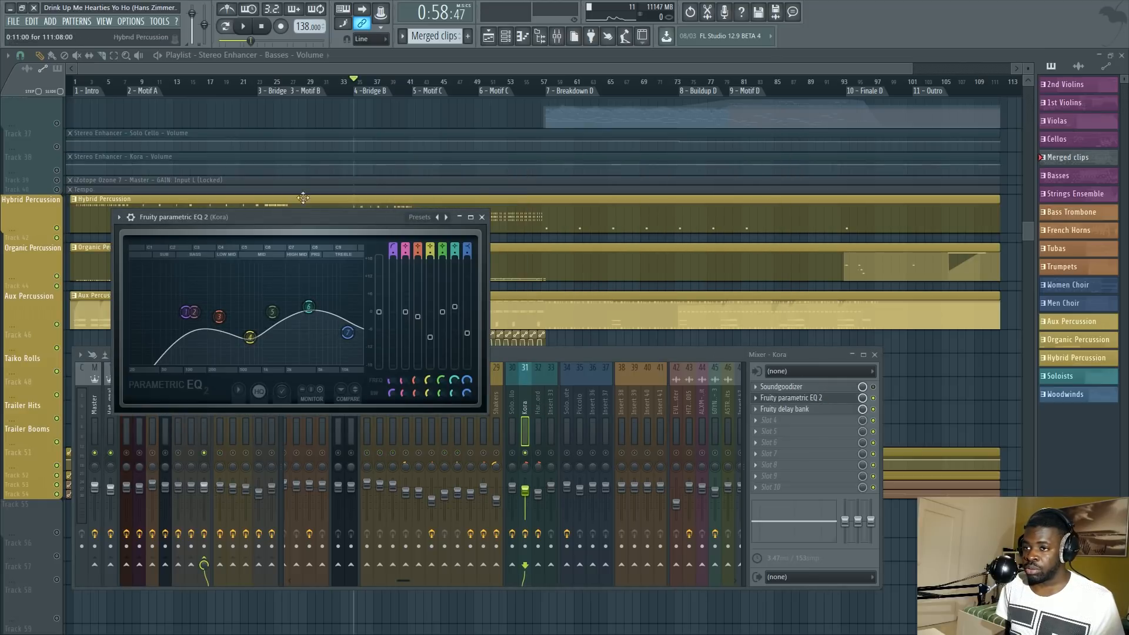
# Unsolo the percussion tracks and play the 8 - Buildup D section with the Kora bus selected in the mixer.
pyautogui.click(69, 232)
pyautogui.scroll(4, 24, 285)
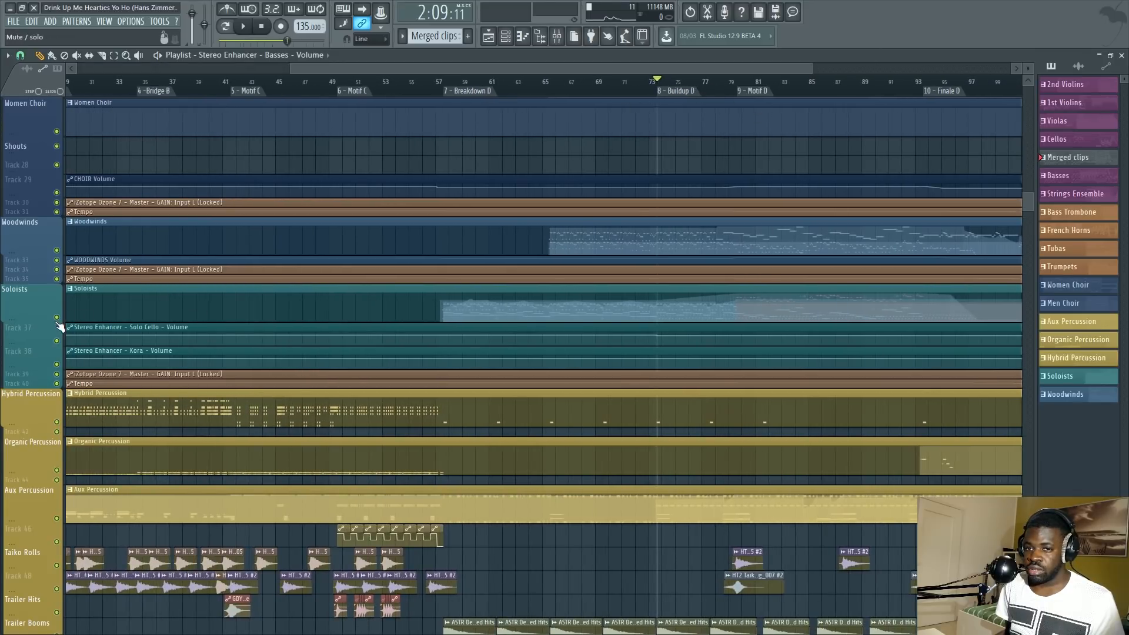
pyautogui.press('space')
pyautogui.press('F9')
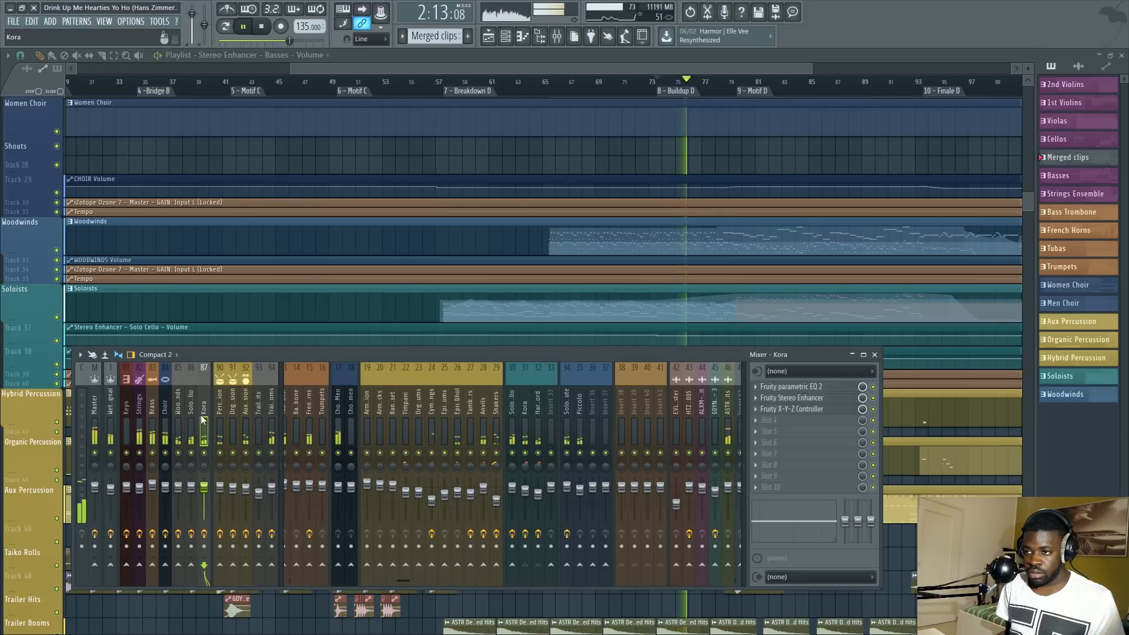
pyautogui.press('space')
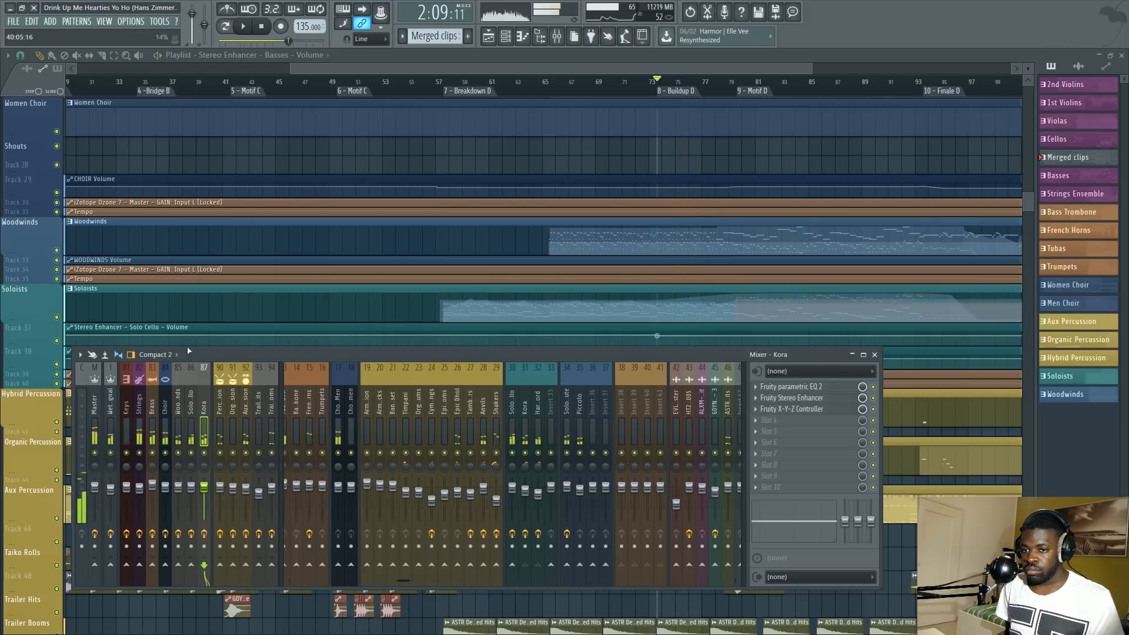
# Solo the Soloists tracks and play Buildup D while checking the Kora and Harpsichord channel levels in the mixer.
pyautogui.press('F9')
pyautogui.keyDown('ctrl'); pyautogui.click(57, 317); pyautogui.keyUp('ctrl')
pyautogui.press('space')
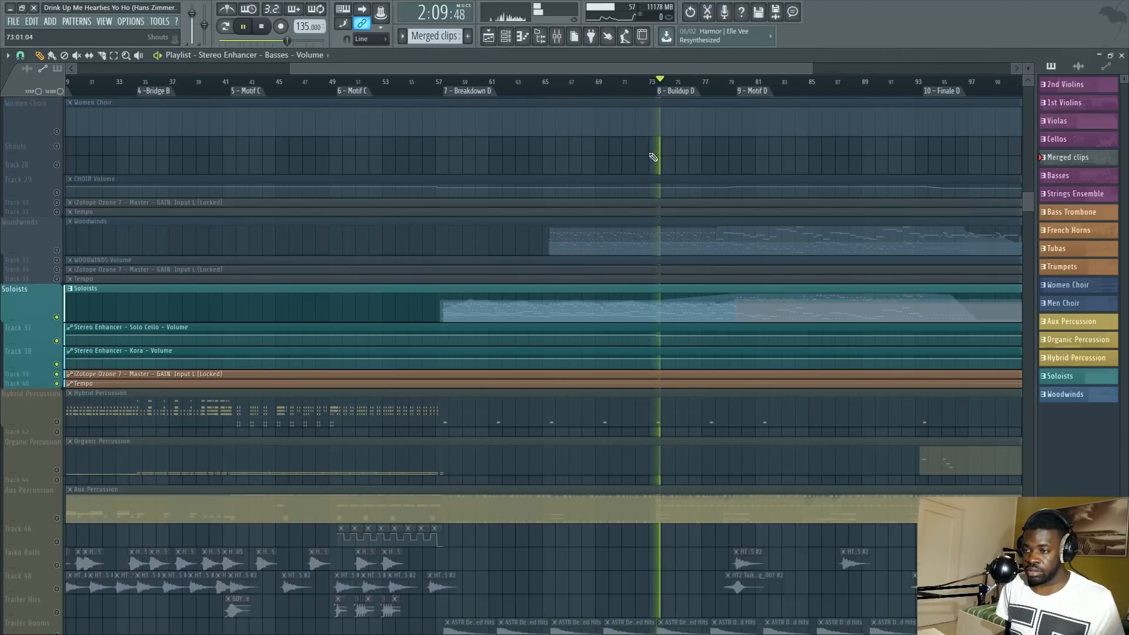
pyautogui.press('F9')
pyautogui.click(538, 413)
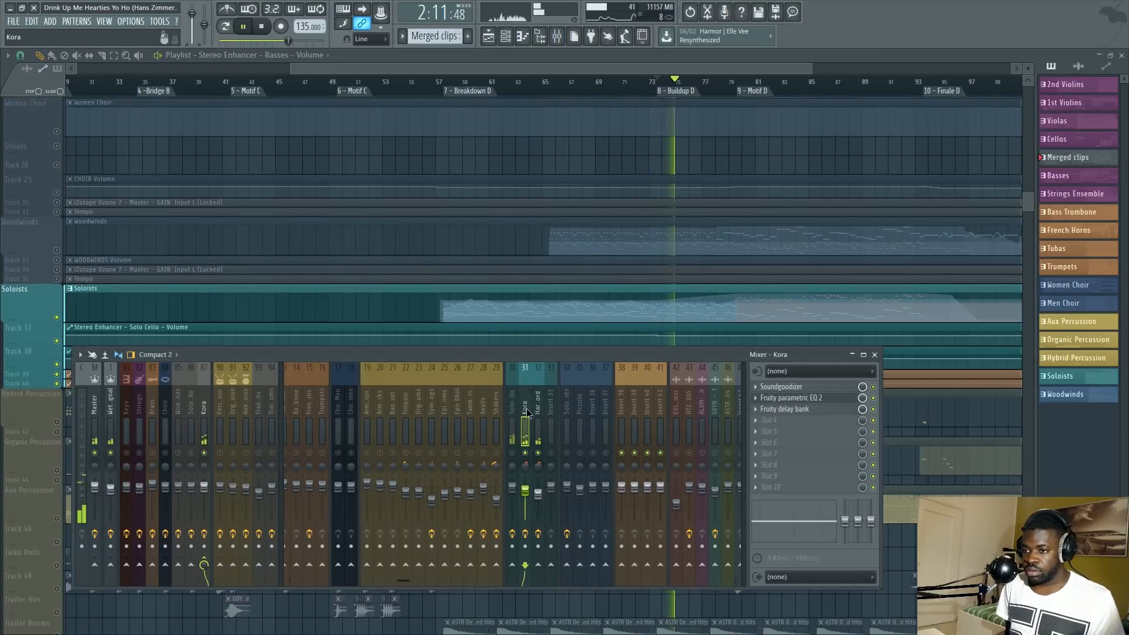
pyautogui.press('space')
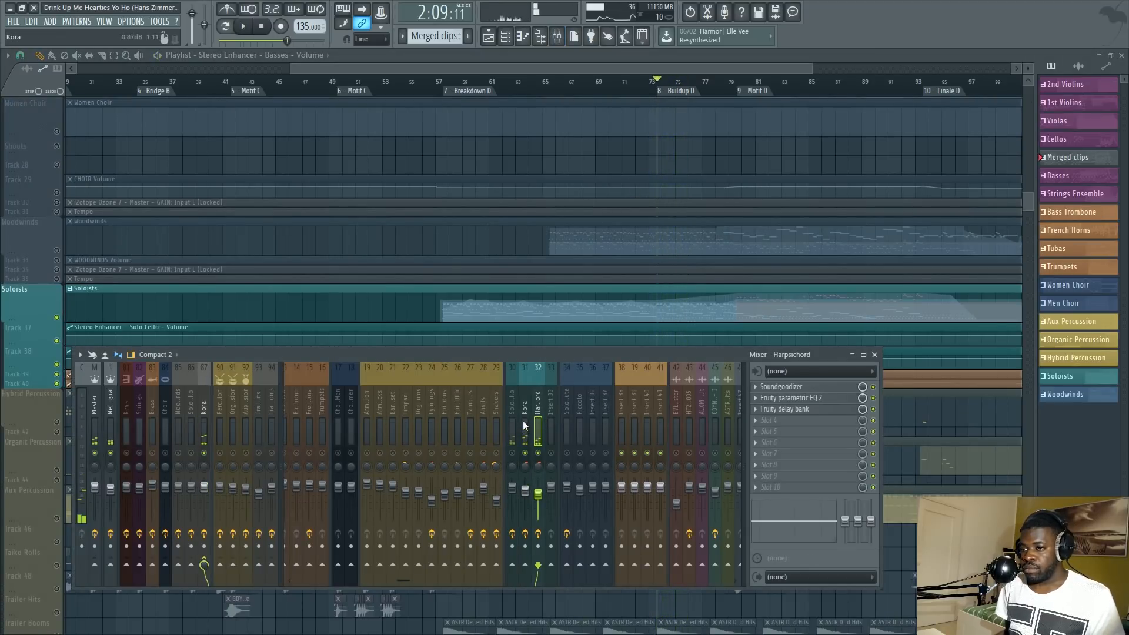
# Inspect the Kora channel's Fruity parametric EQ 2 curve while playing the soloed Soloists part.
pyautogui.click(523, 421)
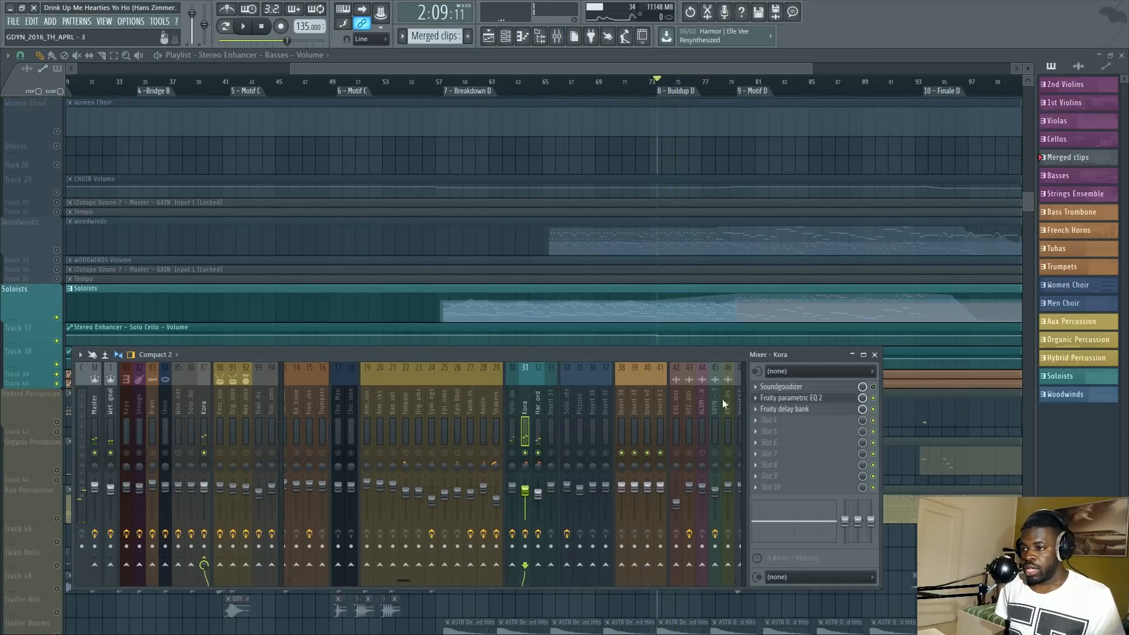
pyautogui.click(792, 399)
pyautogui.moveTo(304, 250); pyautogui.dragTo(427, 156)
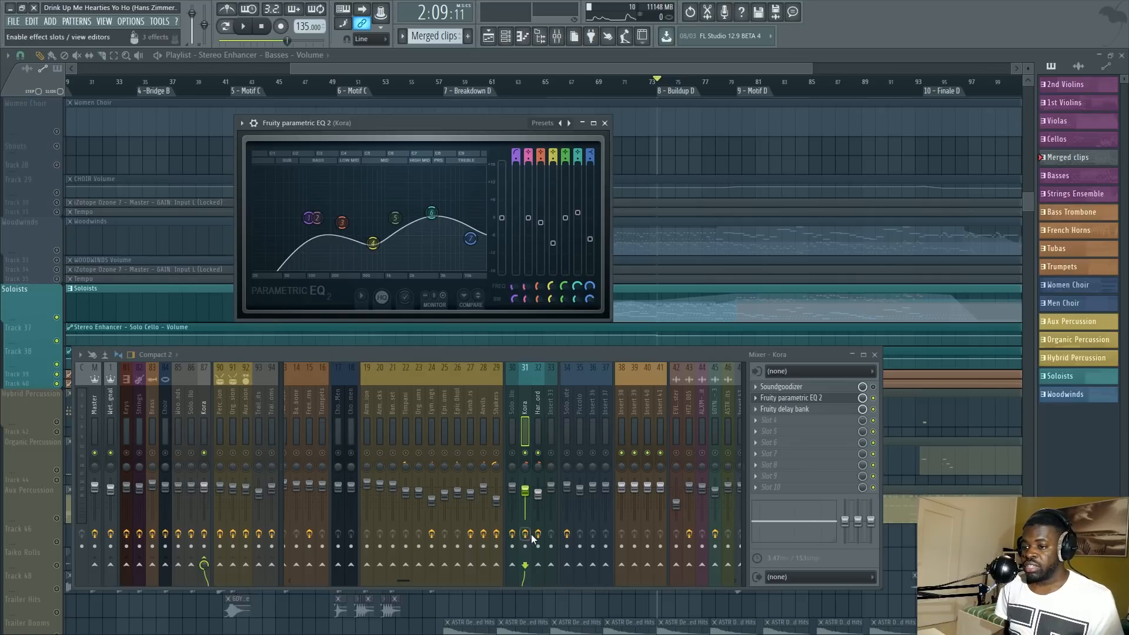
pyautogui.press('space')
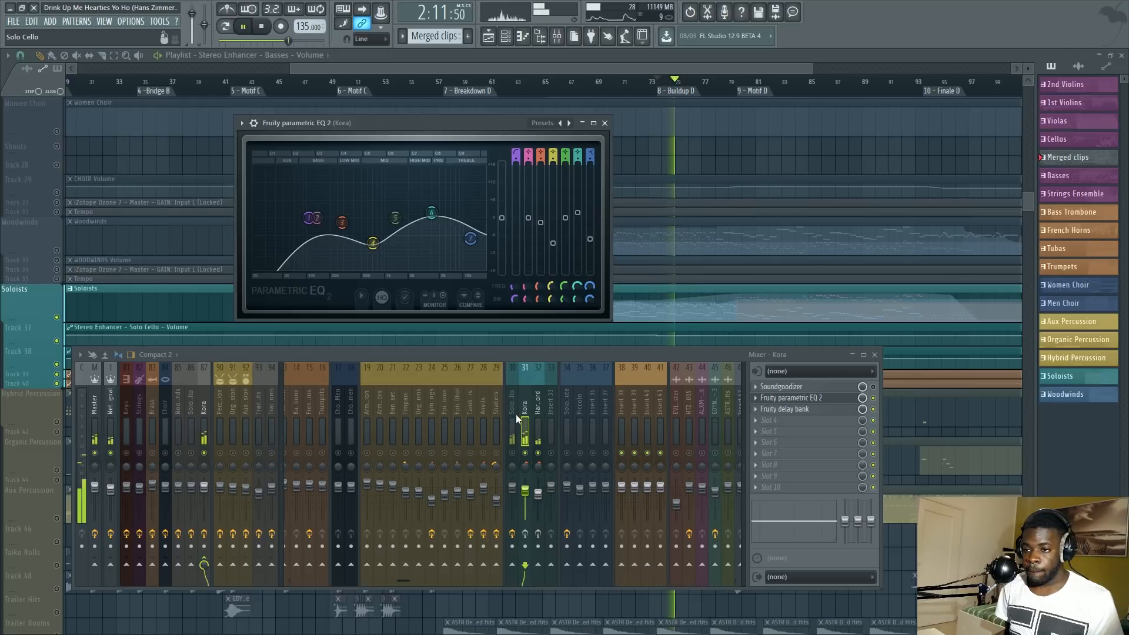
pyautogui.press('space')
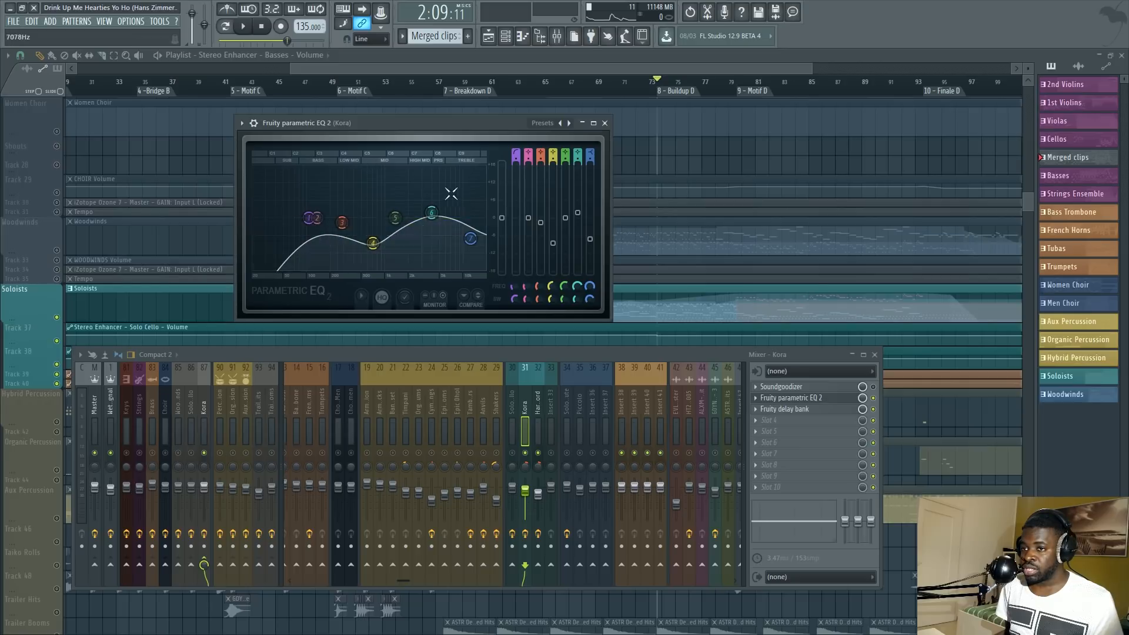
pyautogui.press('space')
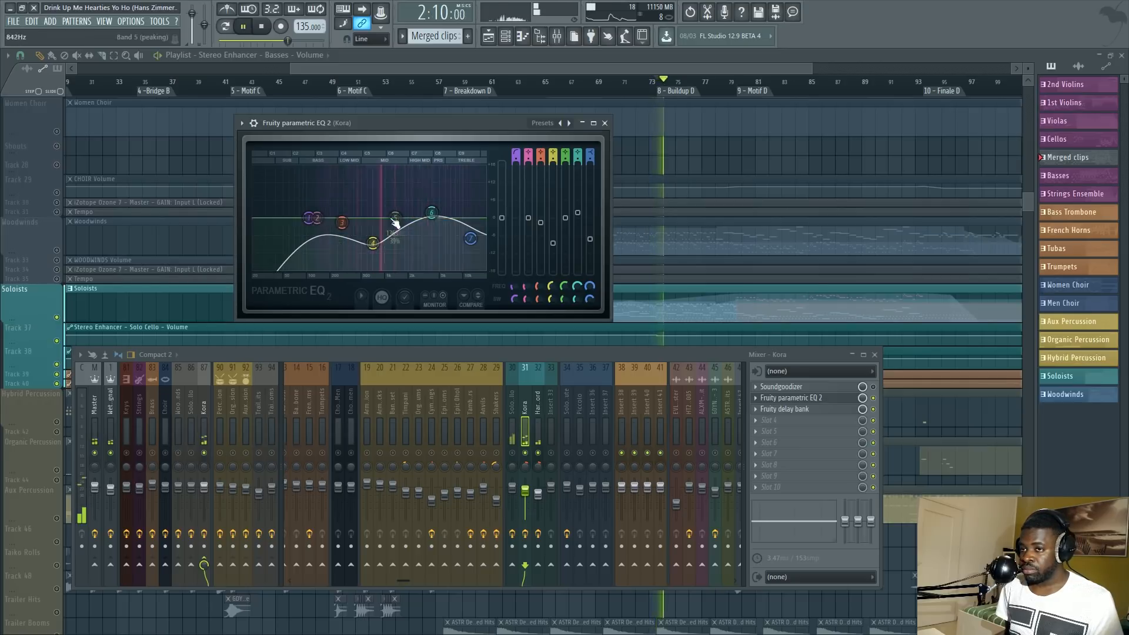
pyautogui.press('space')
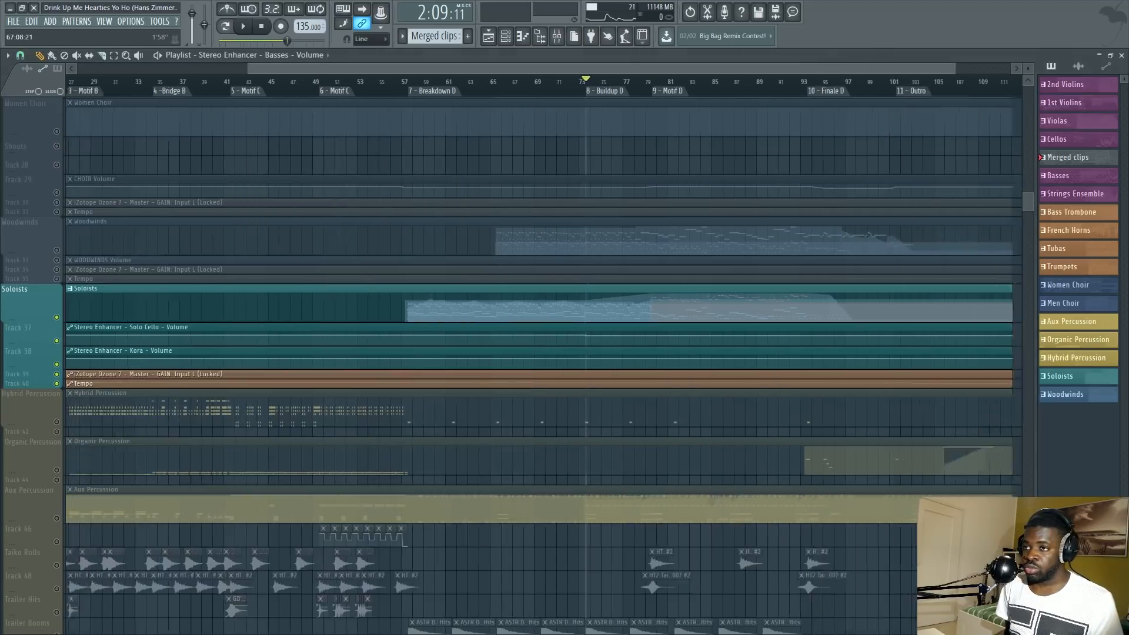
# Unsolo the Soloists tracks, check the Basses channel in the mixer, and open SPAN on the Master channel.
pyautogui.scroll(-1, 581, 94)
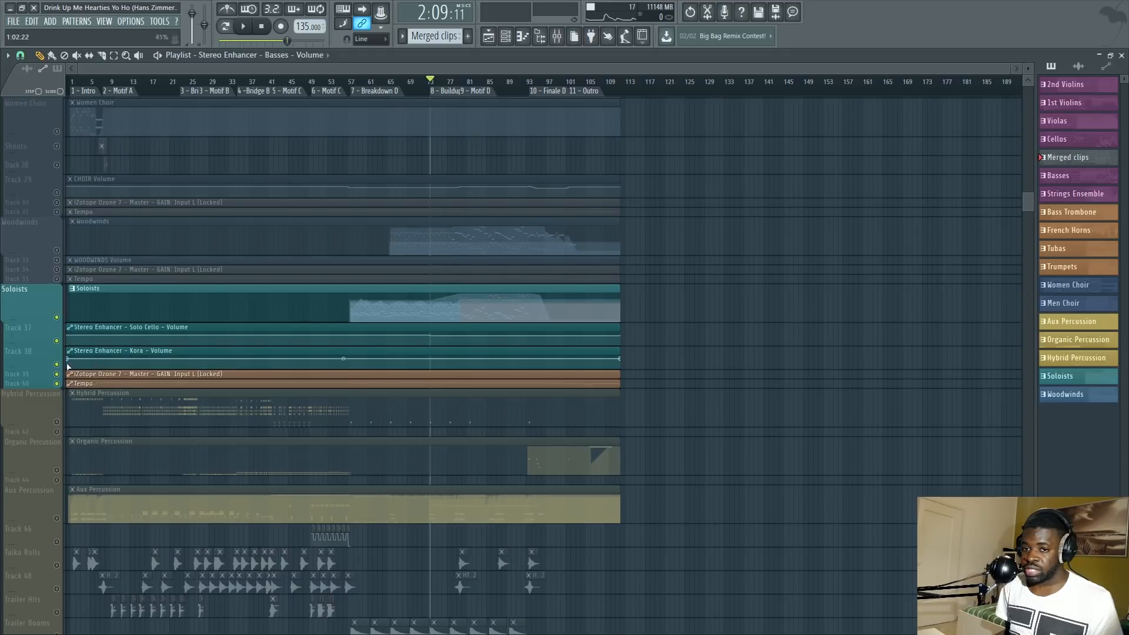
pyautogui.scroll(5, 176, 382)
pyautogui.press('F9')
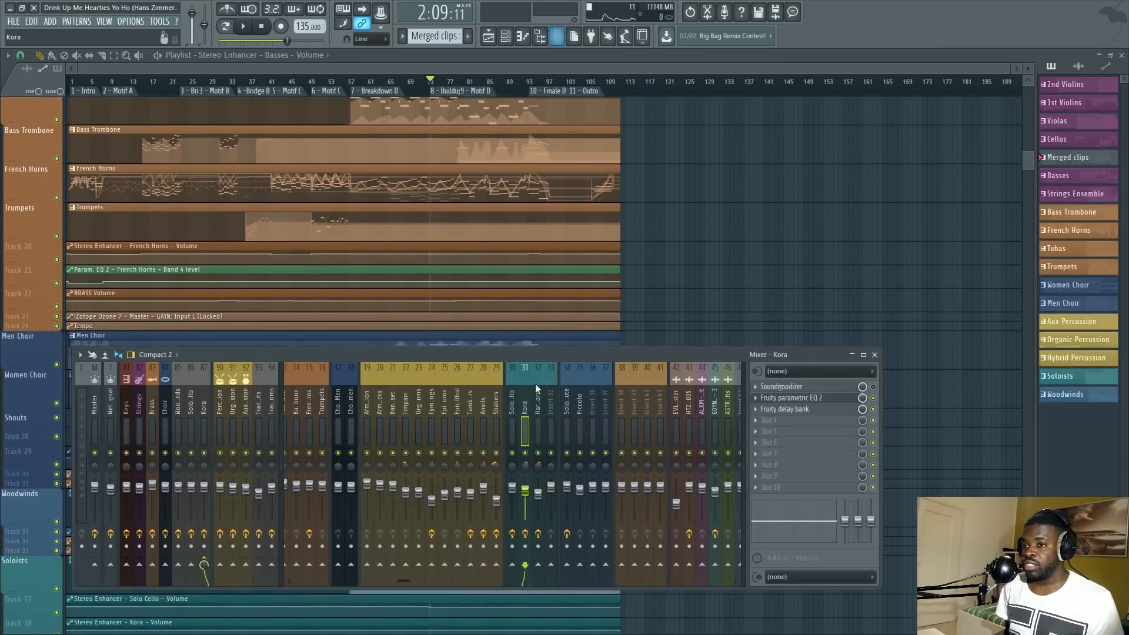
pyautogui.scroll(3, 358, 400)
pyautogui.click(359, 406)
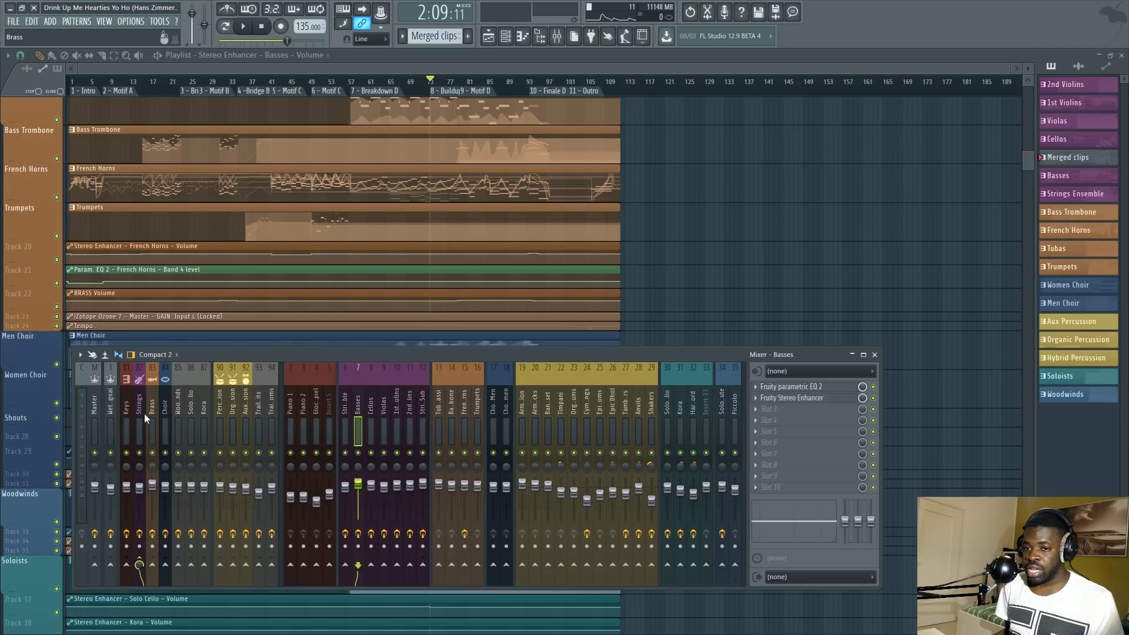
pyautogui.click(95, 411)
pyautogui.click(805, 477)
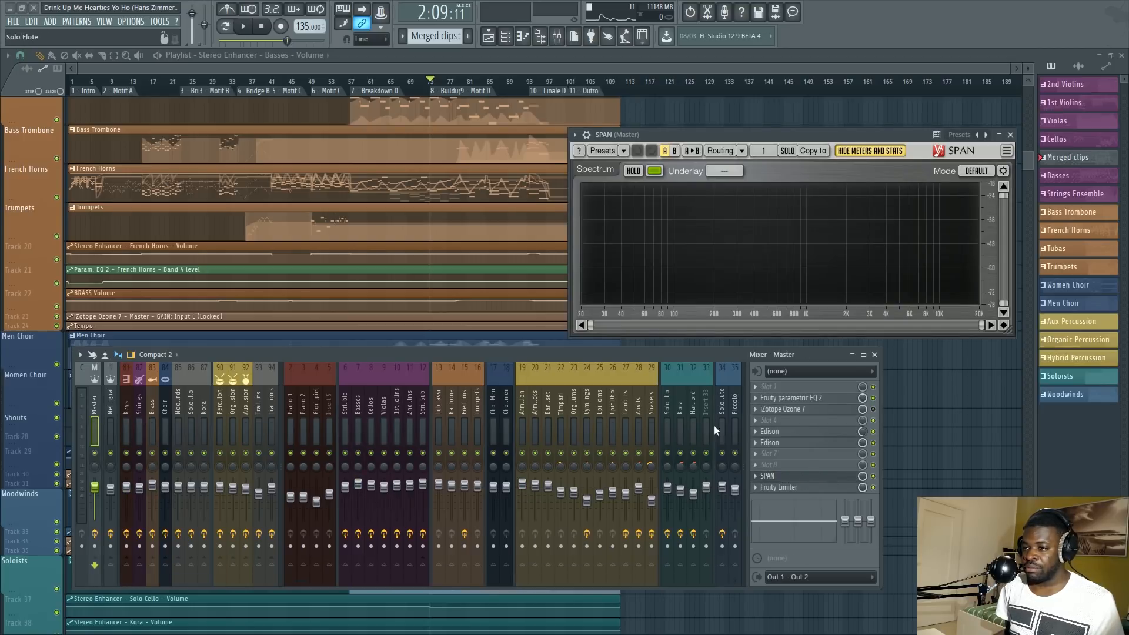
# Open the 1st Violins #5 JGR notes in the piano roll and play them while watching the SPAN spectrum.
pyautogui.press('F9')
pyautogui.scroll(10, 690, 396)
pyautogui.scroll(2, 522, 94)
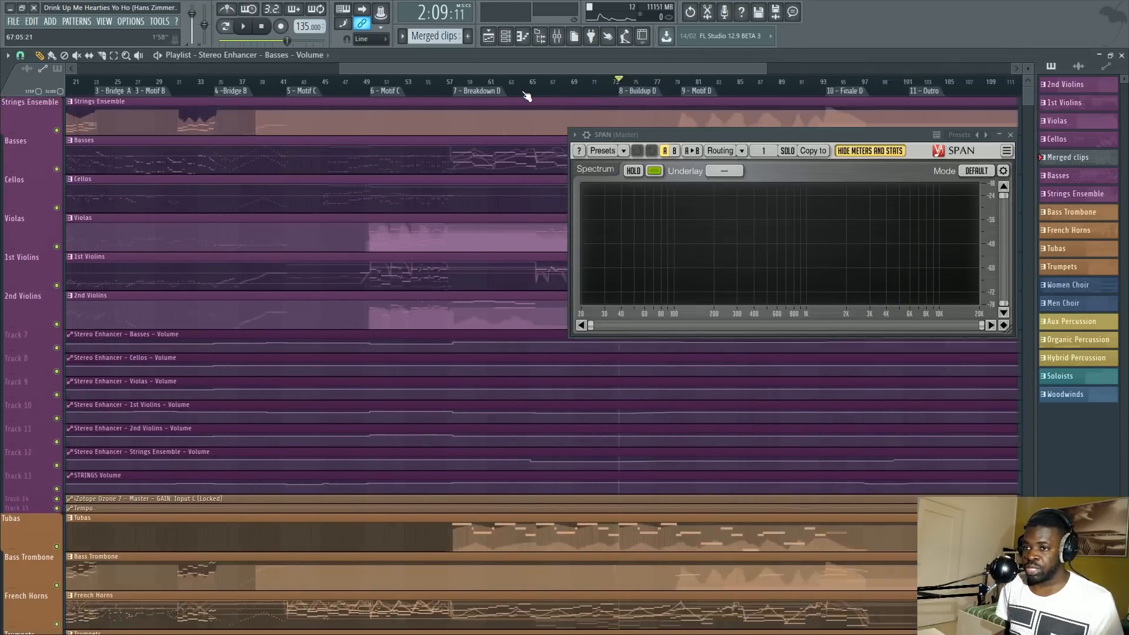
pyautogui.click(538, 90)
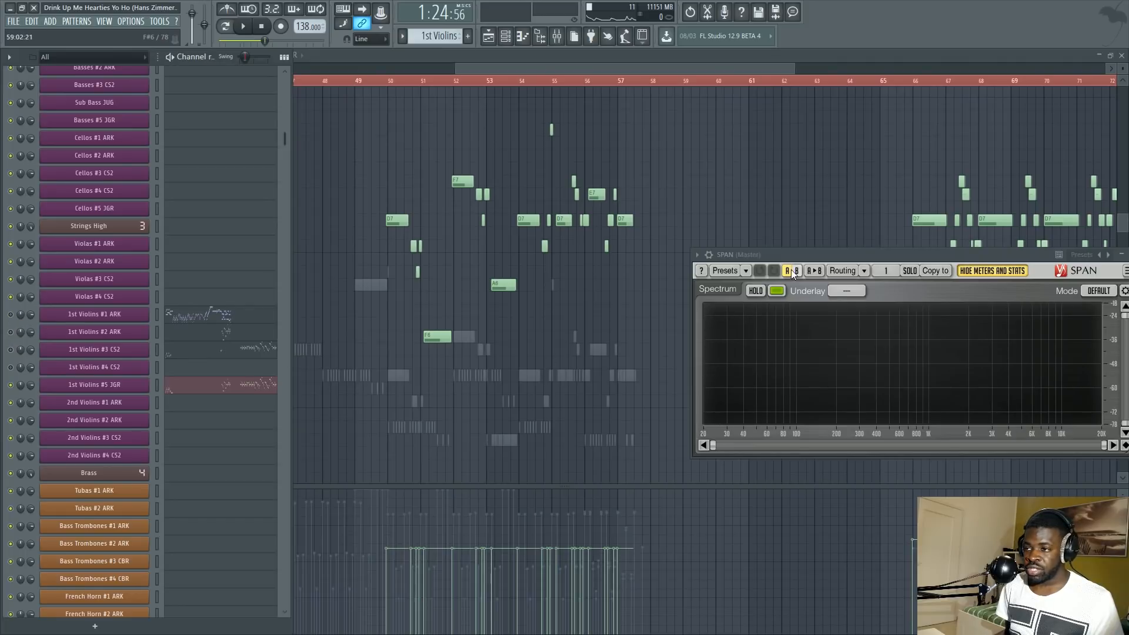
pyautogui.press('space')
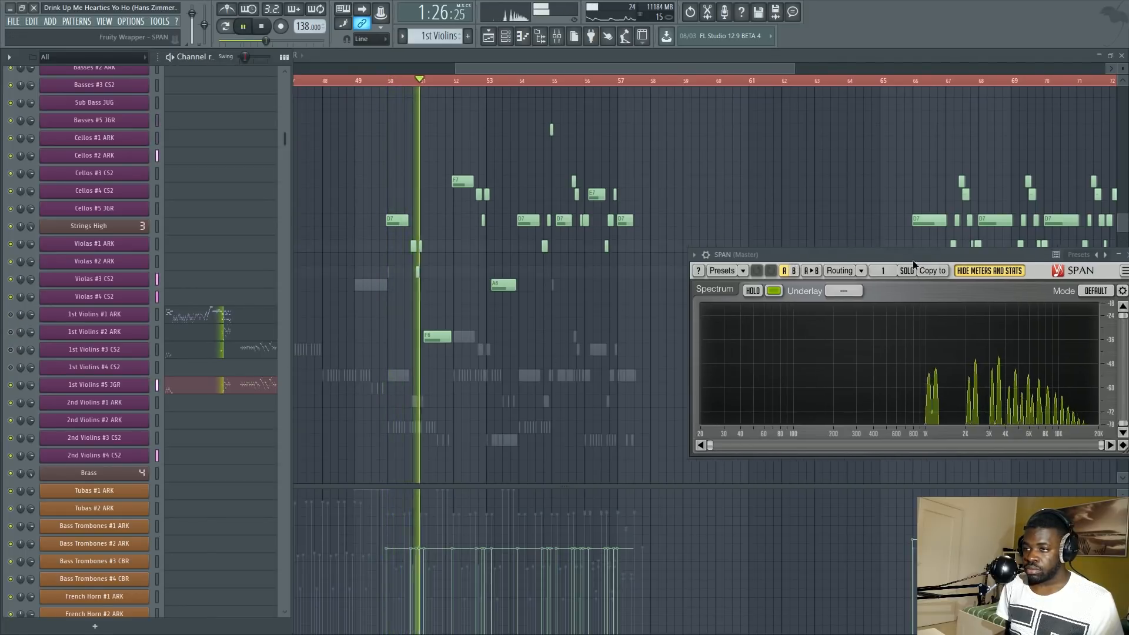
pyautogui.moveTo(912, 258); pyautogui.dragTo(821, 263)
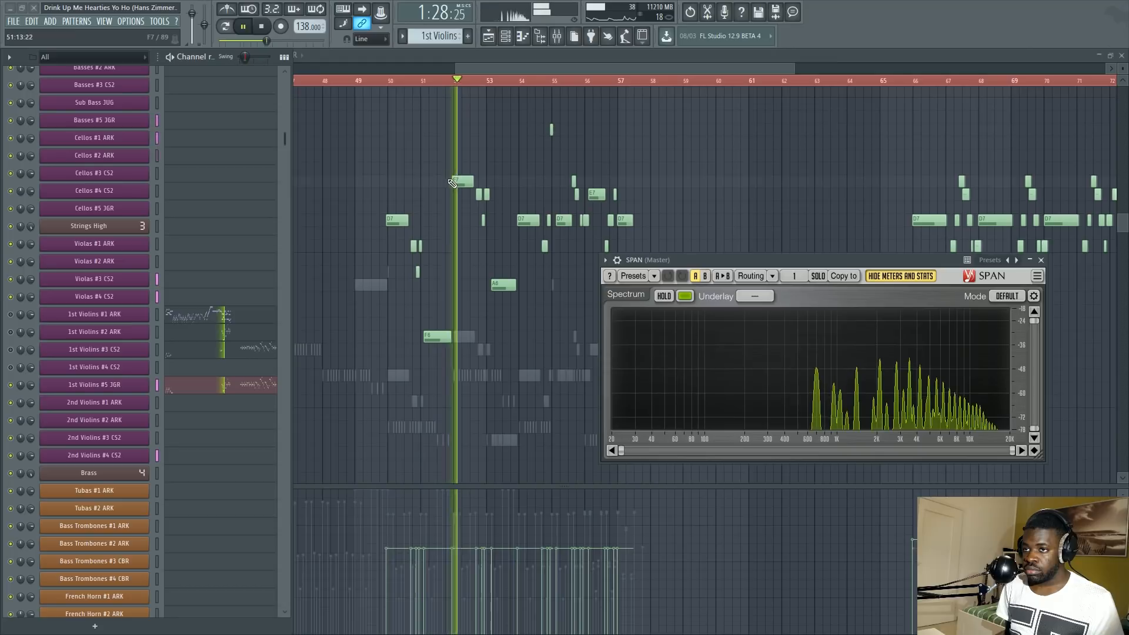
pyautogui.press('space')
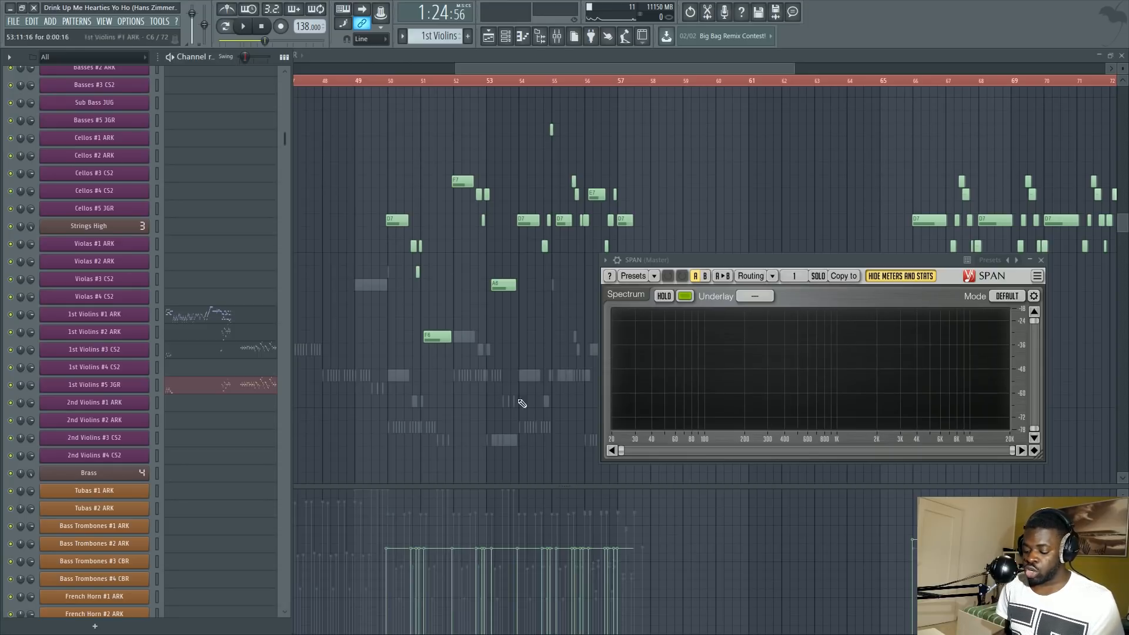
# Insert another Fruity Parametric EQ 2 on the 1st Violins mixer channel, rearranging the mixer and SPAN windows to make room.
pyautogui.press('F9')
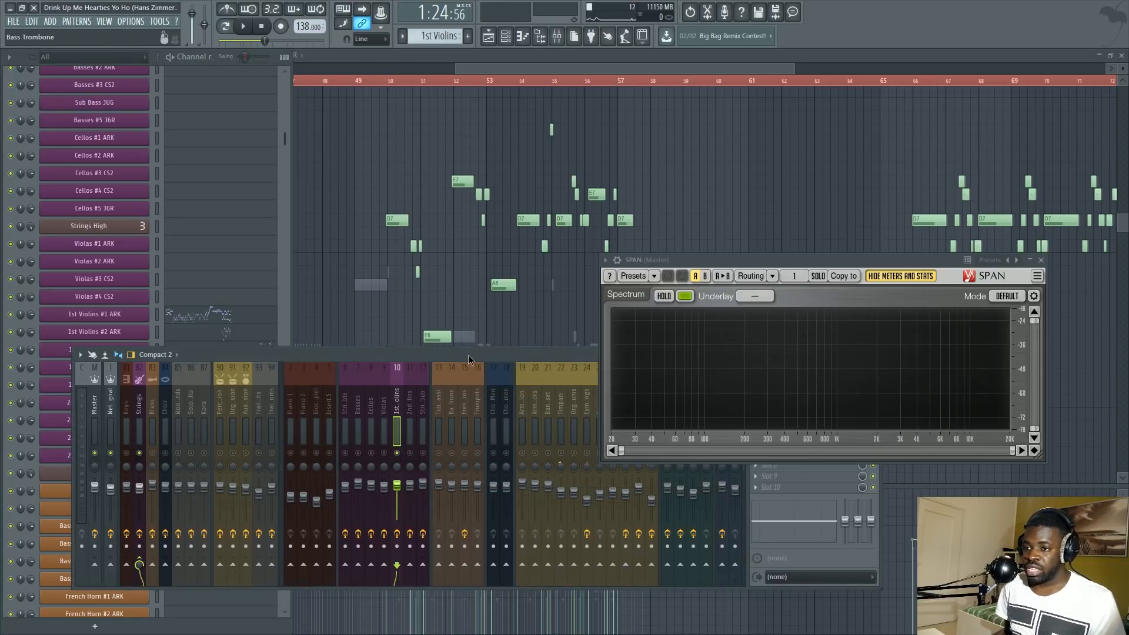
pyautogui.moveTo(469, 355); pyautogui.dragTo(442, 272)
pyautogui.moveTo(776, 259); pyautogui.dragTo(808, 442)
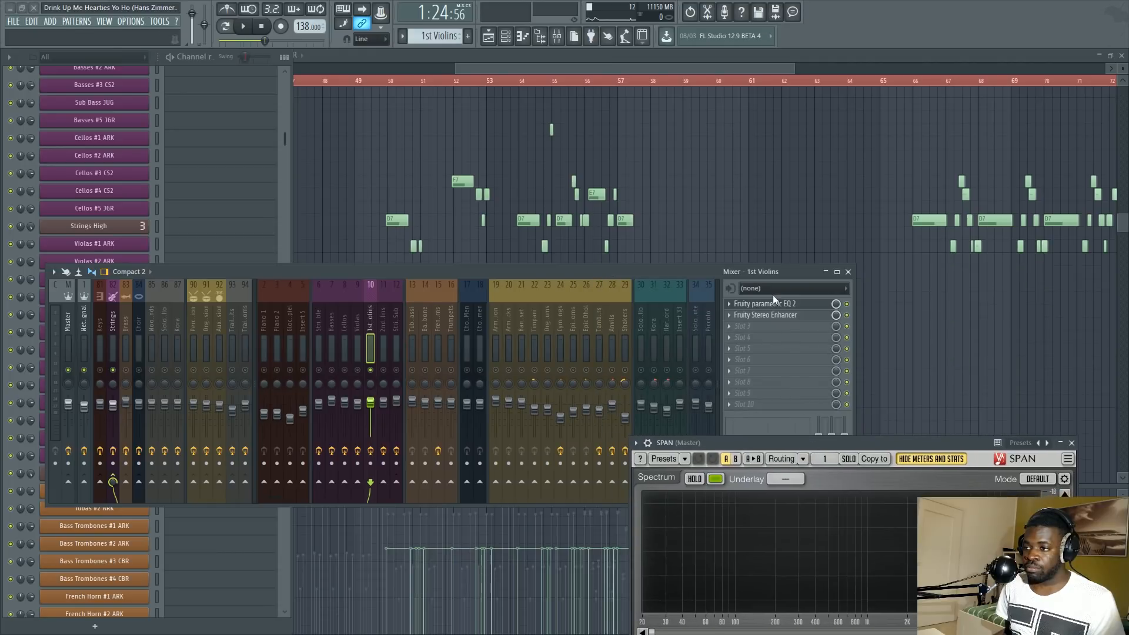
pyautogui.click(787, 305)
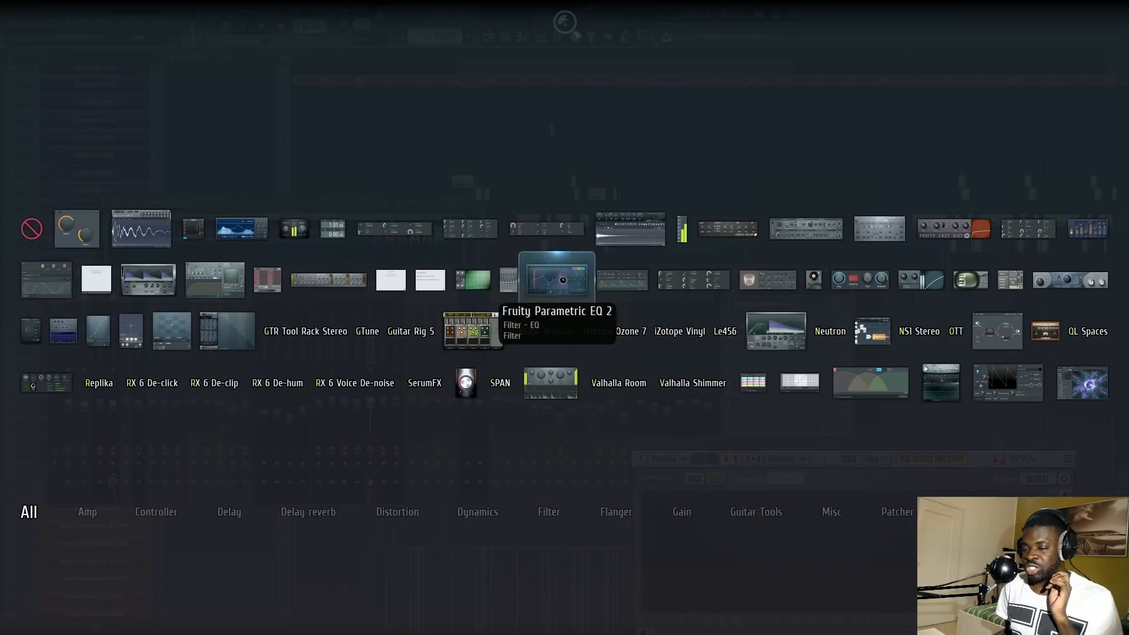
pyautogui.click(555, 277)
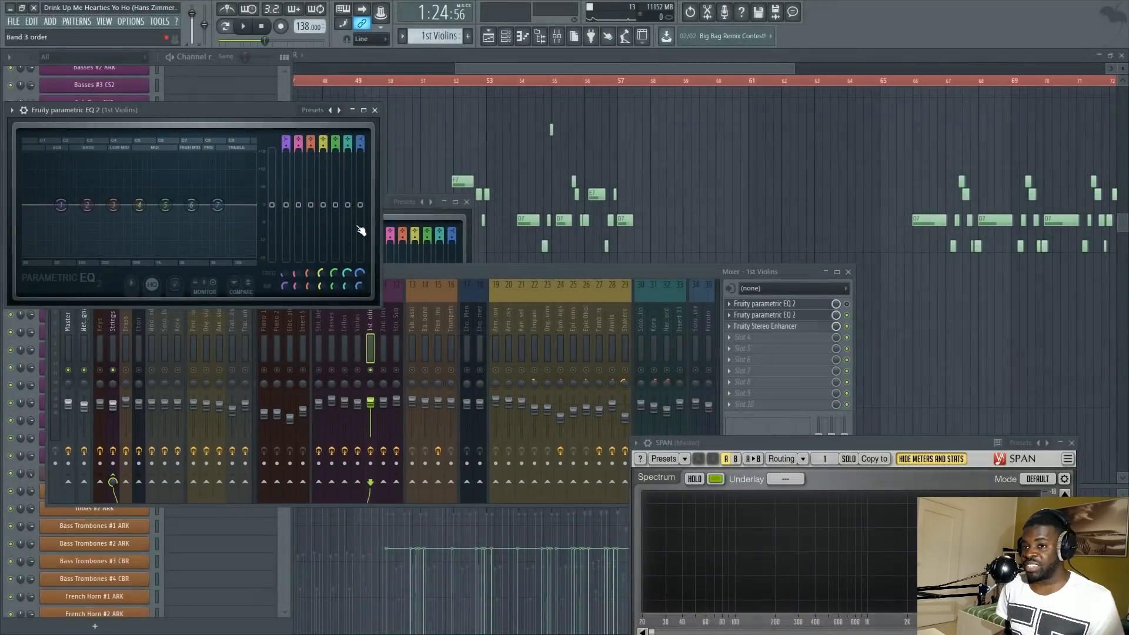
# Try boosting band 5 of the new 1st Violins EQ during playback, and reset the band.
pyautogui.moveTo(221, 126); pyautogui.dragTo(823, 155)
pyautogui.press('space')
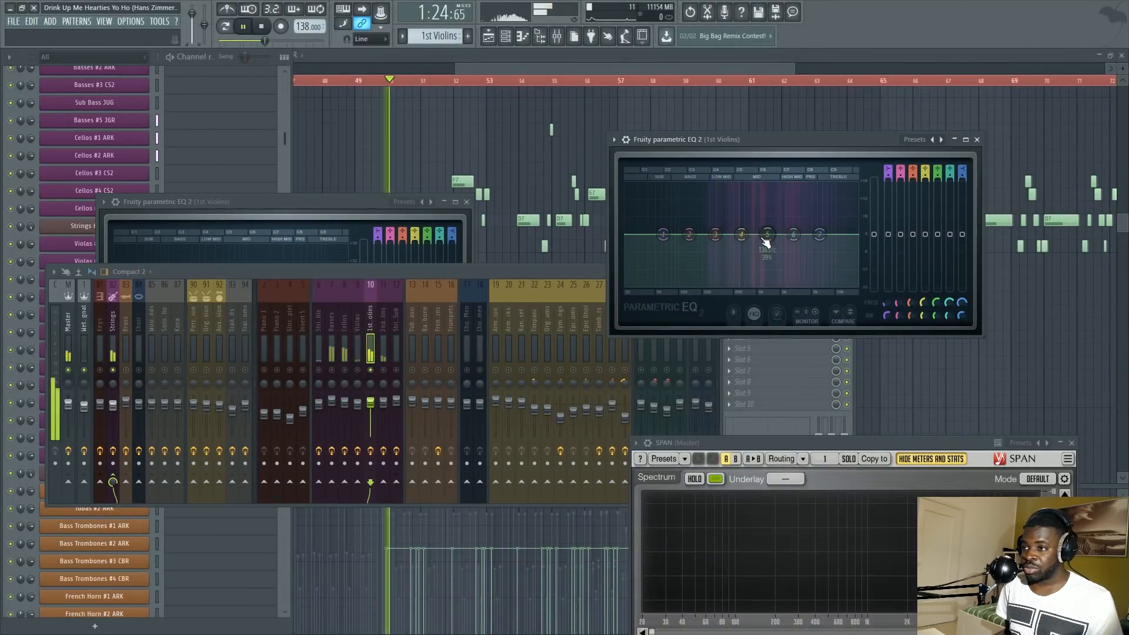
pyautogui.moveTo(767, 235); pyautogui.dragTo(759, 198)
pyautogui.press('space')
pyautogui.rightClick(759, 198)
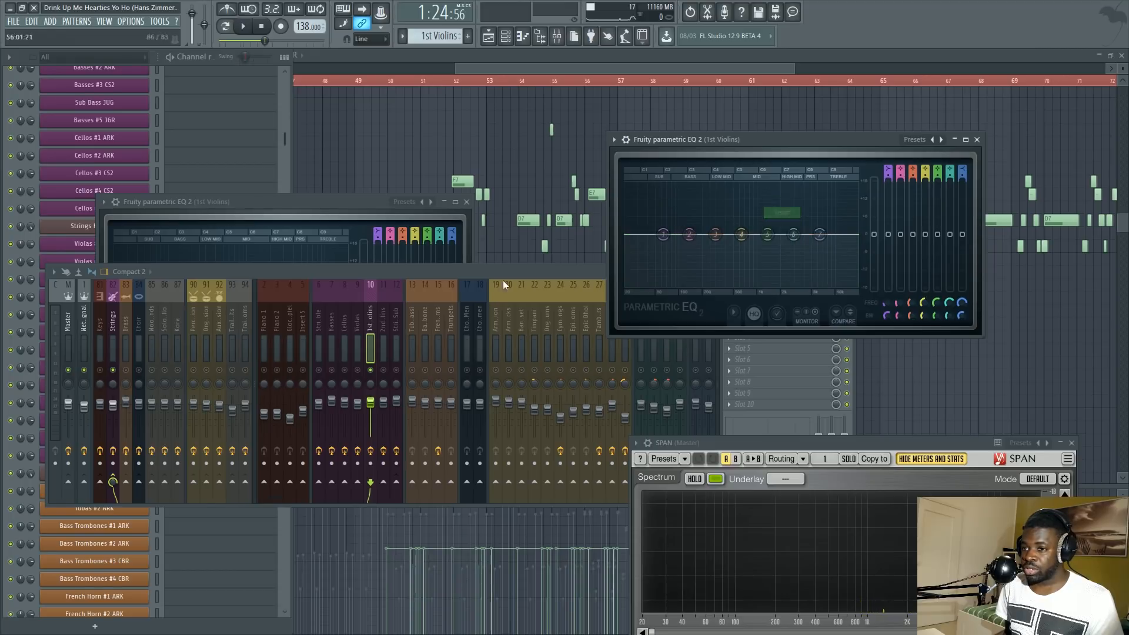
# Close the flat, unused Fruity Parametric EQ 2 window of the 1st Violins, and rearrange the remaining EQ and SPAN windows around the mixer.
pyautogui.moveTo(309, 202); pyautogui.dragTo(412, 157)
pyautogui.click(977, 140)
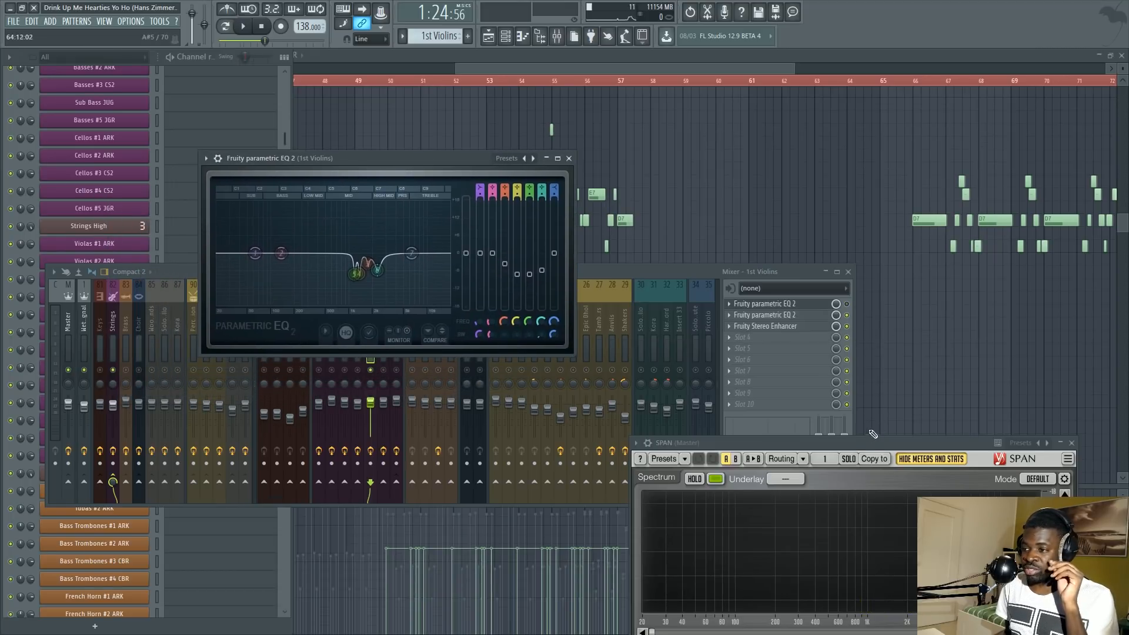
pyautogui.click(849, 440)
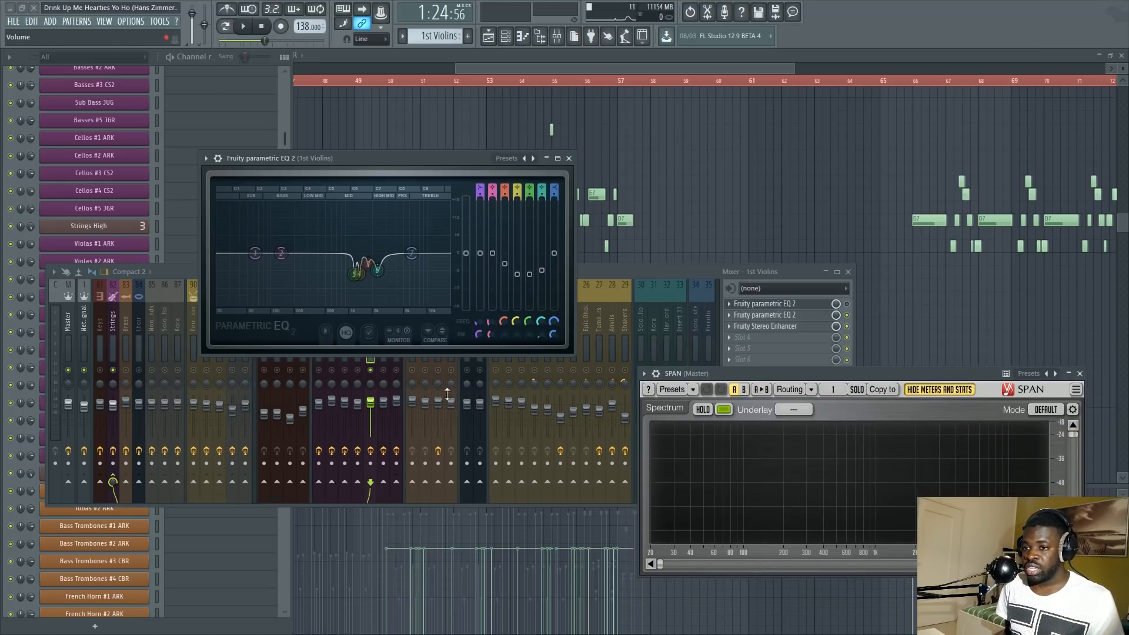
pyautogui.moveTo(401, 160); pyautogui.dragTo(386, 122)
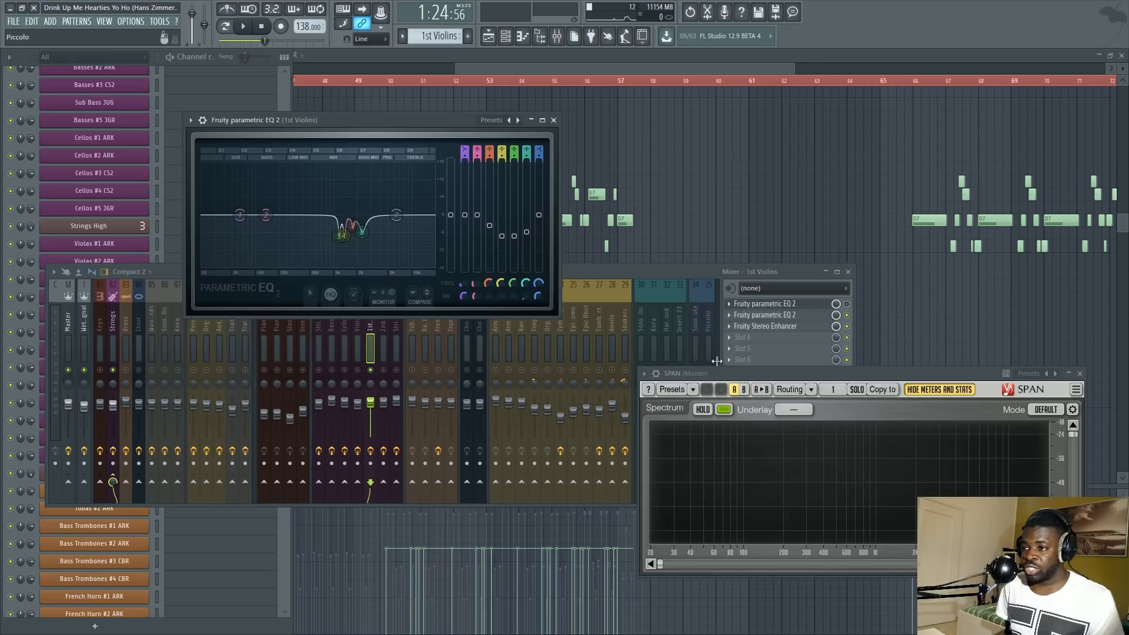
pyautogui.moveTo(740, 370); pyautogui.dragTo(774, 420)
pyautogui.click(850, 323)
pyautogui.click(812, 308)
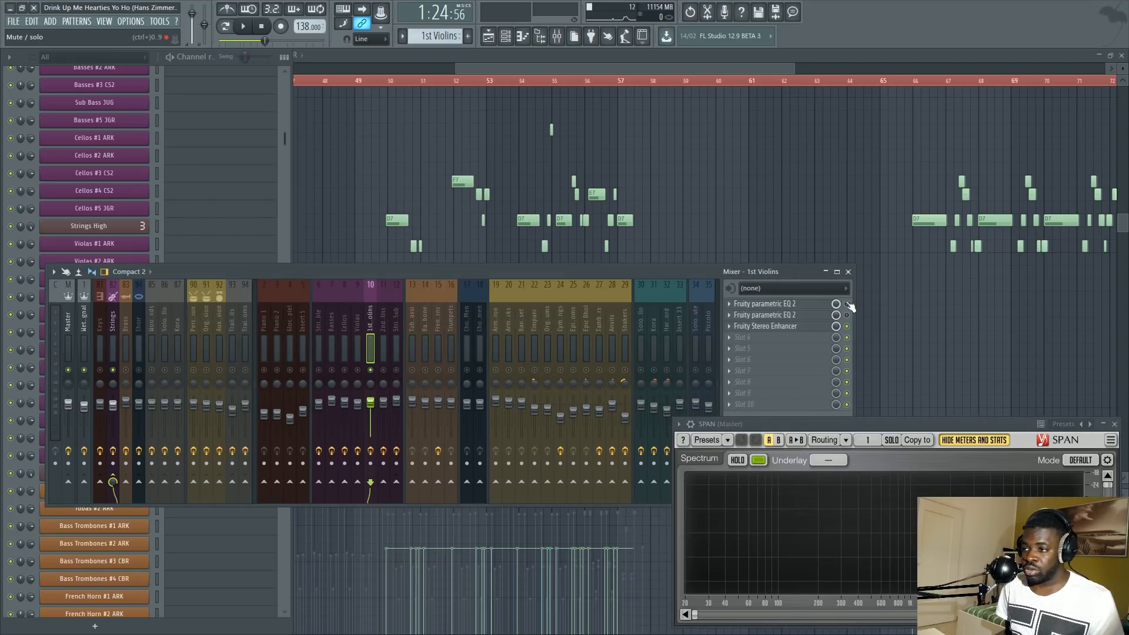
pyautogui.click(800, 304)
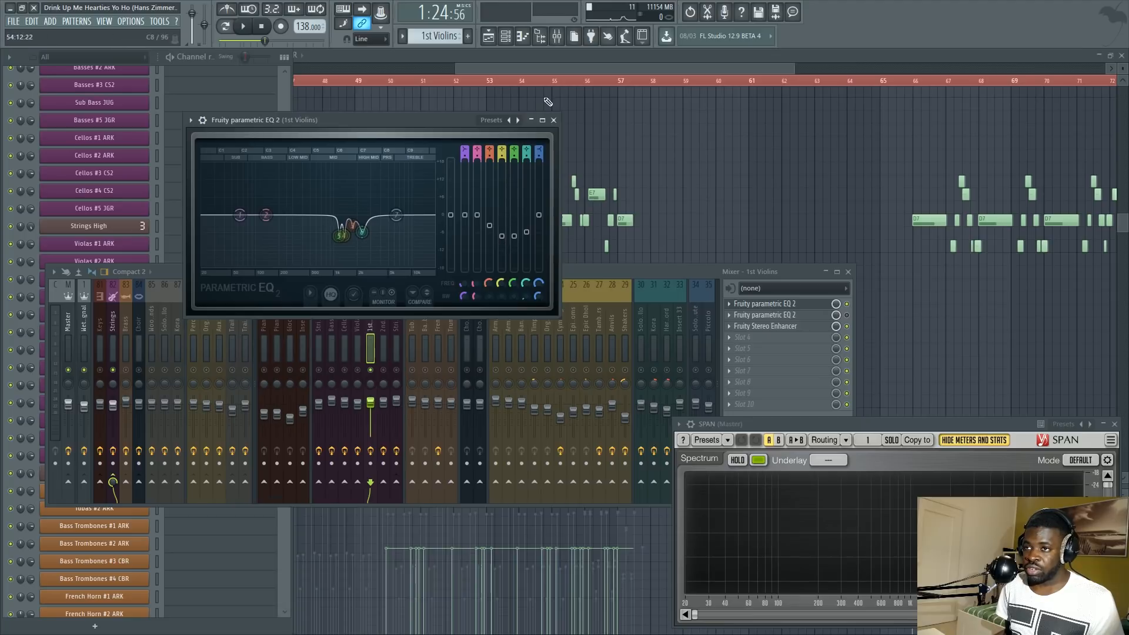
# Switch from the piano roll to the playlist, bring the mixer up over it, and access the 1st Violins EQ.
pyautogui.click(403, 106)
pyautogui.press('F5')
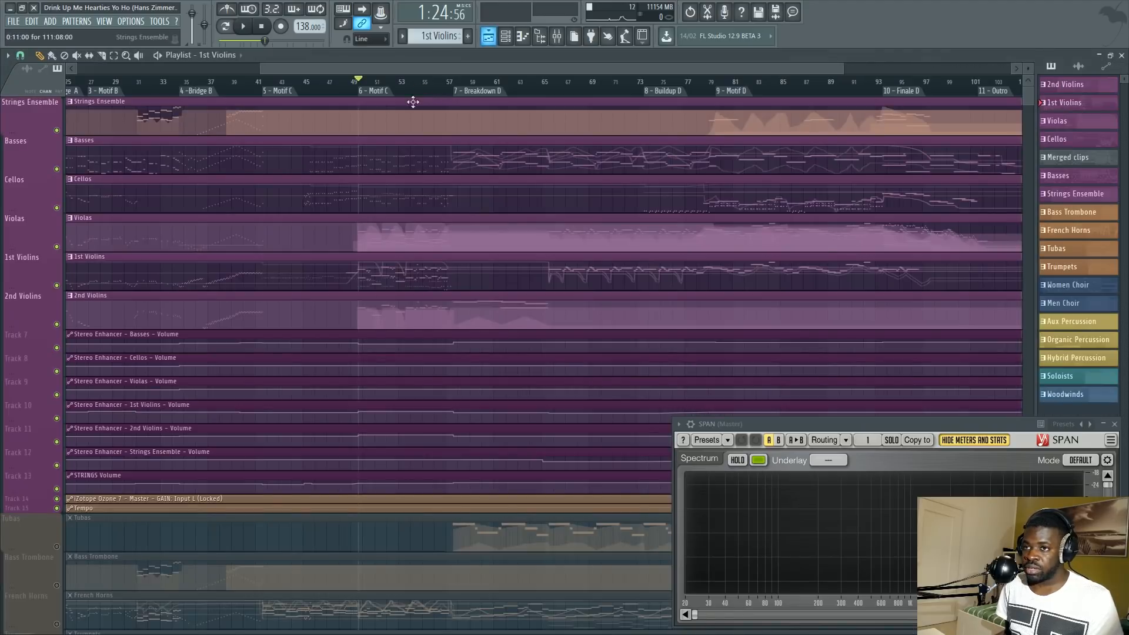
pyautogui.press('F9')
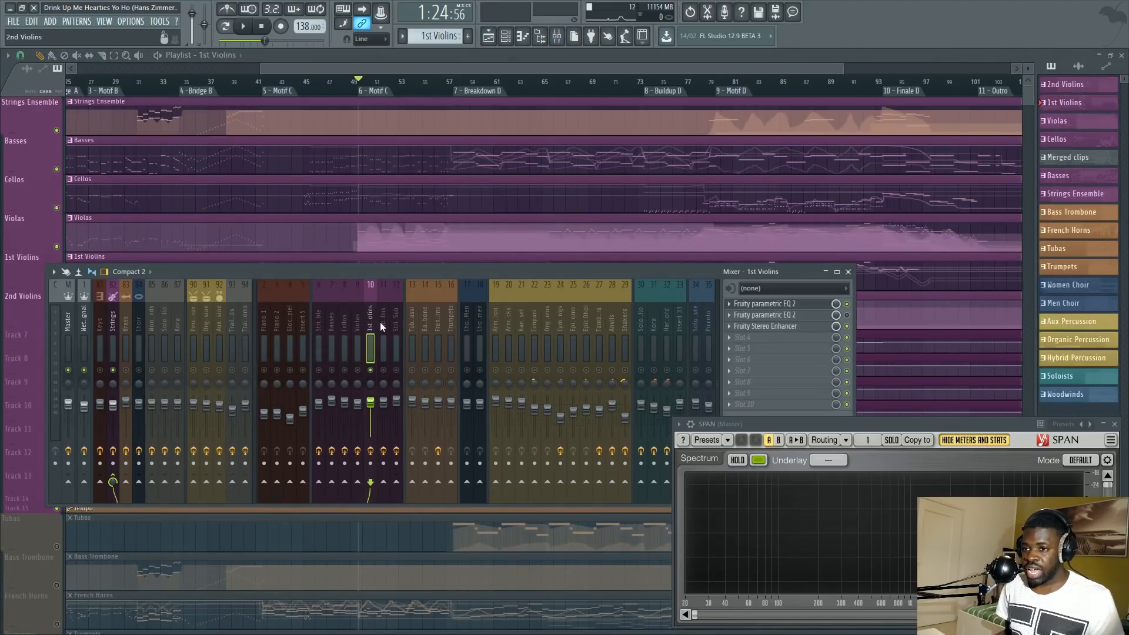
pyautogui.click(788, 317)
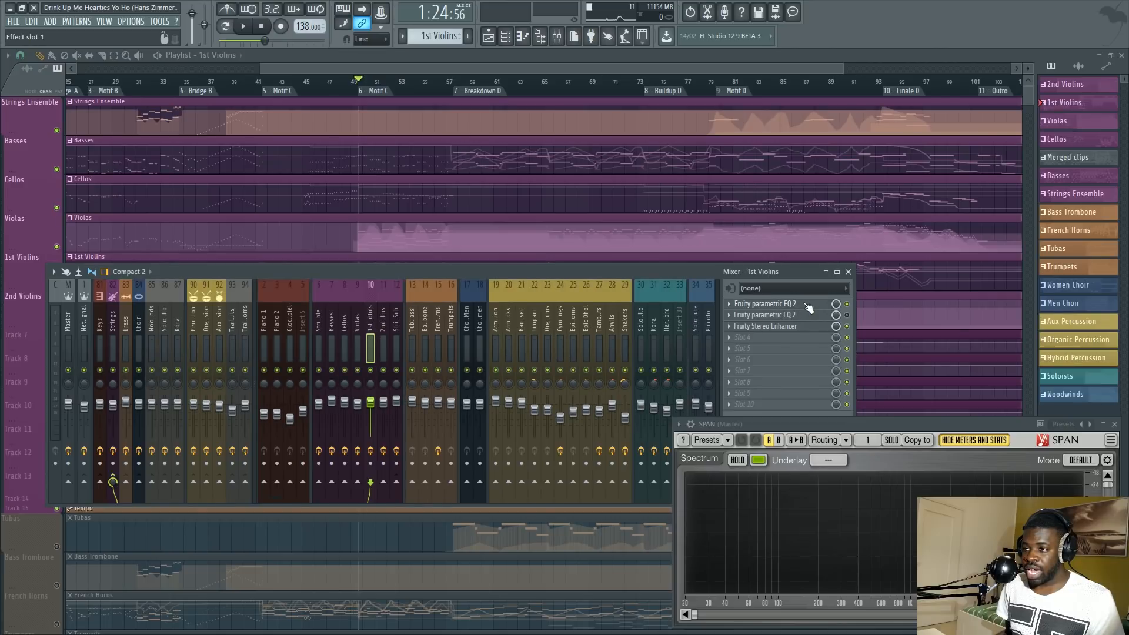
# Play the Motif C section, inspect the strongest peak of the spectrum in SPAN, and stop playback.
pyautogui.press('space')
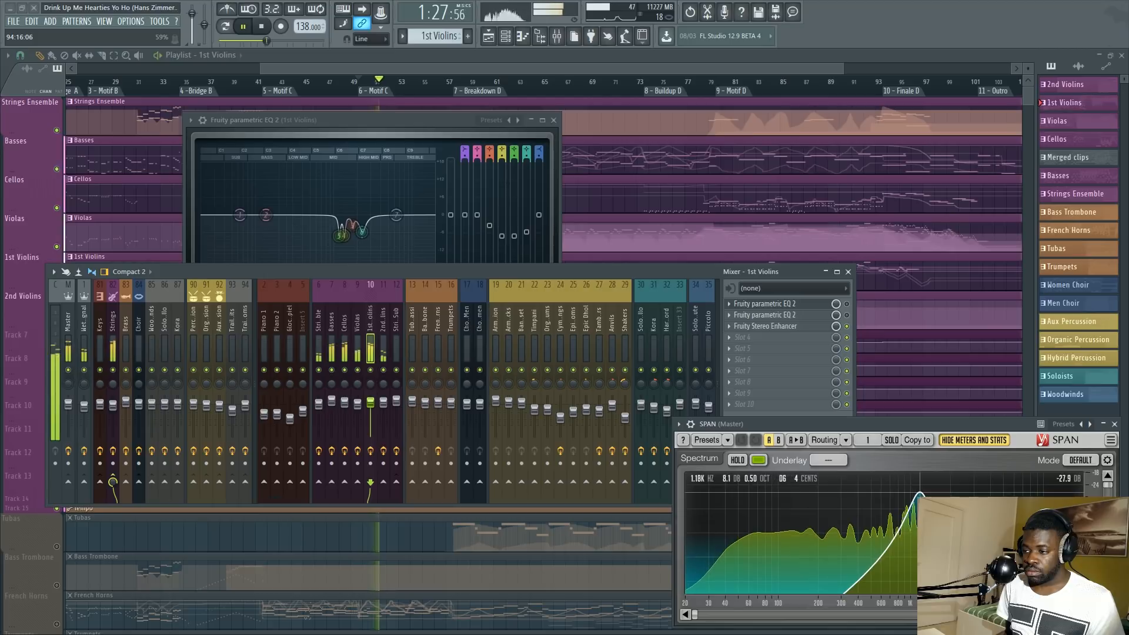
pyautogui.moveTo(921, 494); pyautogui.dragTo(922, 494)
pyautogui.press('space')
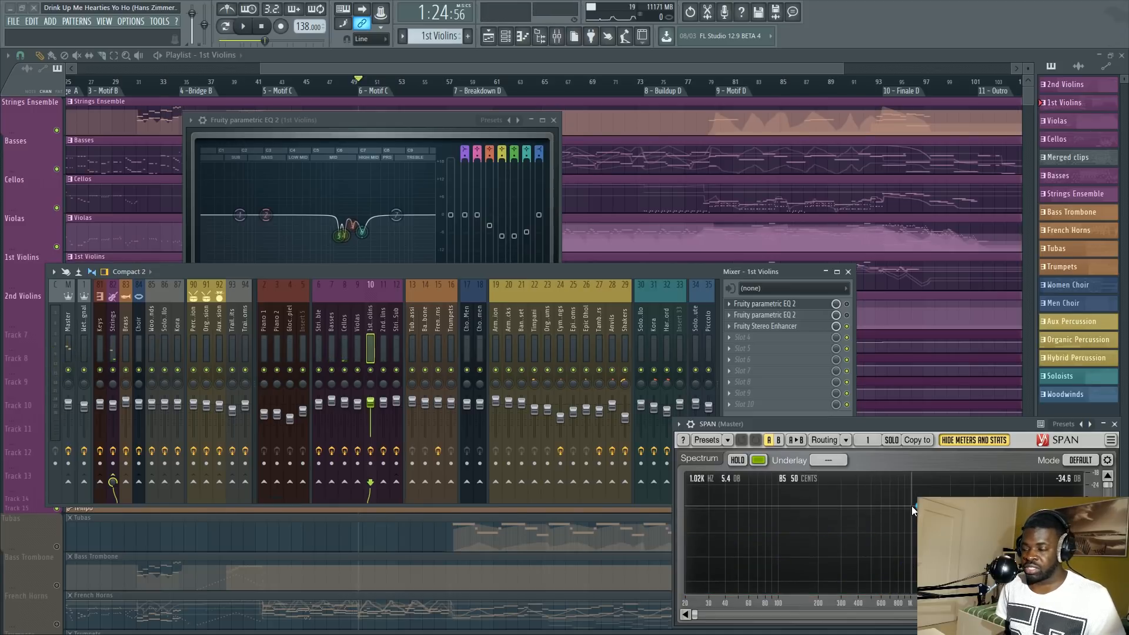
pyautogui.moveTo(912, 506); pyautogui.dragTo(937, 499)
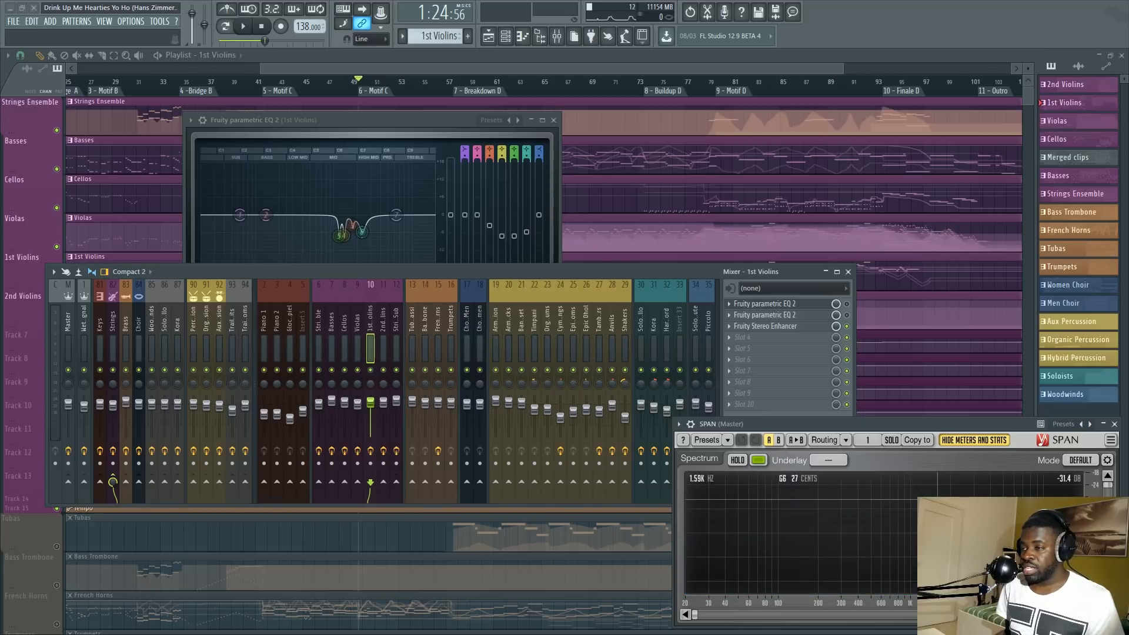
# Narrow the width of band 6 in the 1st Violins EQ and check the band's level.
pyautogui.click(784, 307)
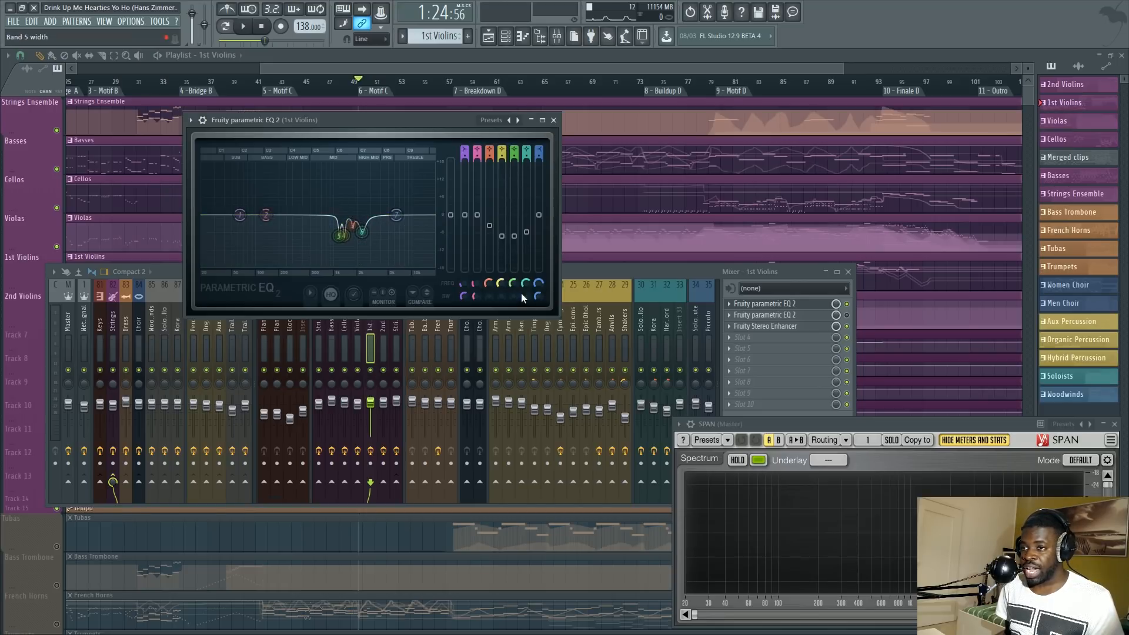
pyautogui.moveTo(524, 299)
pyautogui.mouseDown()
pyautogui.moveTo(524, 314)
pyautogui.moveTo(524, 298)
pyautogui.mouseUp()
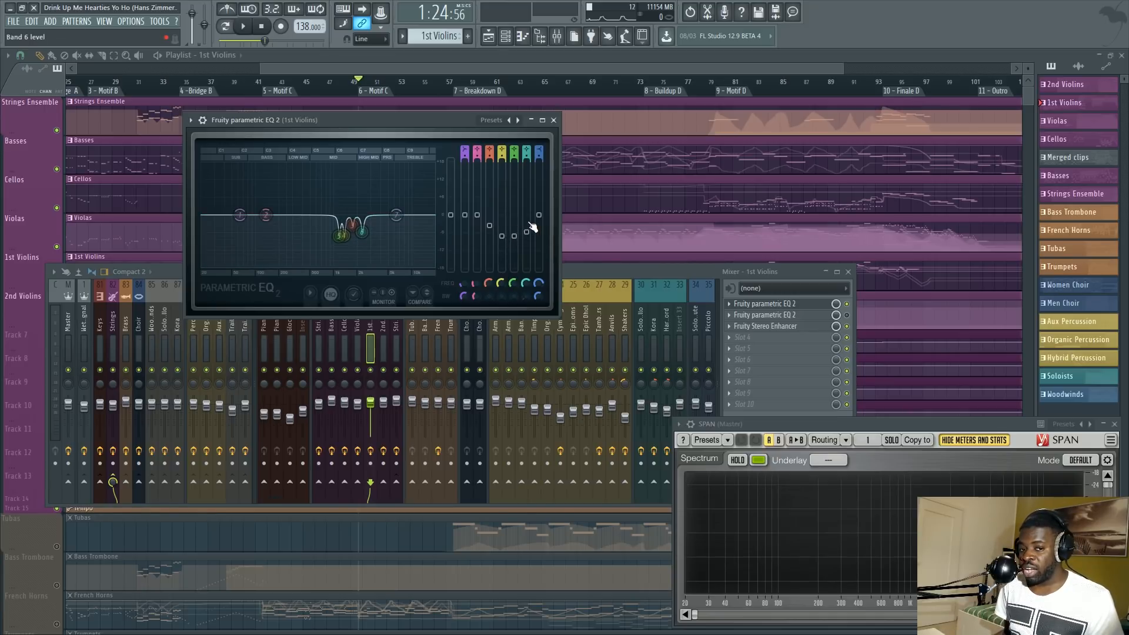
pyautogui.moveTo(528, 233); pyautogui.dragTo(528, 233)
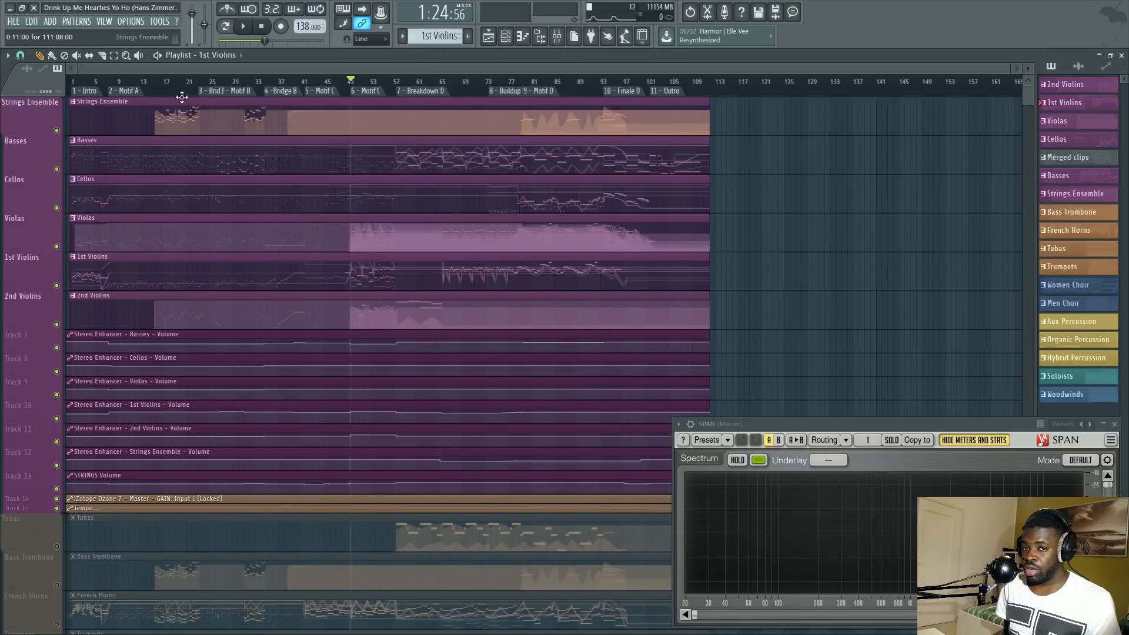
# Reopen the mixer and the 1st Violins EQ over the playlist, and move both windows so neither hides the other.
pyautogui.press('F9')
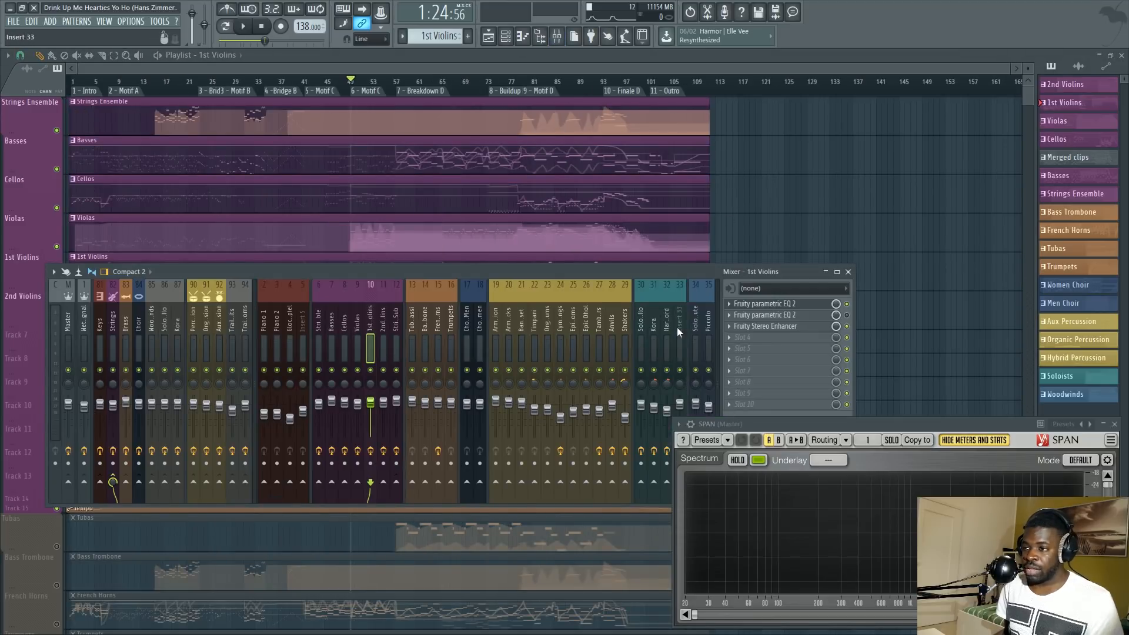
pyautogui.click(765, 303)
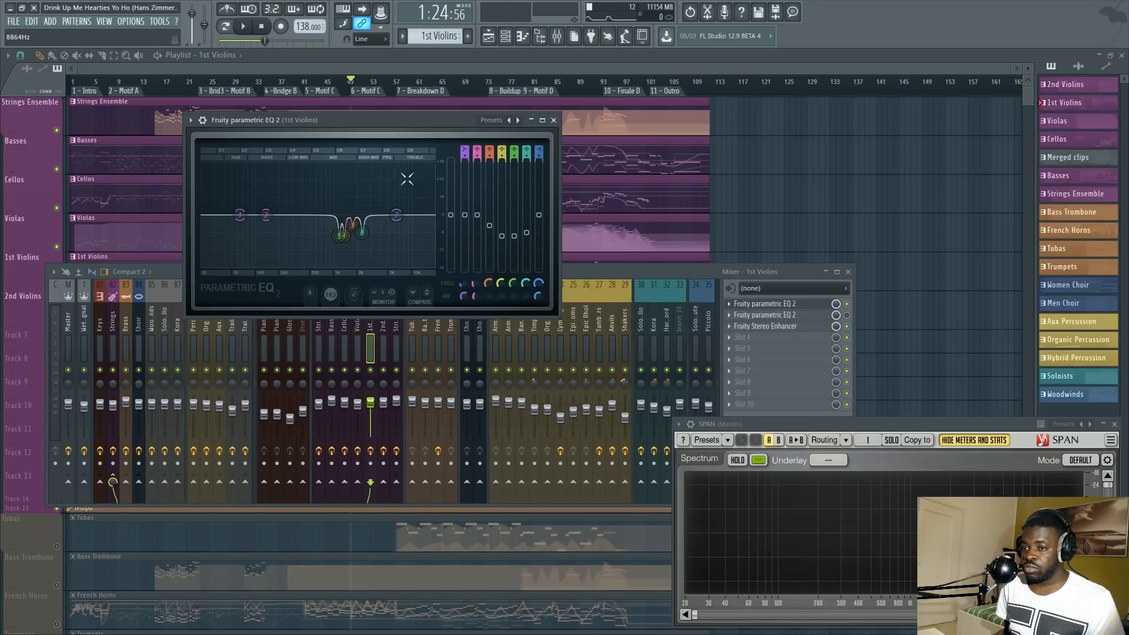
pyautogui.click(598, 272)
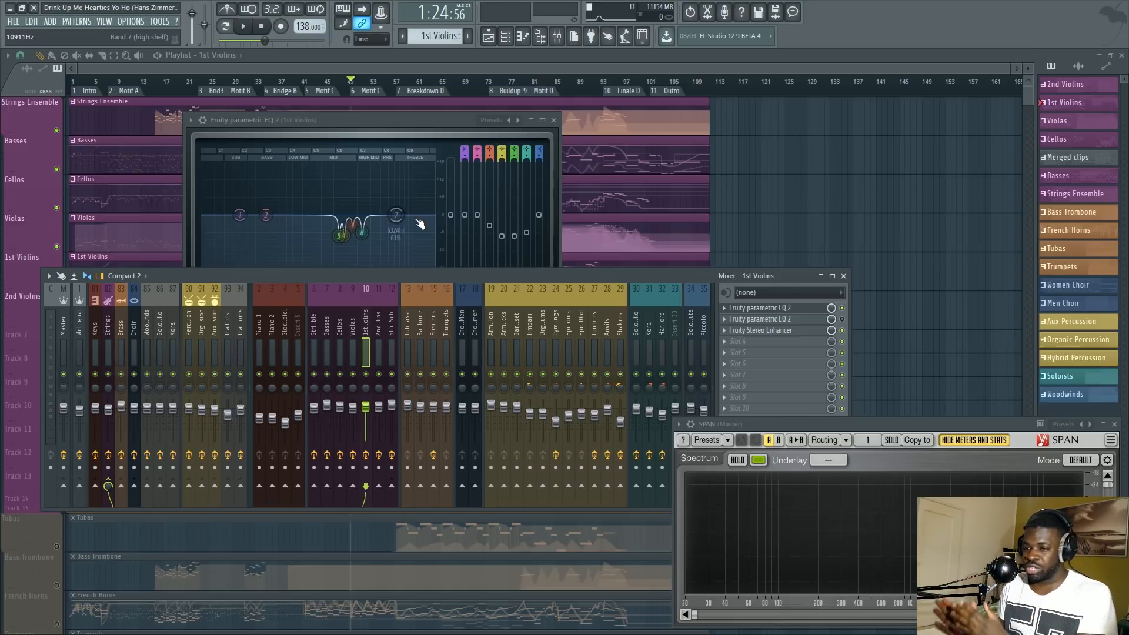
pyautogui.moveTo(408, 125); pyautogui.dragTo(765, 129)
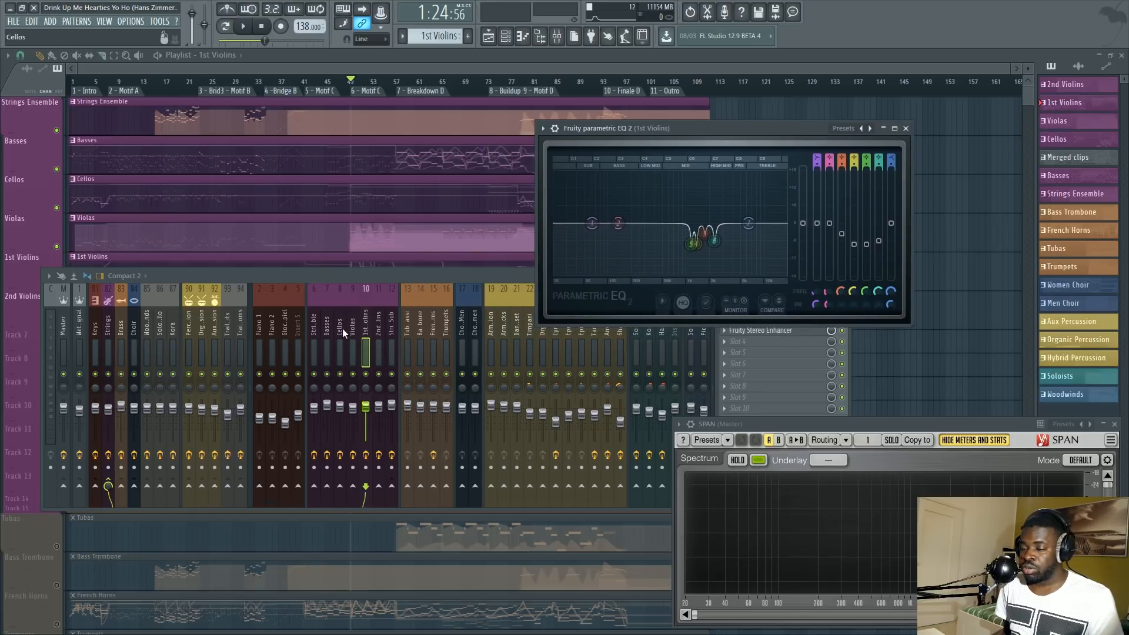
pyautogui.click(403, 278)
pyautogui.moveTo(403, 277); pyautogui.dragTo(392, 301)
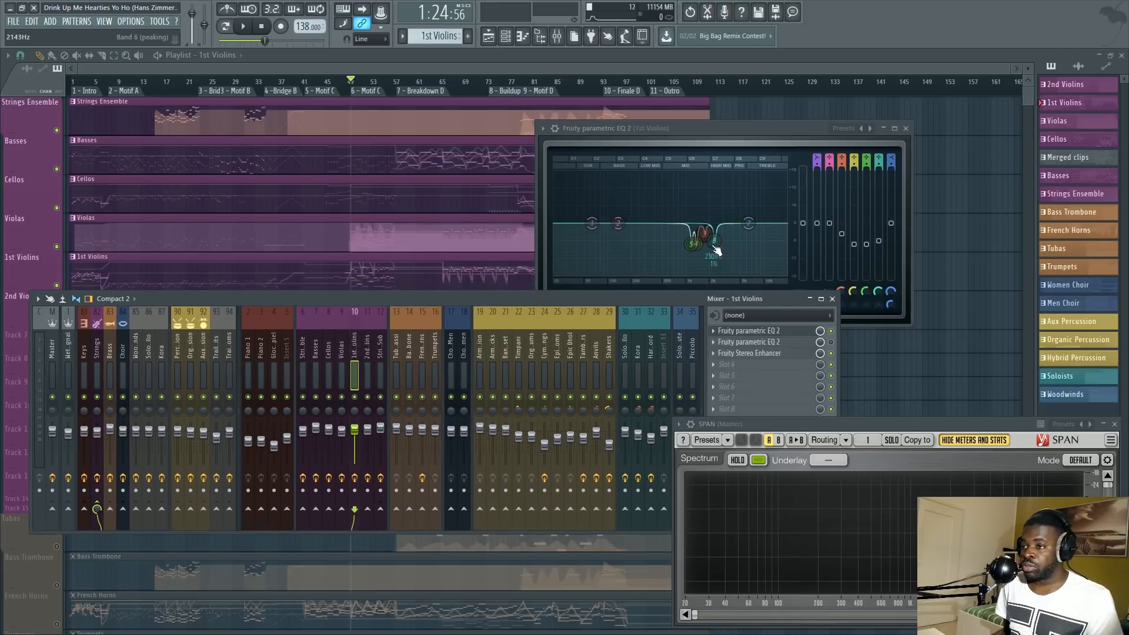
# Inspect the EQ on the Strings bus, close it, and compare the bus with the individual string channels, ending on 1st Violins.
pyautogui.click(97, 352)
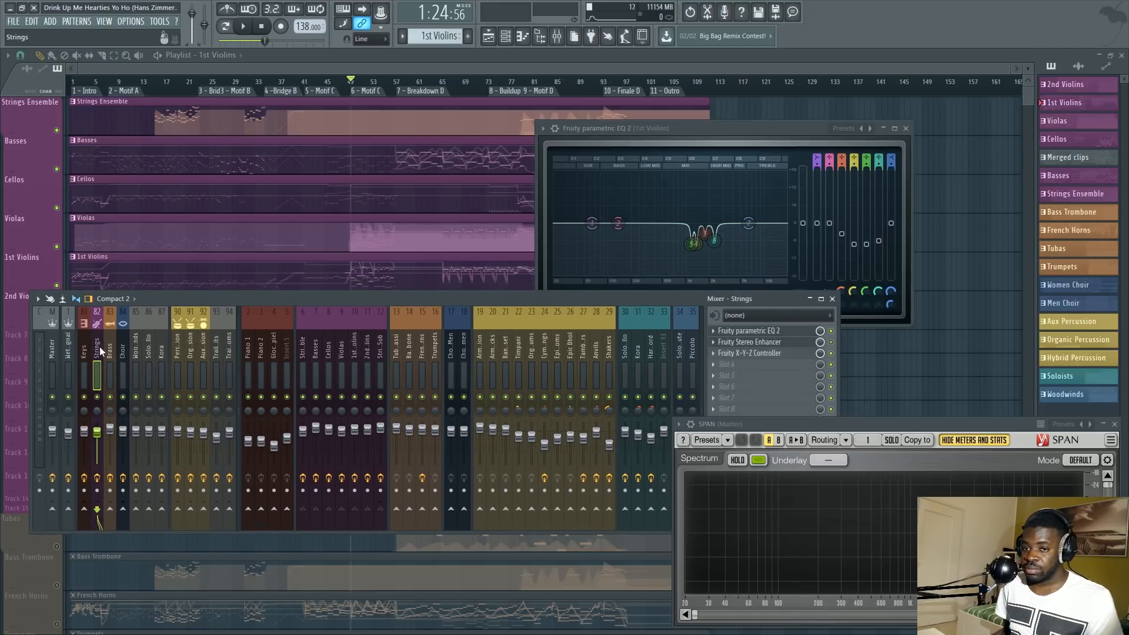
pyautogui.click(775, 331)
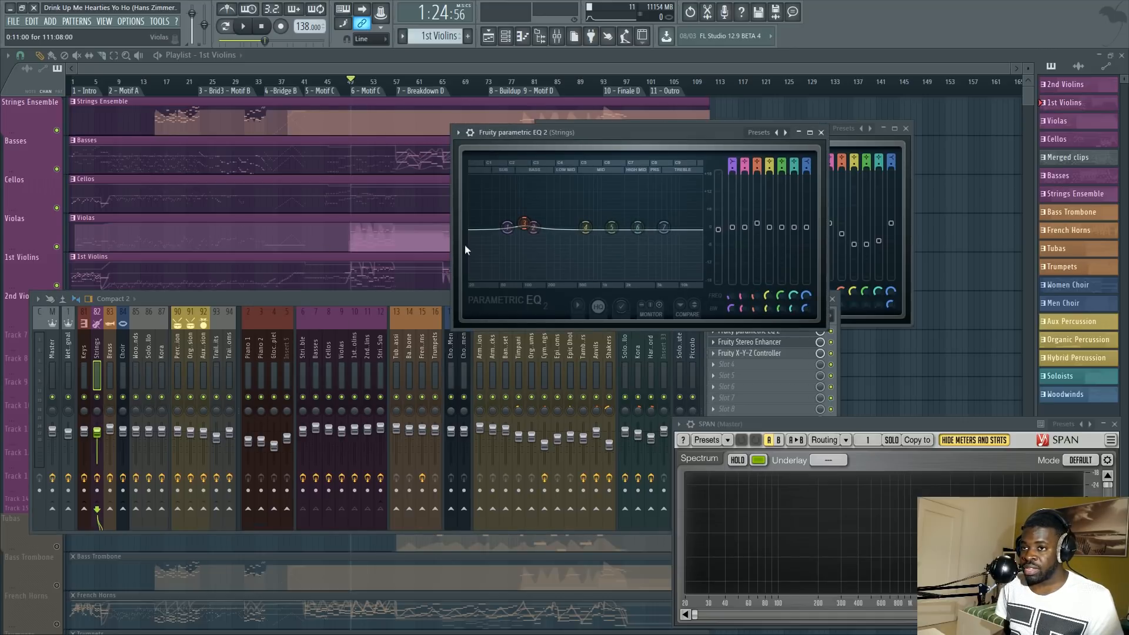
pyautogui.click(304, 347)
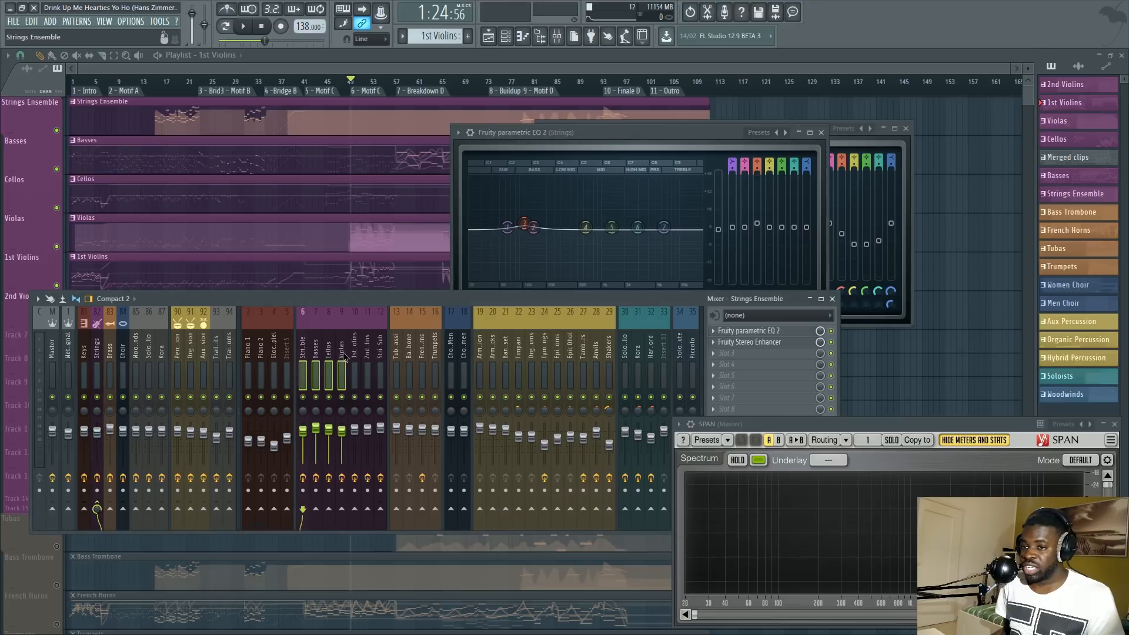
pyautogui.click(822, 133)
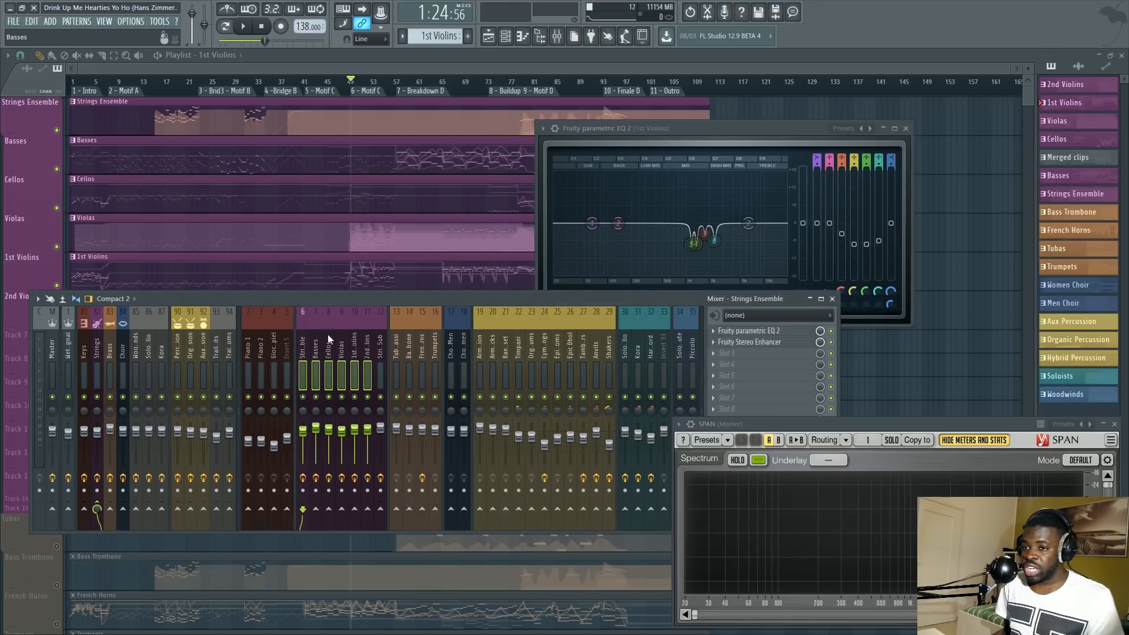
pyautogui.click(328, 353)
pyautogui.click(98, 348)
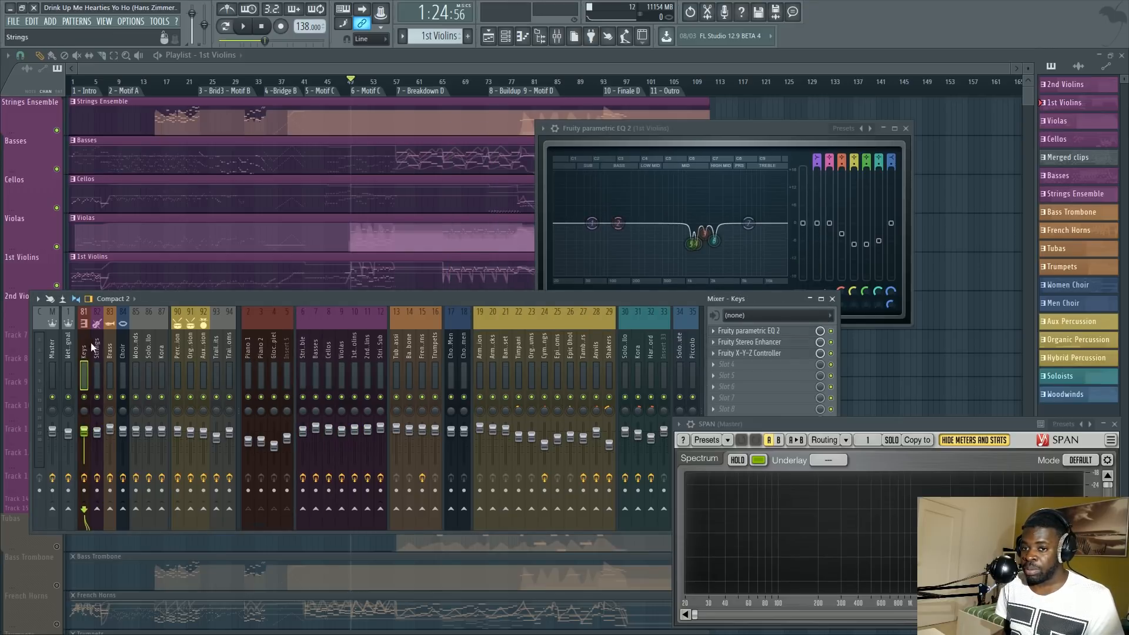
pyautogui.click(353, 370)
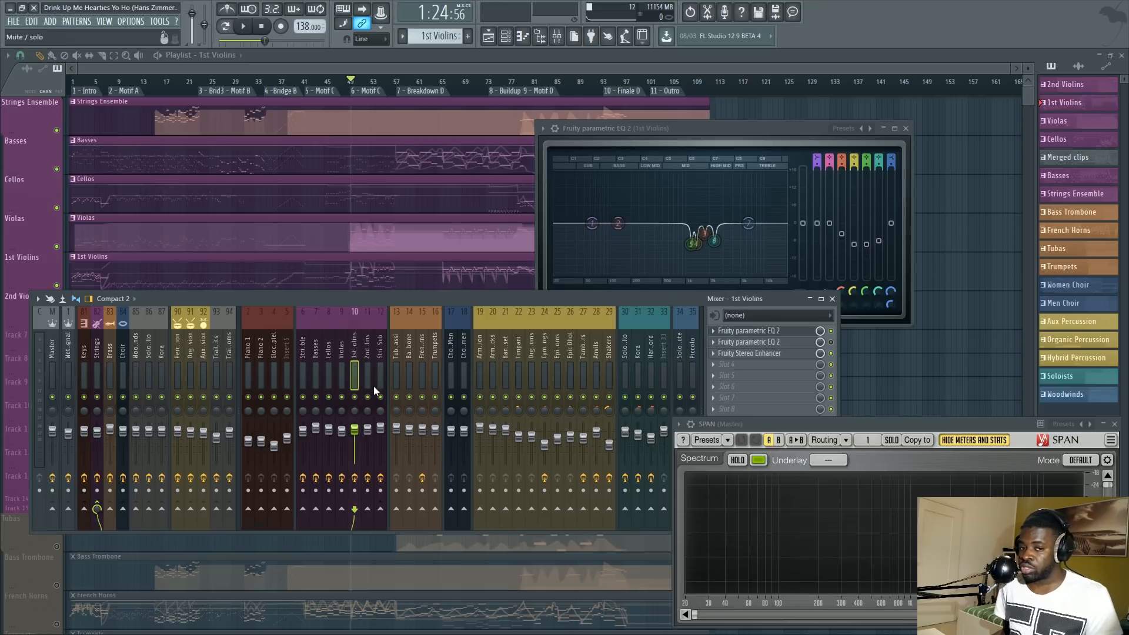
# Open the Fruity Parametric EQ 2 on the Master channel, place it beside the 1st Violins EQ, and examine its curve.
pyautogui.click(39, 359)
pyautogui.click(52, 355)
pyautogui.click(748, 348)
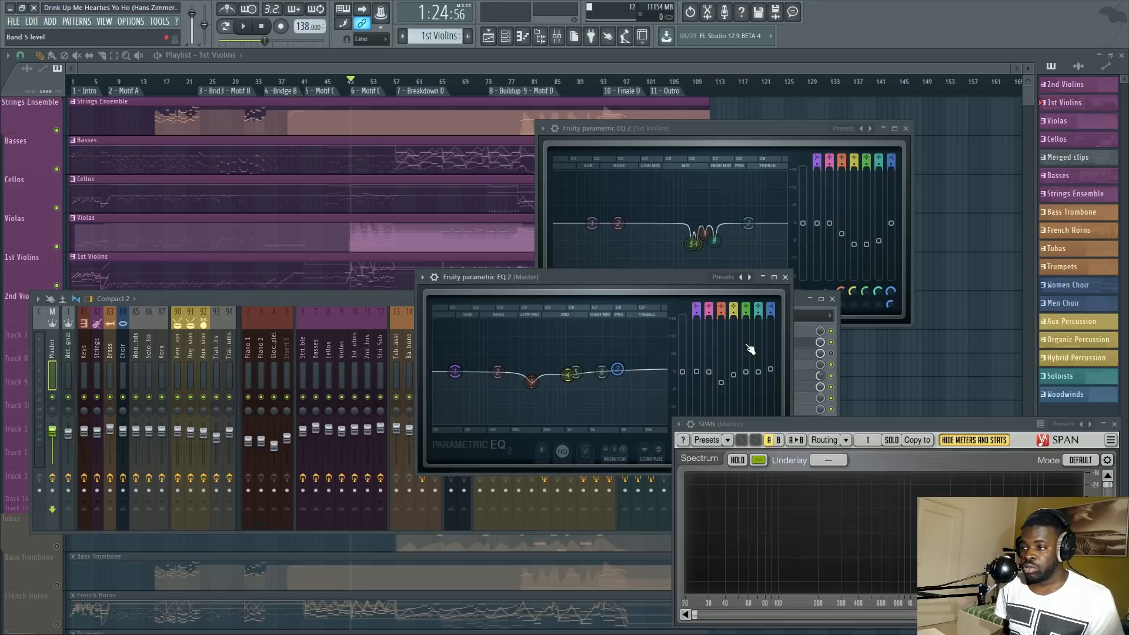
pyautogui.moveTo(599, 287); pyautogui.dragTo(405, 149)
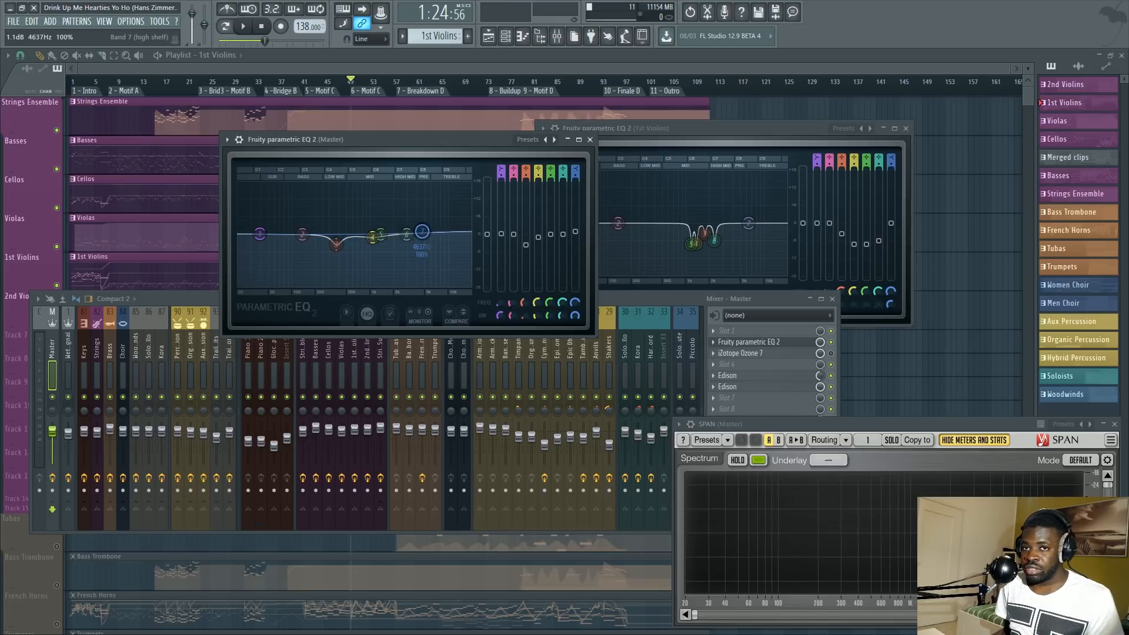
# Select the Brass bus in the mixer, and end the solo of the strings tracks in the playlist.
pyautogui.click(109, 355)
pyautogui.click(58, 232)
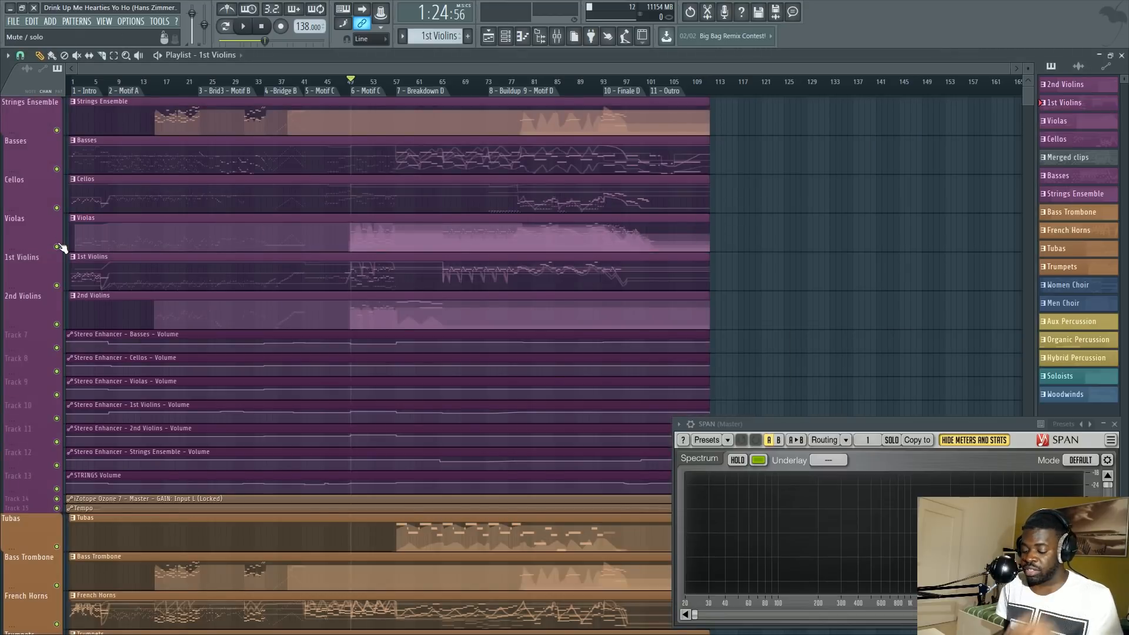
pyautogui.click(556, 36)
# Move the mixer and SPAN windows out of the way, fit the whole arrangement in the playlist, and close SPAN.
pyautogui.moveTo(819, 425); pyautogui.dragTo(806, 112)
pyautogui.moveTo(465, 305); pyautogui.dragTo(477, 370)
pyautogui.keyDown('ctrl'); pyautogui.rightClick(916, 400); pyautogui.keyUp('ctrl')
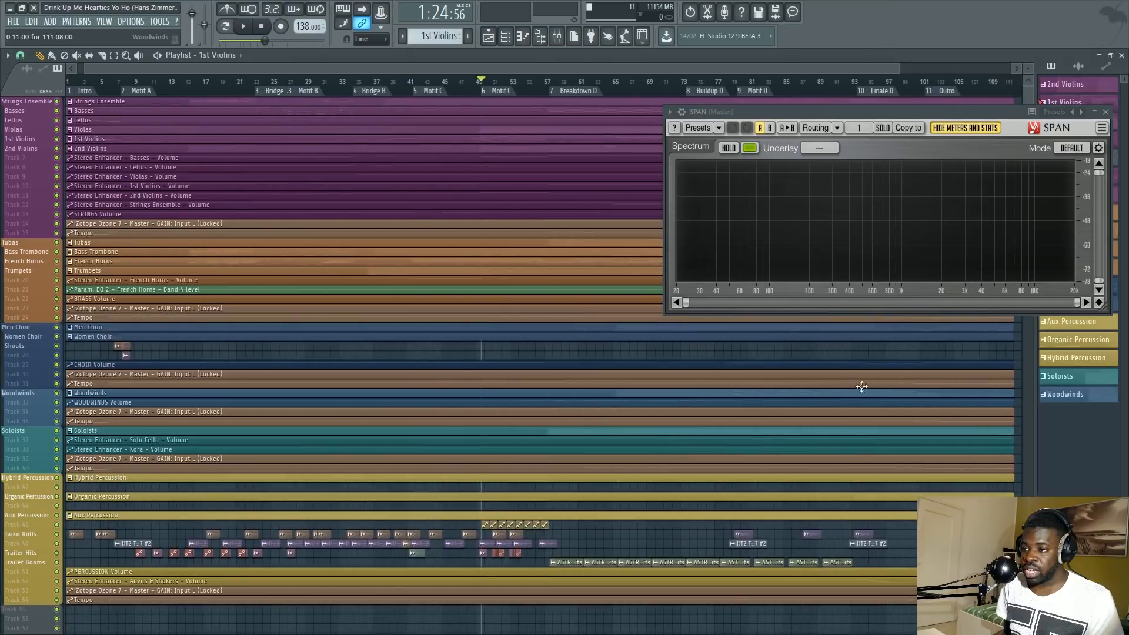
pyautogui.moveTo(945, 117); pyautogui.dragTo(932, 276)
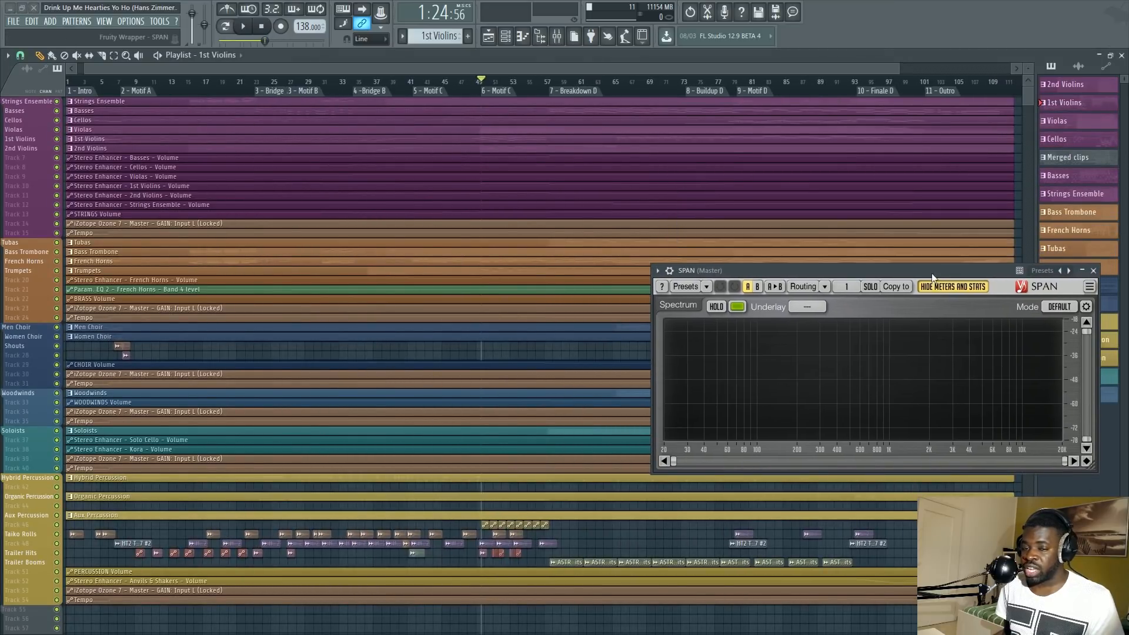
pyautogui.rightClick(420, 347)
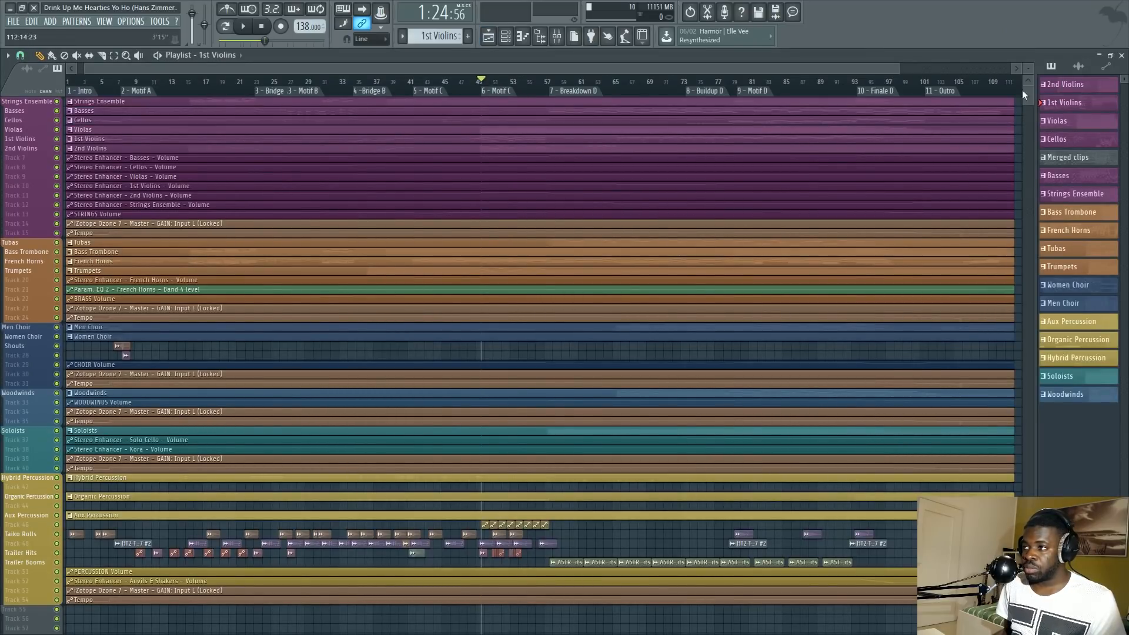
# Enlarge the playlist tracks, select the Percussion bus in the mixer, and review the Master EQ before closing it.
pyautogui.scroll(3, 1022, 90)
pyautogui.press('F9')
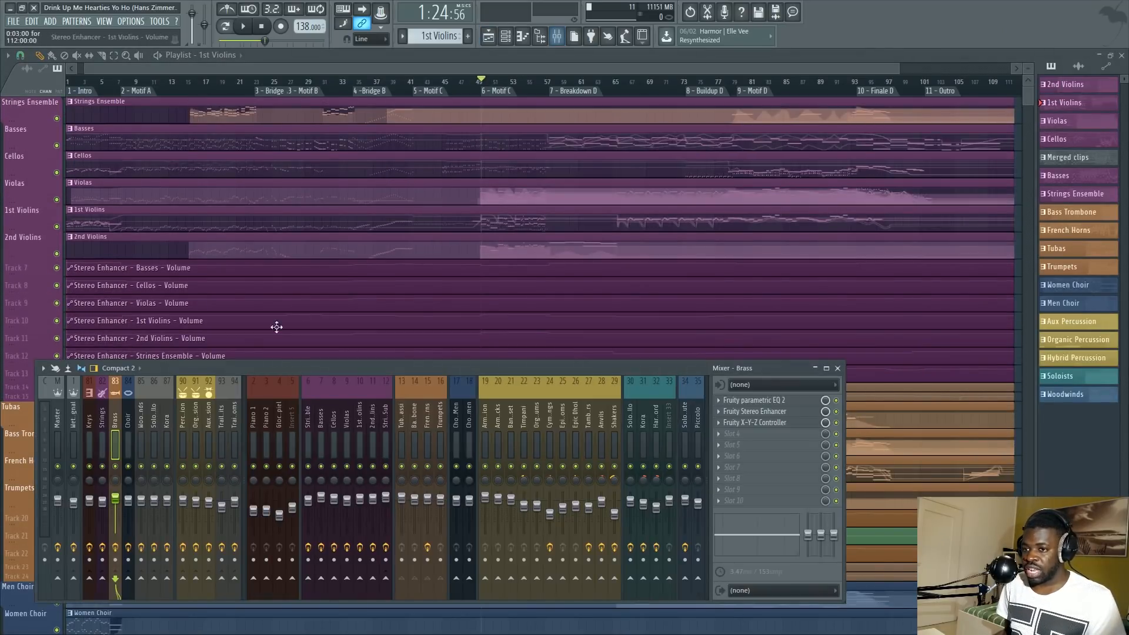
pyautogui.click(182, 421)
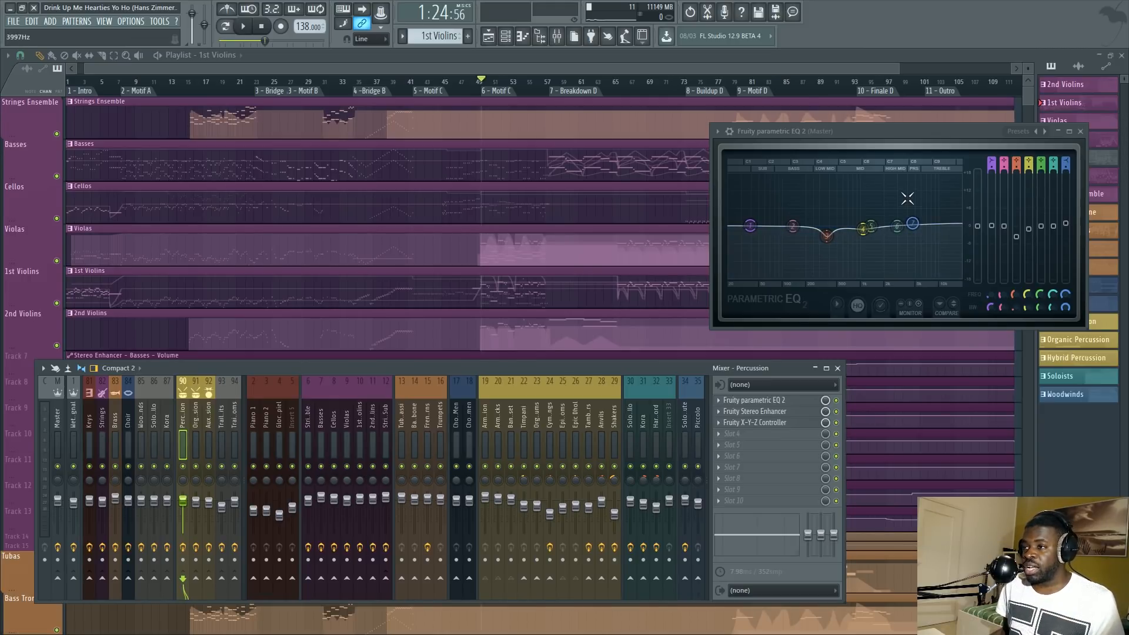
pyautogui.moveTo(851, 133); pyautogui.dragTo(806, 125)
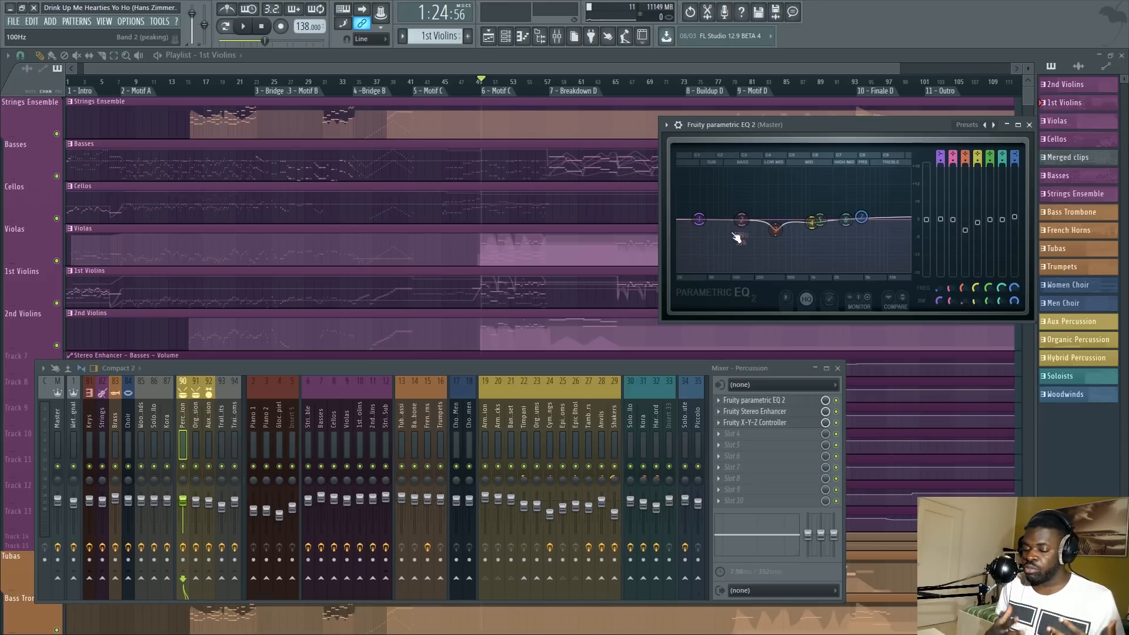
pyautogui.press('Escape')
pyautogui.moveTo(334, 367); pyautogui.dragTo(336, 343)
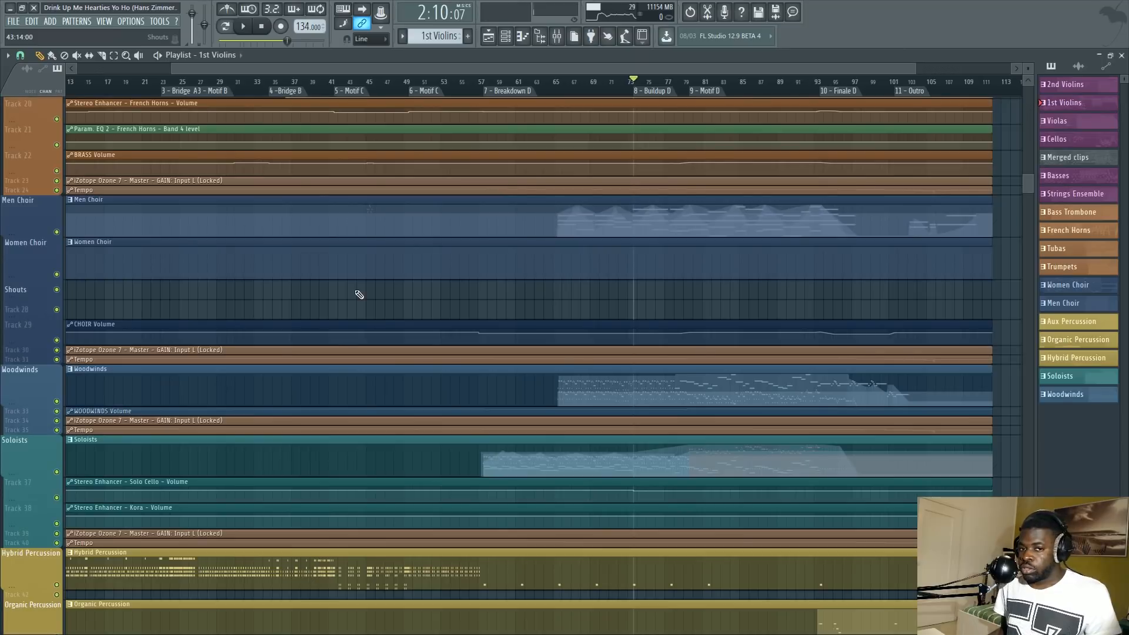
# Open the mixer, select the Kora channel among the soloists, and isolate the Harpsichord channel in solo.
pyautogui.press('F9')
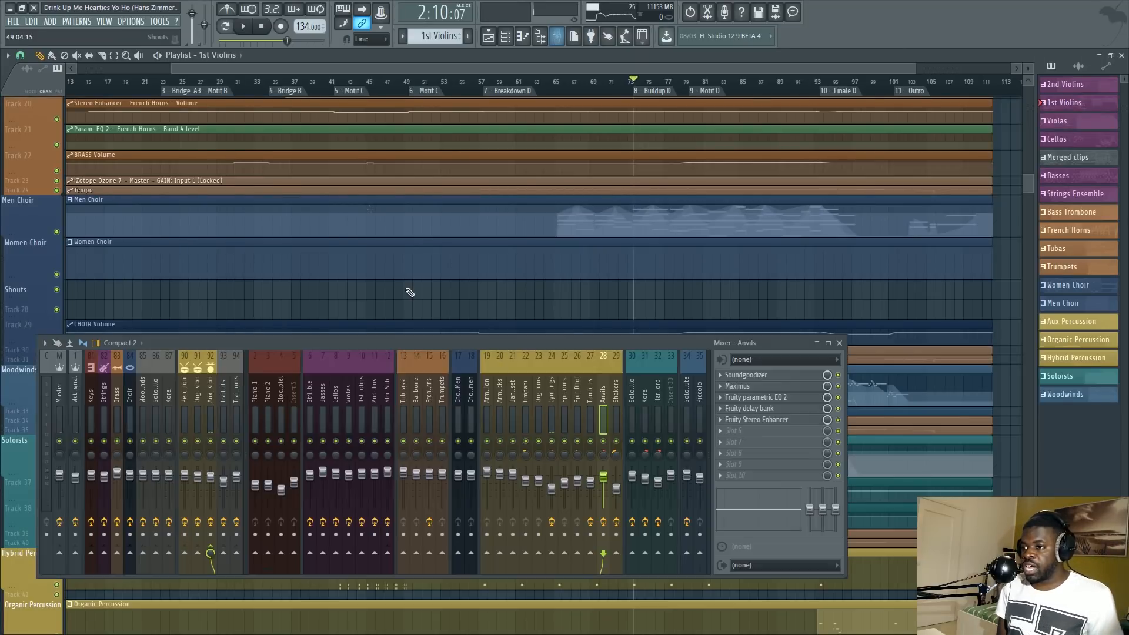
pyautogui.scroll(-6, 630, 411)
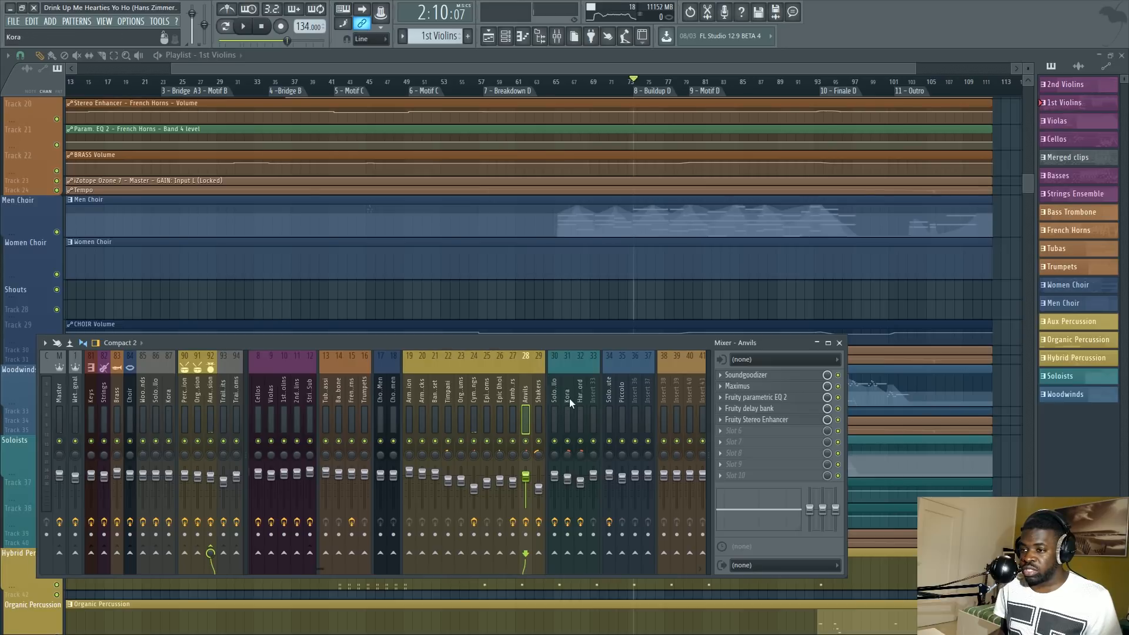
pyautogui.scroll(-11, 556, 403)
pyautogui.click(421, 389)
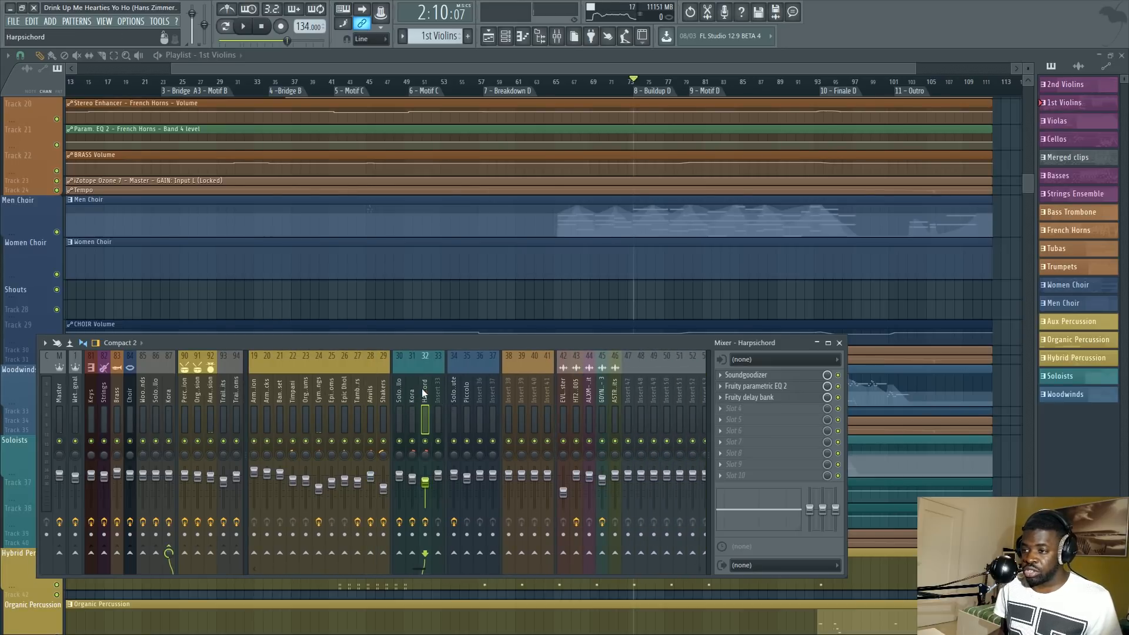
pyautogui.click(413, 392)
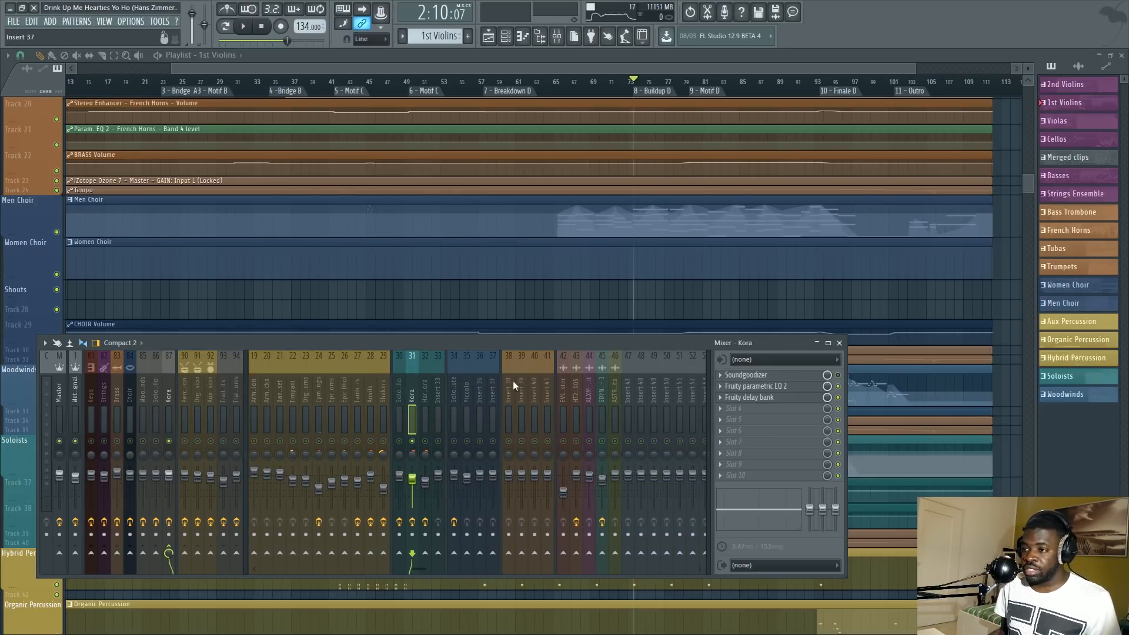
pyautogui.click(423, 402)
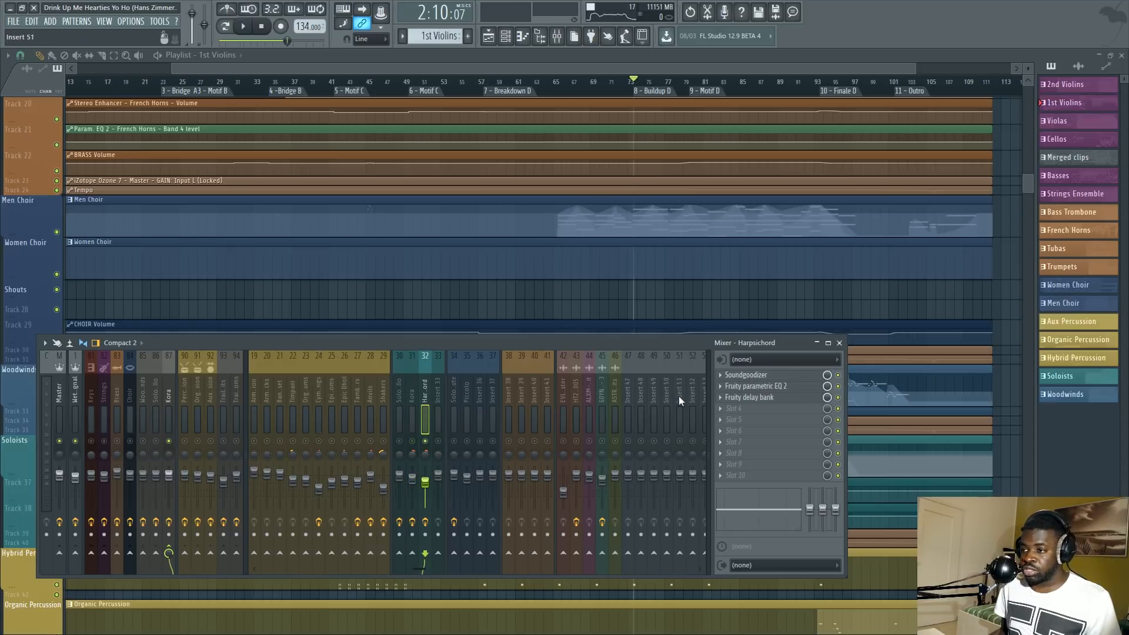
# Zoom in on the 8 - Buildup D section and play the soloed Harpsichord twice with its fader raised.
pyautogui.scroll(-4, 559, 240)
pyautogui.keyDown('ctrl'); pyautogui.scroll(2, 559, 239); pyautogui.keyUp('ctrl')
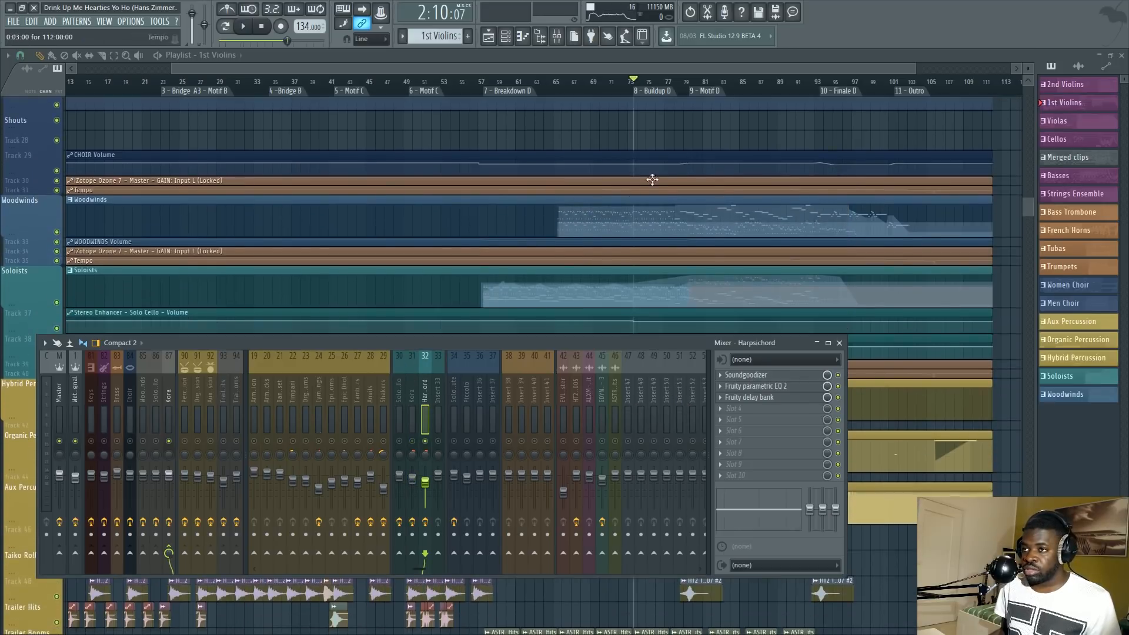
pyautogui.scroll(-3, 397, 382)
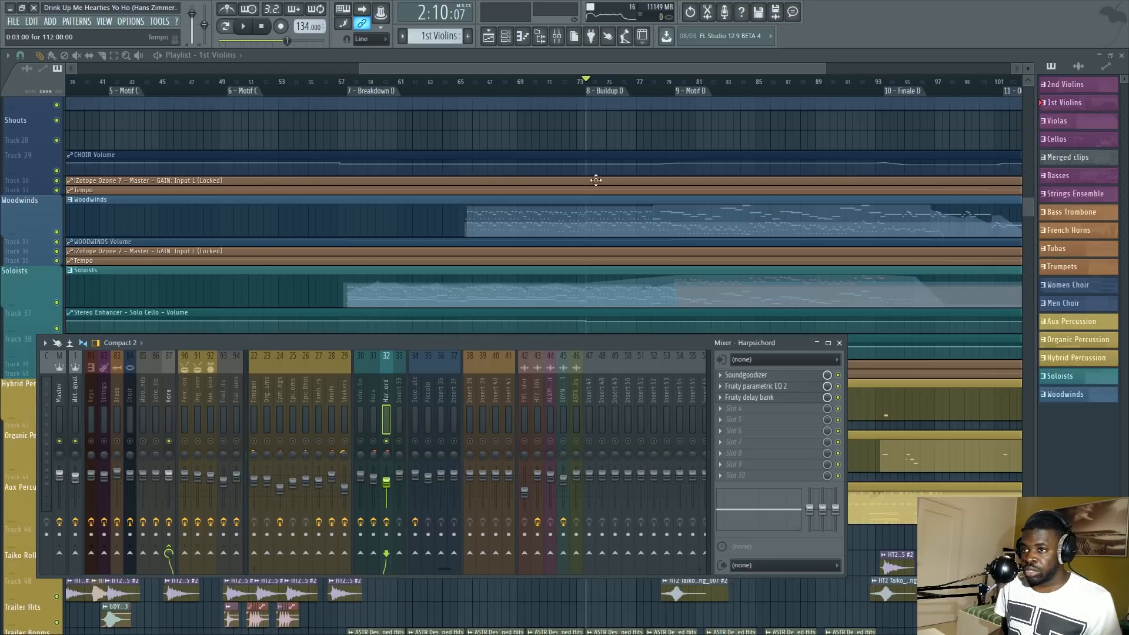
pyautogui.scroll(-3, 594, 179)
pyautogui.scroll(2, 658, 97)
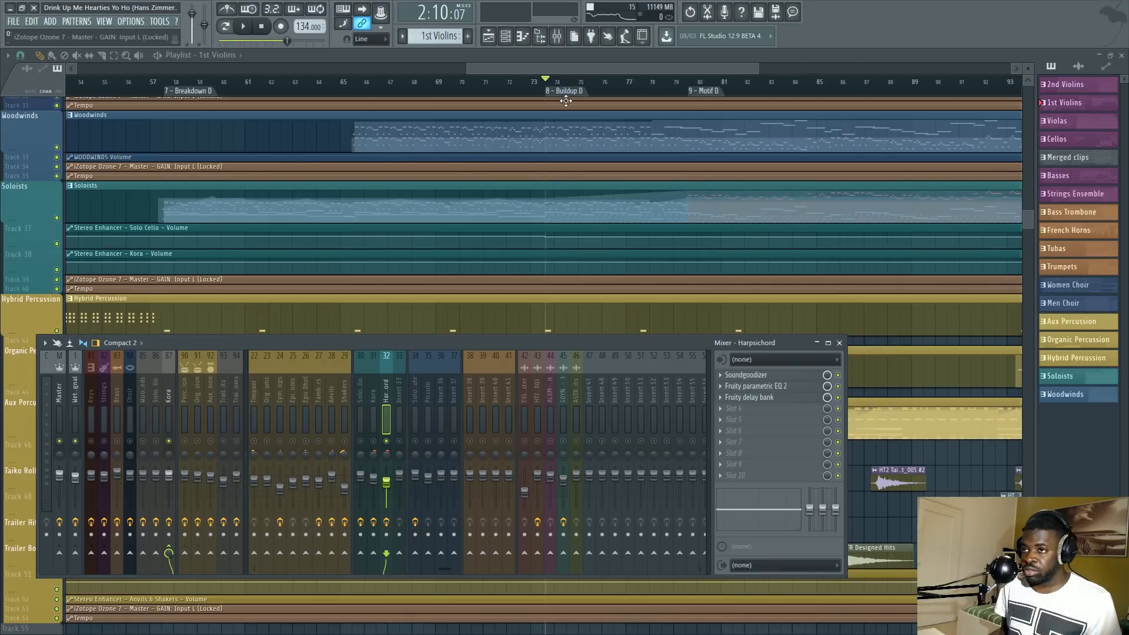
pyautogui.press('space')
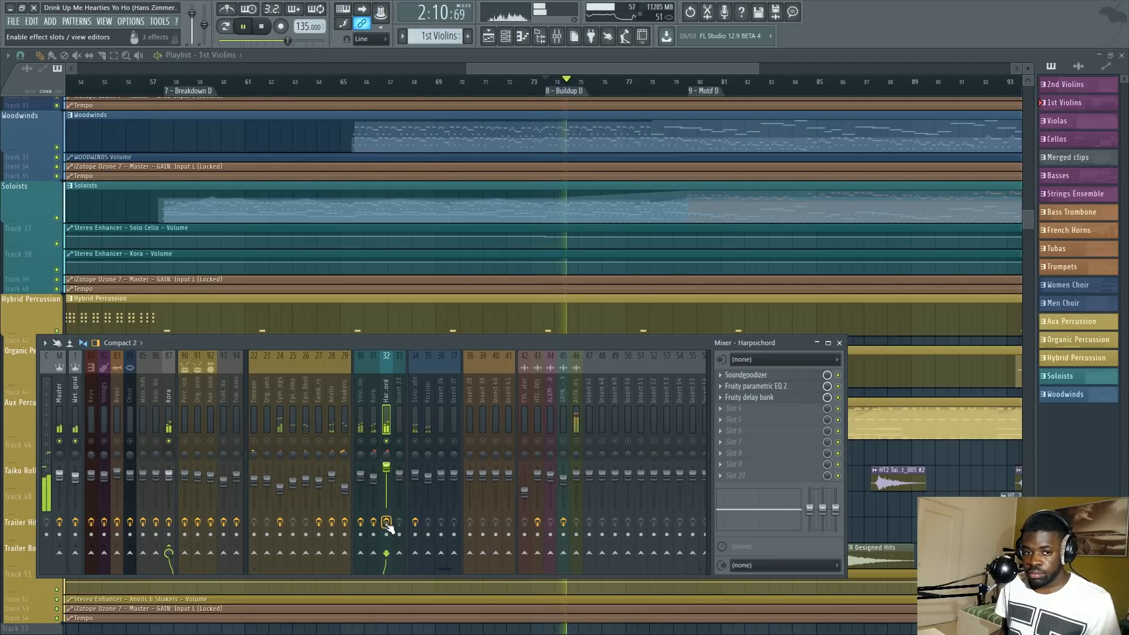
pyautogui.press('space')
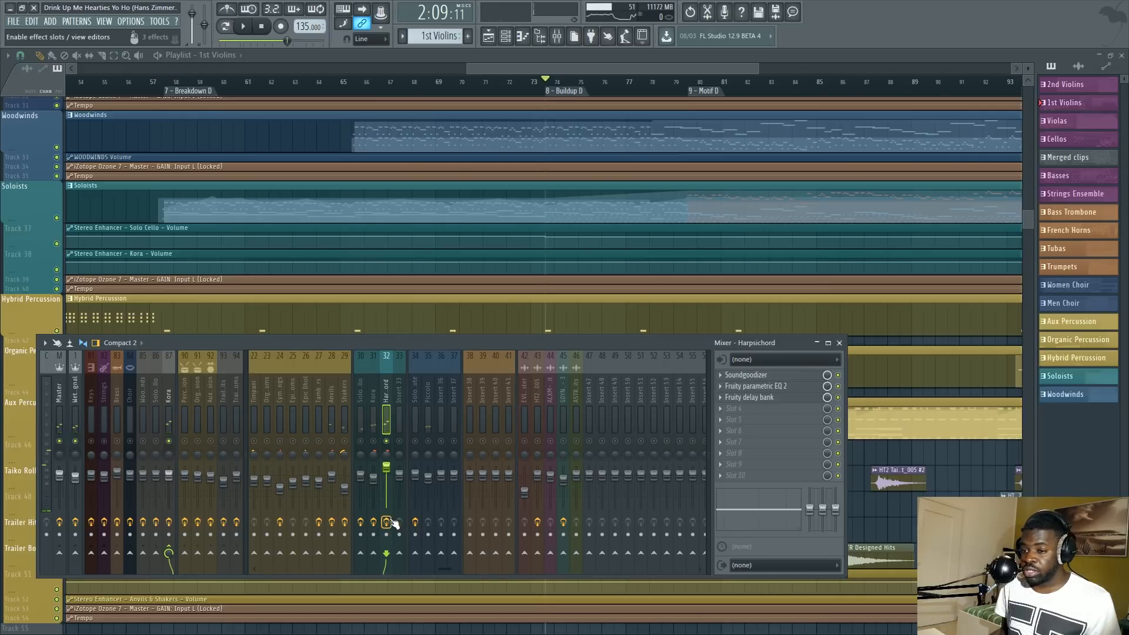
pyautogui.press('space')
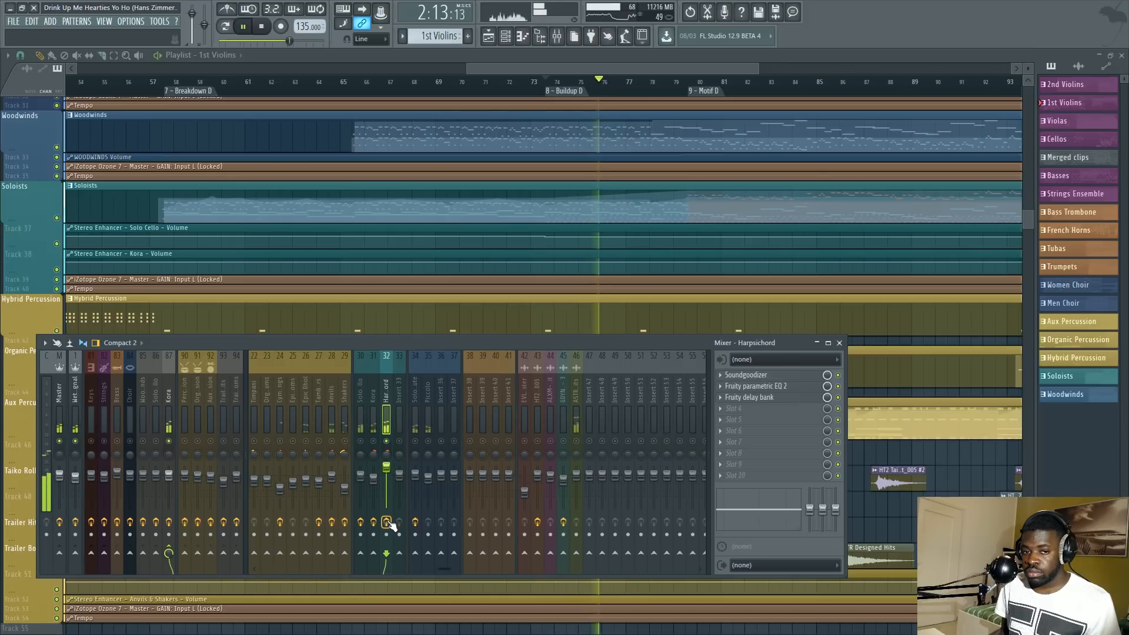
pyautogui.press('space')
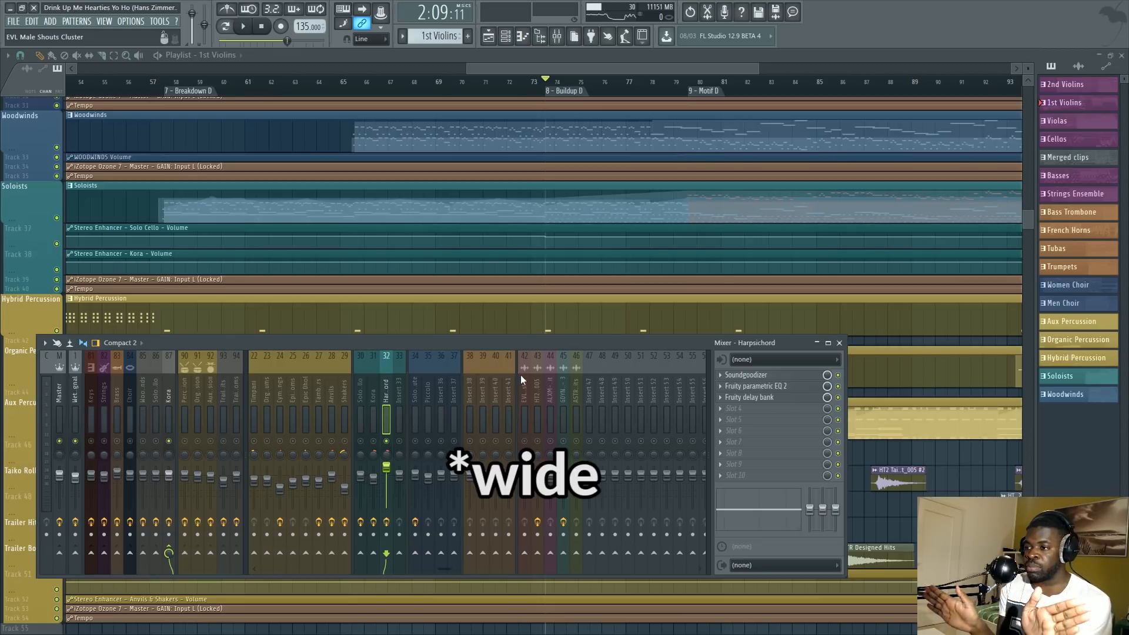
# Open the Harpsichord's Fruity Parametric EQ 2, examine its curve, and close it.
pyautogui.click(809, 386)
pyautogui.moveTo(272, 220); pyautogui.dragTo(139, 227)
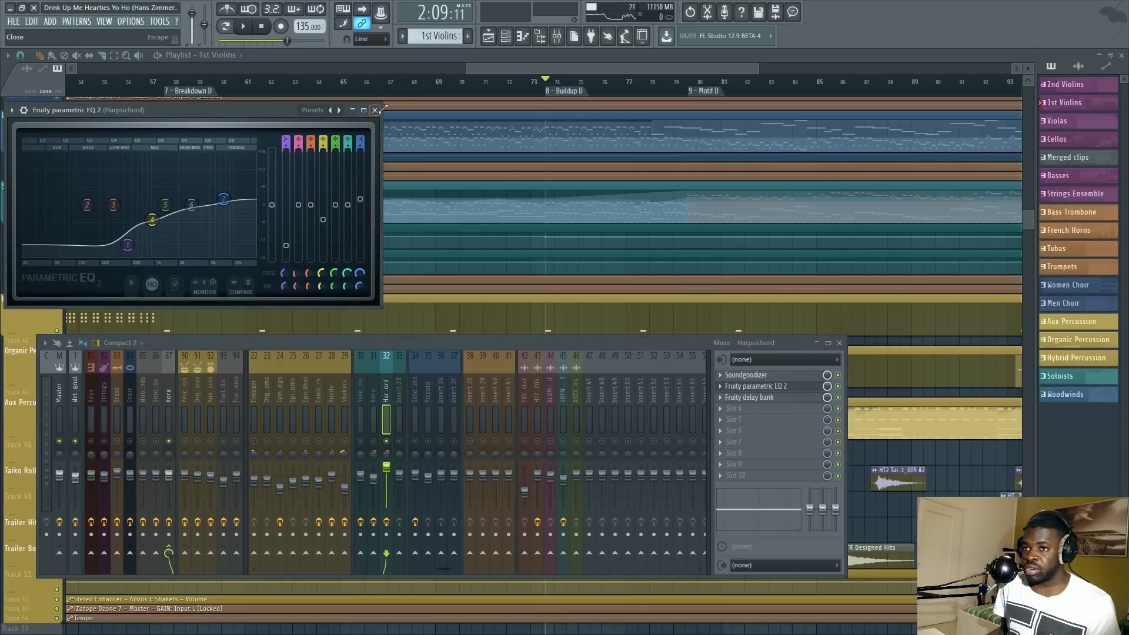
pyautogui.press('F12')
pyautogui.click(557, 36)
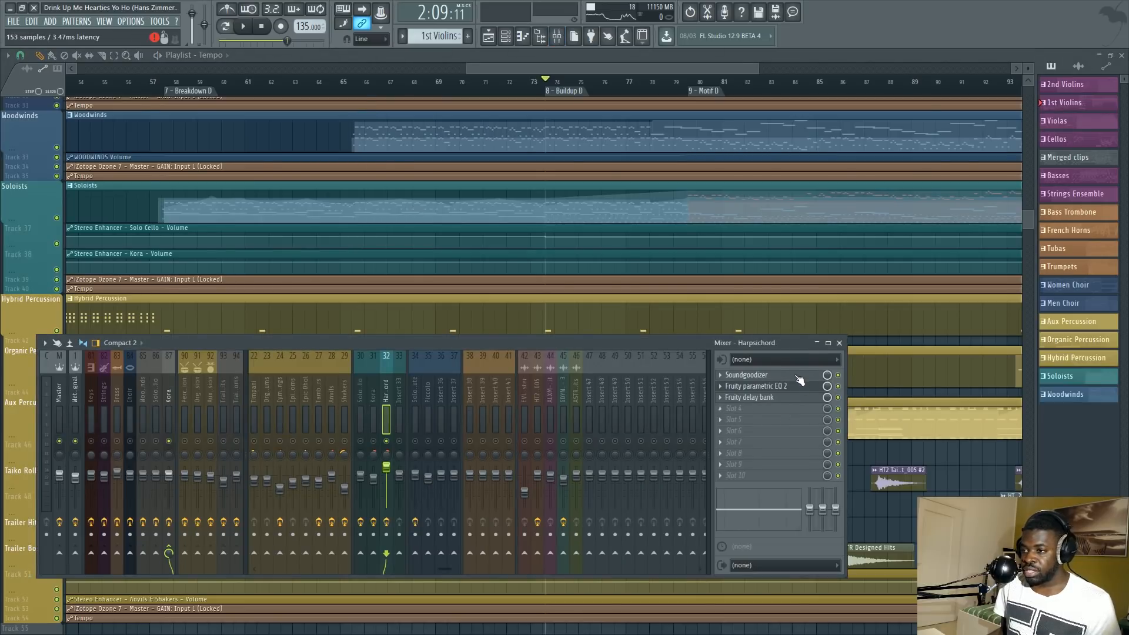
# Try the B and D modes of the Harpsichord's Soundgoodizer, and inspect its Fruity delay bank before closing the delay.
pyautogui.click(799, 377)
pyautogui.click(73, 275)
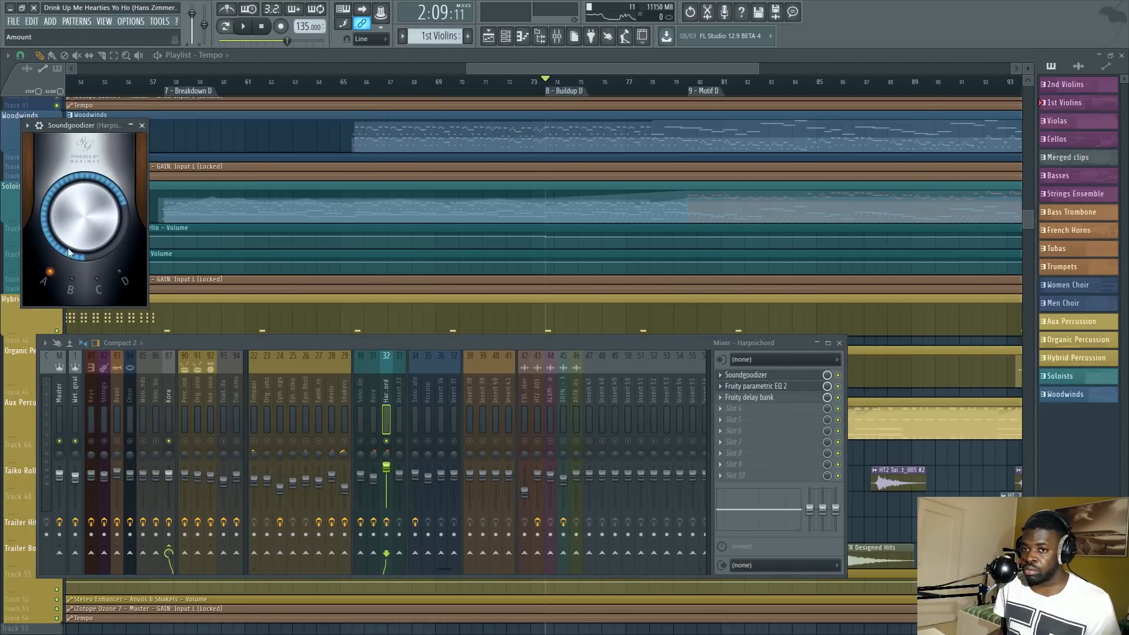
pyautogui.click(125, 285)
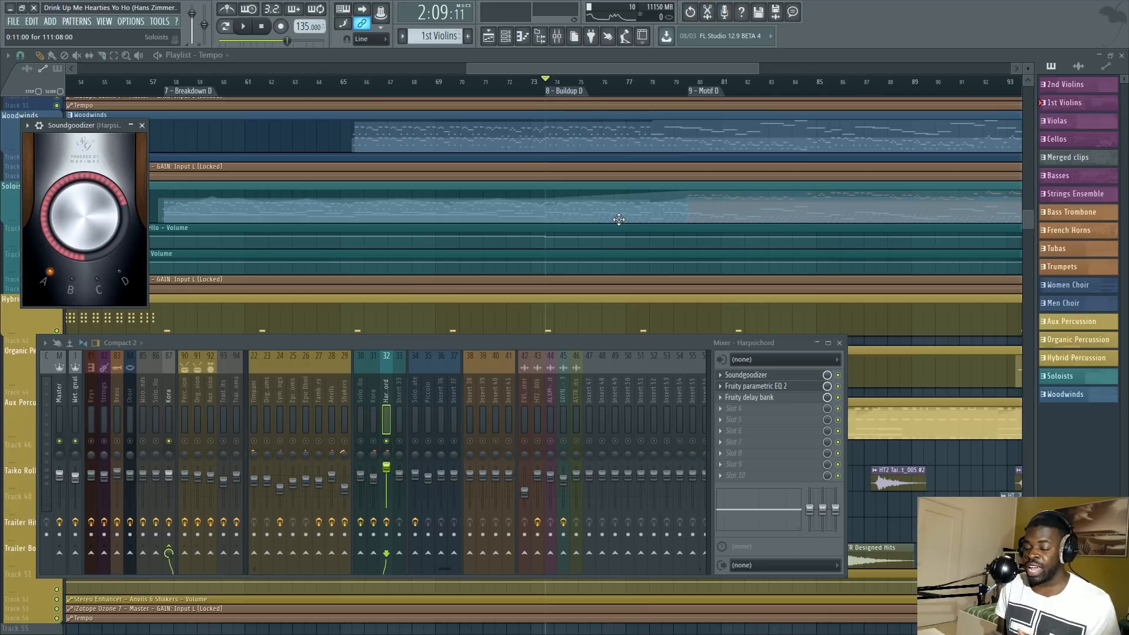
pyautogui.click(748, 397)
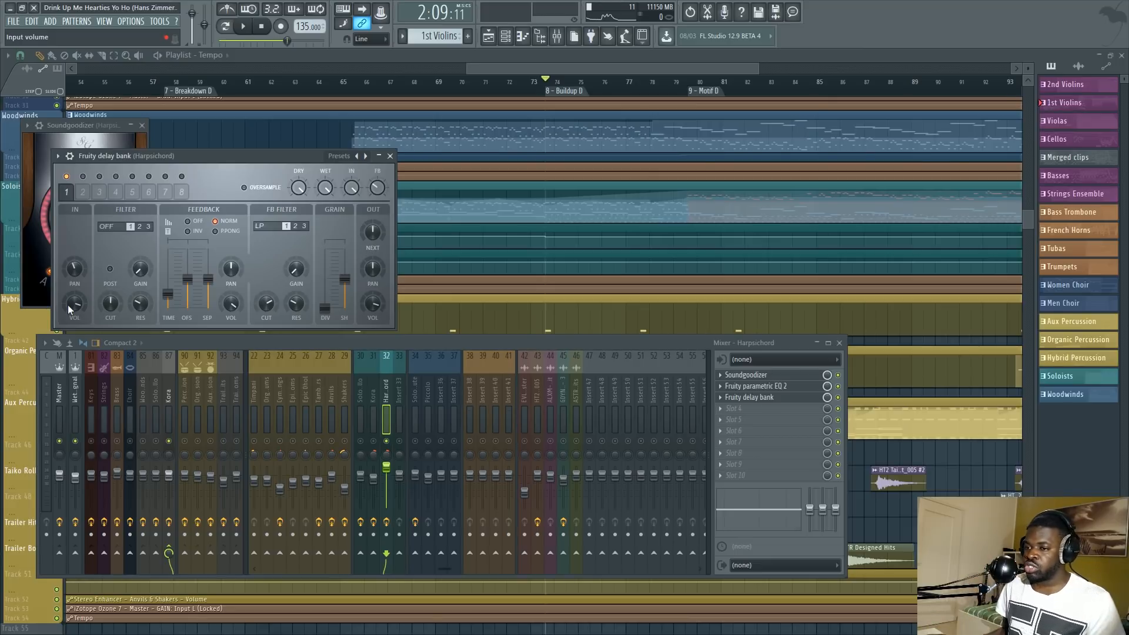
pyautogui.click(390, 156)
# Zoom out the playlist and set the Harpsichord's volume by pasting the copied 62% value.
pyautogui.moveTo(283, 92); pyautogui.dragTo(361, 197)
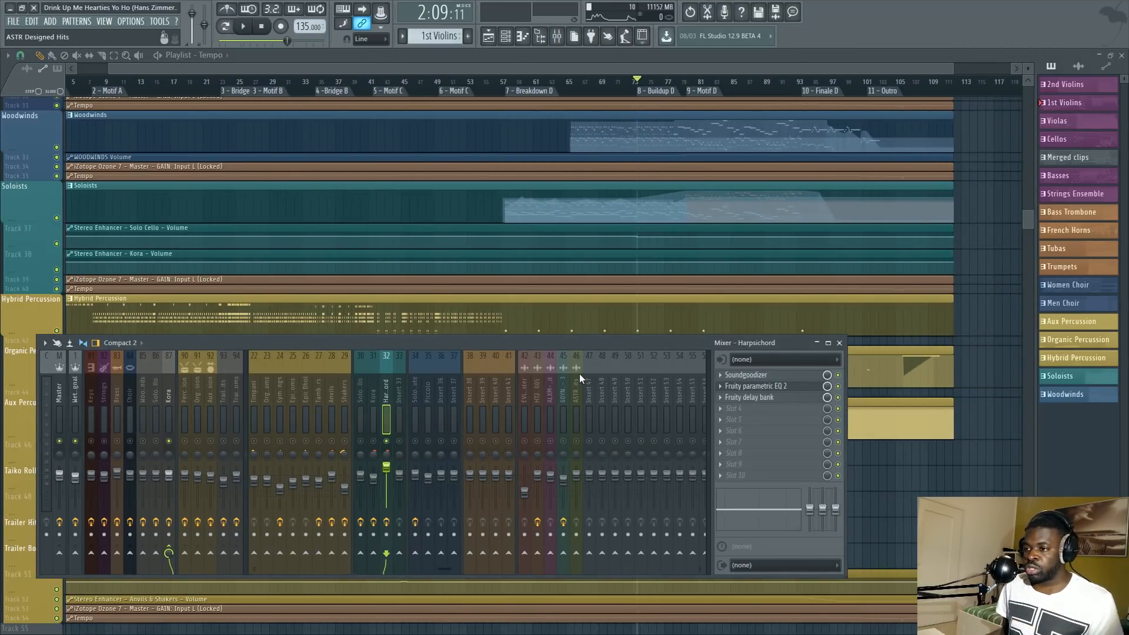
pyautogui.rightClick(392, 477)
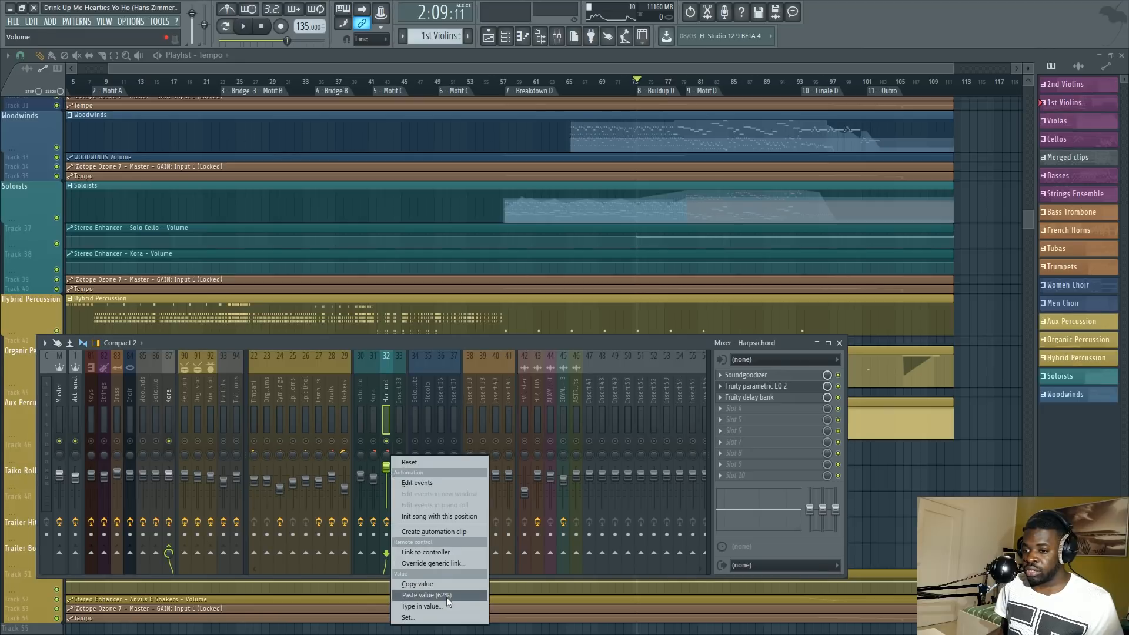
pyautogui.click(423, 598)
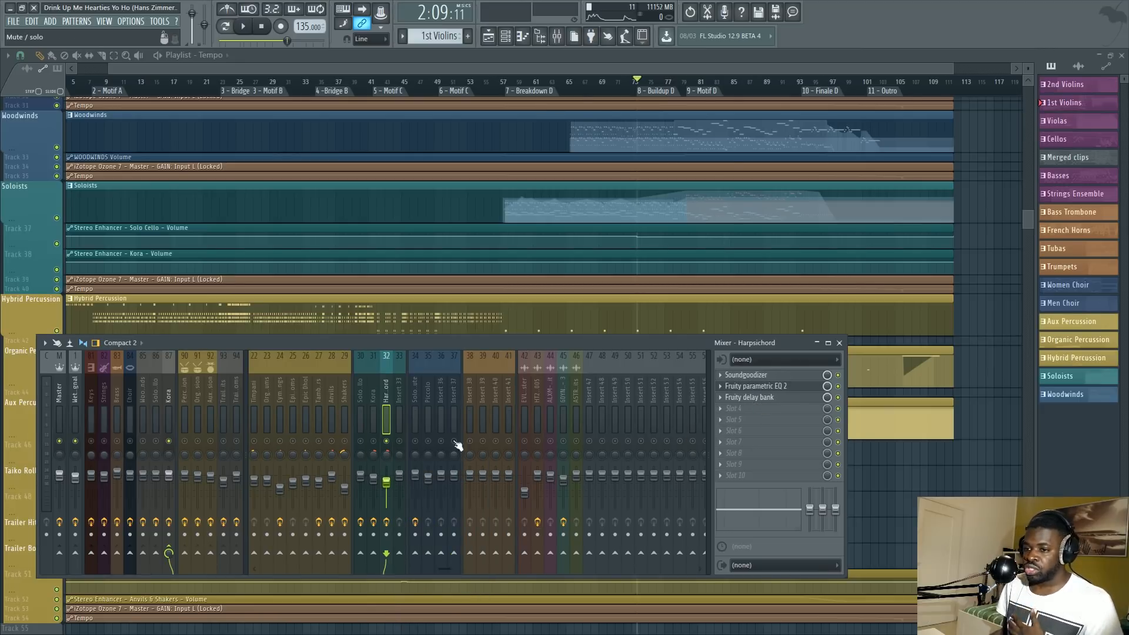
# Resize the mixer, move it lower over the playlist, and select the Kora channel.
pyautogui.moveTo(420, 336); pyautogui.dragTo(420, 186)
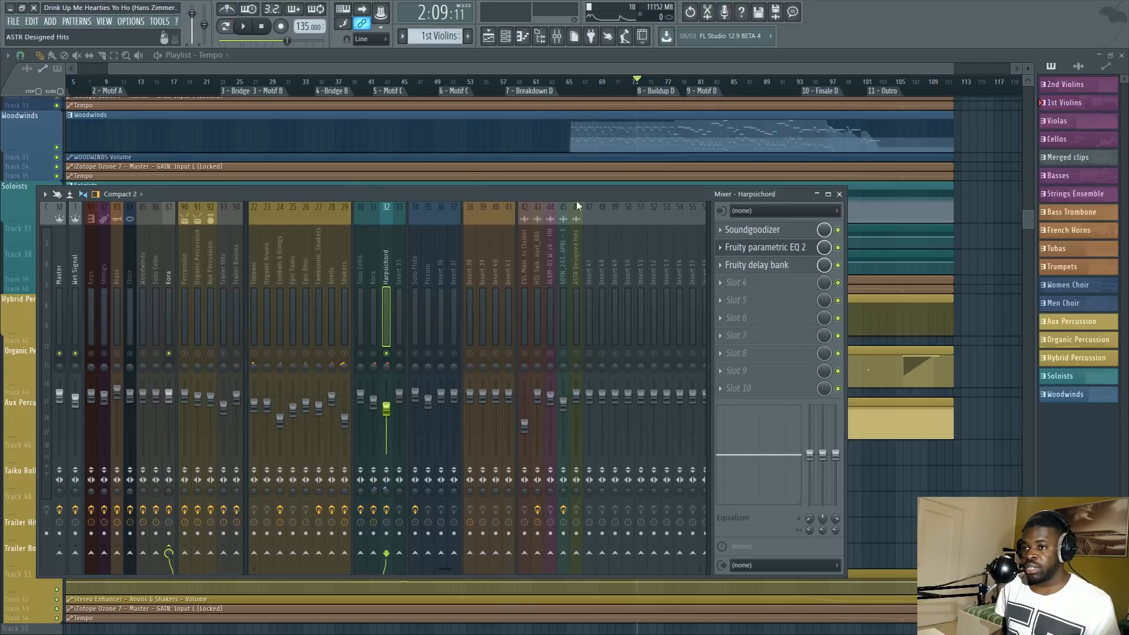
pyautogui.moveTo(468, 188); pyautogui.dragTo(551, 295)
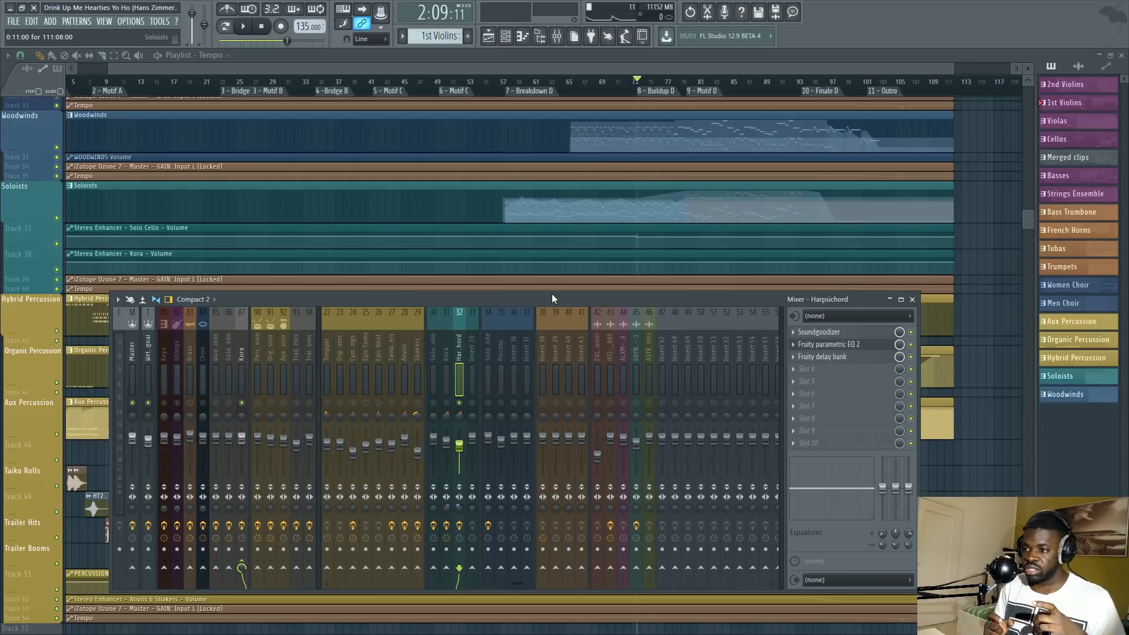
pyautogui.click(446, 375)
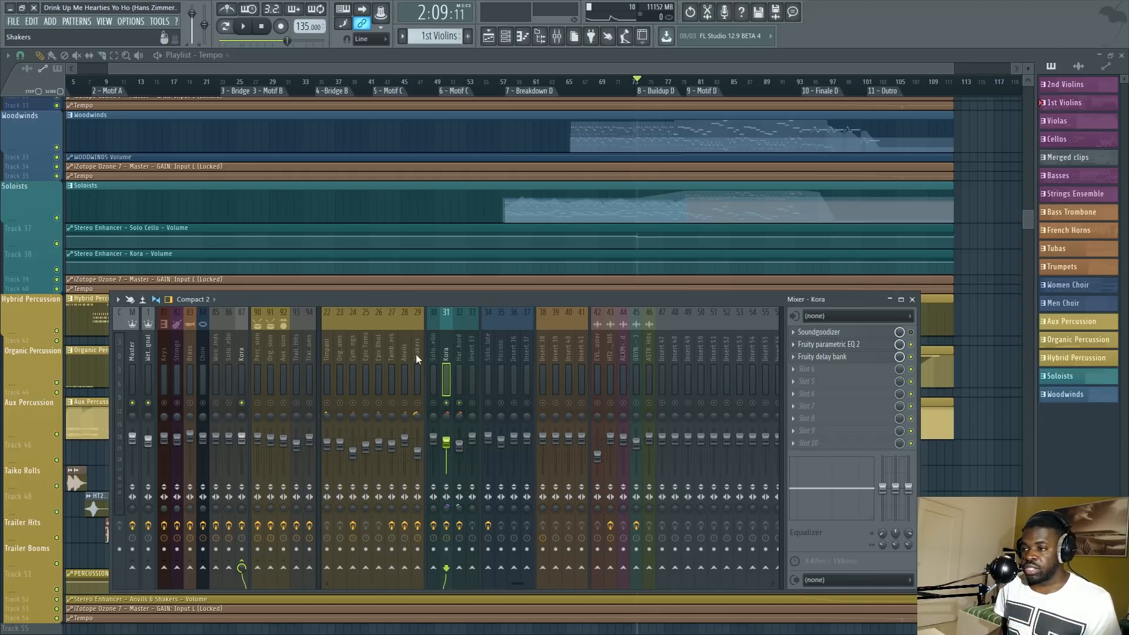
# Fit the whole arrangement in the playlist, enlarge the tracks, and bring the soloist and percussion tracks into view.
pyautogui.keyDown('ctrl'); pyautogui.rightClick(993, 471); pyautogui.keyUp('ctrl')
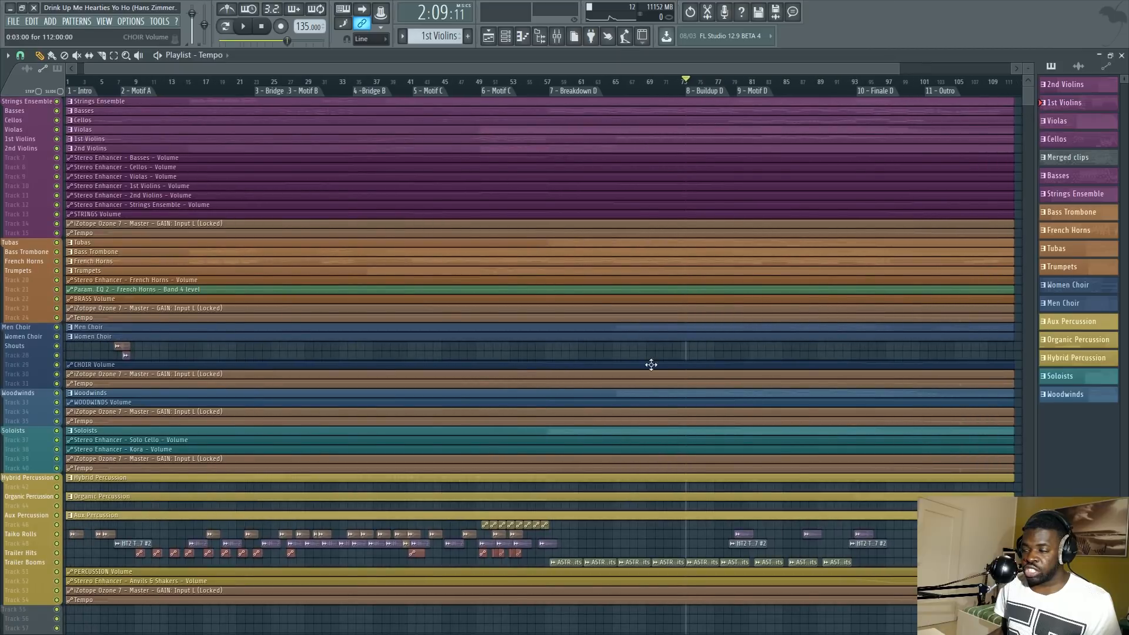
pyautogui.moveTo(1029, 68); pyautogui.dragTo(1032, 70)
pyautogui.scroll(-10, 507, 327)
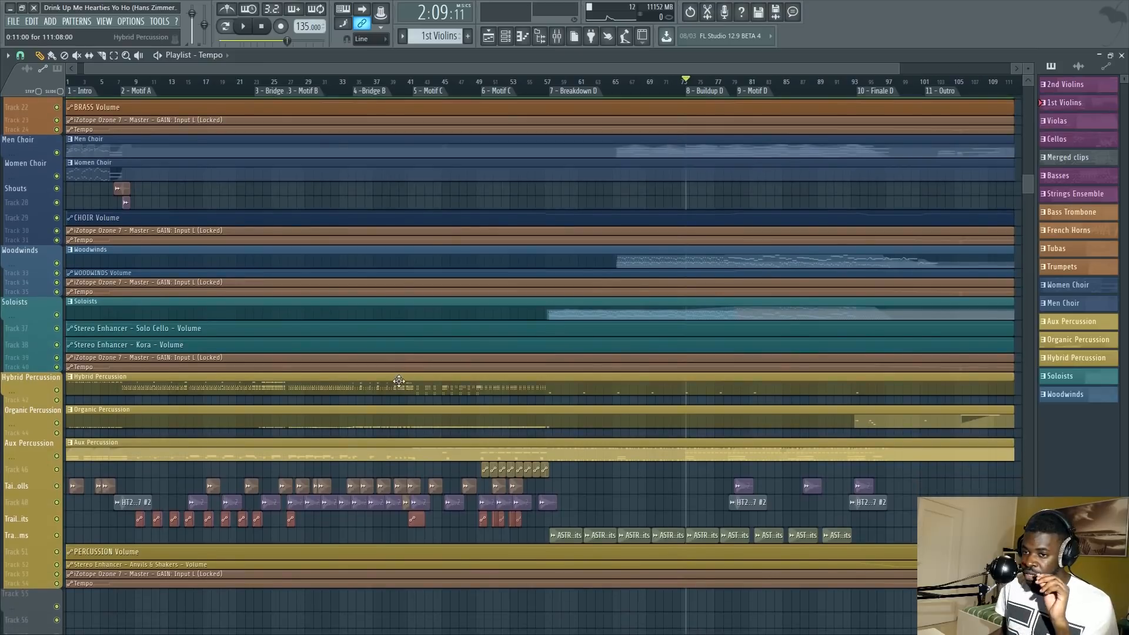
pyautogui.scroll(-2, 396, 381)
# Reopen the mixer, select the Piccolo and Solo Flute channels, and view the Anvils channel's Soundgoodizer before closing the windows.
pyautogui.press('F9')
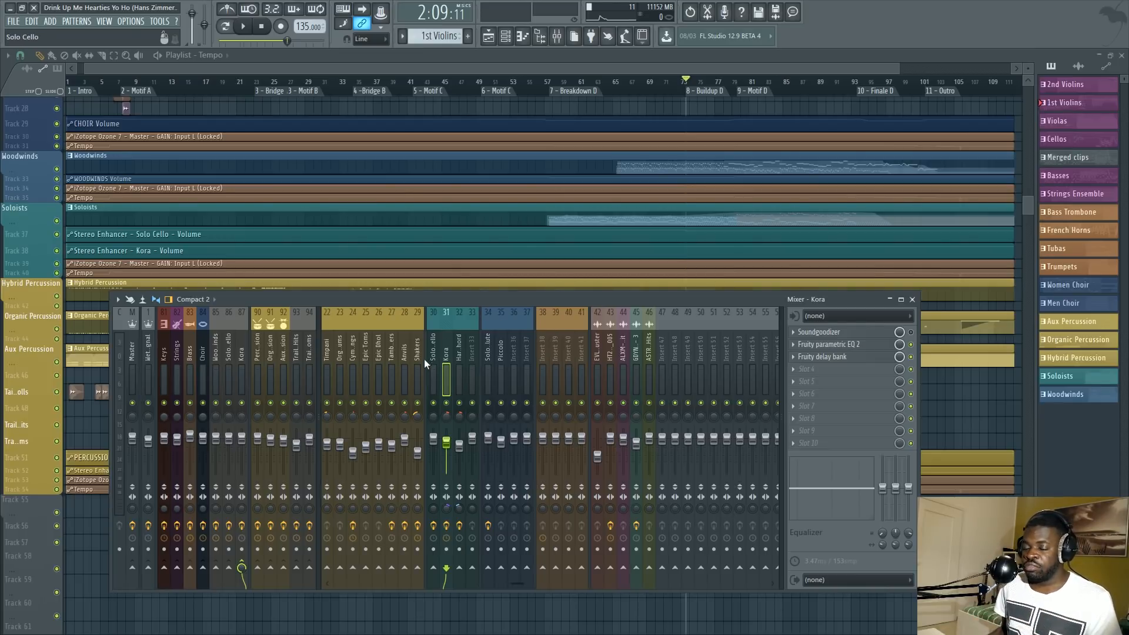
pyautogui.click(501, 362)
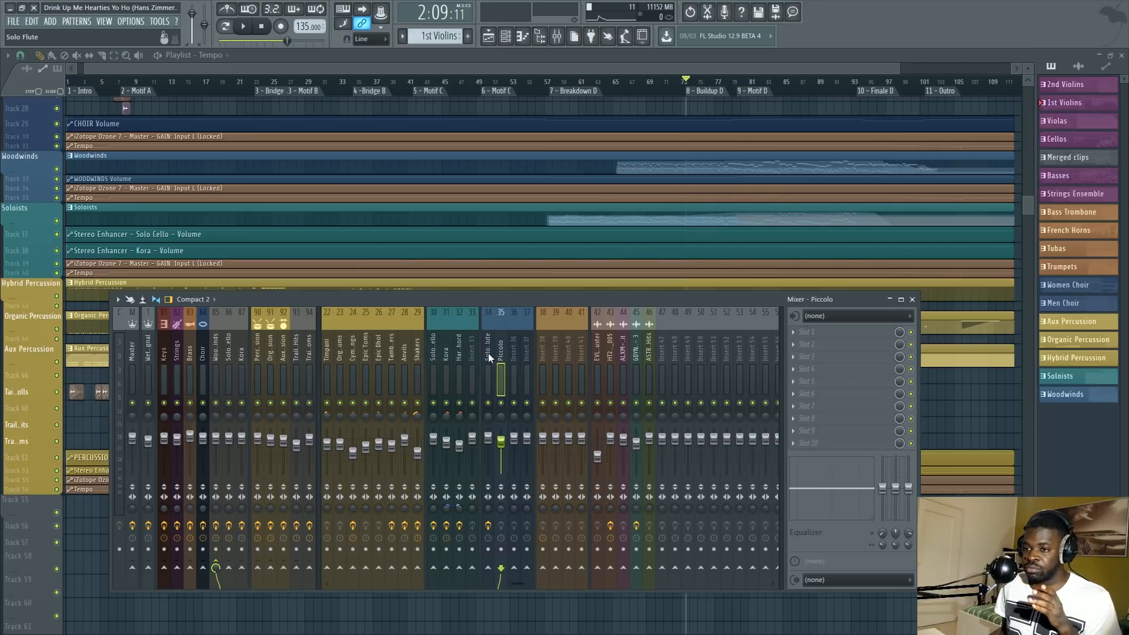
pyautogui.click(488, 358)
pyautogui.click(854, 332)
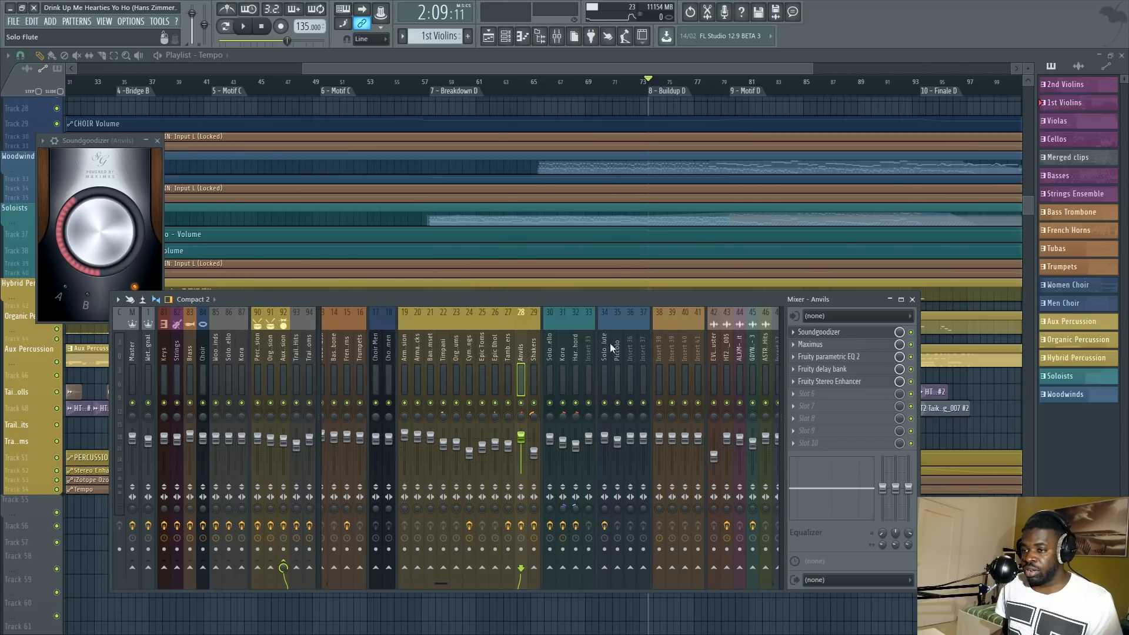
pyautogui.press('F12')
# Fit the whole arrangement in the playlist from the strings tracks down, and show the mixer over it.
pyautogui.scroll(-3, 810, 282)
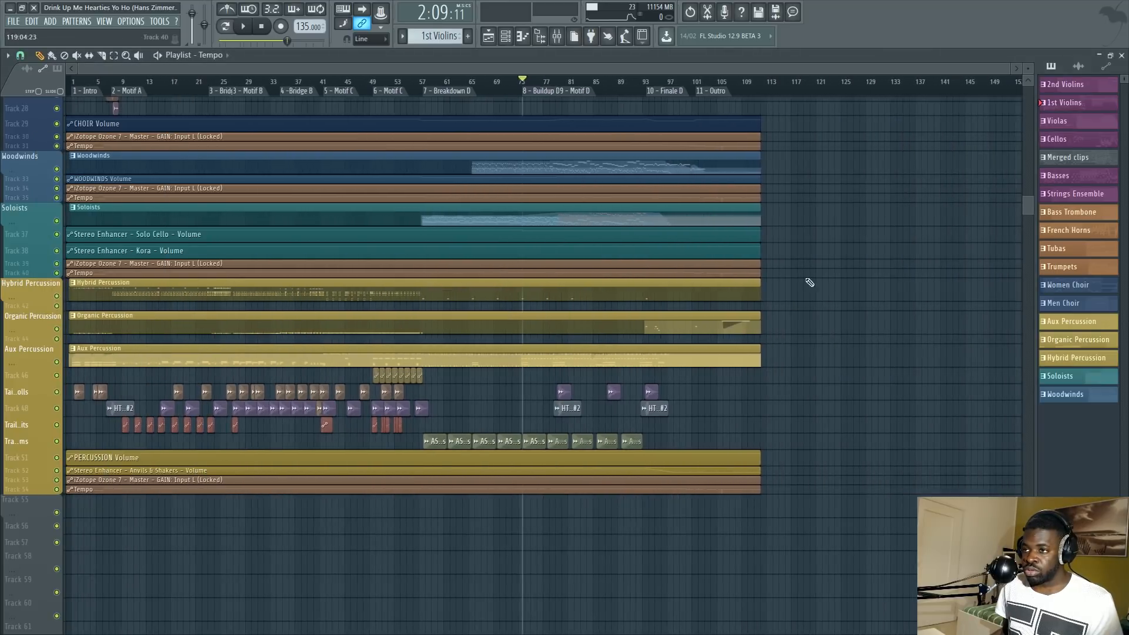
pyautogui.scroll(-2, 806, 291)
pyautogui.scroll(3, 806, 291)
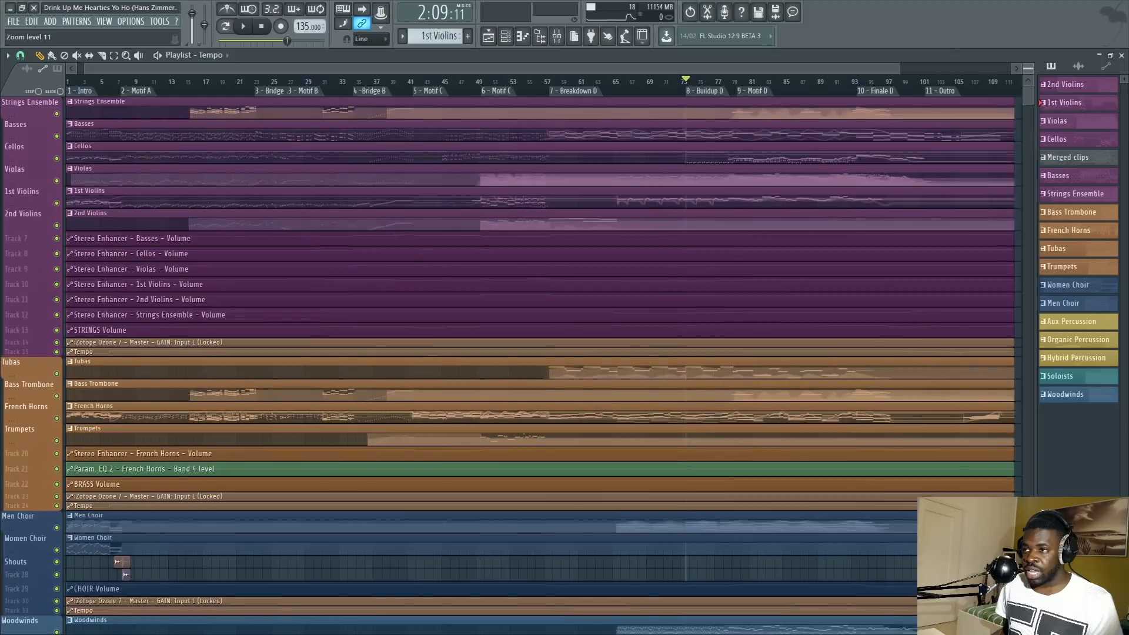
pyautogui.press('F9')
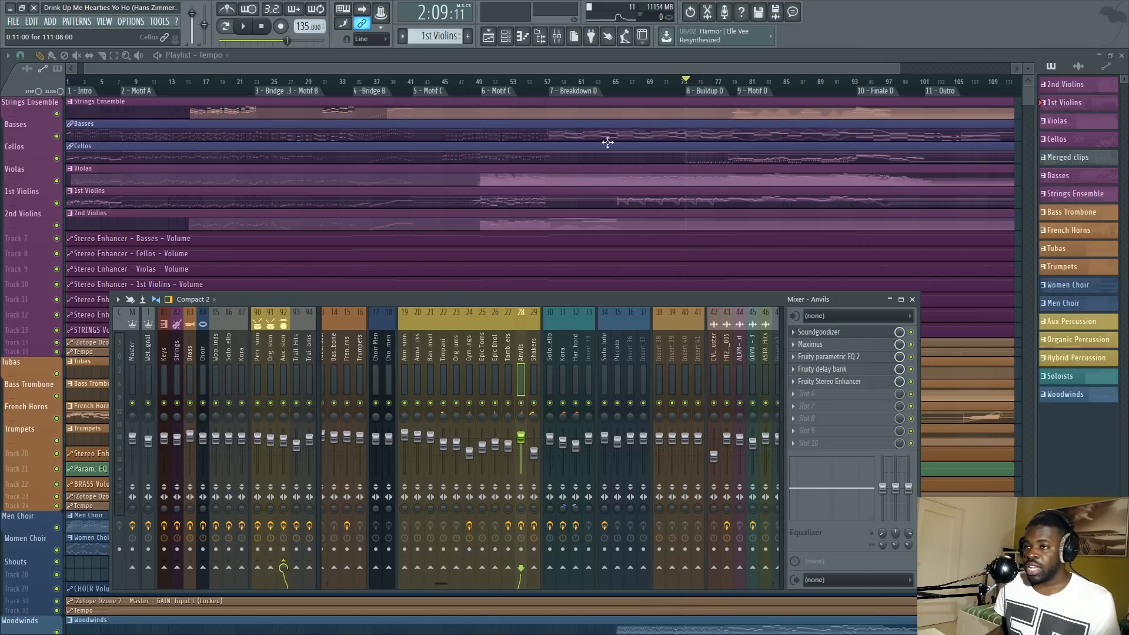
# Move the playback position to 7 - Breakdown D and then to 1 - Intro, reviewing the strings, brass and percussion tracks.
pyautogui.click(606, 91)
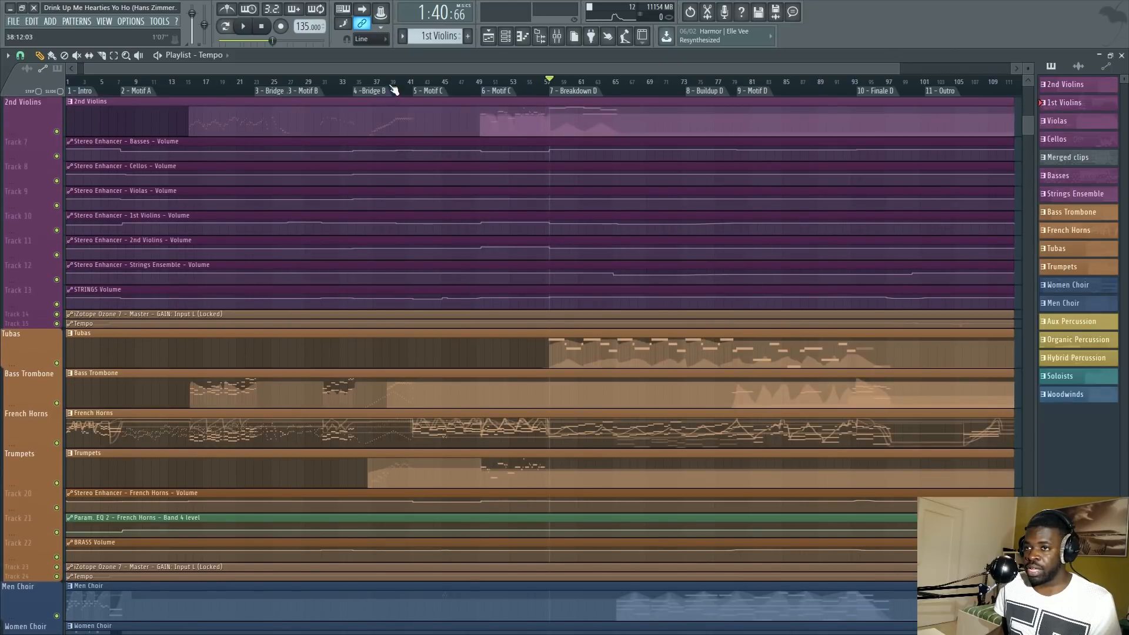
pyautogui.moveTo(419, 69); pyautogui.dragTo(336, 73)
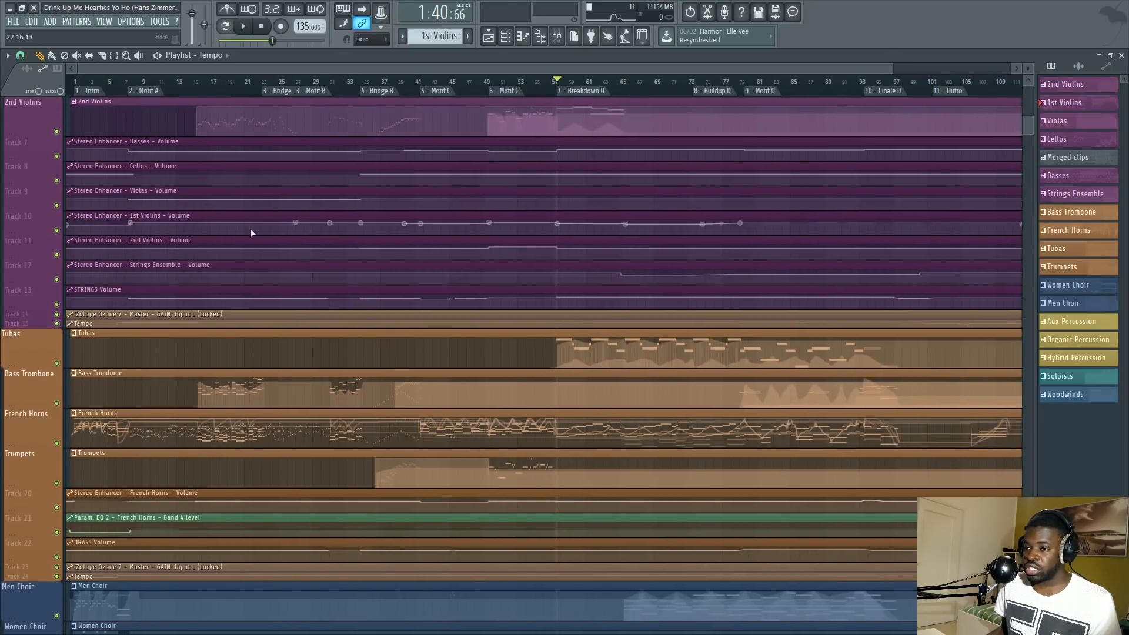
pyautogui.scroll(5, 188, 352)
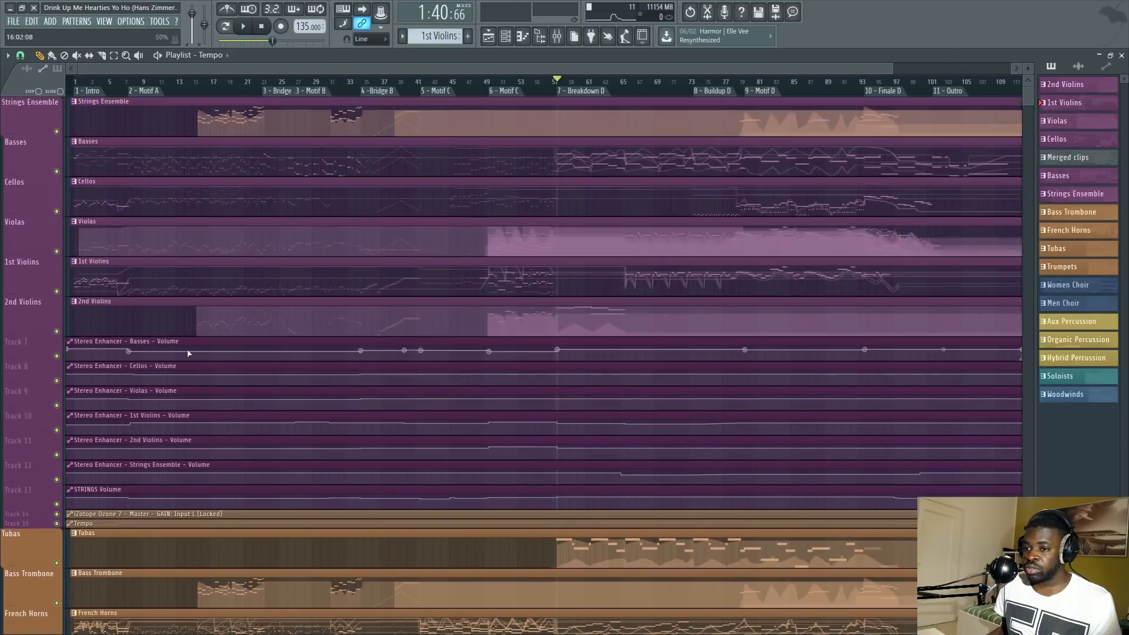
pyautogui.click(86, 92)
pyautogui.scroll(-15, 484, 330)
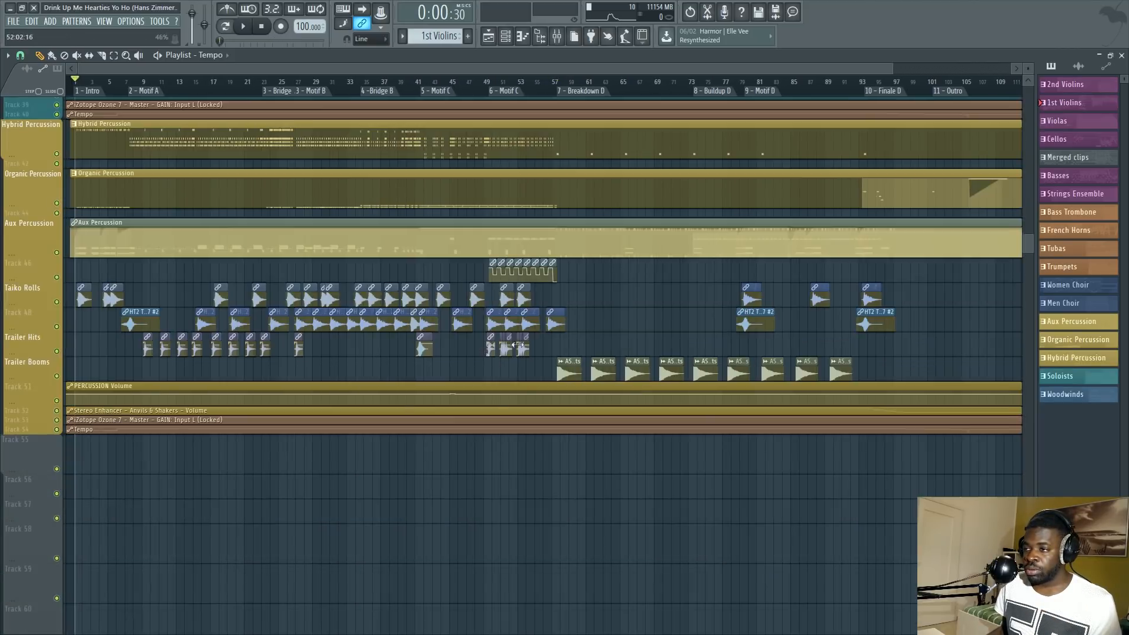
# Deselect the percussion clips, return to the strings tracks at the start of the playlist, and adjust the track height.
pyautogui.click(518, 346)
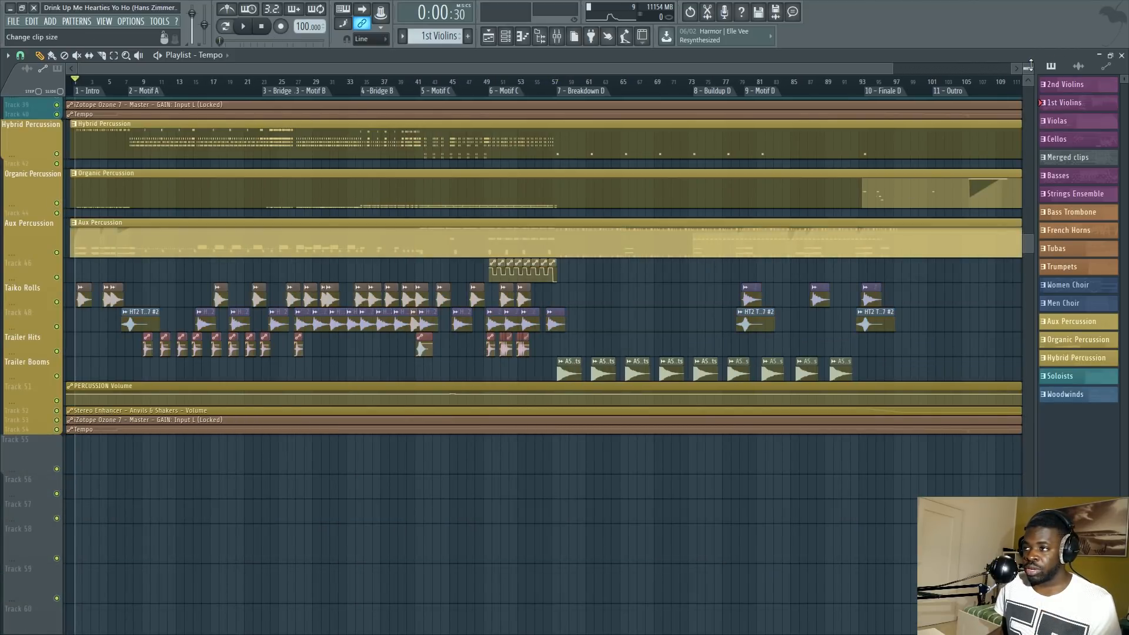
pyautogui.moveTo(1030, 66); pyautogui.dragTo(1031, 71)
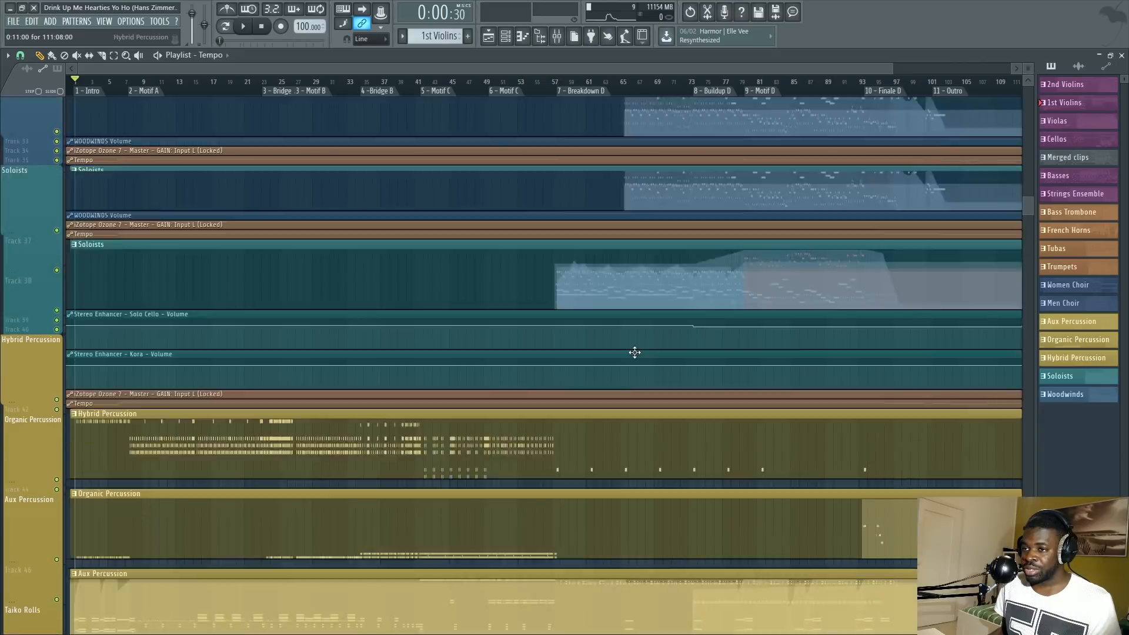
pyautogui.scroll(15, 634, 352)
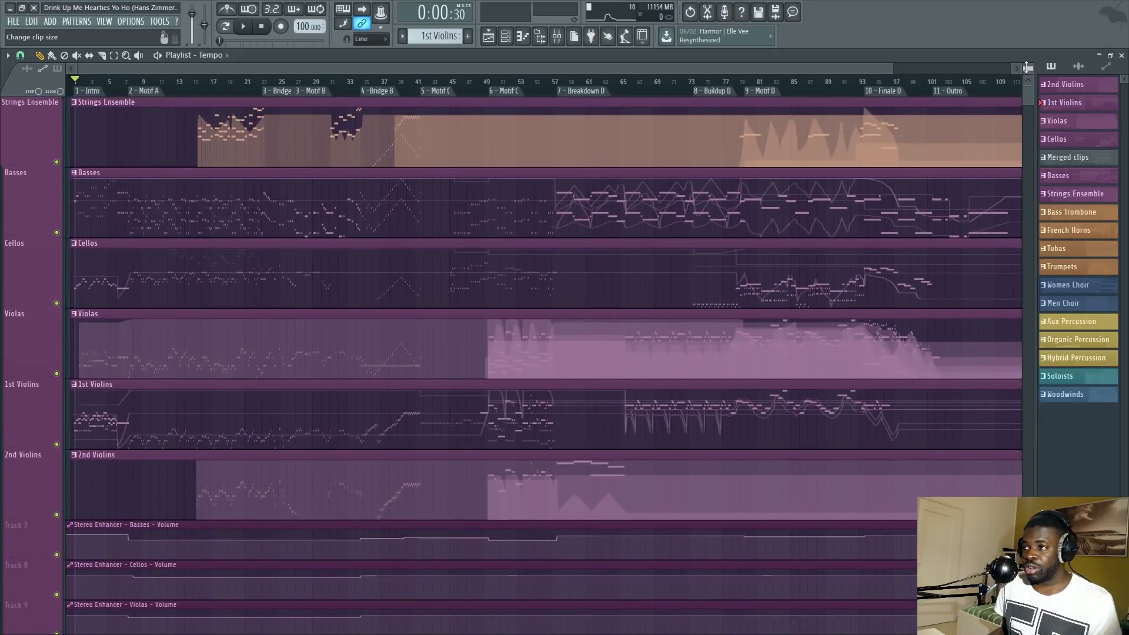
pyautogui.moveTo(1027, 67); pyautogui.dragTo(1027, 64)
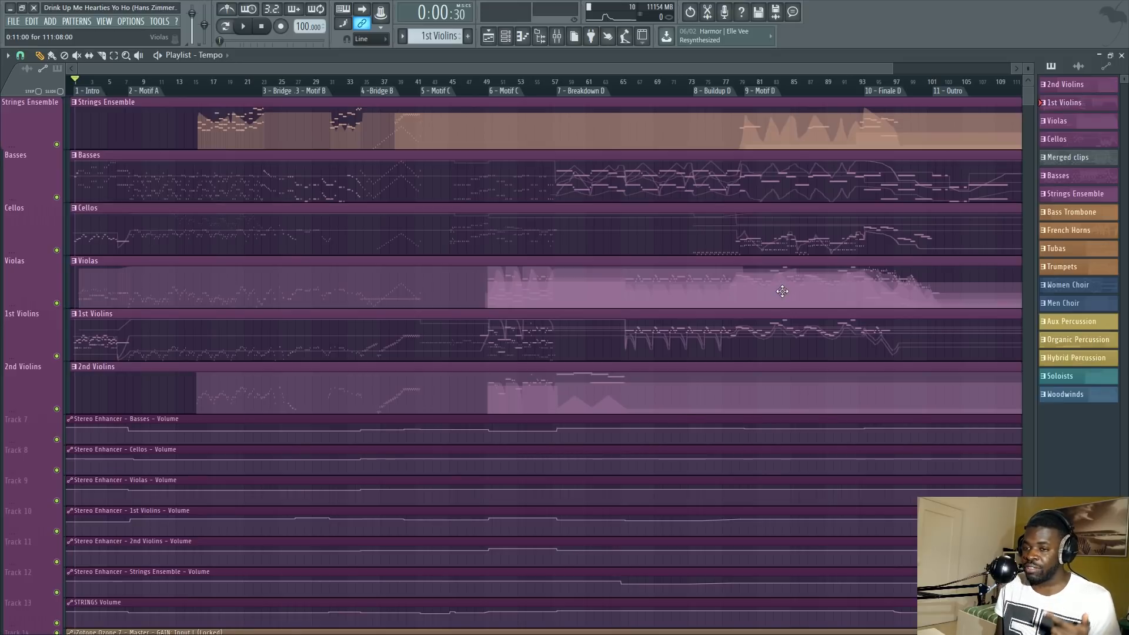
# Show the mixer with the Master channel selected while reviewing the strings and brass automation tracks, and close it.
pyautogui.press('F9')
pyautogui.click(134, 353)
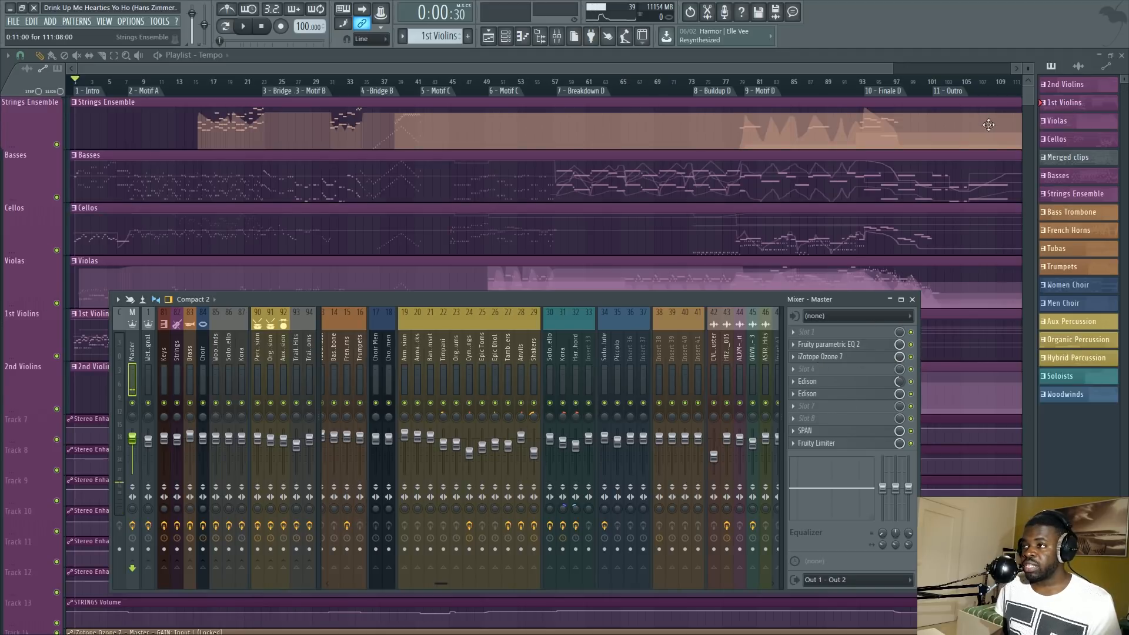
pyautogui.scroll(-5, 386, 467)
pyautogui.scroll(-2, 387, 465)
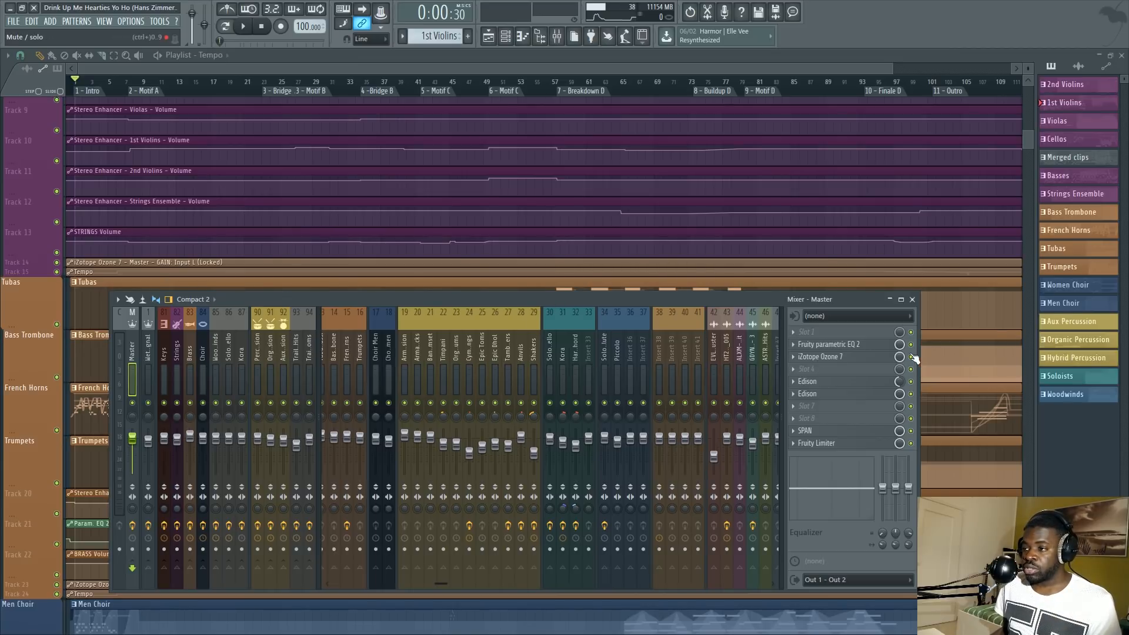
pyautogui.press('F9')
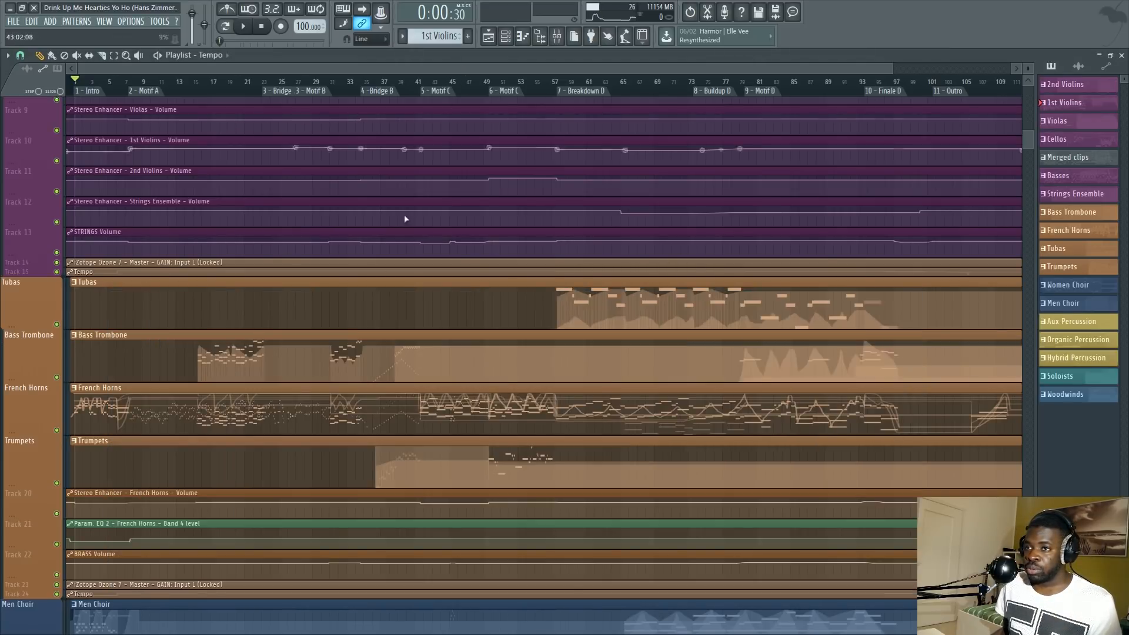
# Try soloing the empty tracks from Track 55 down and the percussion track group in turn, with the mixer shown briefly.
pyautogui.scroll(-8, 434, 362)
pyautogui.scroll(-10, 434, 362)
pyautogui.scroll(5, 217, 457)
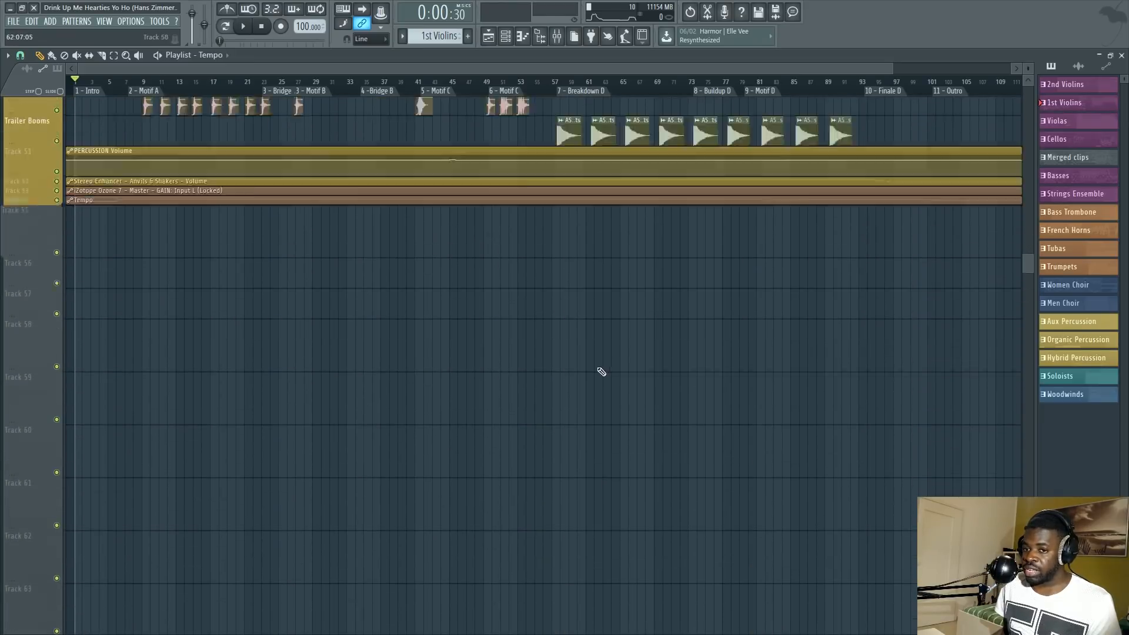
pyautogui.scroll(-1, 348, 488)
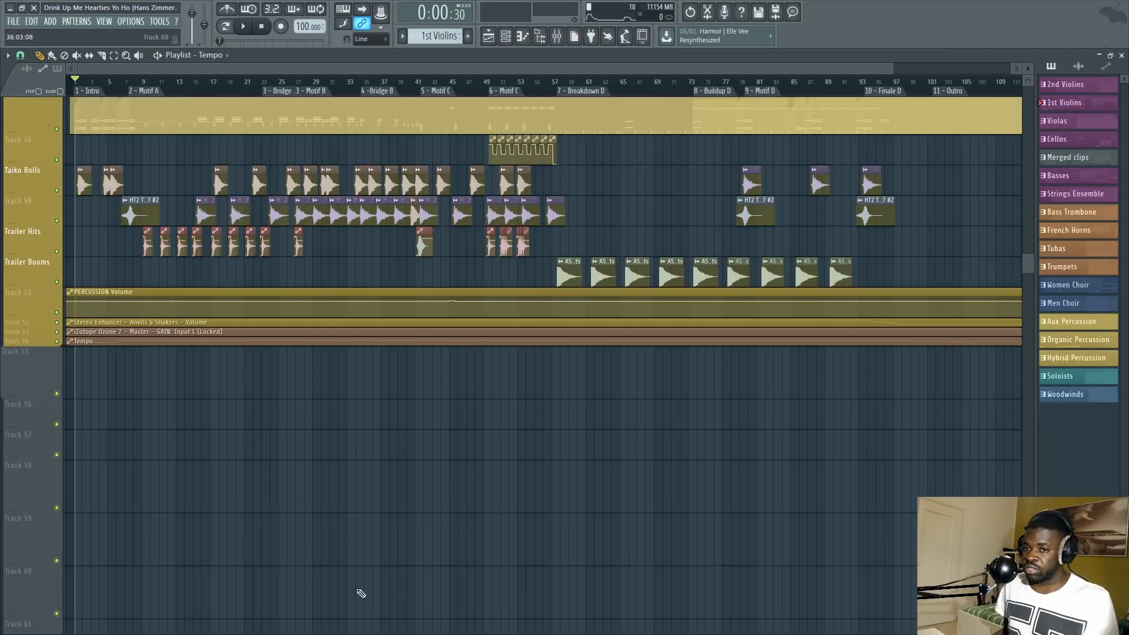
pyautogui.keyDown('ctrl'); pyautogui.click(56, 393); pyautogui.keyUp('ctrl')
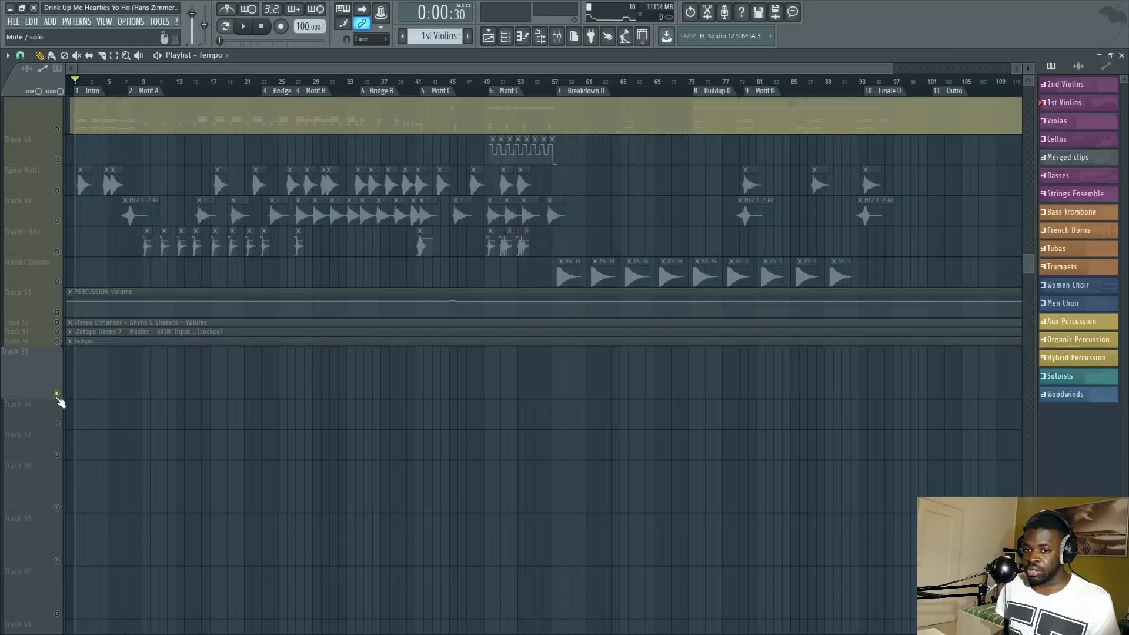
pyautogui.keyDown('ctrl'); pyautogui.keyDown('shift'); pyautogui.click(58, 341); pyautogui.keyUp('shift'); pyautogui.keyUp('ctrl')
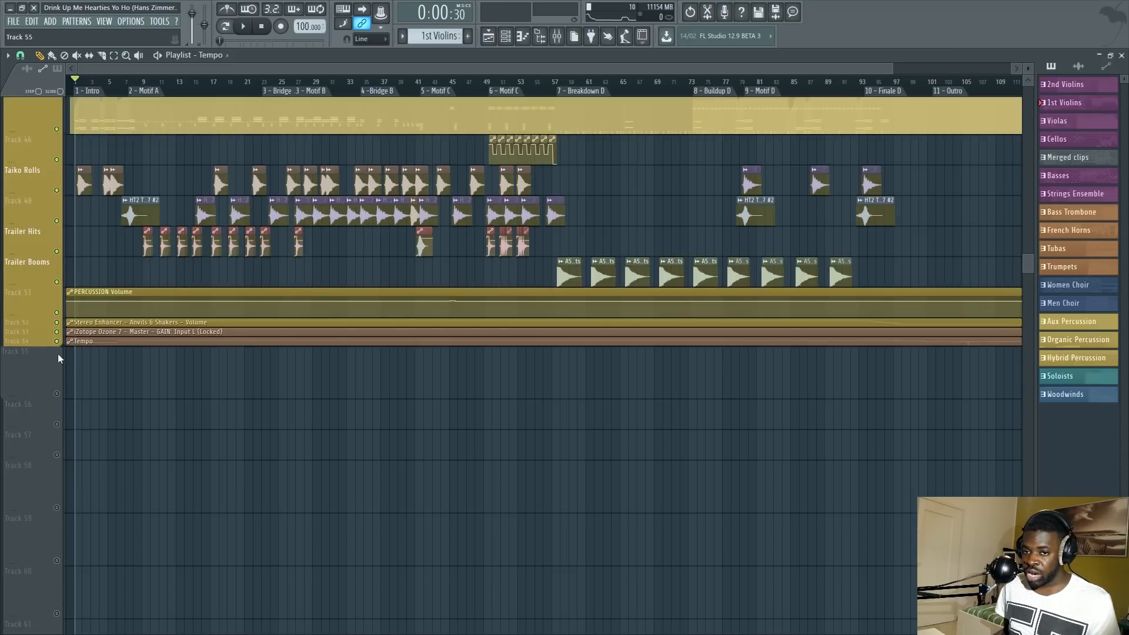
pyautogui.keyDown('ctrl'); pyautogui.keyDown('shift'); pyautogui.click(58, 394); pyautogui.keyUp('shift'); pyautogui.keyUp('ctrl')
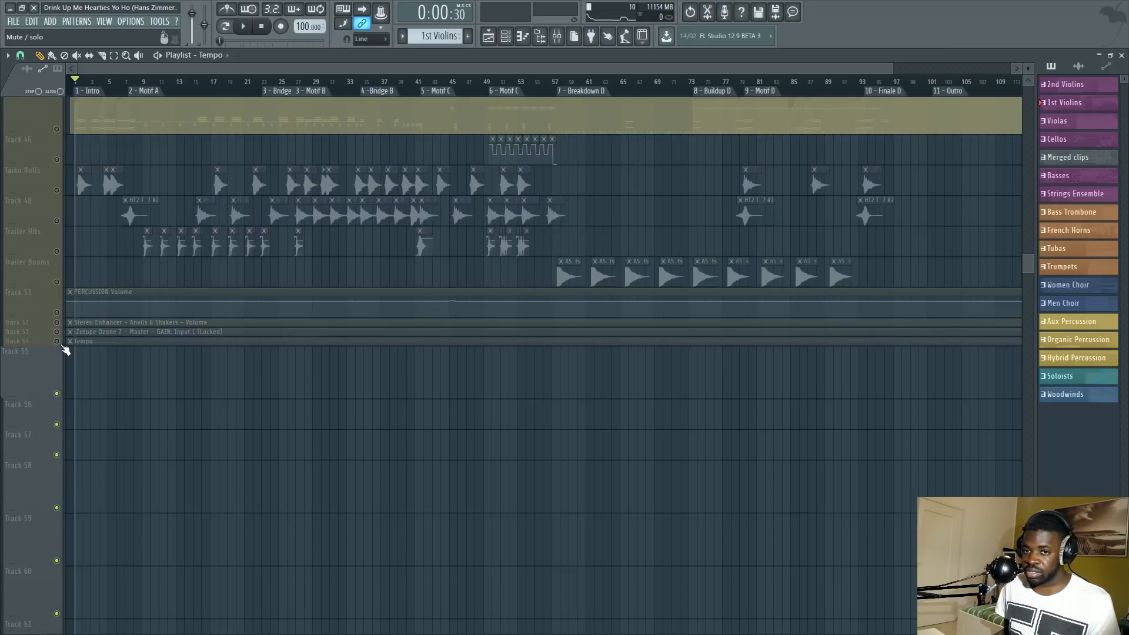
pyautogui.keyDown('ctrl'); pyautogui.click(58, 343); pyautogui.keyUp('ctrl')
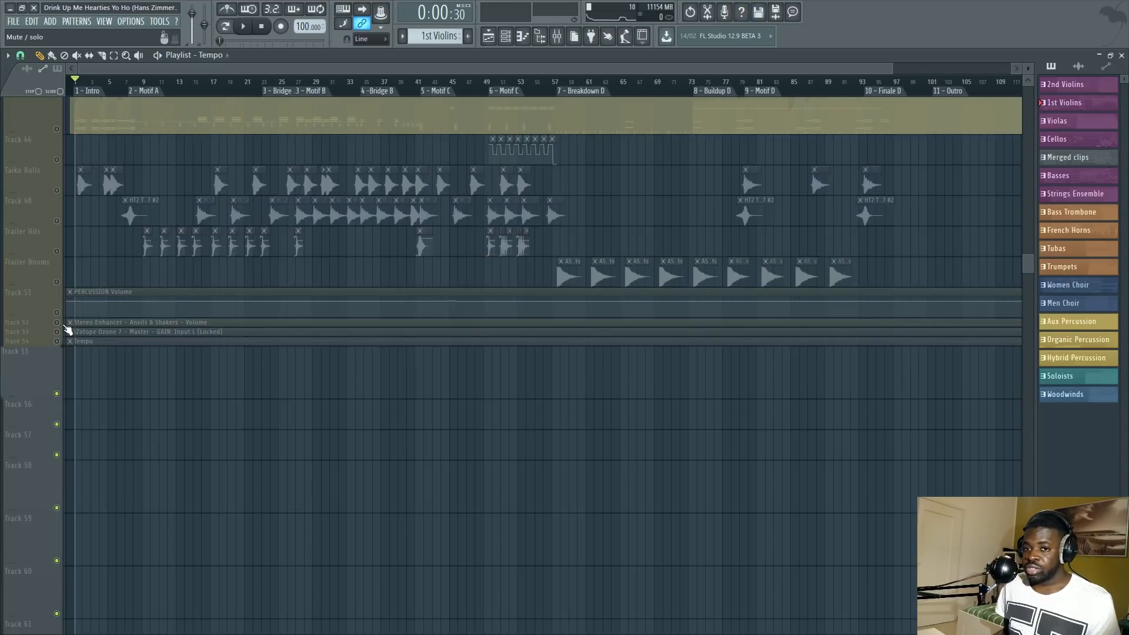
pyautogui.press('F9')
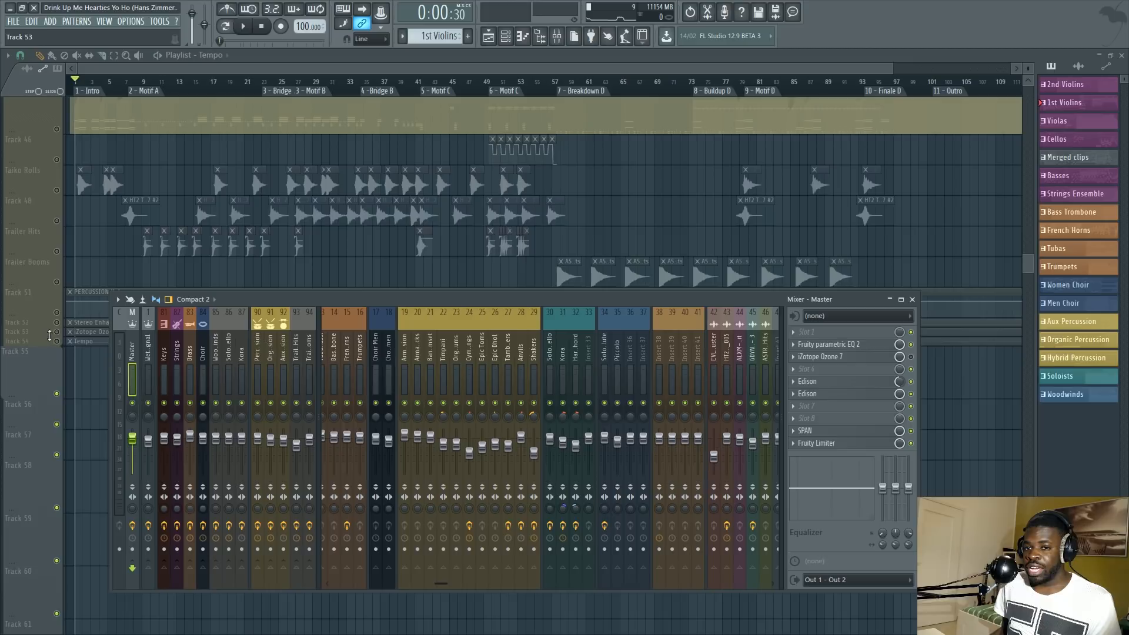
pyautogui.keyDown('ctrl'); pyautogui.click(58, 343); pyautogui.keyUp('ctrl')
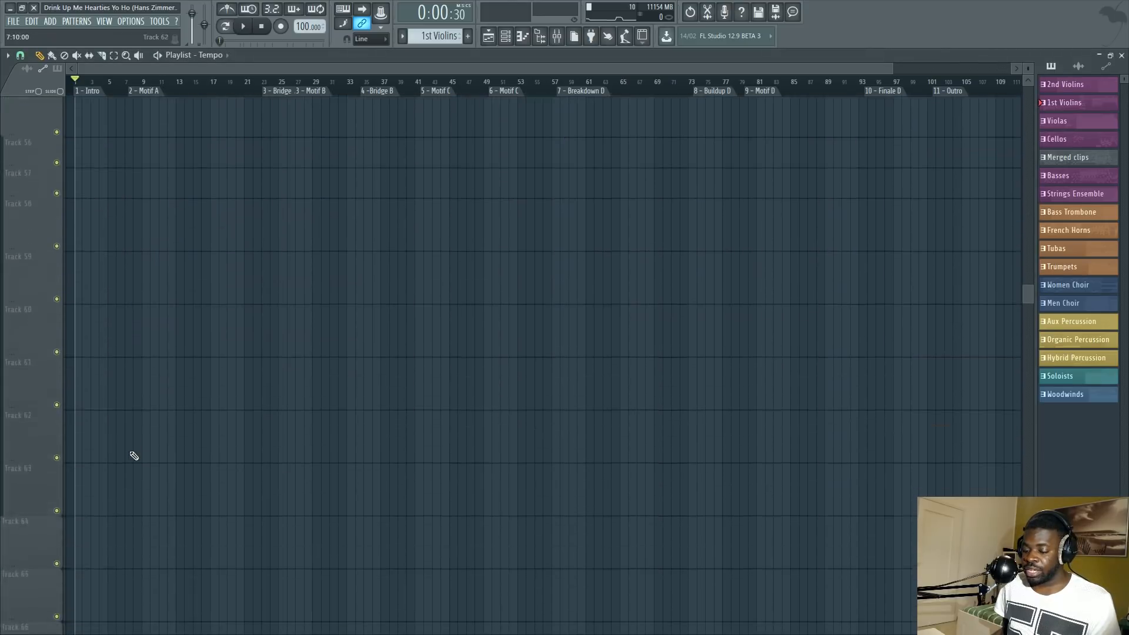
# View the SPAN spectrum analyzer on the Master channel over the playlist, and close it along with the mixer.
pyautogui.press('F9')
pyautogui.click(832, 430)
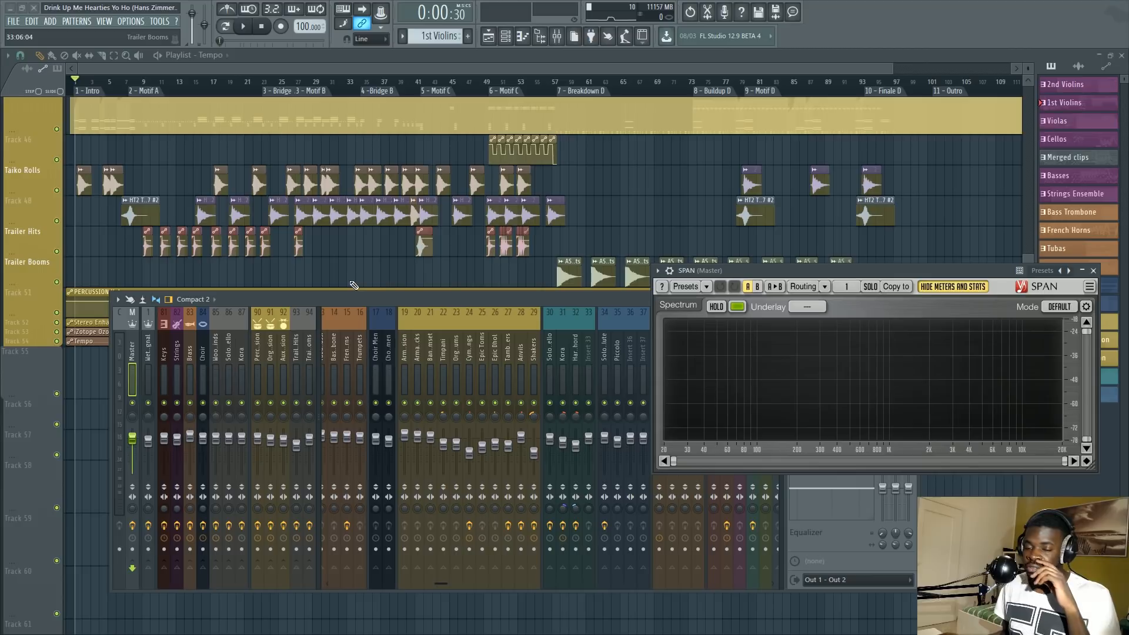
pyautogui.moveTo(966, 280); pyautogui.dragTo(890, 223)
pyautogui.click(1018, 215)
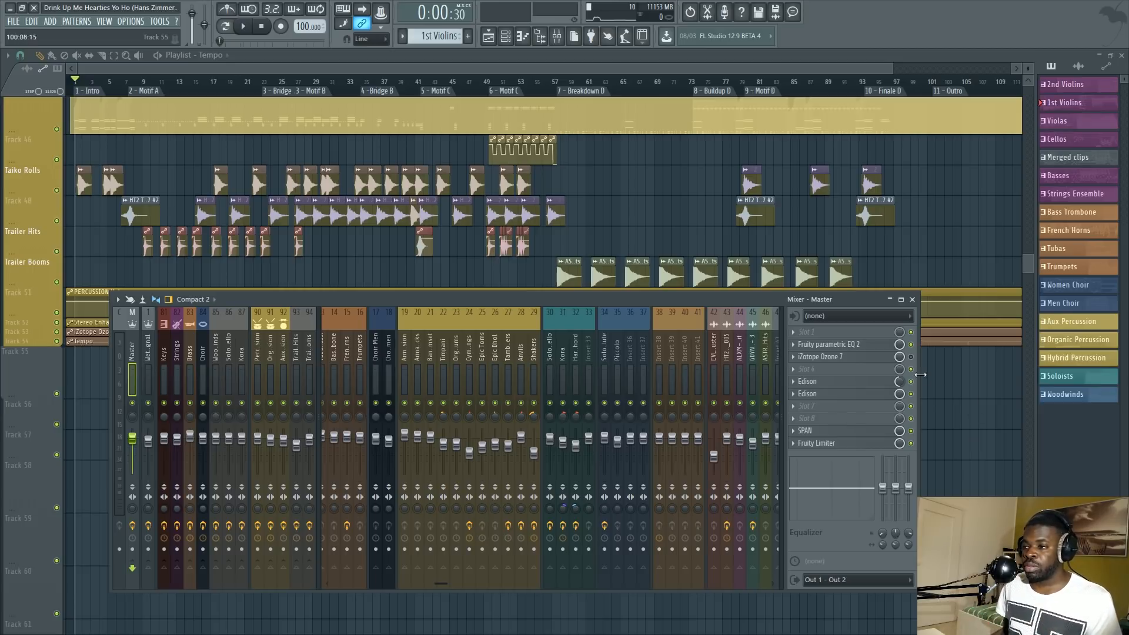
pyautogui.press('F9')
# Review the whole arrangement from the strings down to the percussion tracks, and fit its full length with readable track heights.
pyautogui.scroll(5, 951, 441)
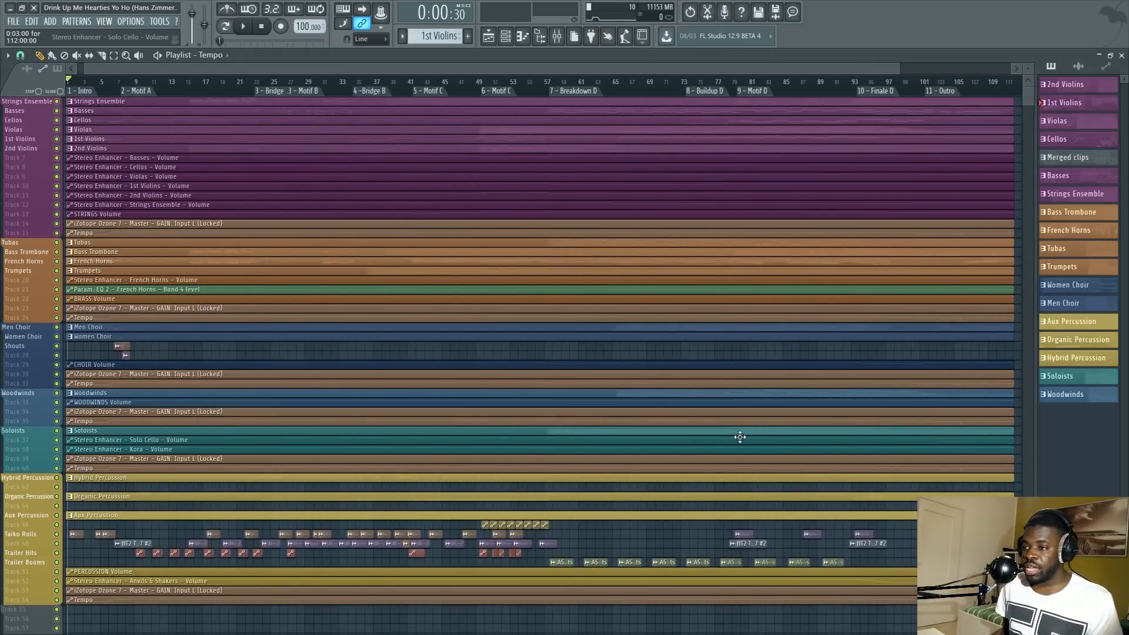
pyautogui.scroll(-5, 741, 441)
pyautogui.scroll(10, 911, 199)
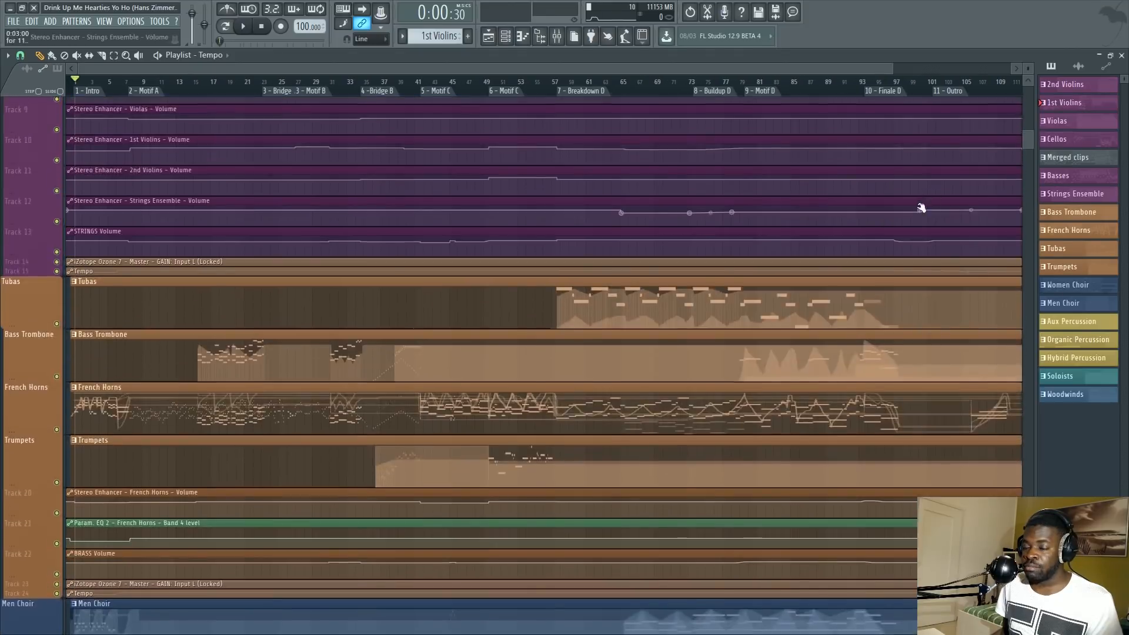
pyautogui.scroll(-10, 544, 365)
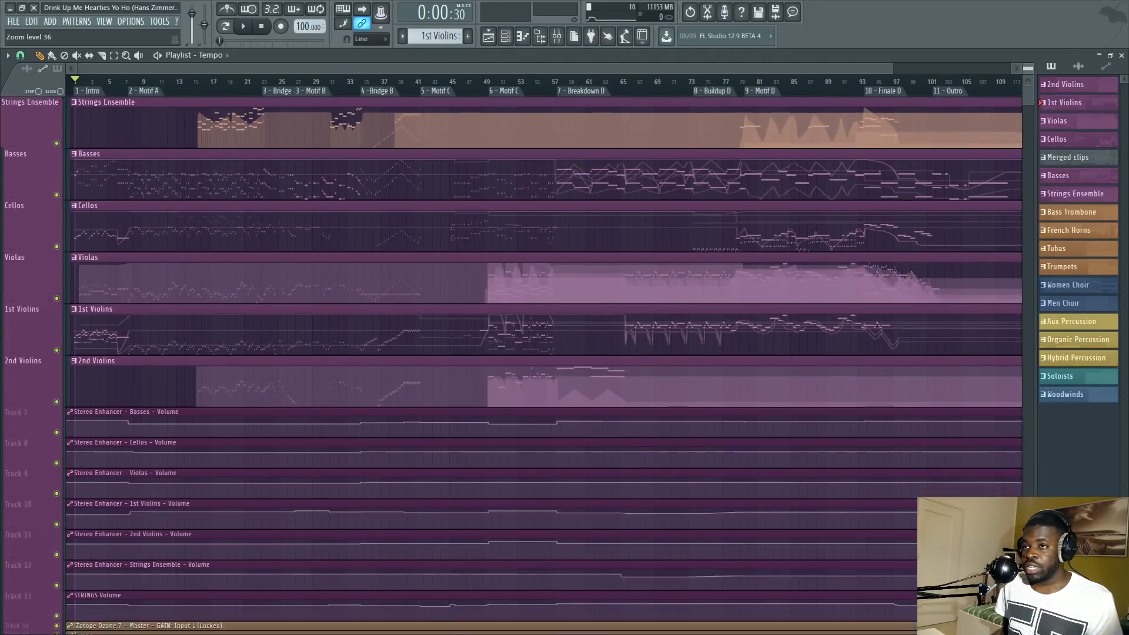
pyautogui.scroll(-6, 544, 365)
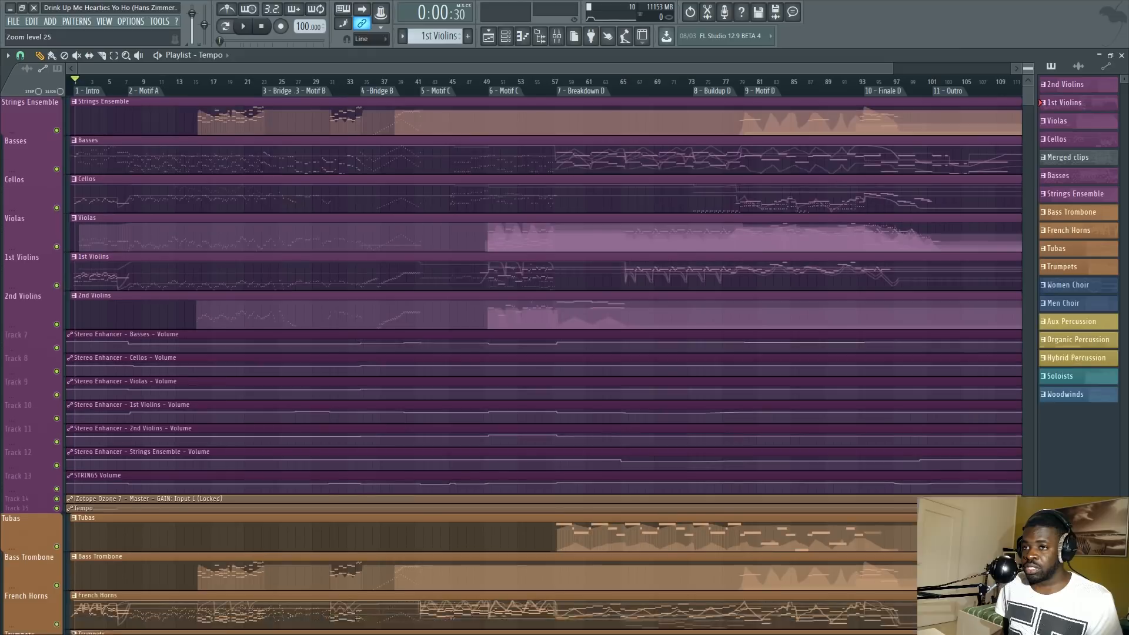
pyautogui.scroll(-15, 314, 386)
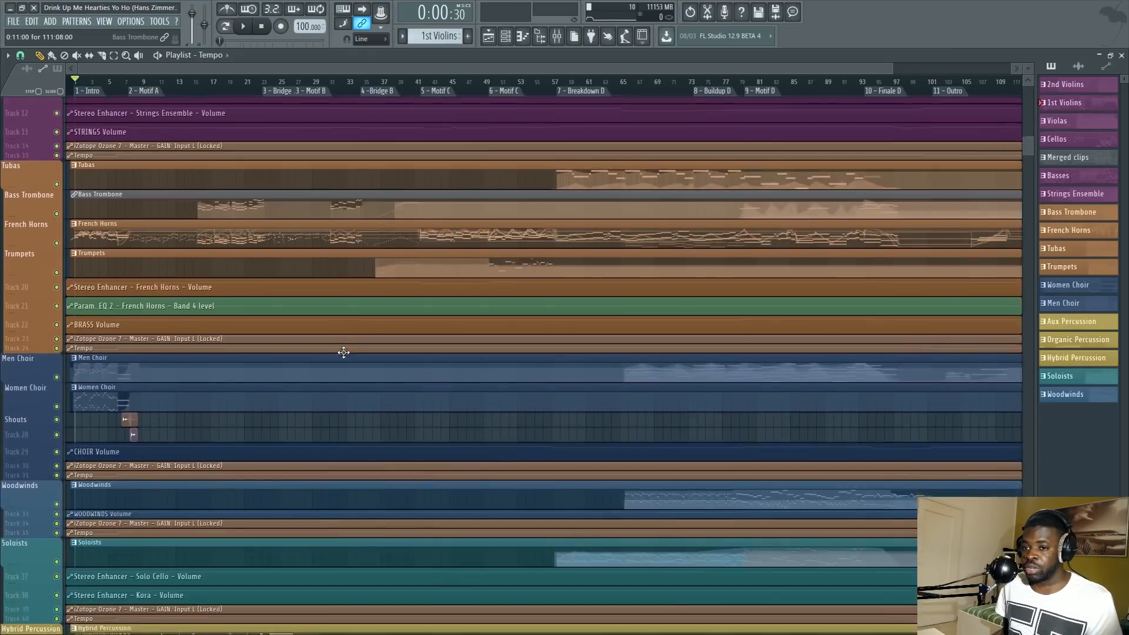
pyautogui.scroll(20, 314, 386)
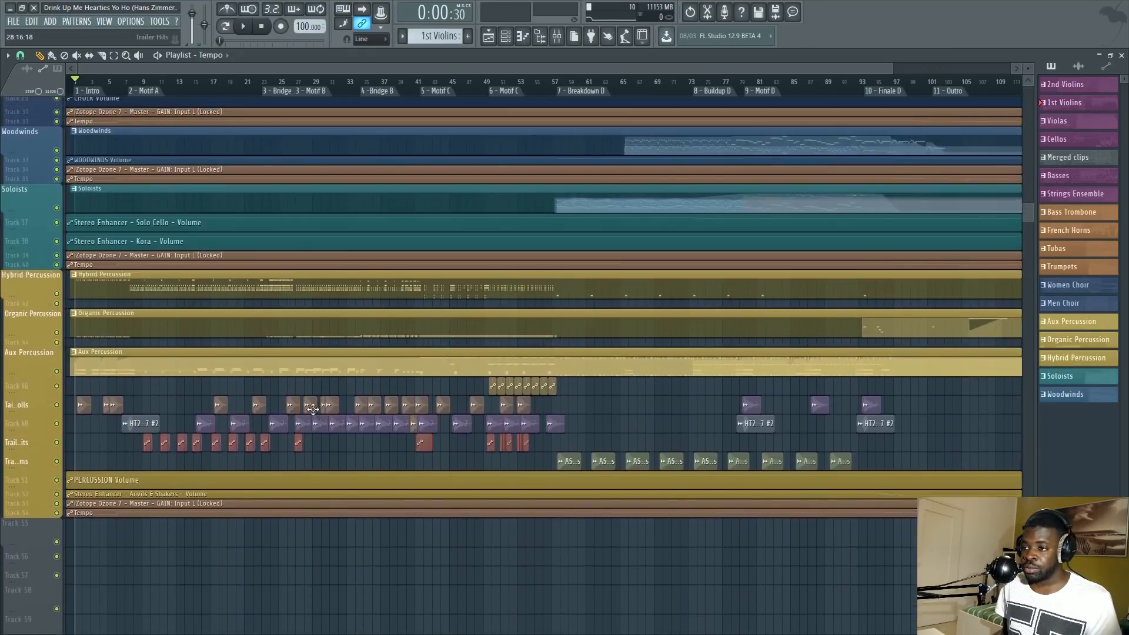
pyautogui.scroll(1, 314, 410)
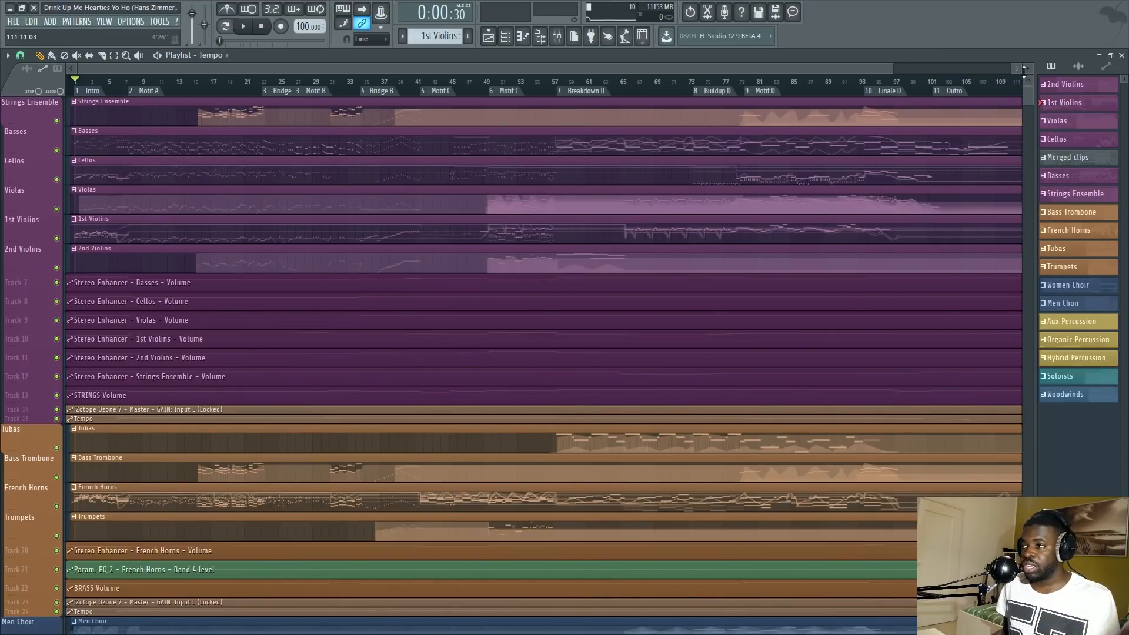
pyautogui.scroll(2, 1028, 73)
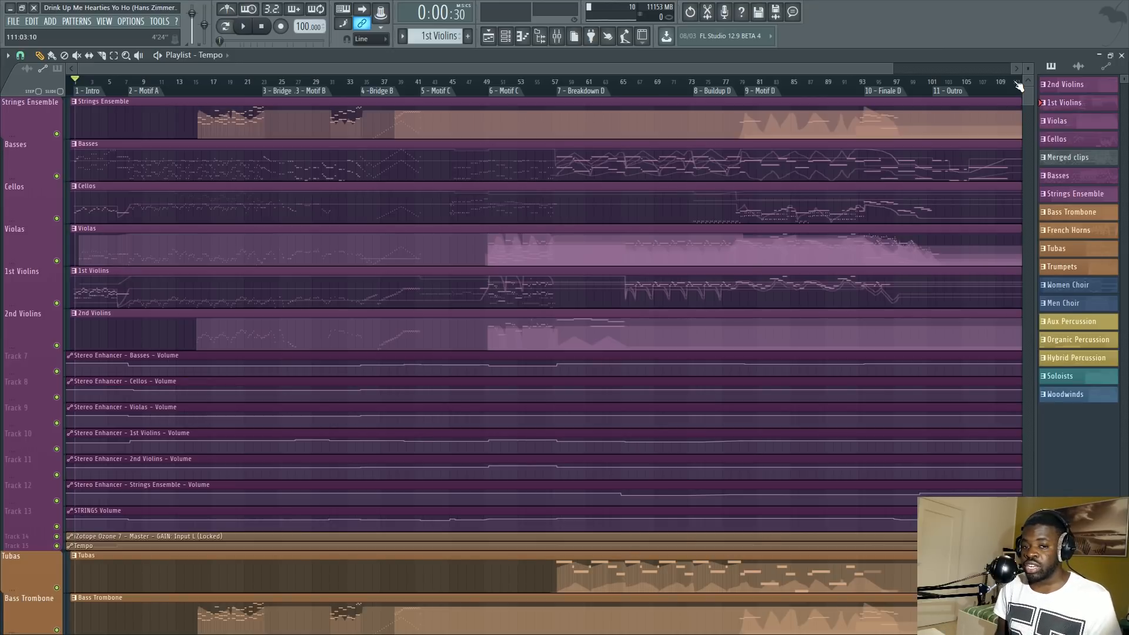
pyautogui.scroll(-1, 597, 86)
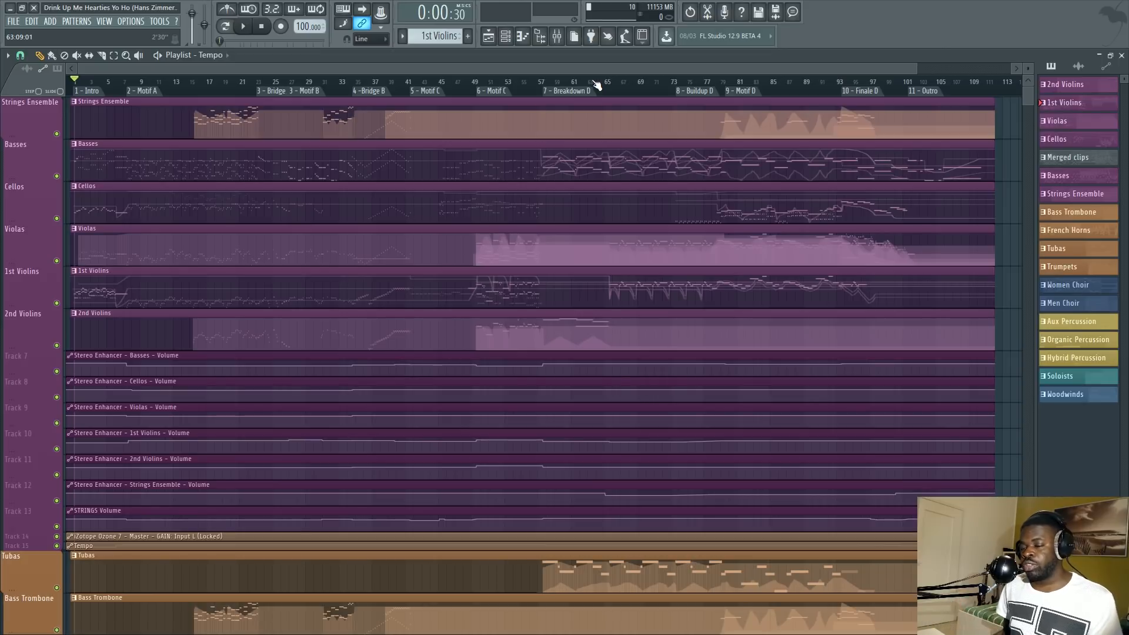